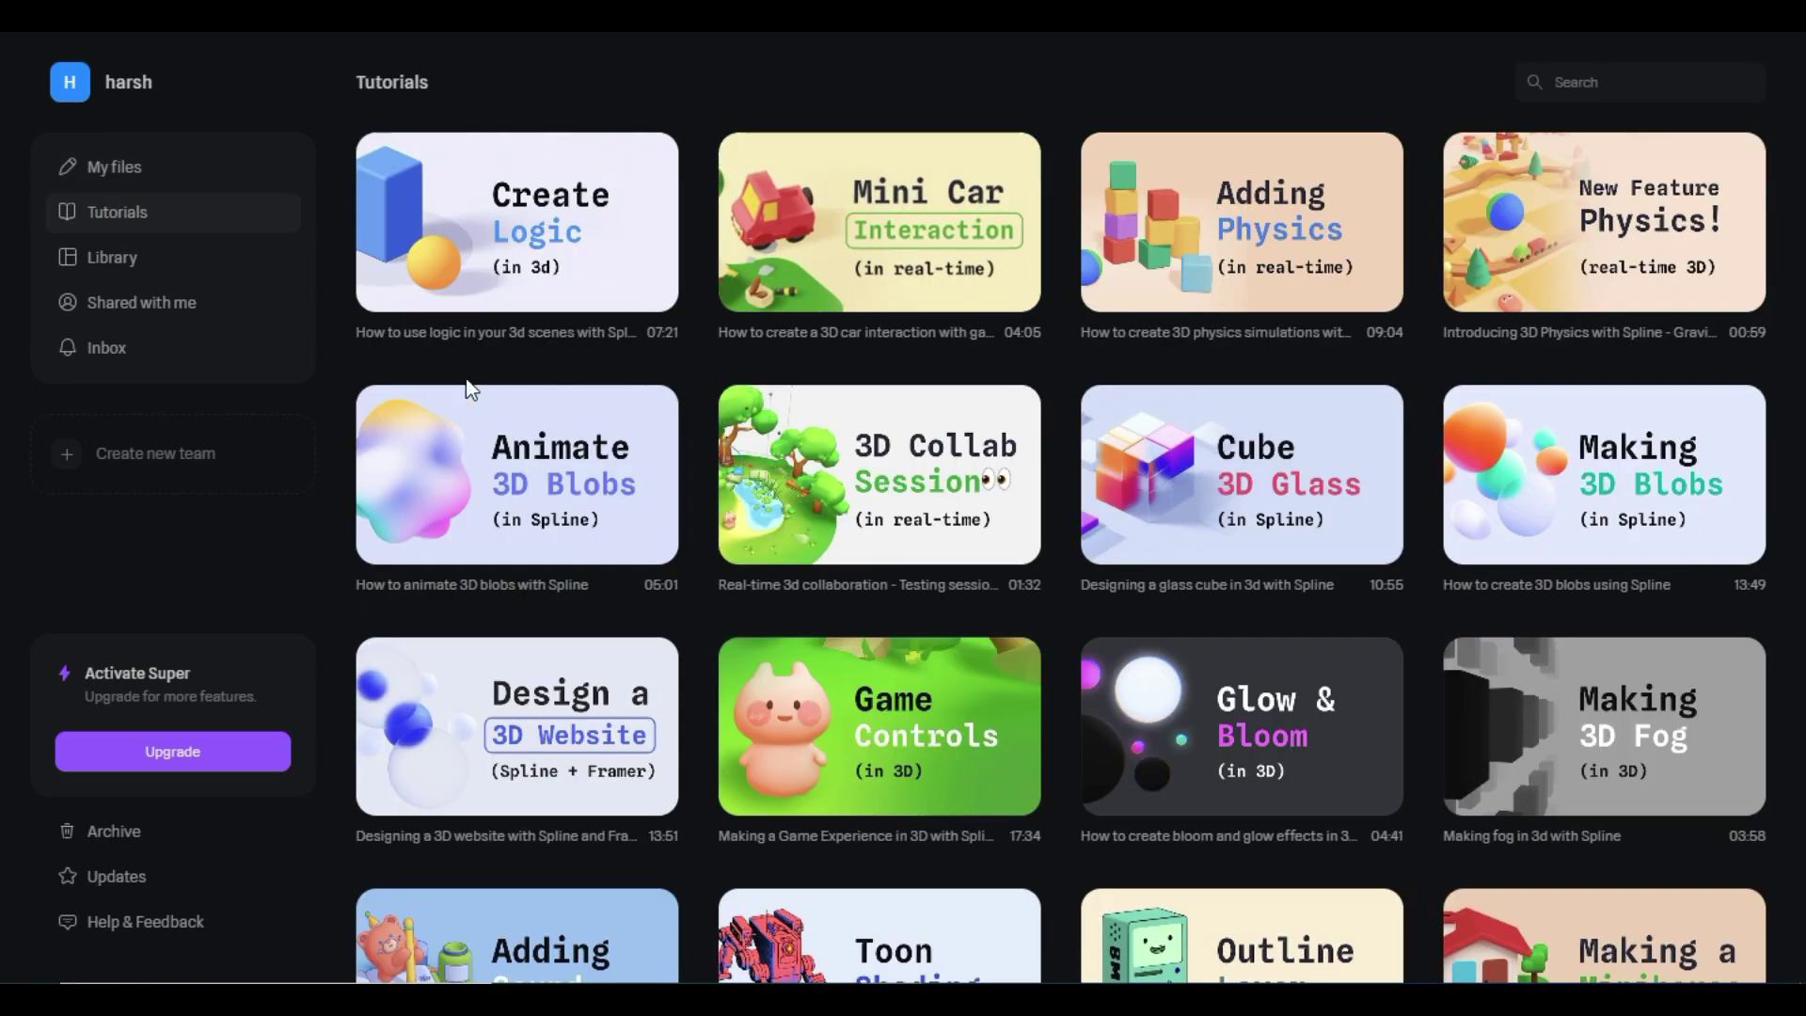
- Browse the Tutorials gallery and the Library scenes, including the 3D Icons category
scroll(729, 374, "down", 10)
scroll(749, 375, "down", 9)
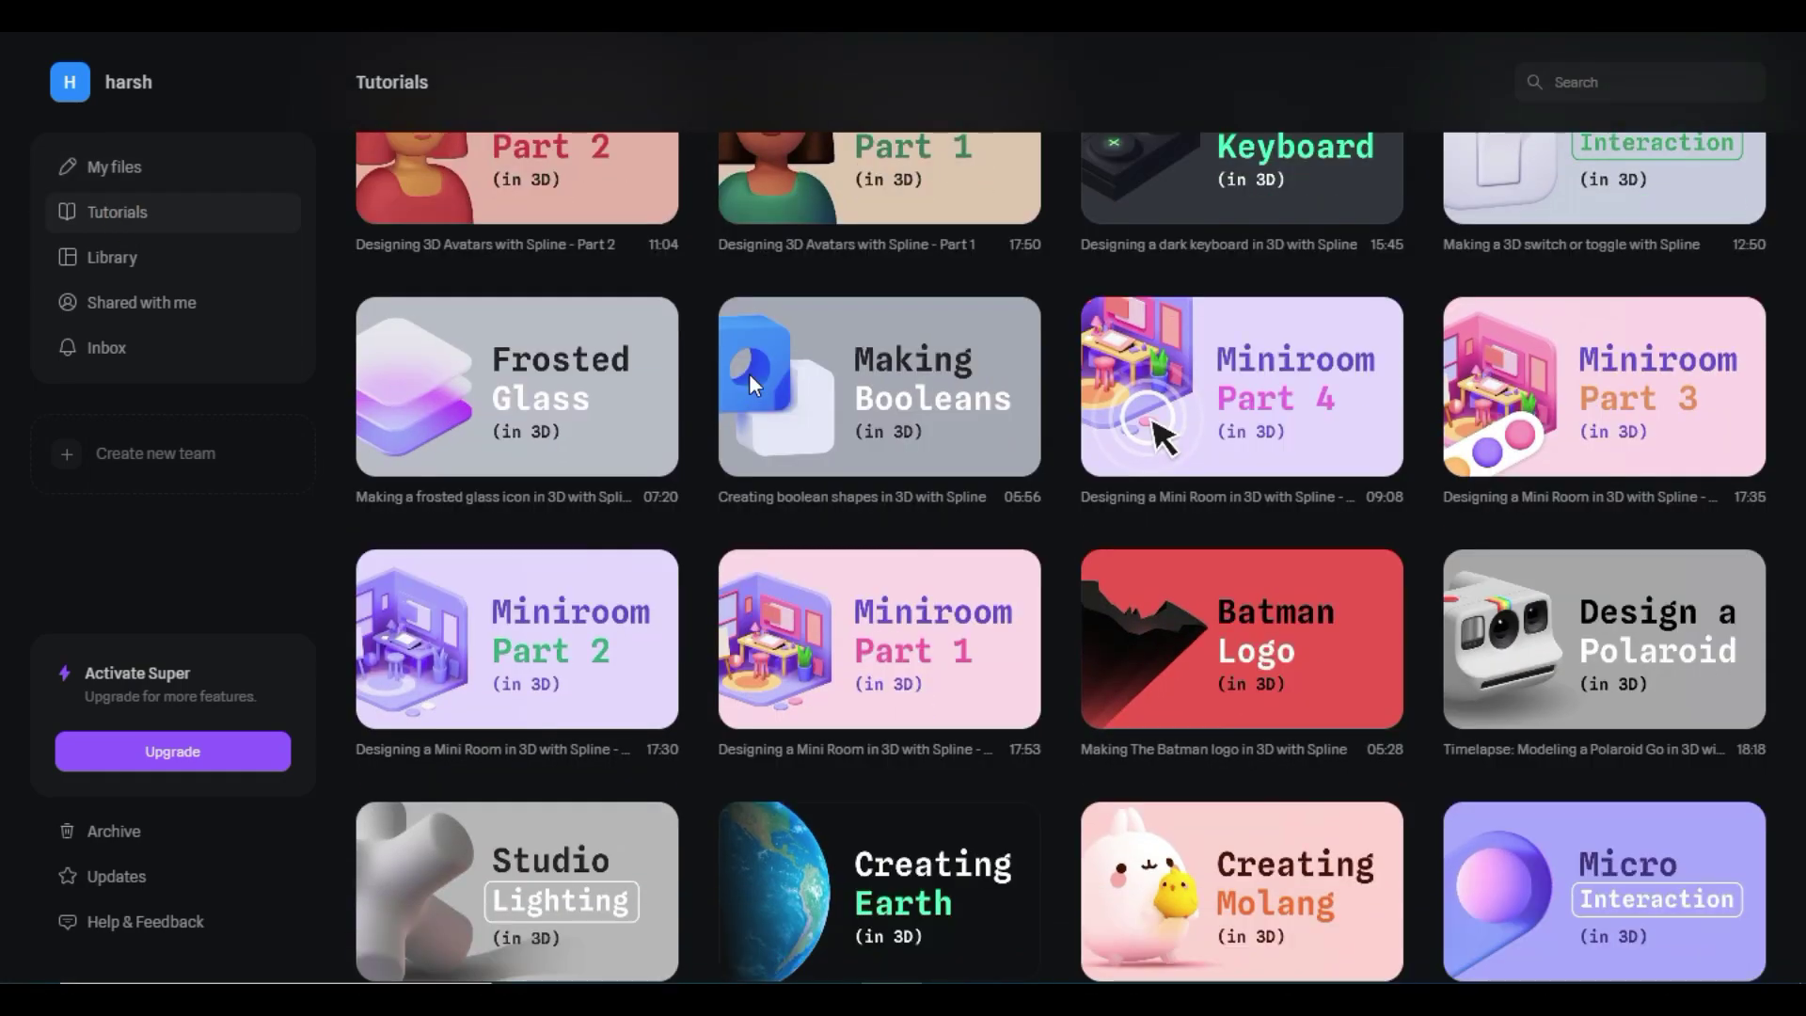
scroll(749, 375, "up", 11)
scroll(748, 374, "up", 10)
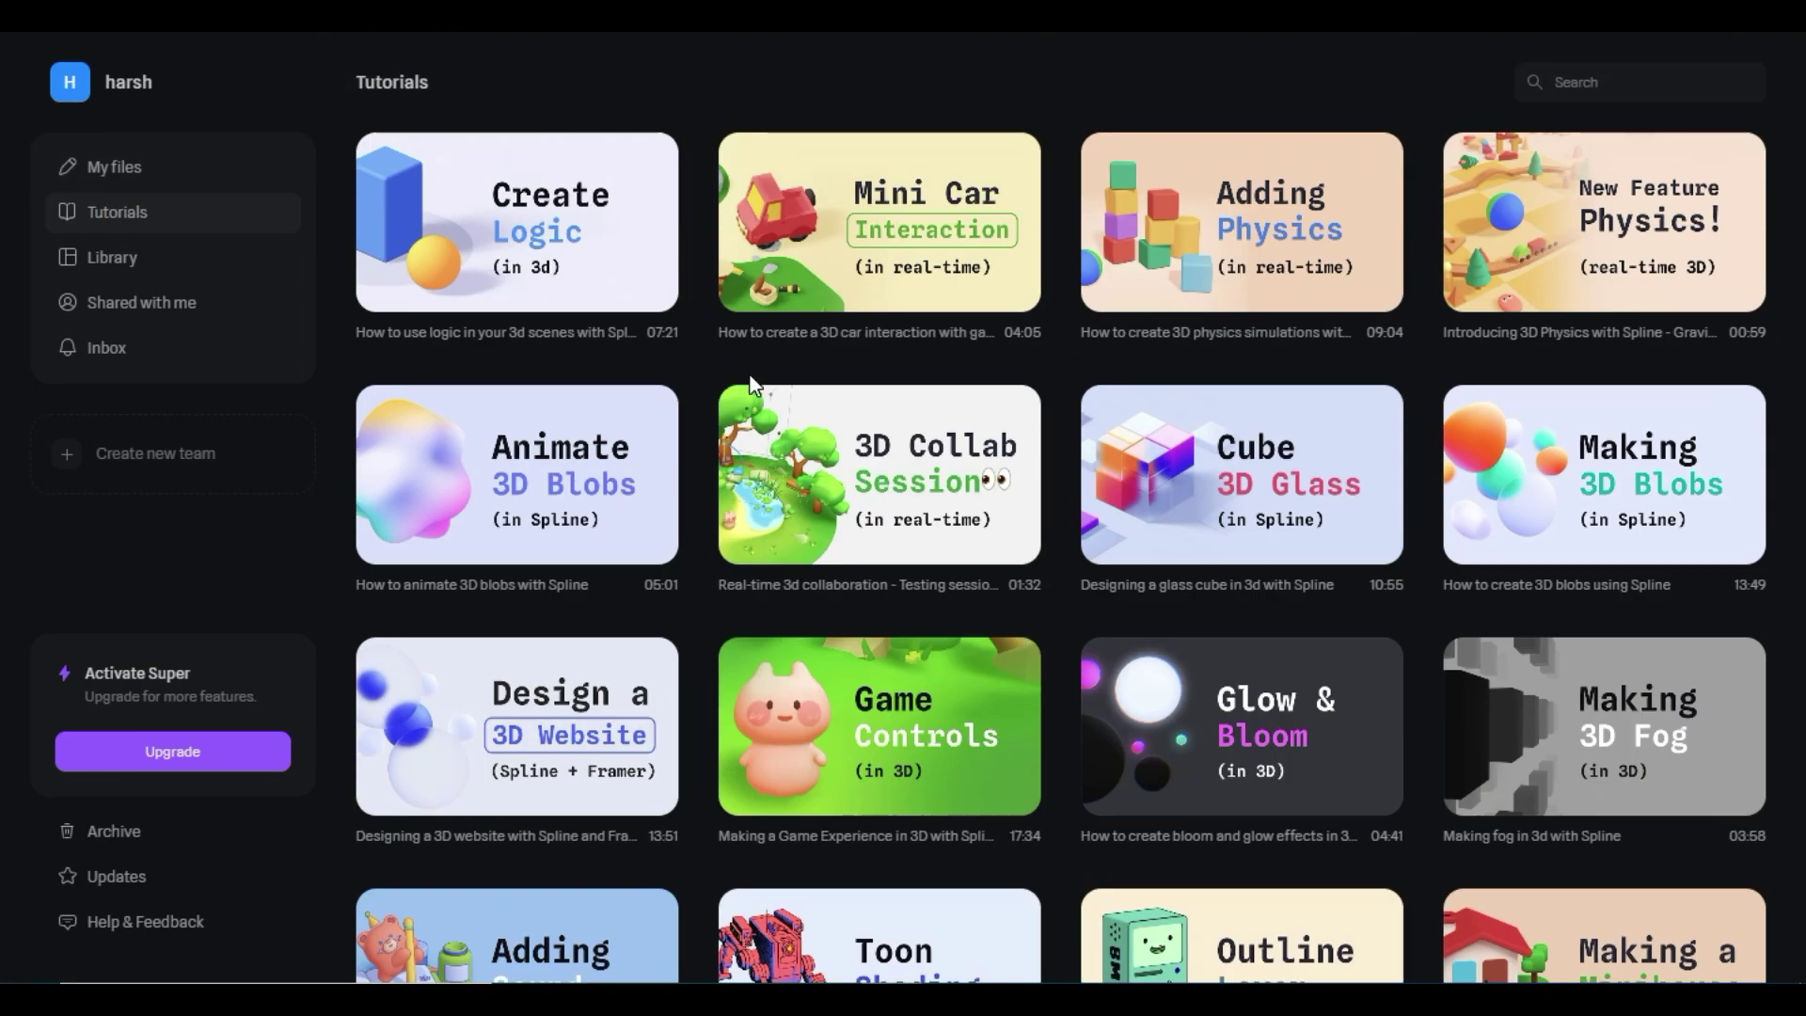
left_click(127, 262)
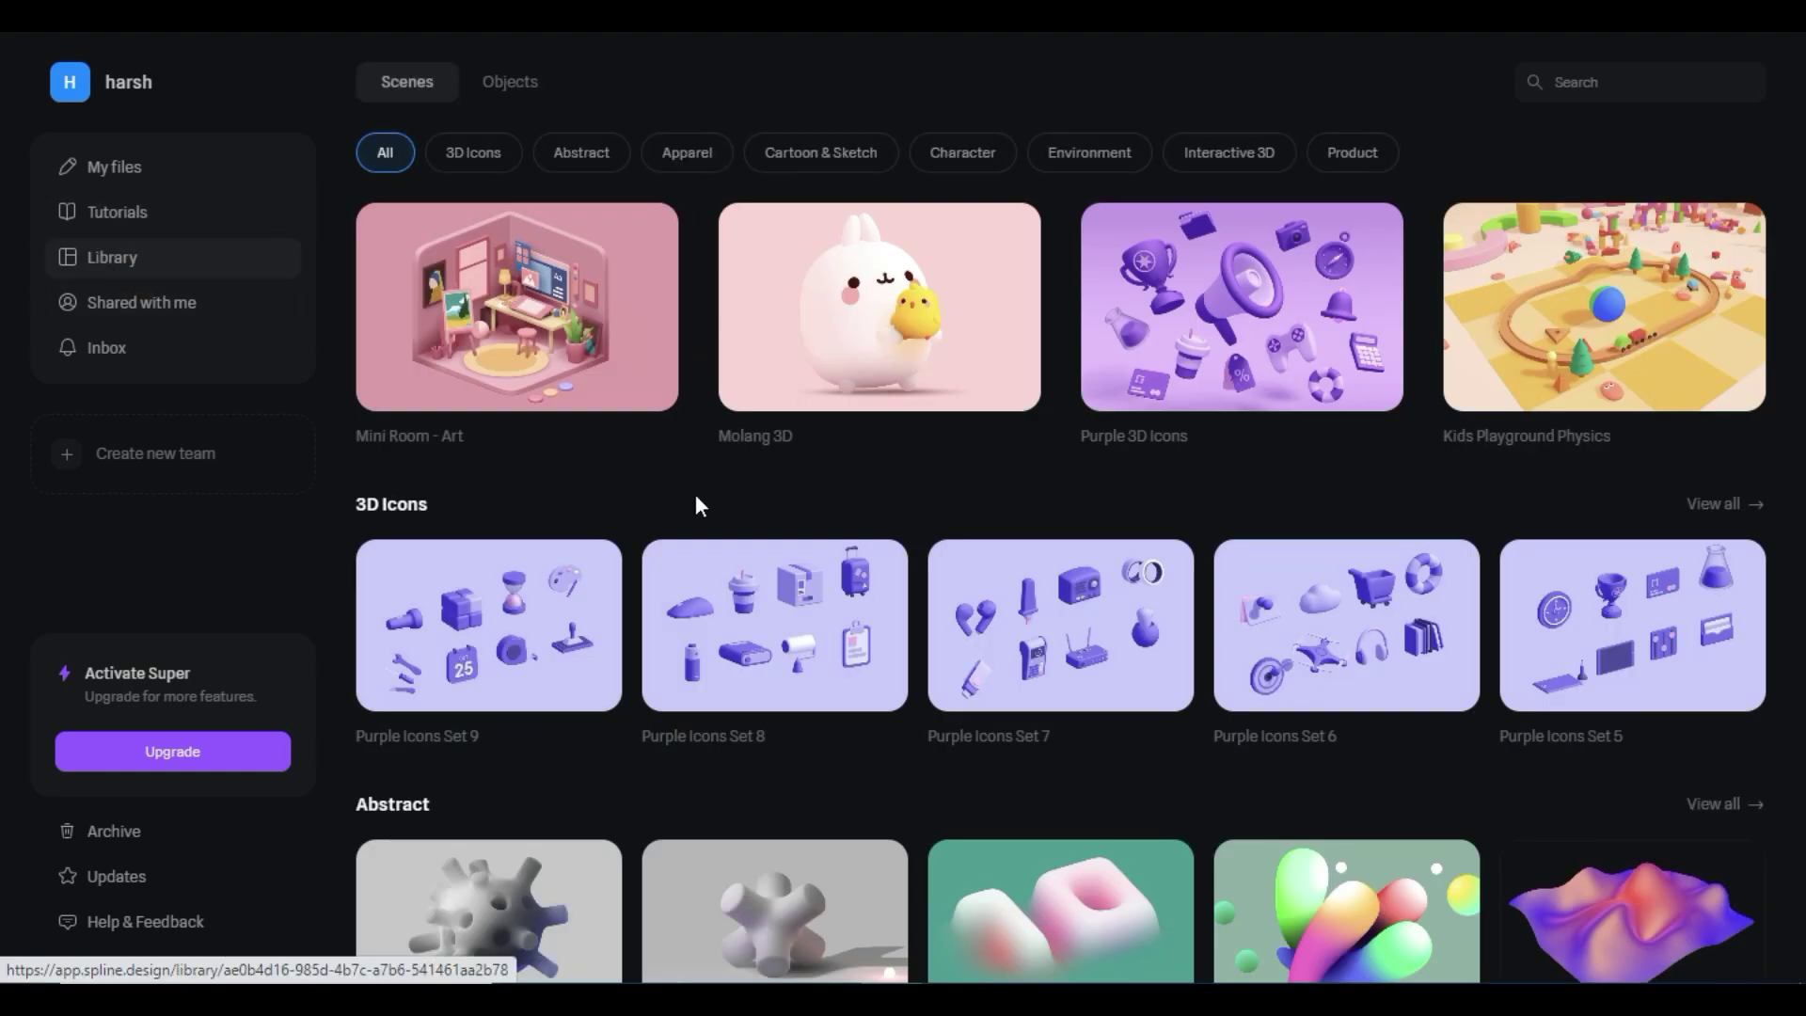
scroll(696, 494, "down", 10)
scroll(1189, 500, "down", 10)
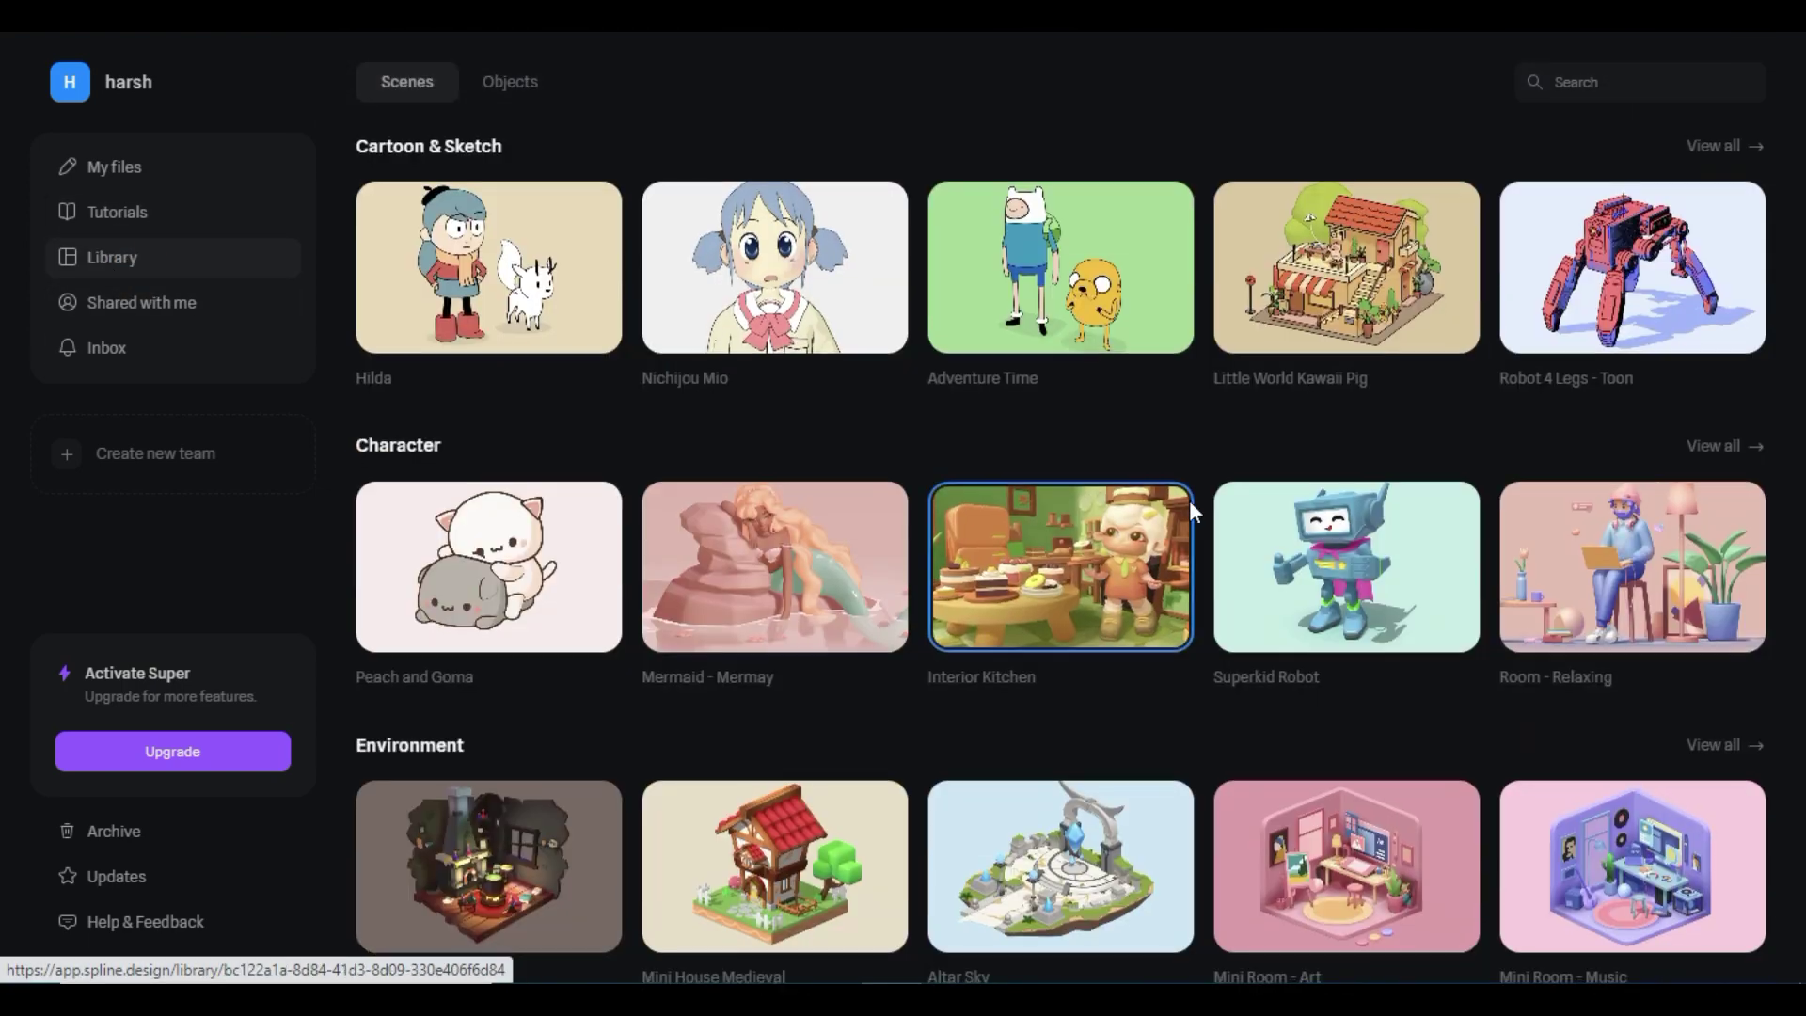
scroll(899, 629, "up", 20)
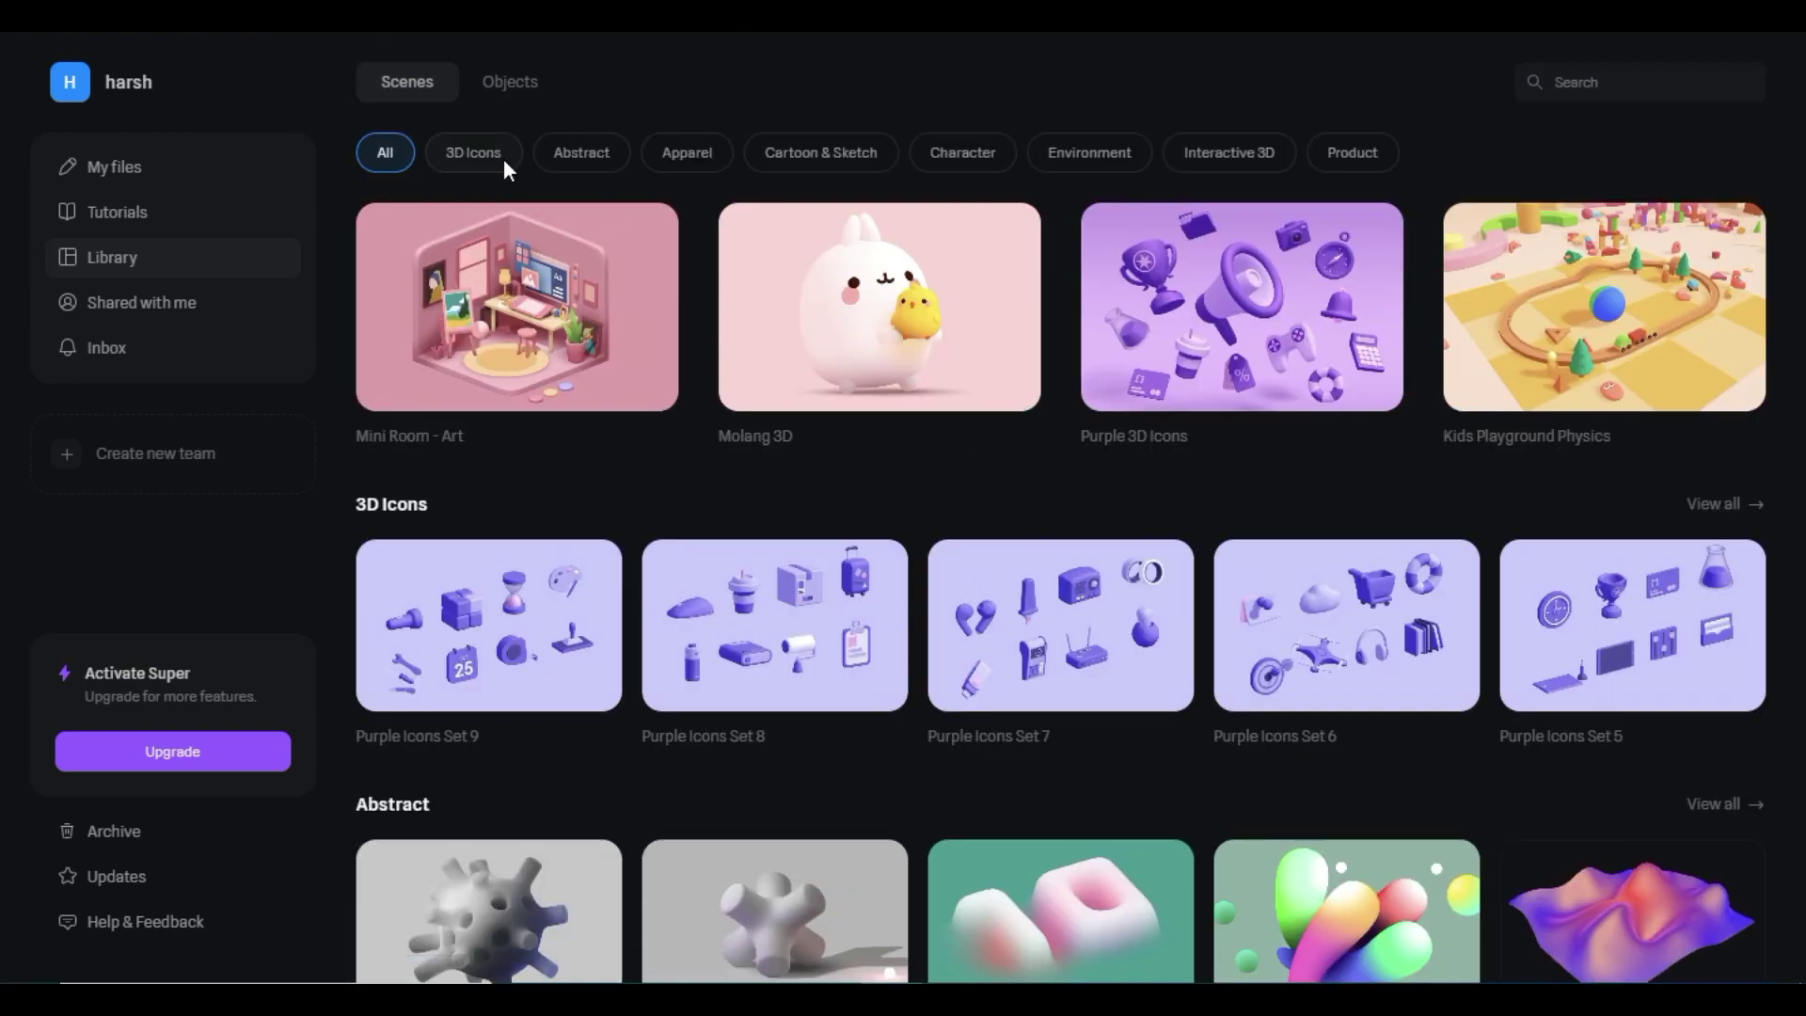
left_click(504, 158)
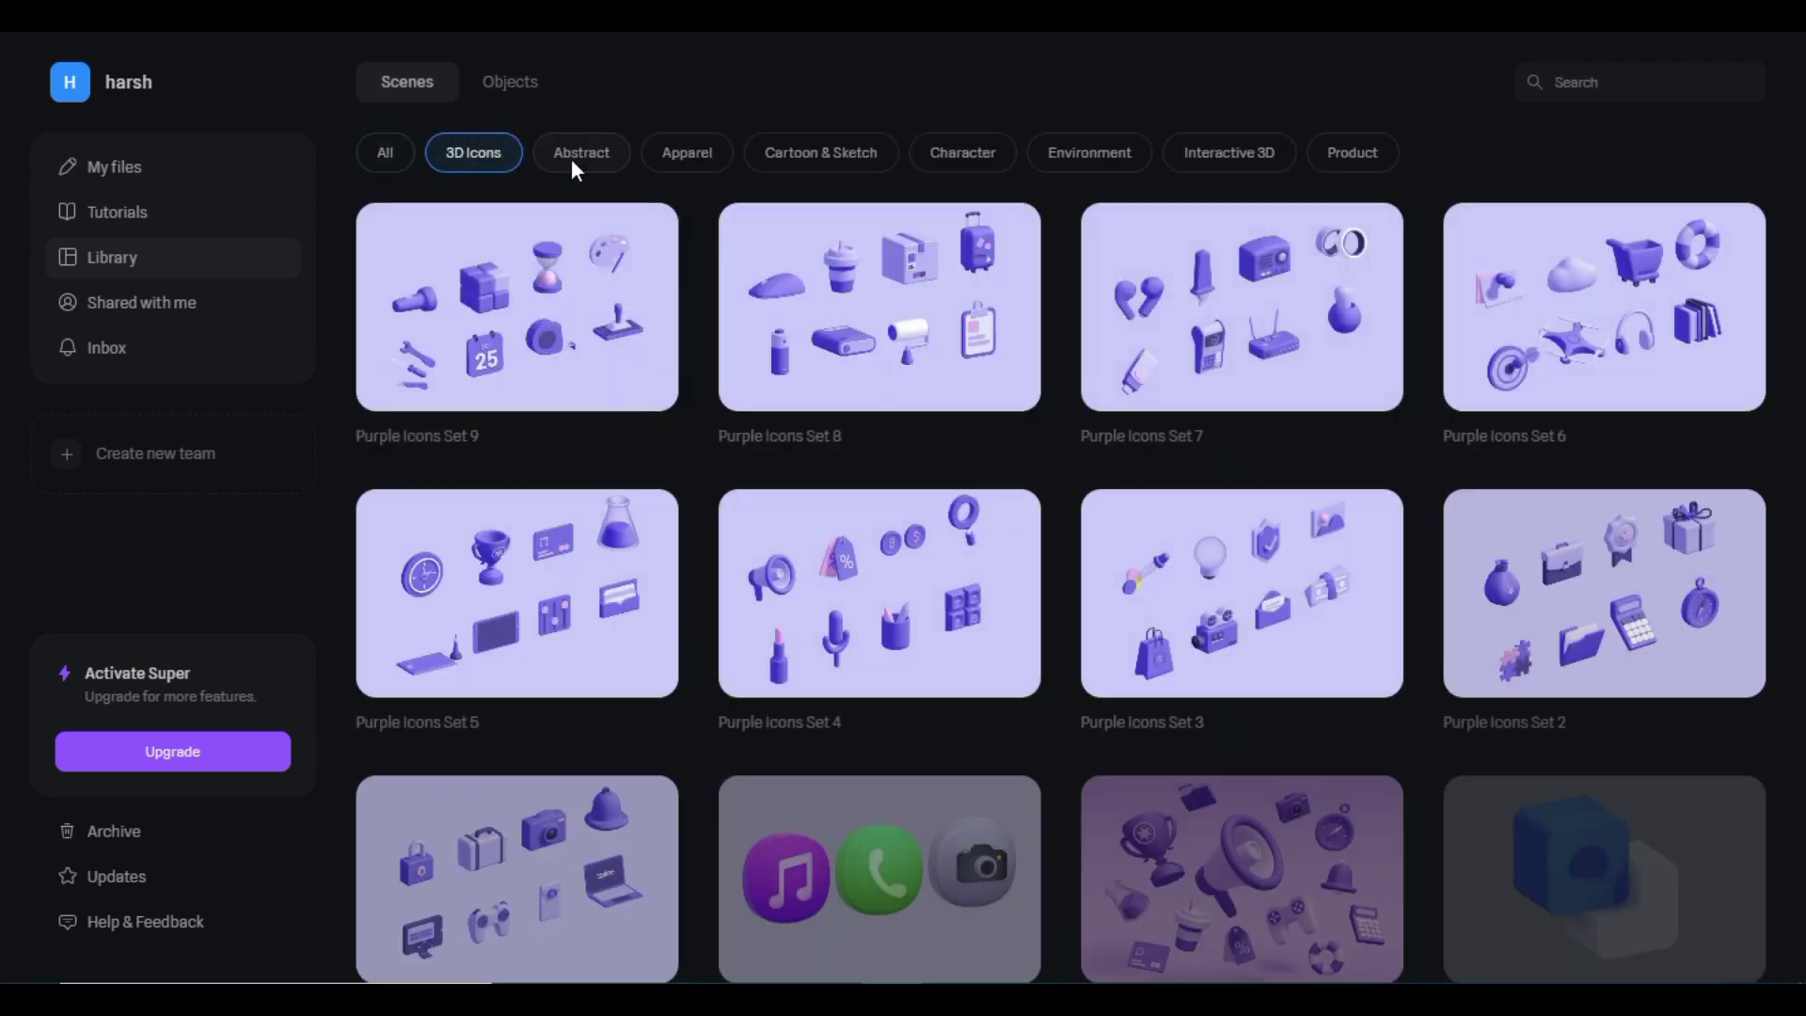
scroll(728, 258, "down", 1)
scroll(731, 262, "up", 1)
left_click(385, 155)
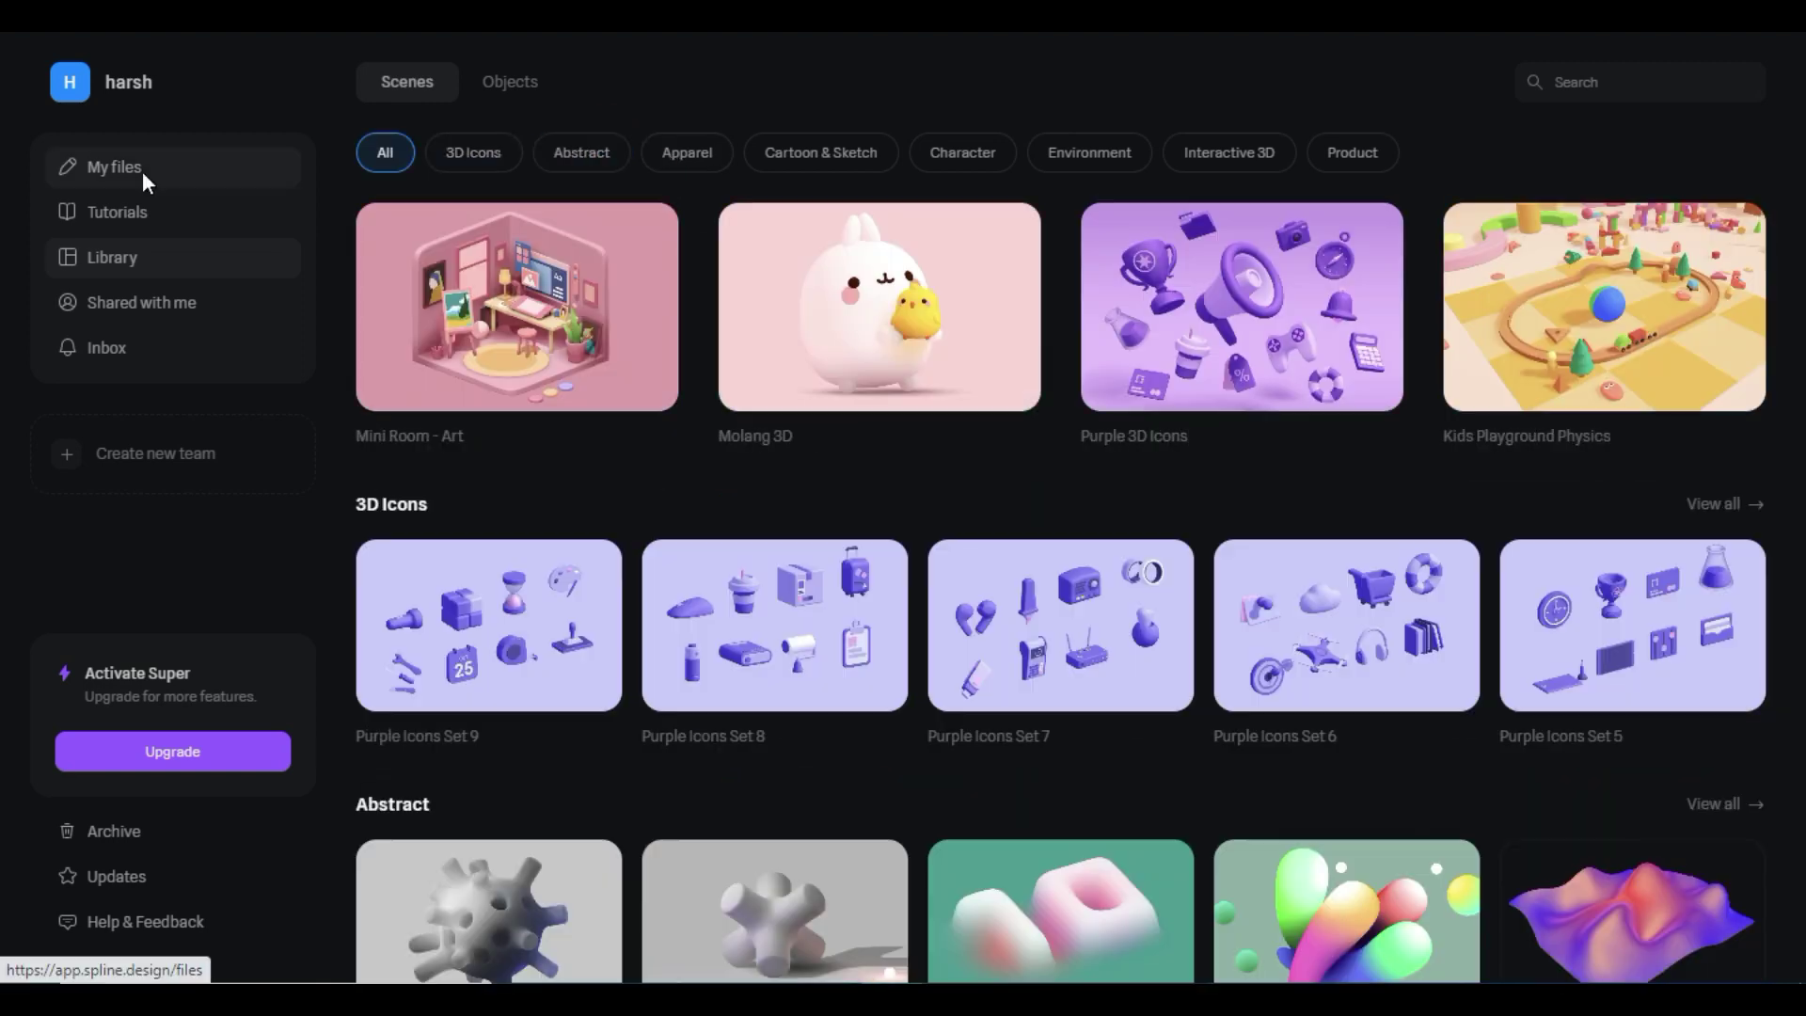
- Go to My Files and create a new file
left_click(141, 170)
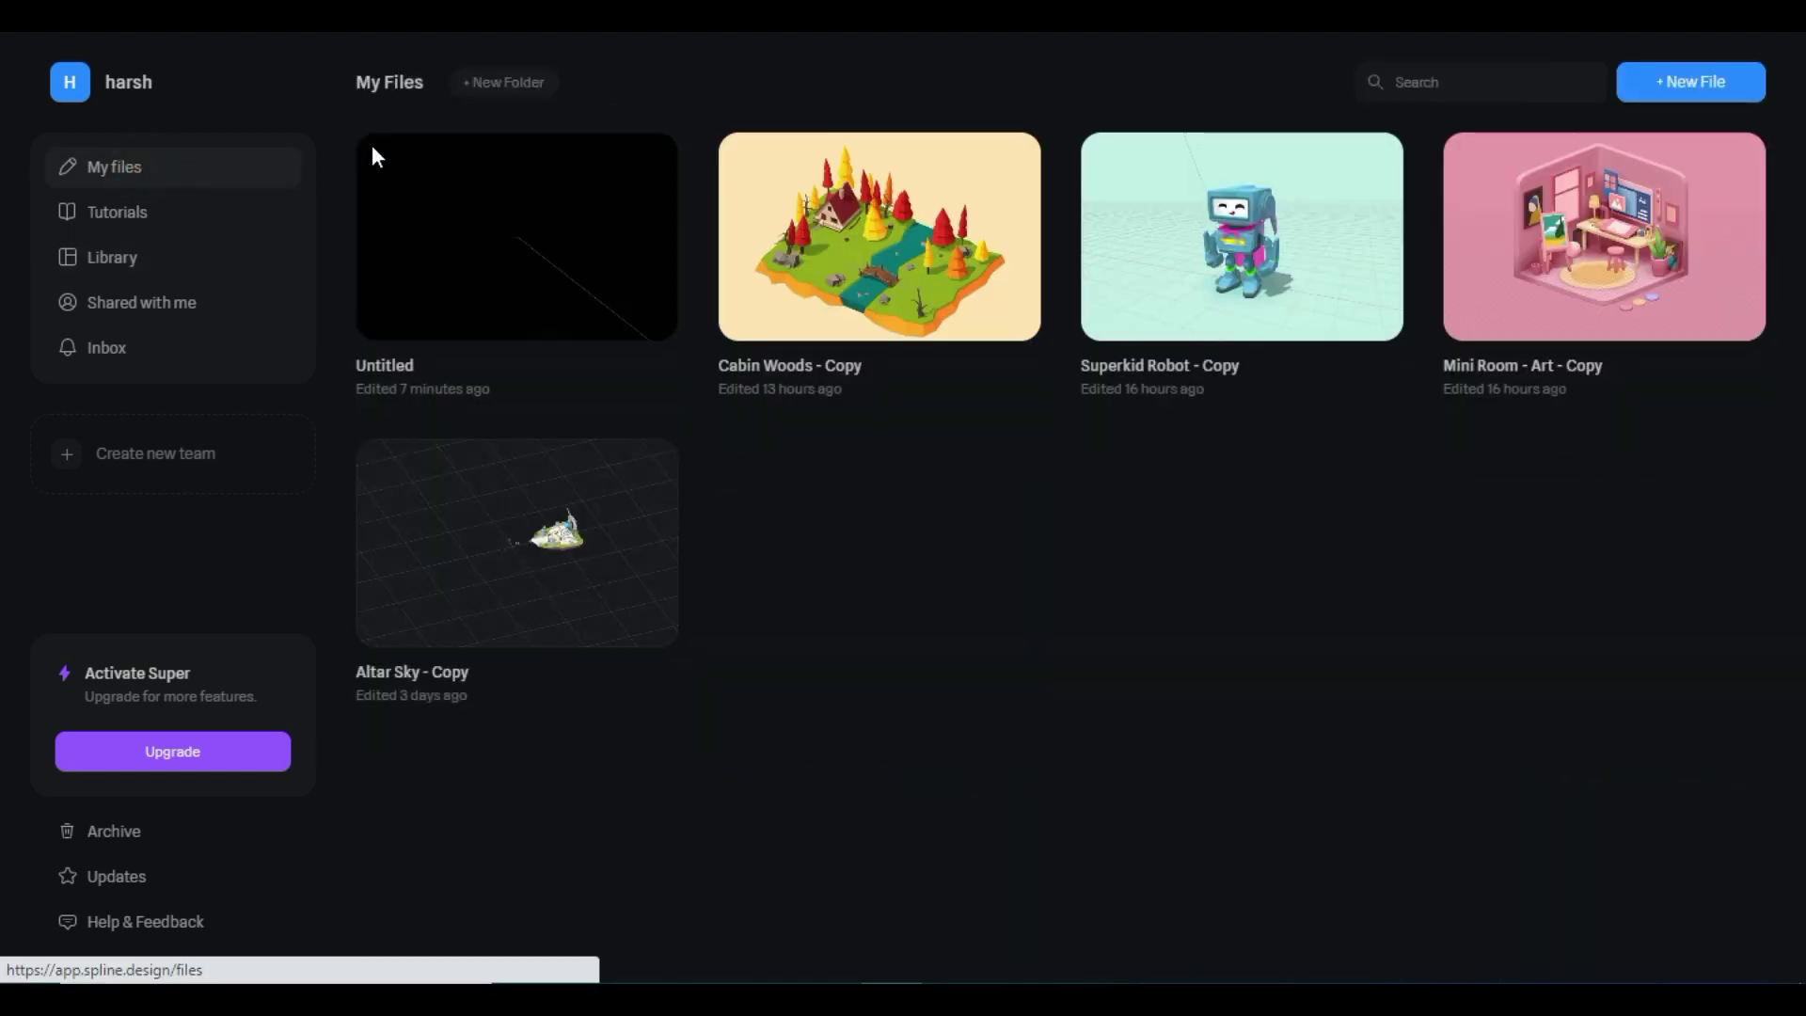
left_click(1727, 81)
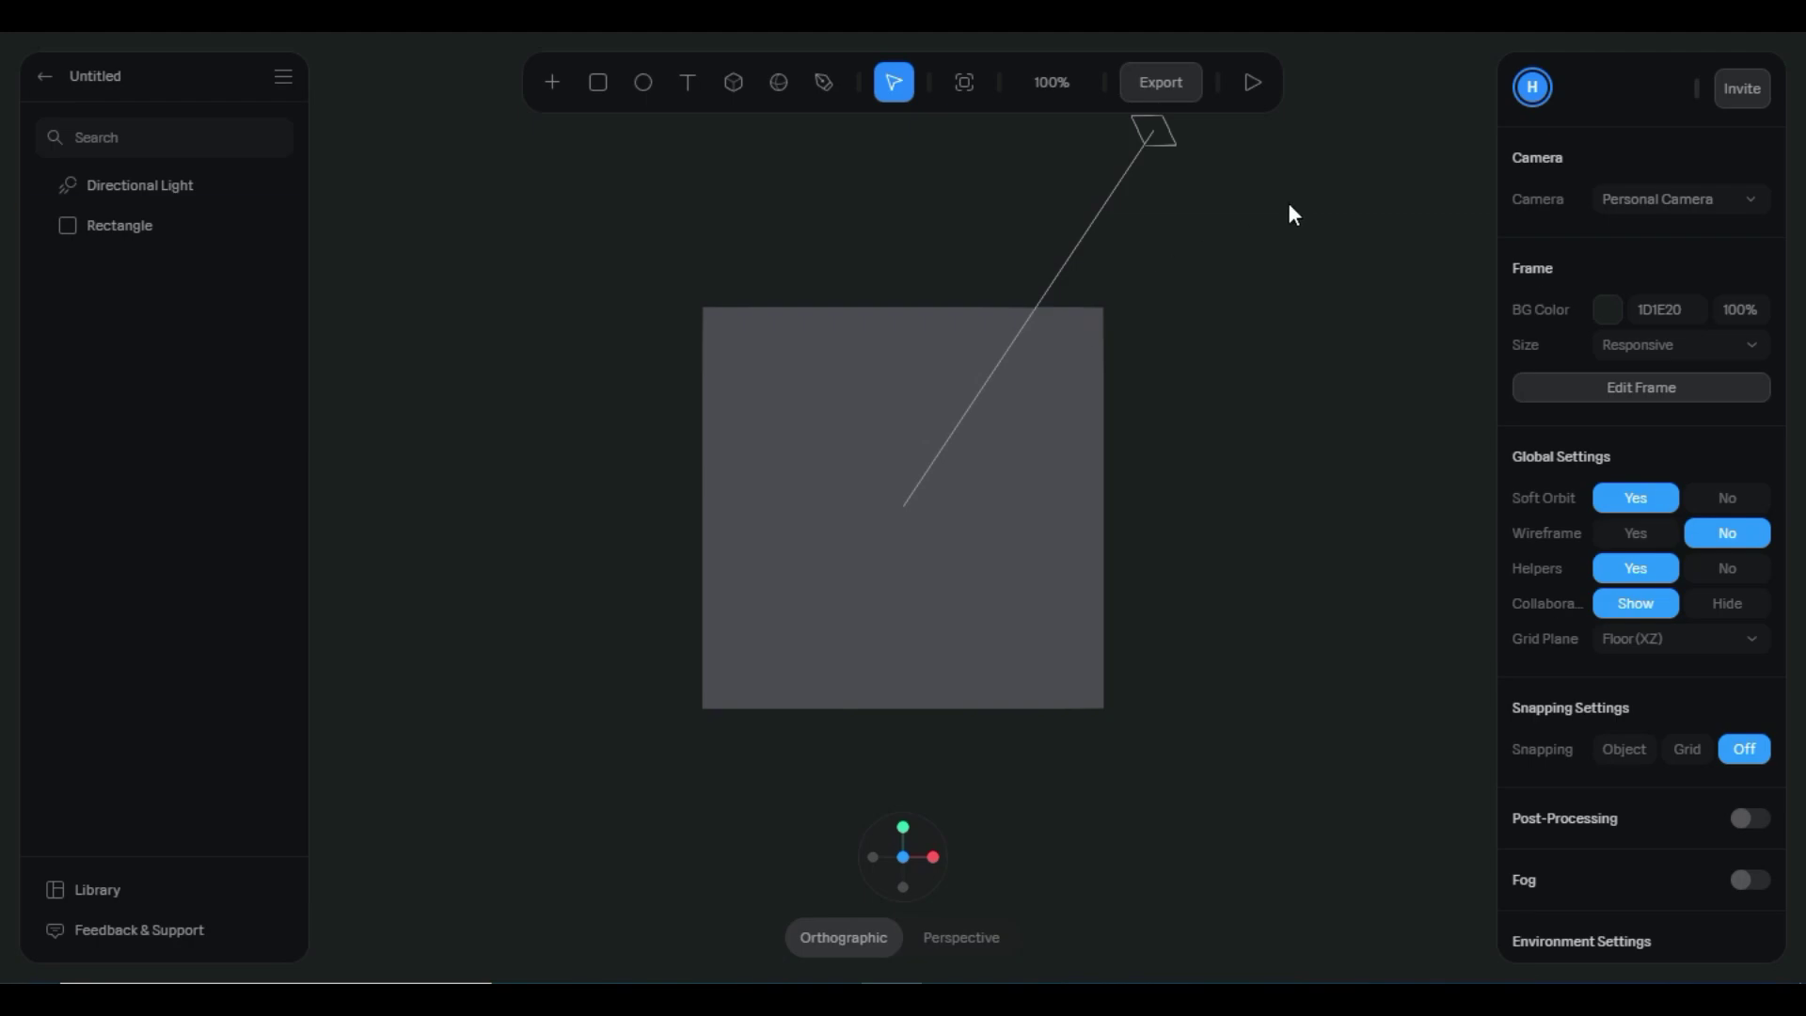
- Look through the shapes available to insert and the scene's frame, global and environment settings
left_click(549, 82)
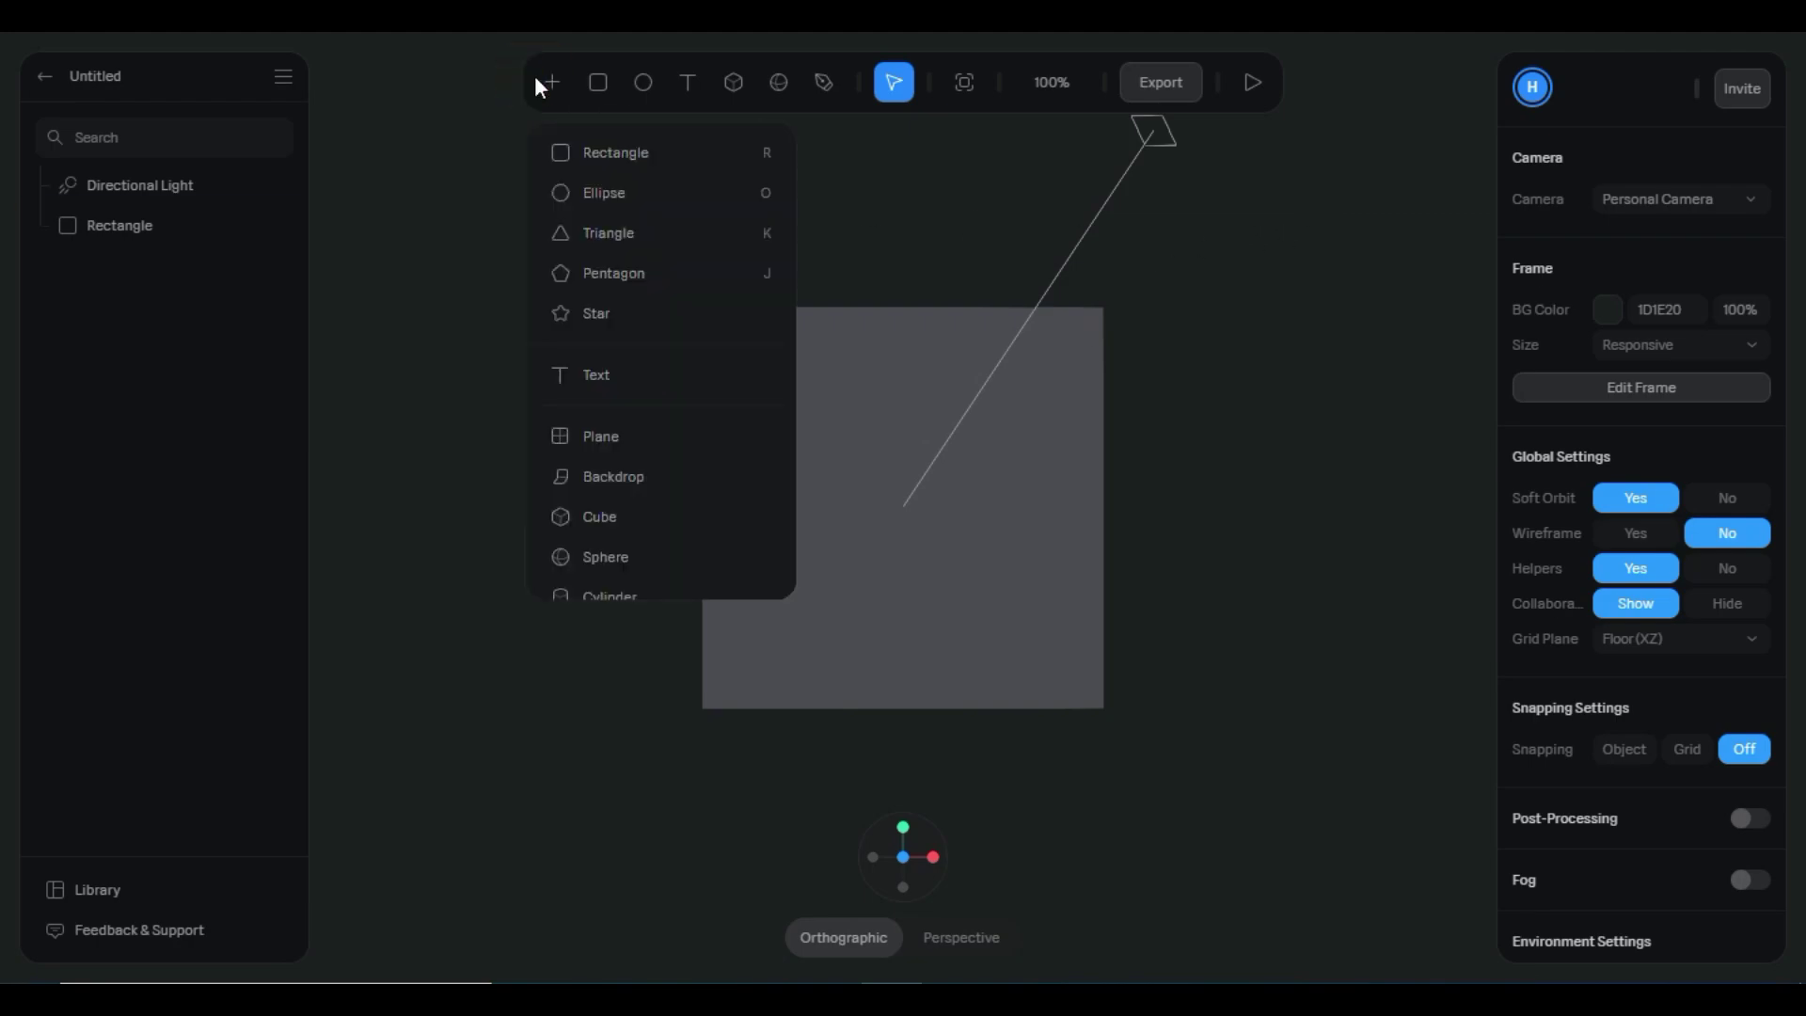
scroll(668, 284, "down", 5)
scroll(674, 279, "down", 2)
scroll(704, 386, "up", 10)
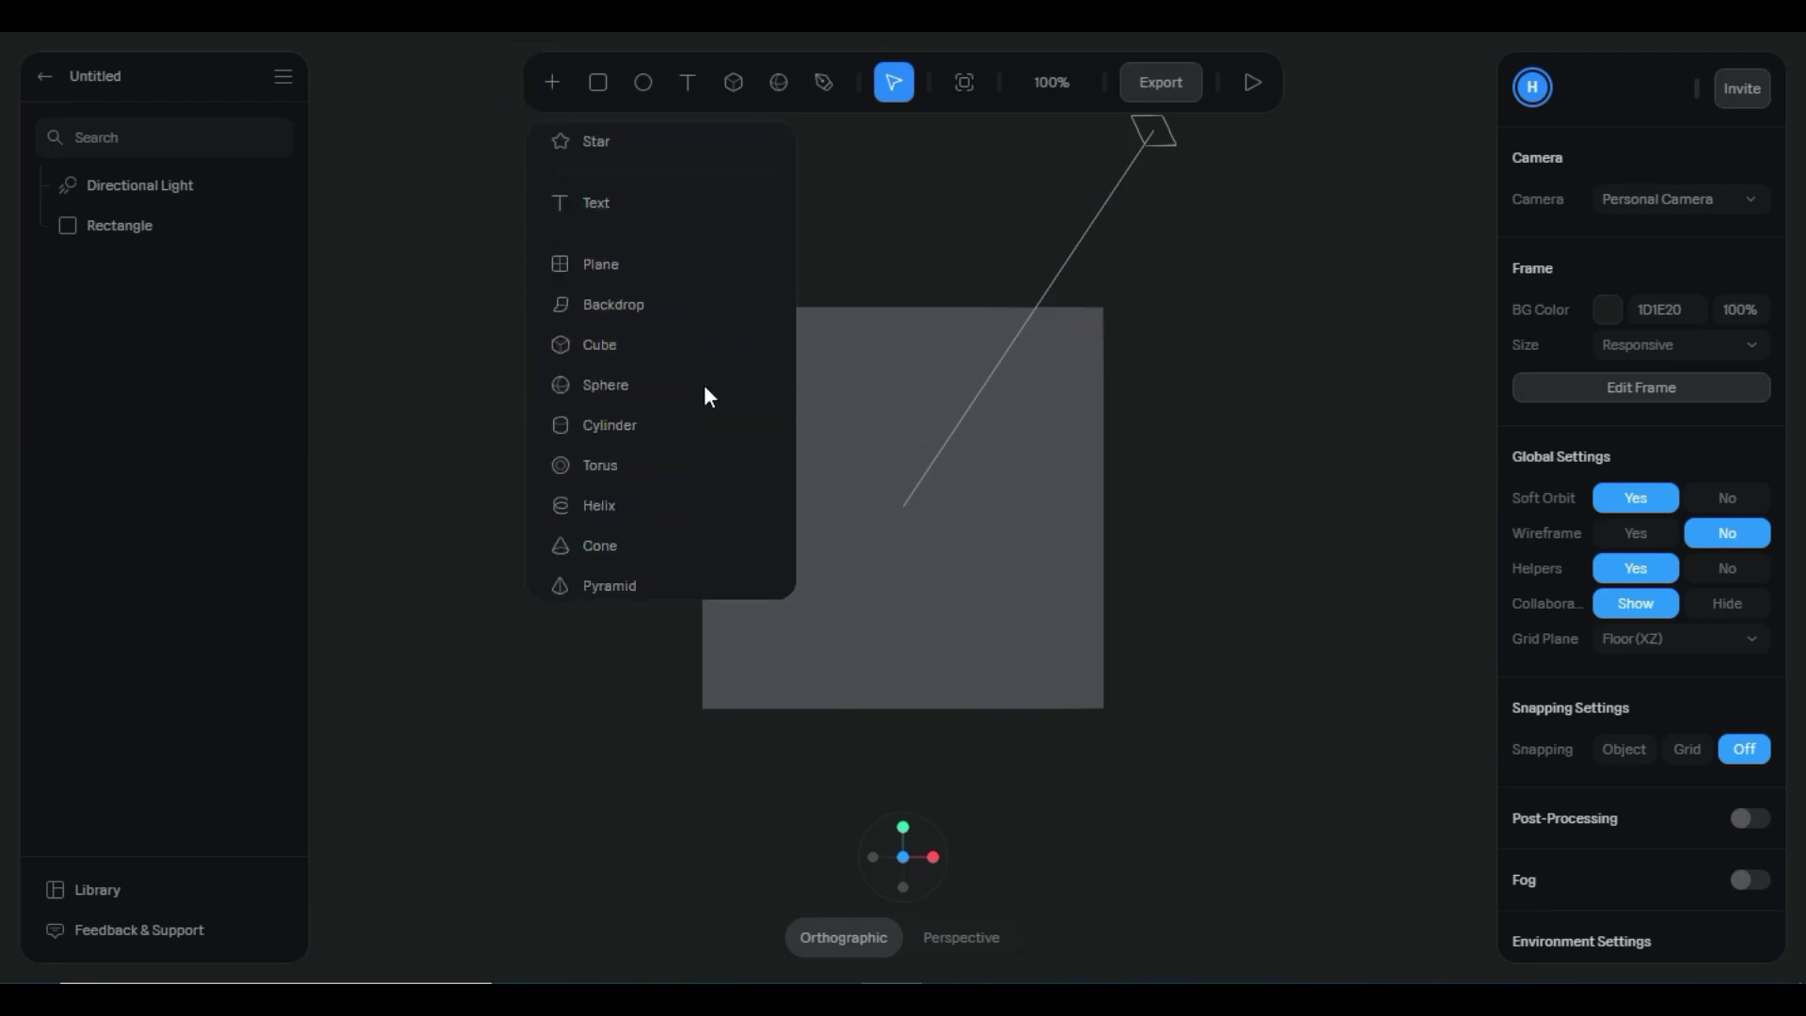
scroll(698, 404, "down", 10)
scroll(636, 395, "up", 10)
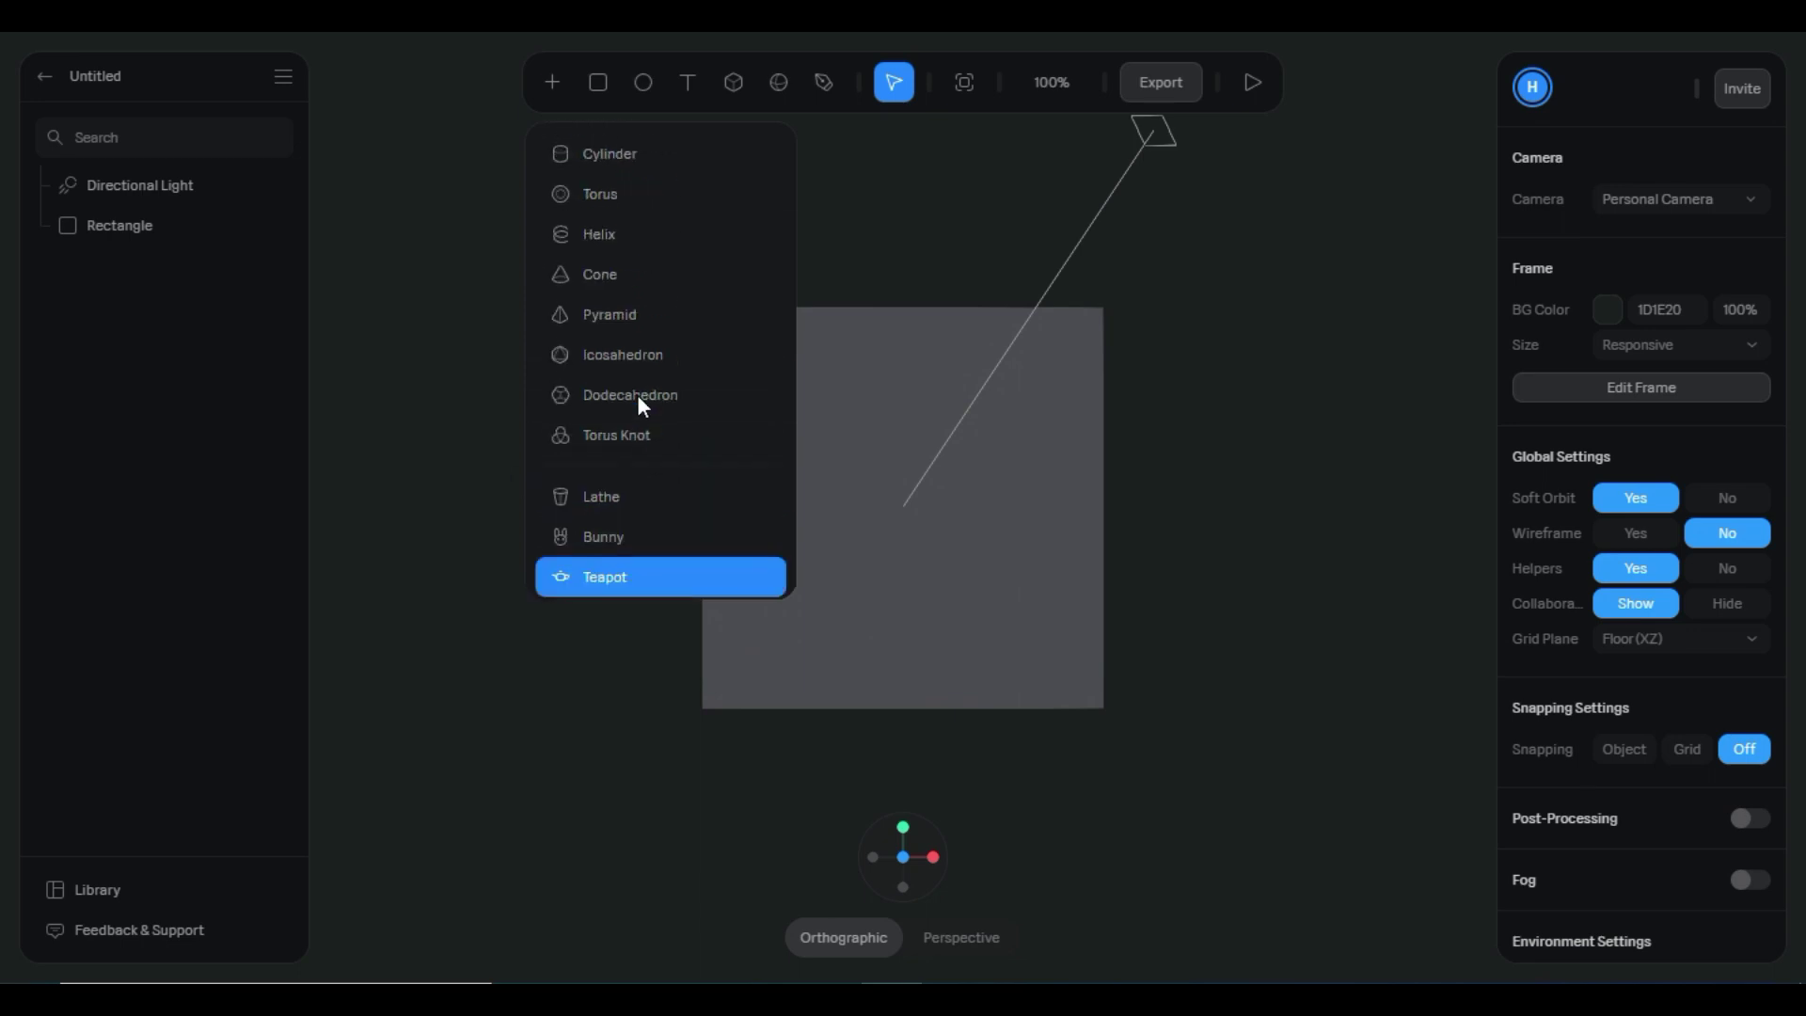
left_click(549, 86)
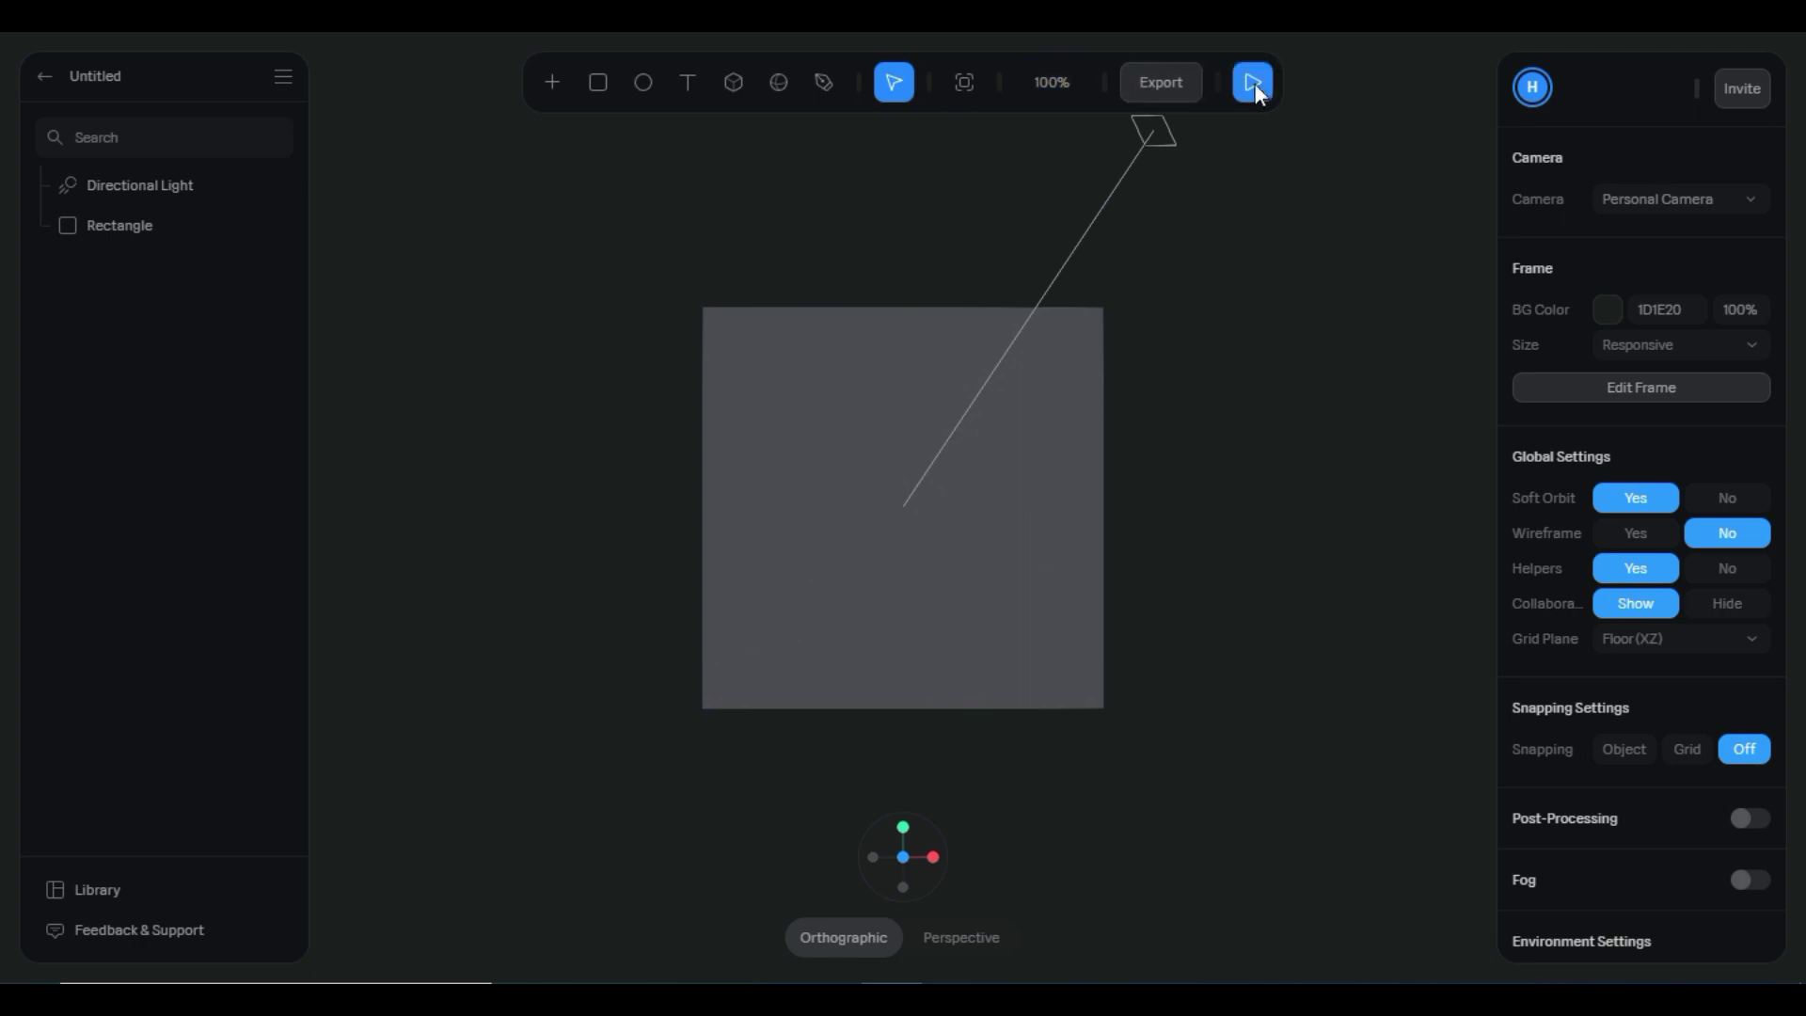
scroll(1600, 207, "down", 6)
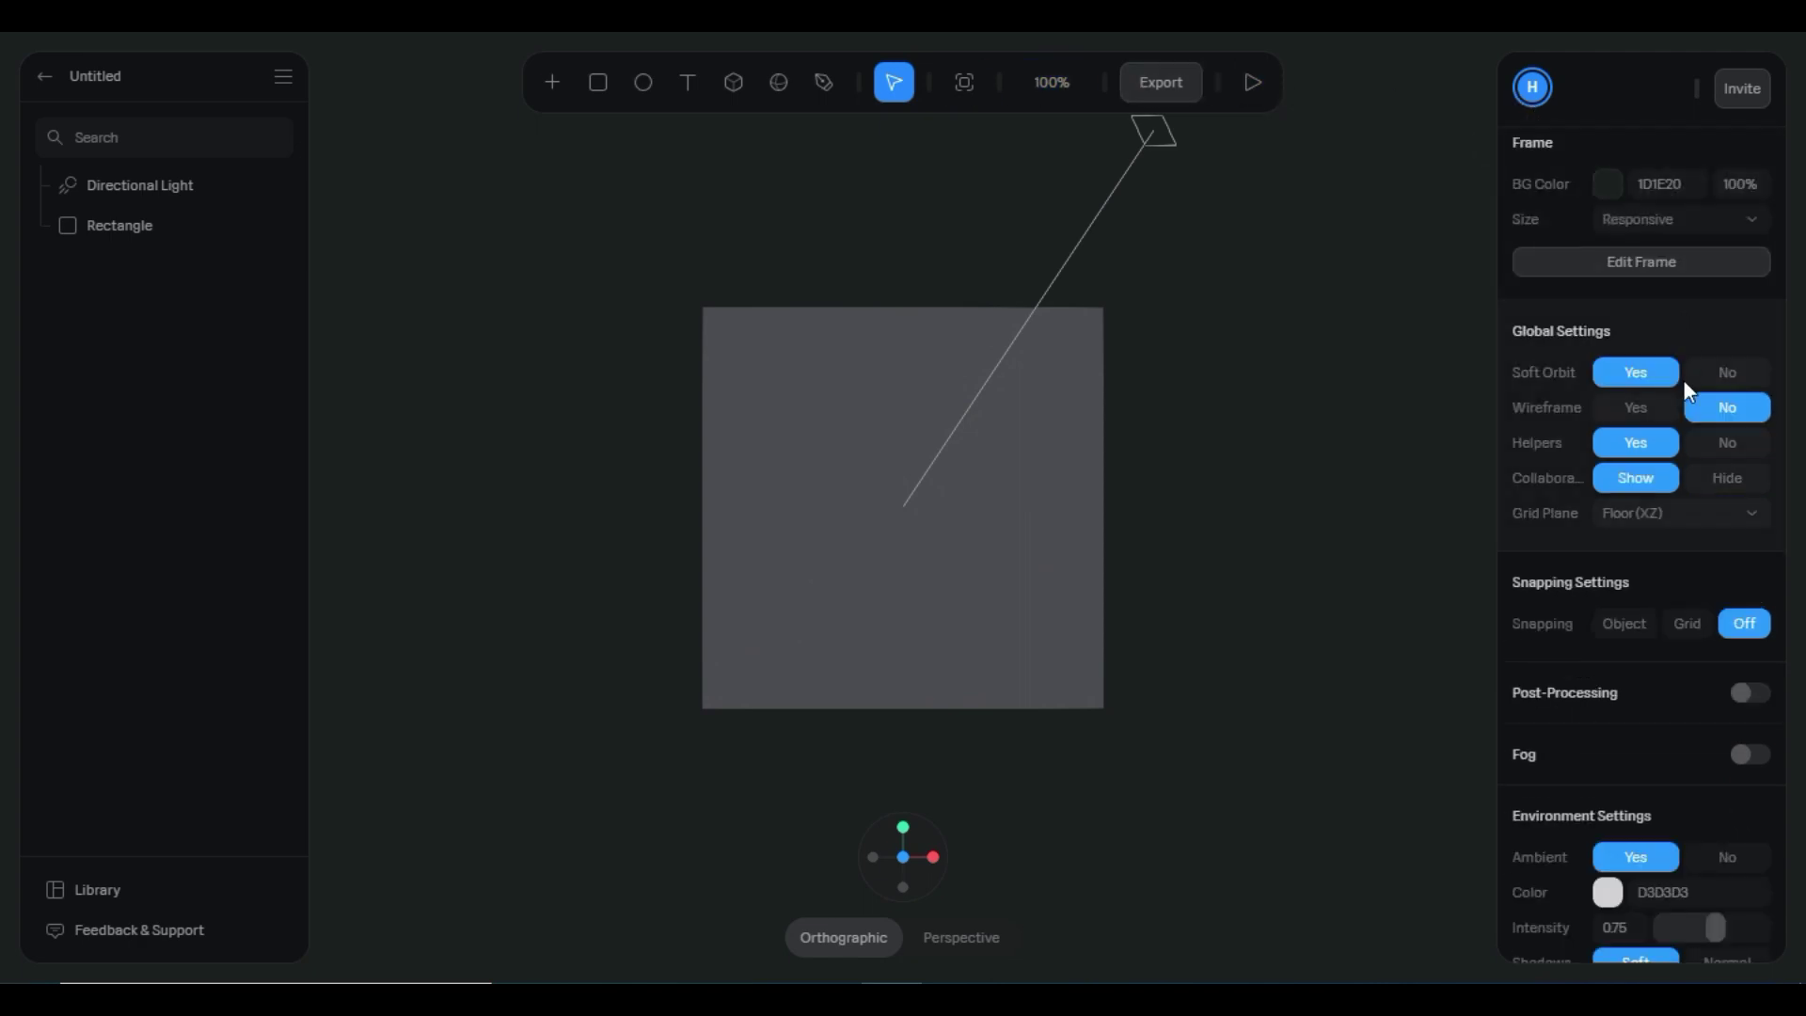
scroll(1610, 798, "up", 6)
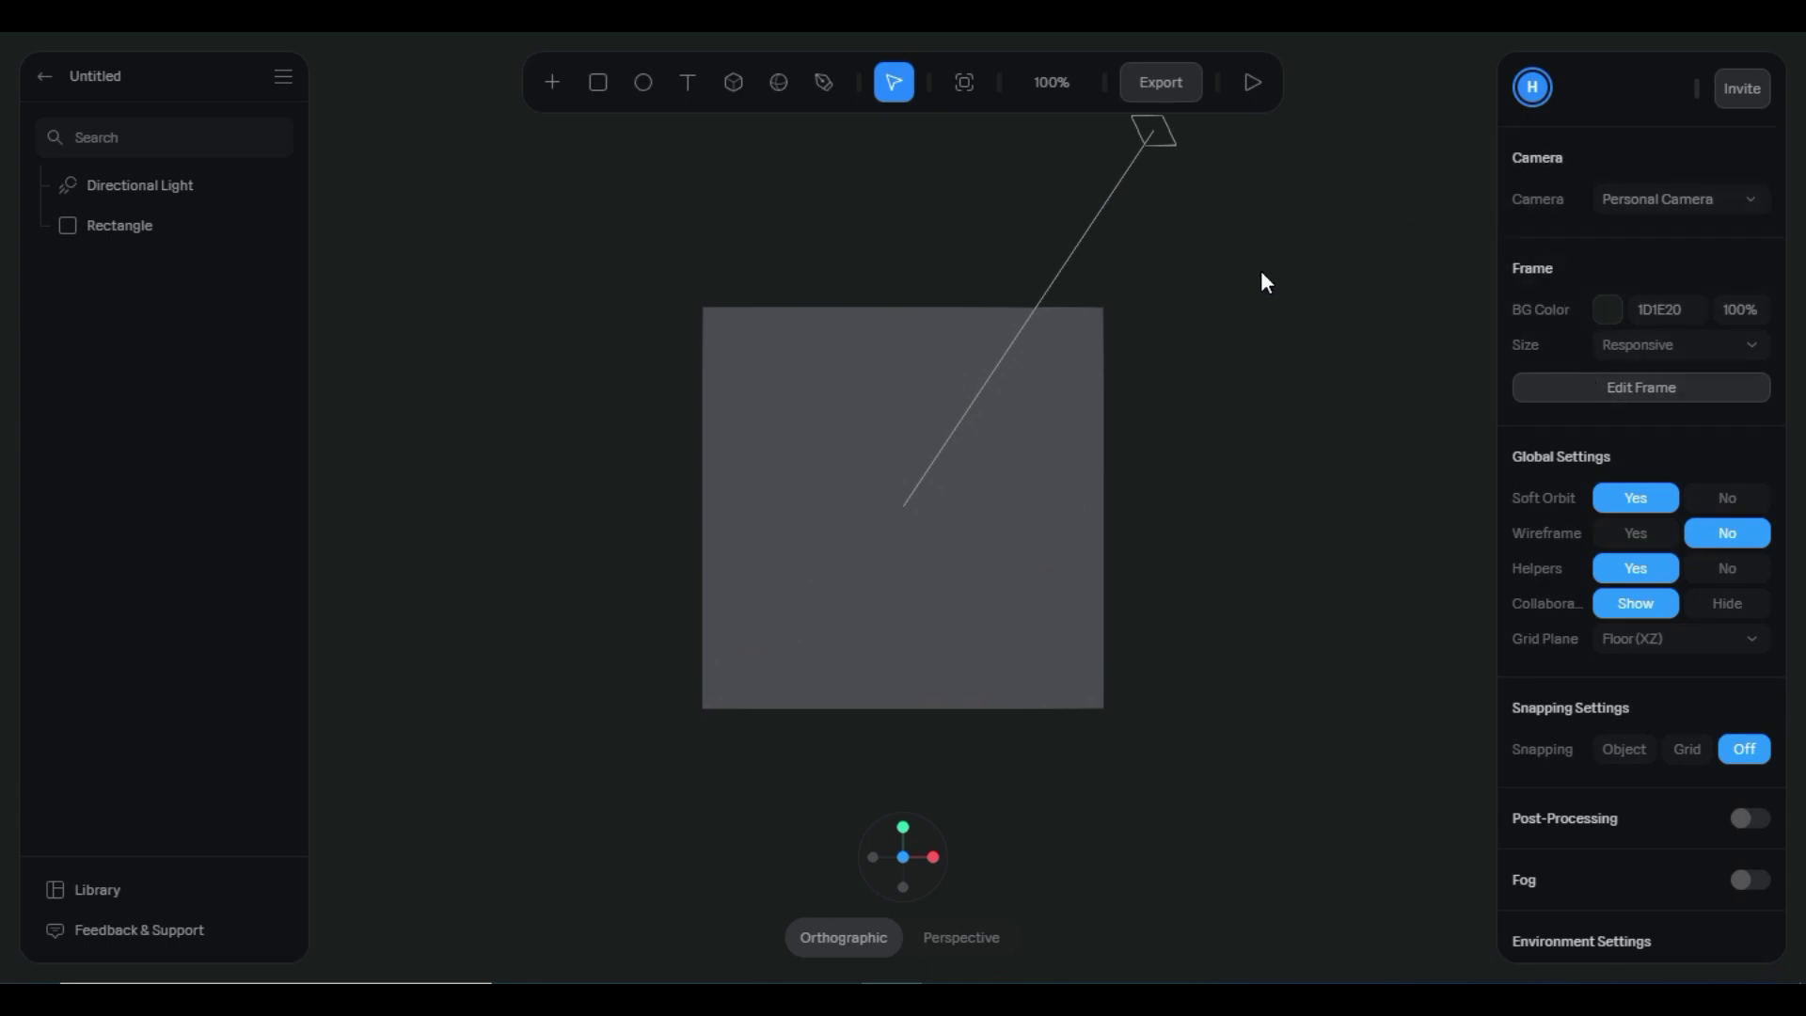
- Delete the default rectangle and the directional light from the scene
left_click(1062, 443)
key("Delete")
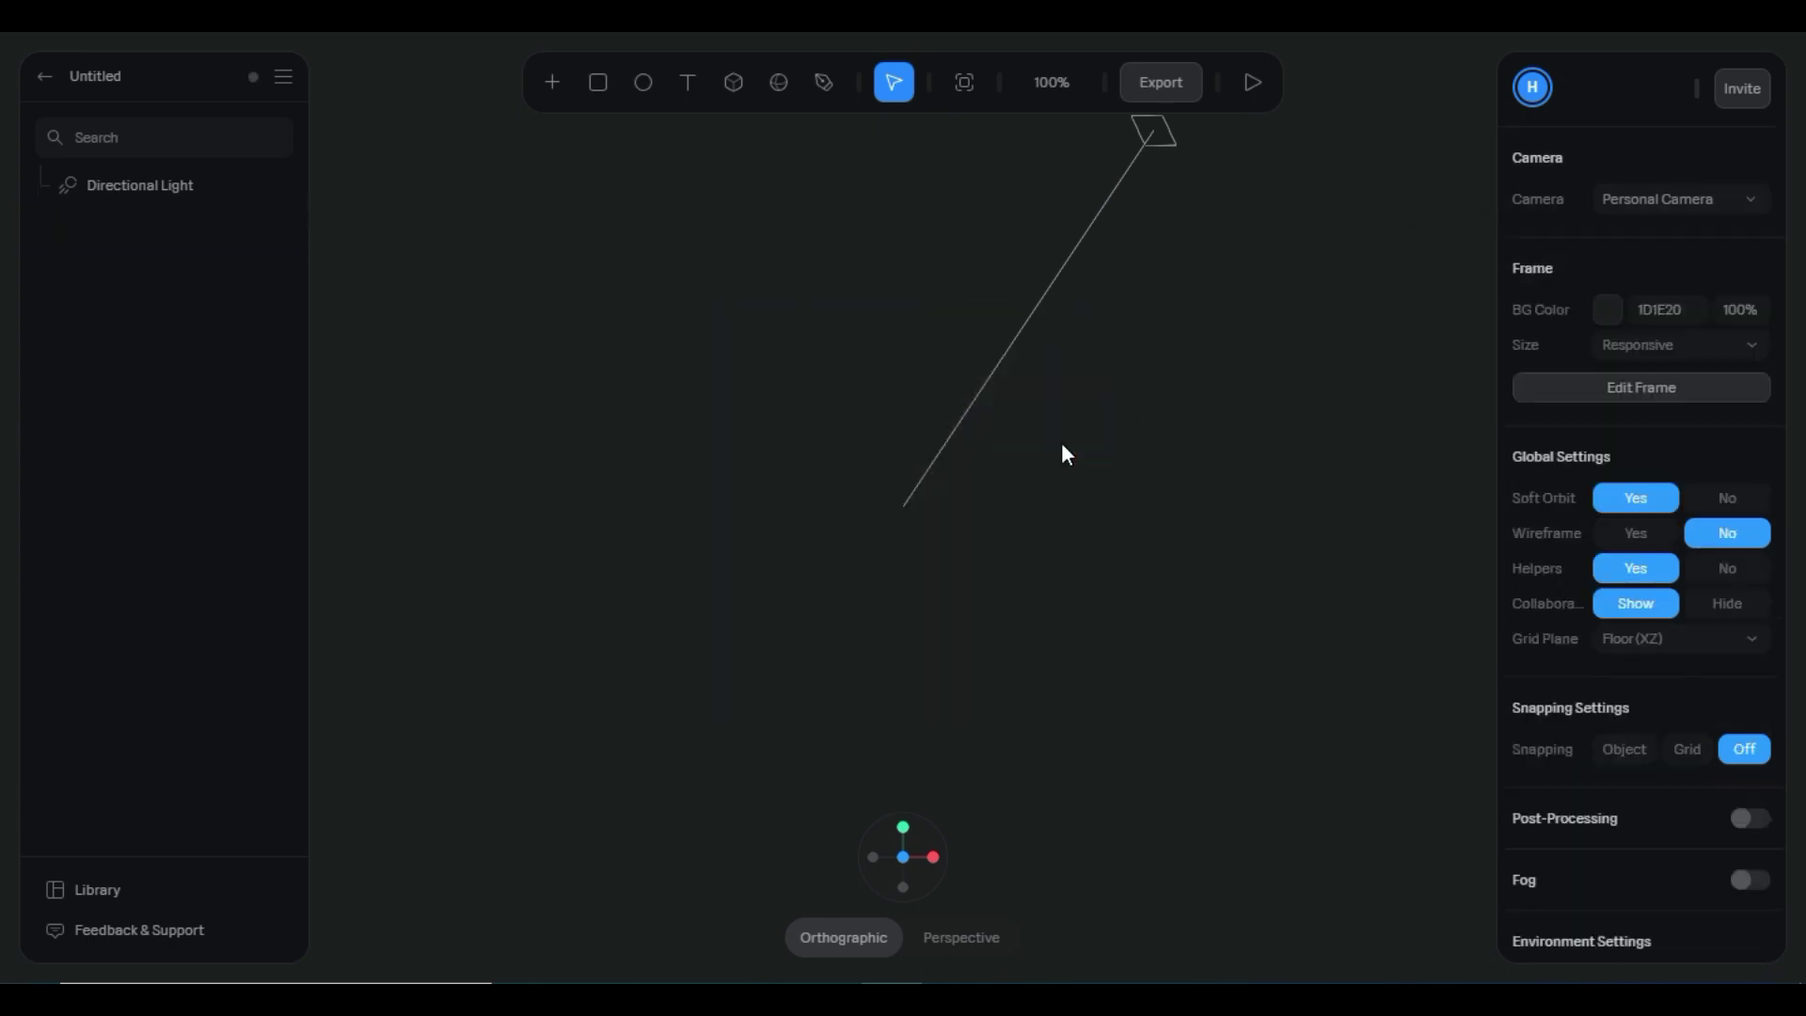
left_click_drag(1116, 387, 1138, 435)
left_click(1138, 442)
key("Delete")
- Draw a sphere about 648 × 651.5 × 622 in the middle of the empty scene
left_click_drag(741, 455, 709, 179)
left_click(778, 82)
left_click_drag(545, 158, 1355, 975)
left_click_drag(1477, 423, 1351, 381)
- Centre the sphere at the origin by setting its X, Y and Z position to 0
left_click(1627, 399)
type("0")
key("Tab")
type("0")
key("Tab")
type("0")
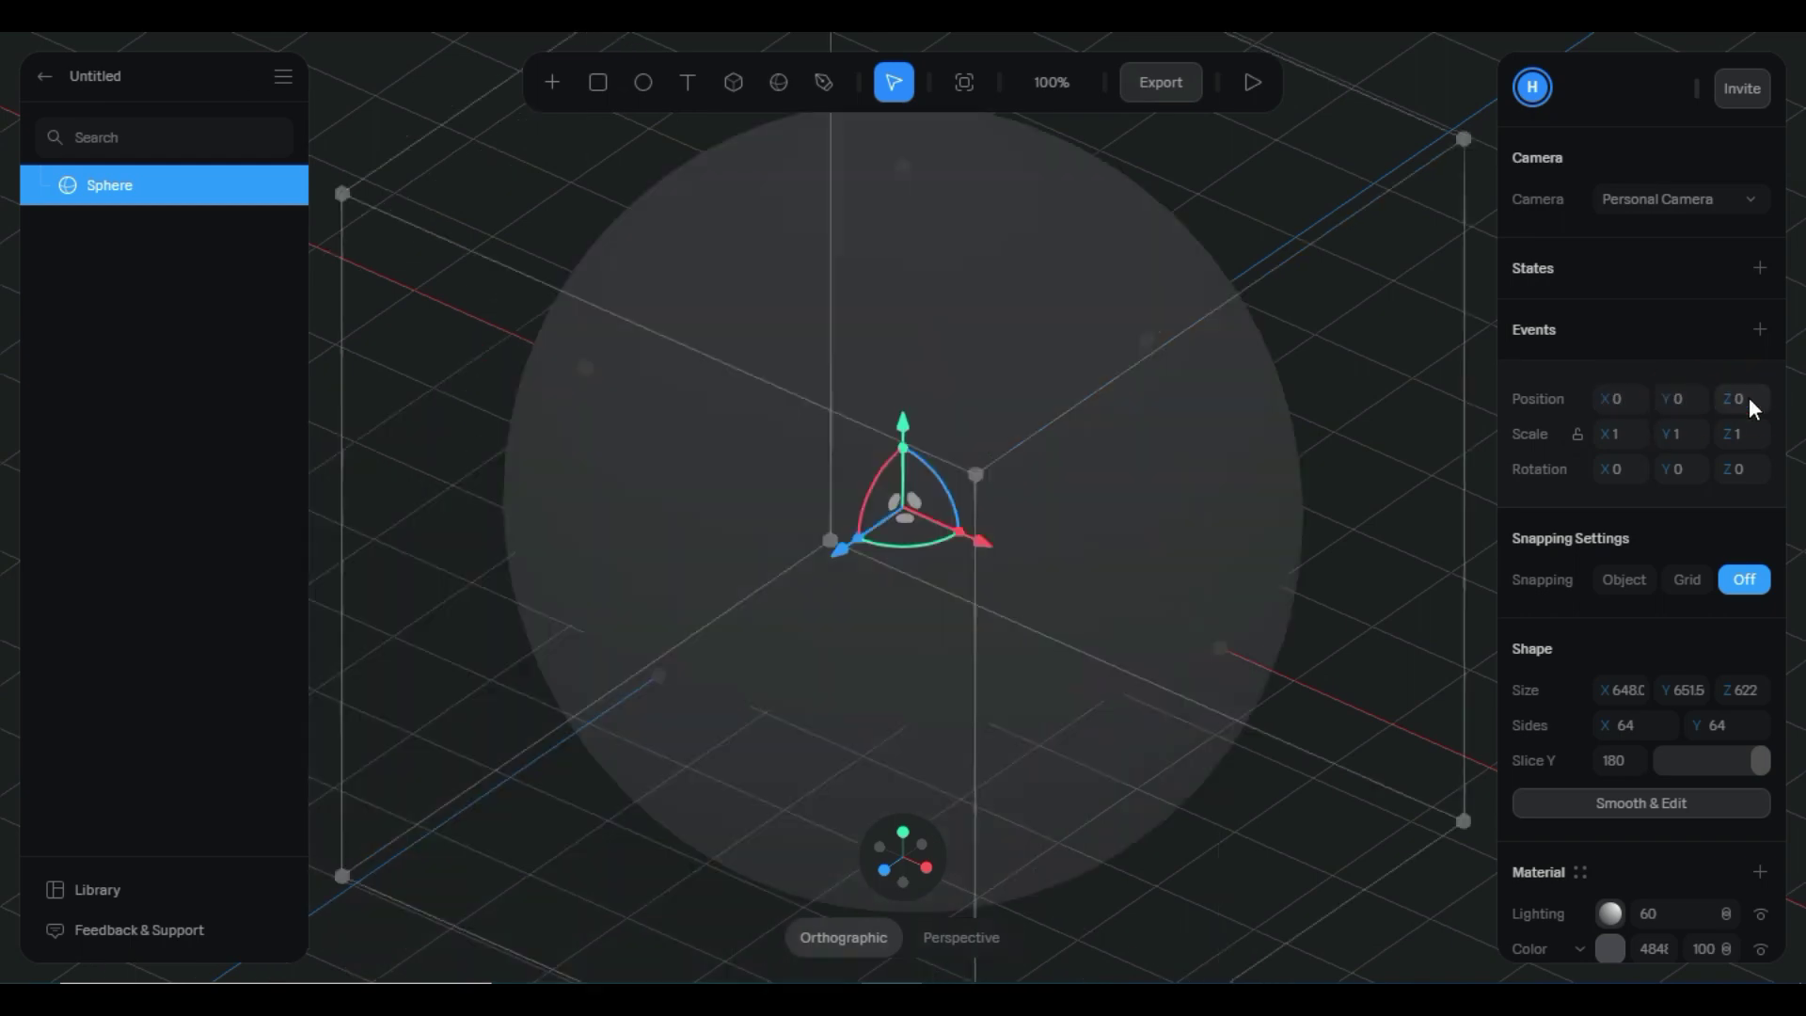
left_click(1408, 485)
- View the scene from the front and set the sphere material's Lighting to 100
left_click(918, 865)
scroll(878, 320, "up", 2)
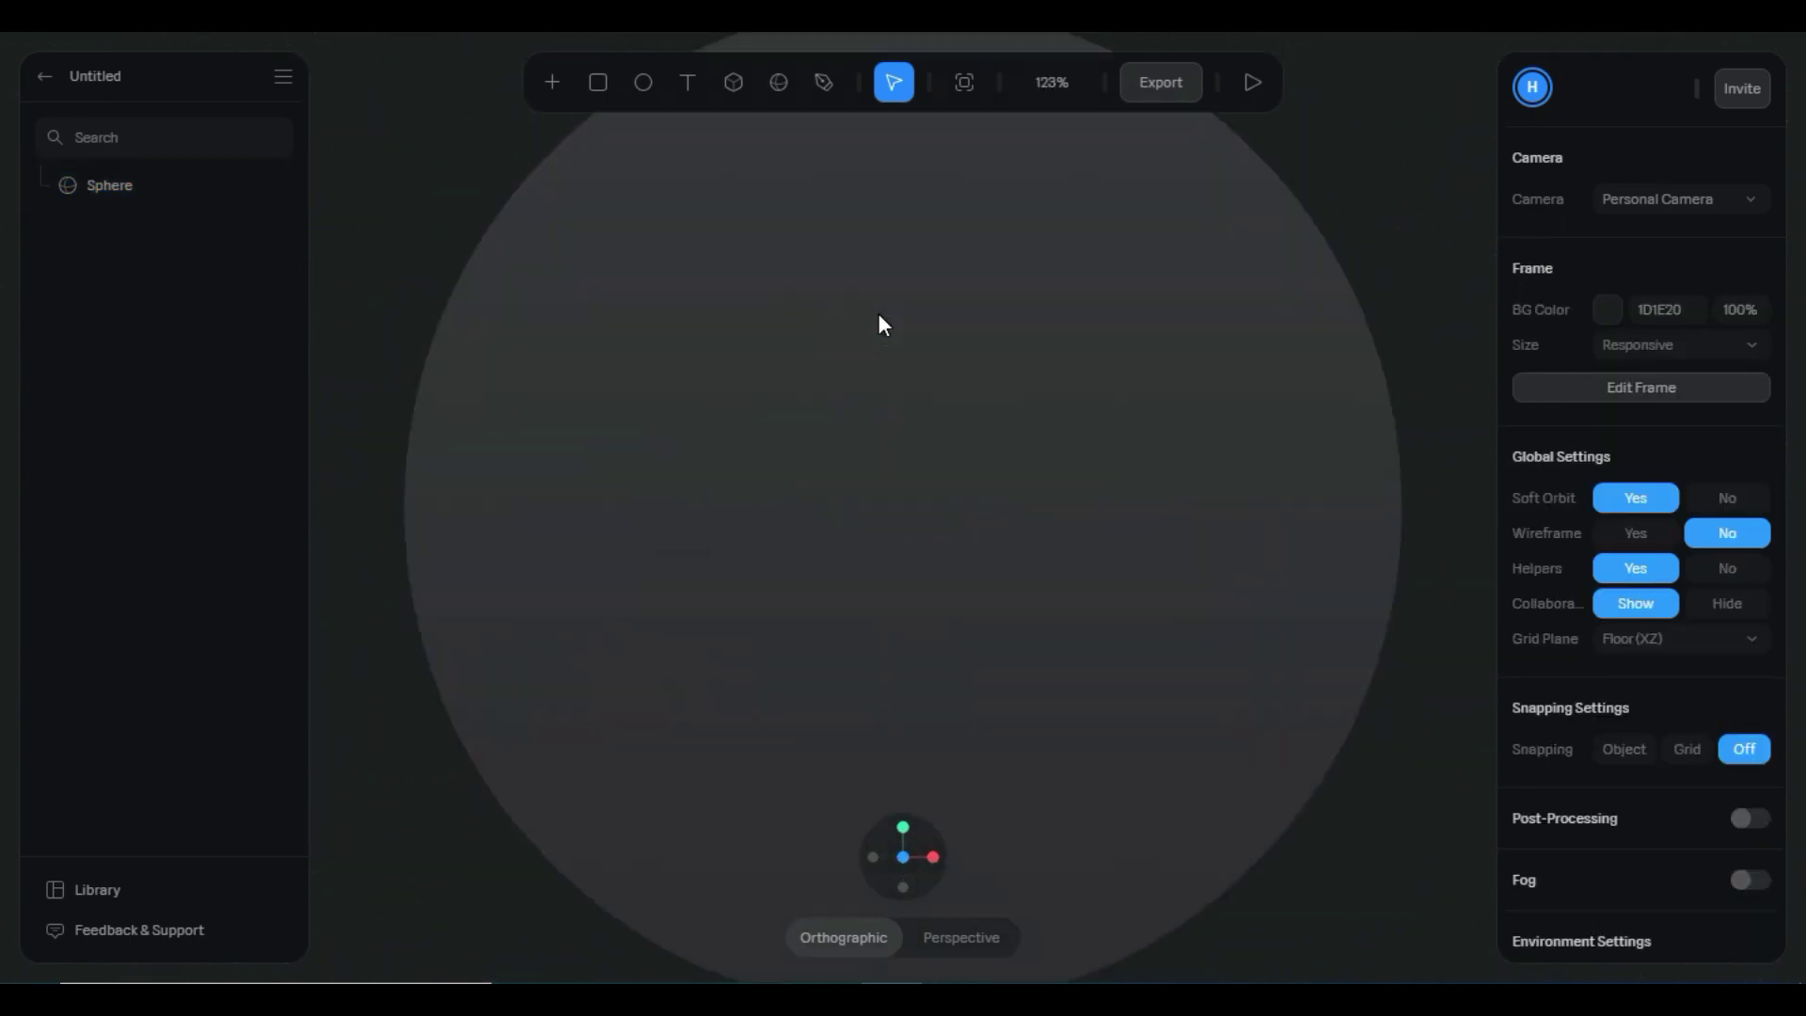
left_click(1261, 335)
scroll(1534, 563, "down", 5)
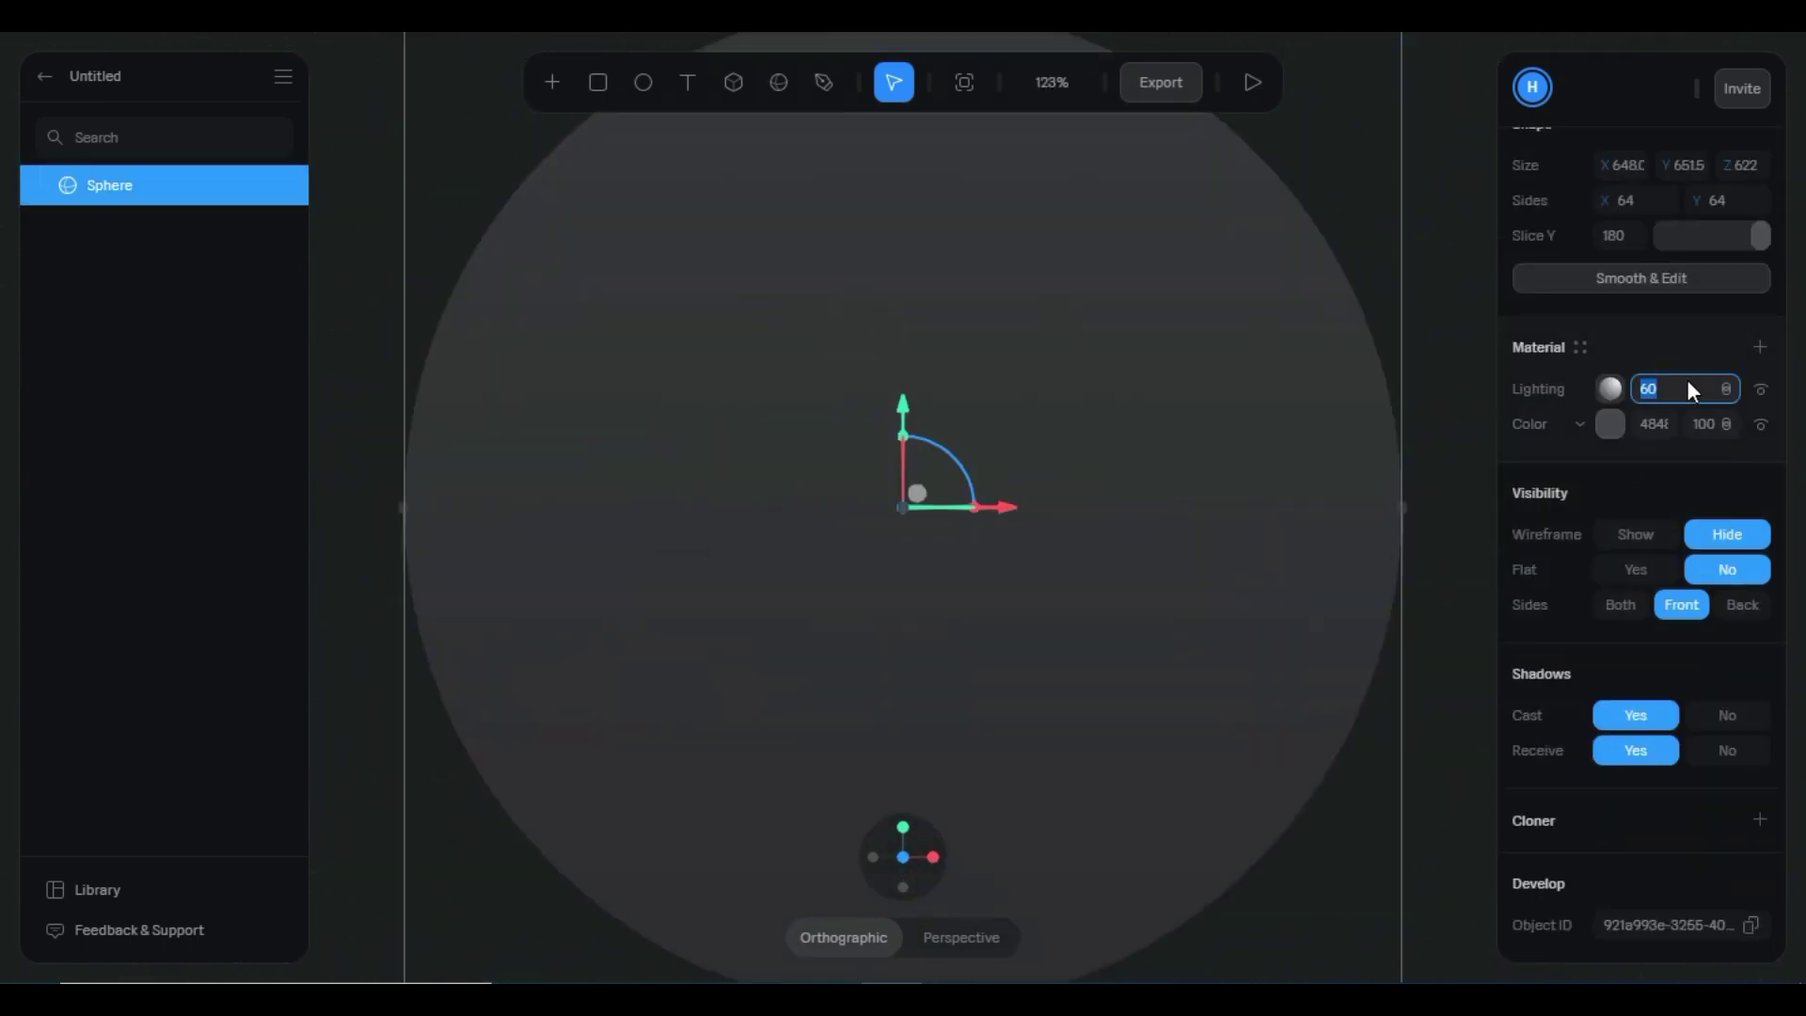
type("100")
- Change the sphere's colour layer to an Image layer and load a Mars surface texture into it
left_click(1605, 431)
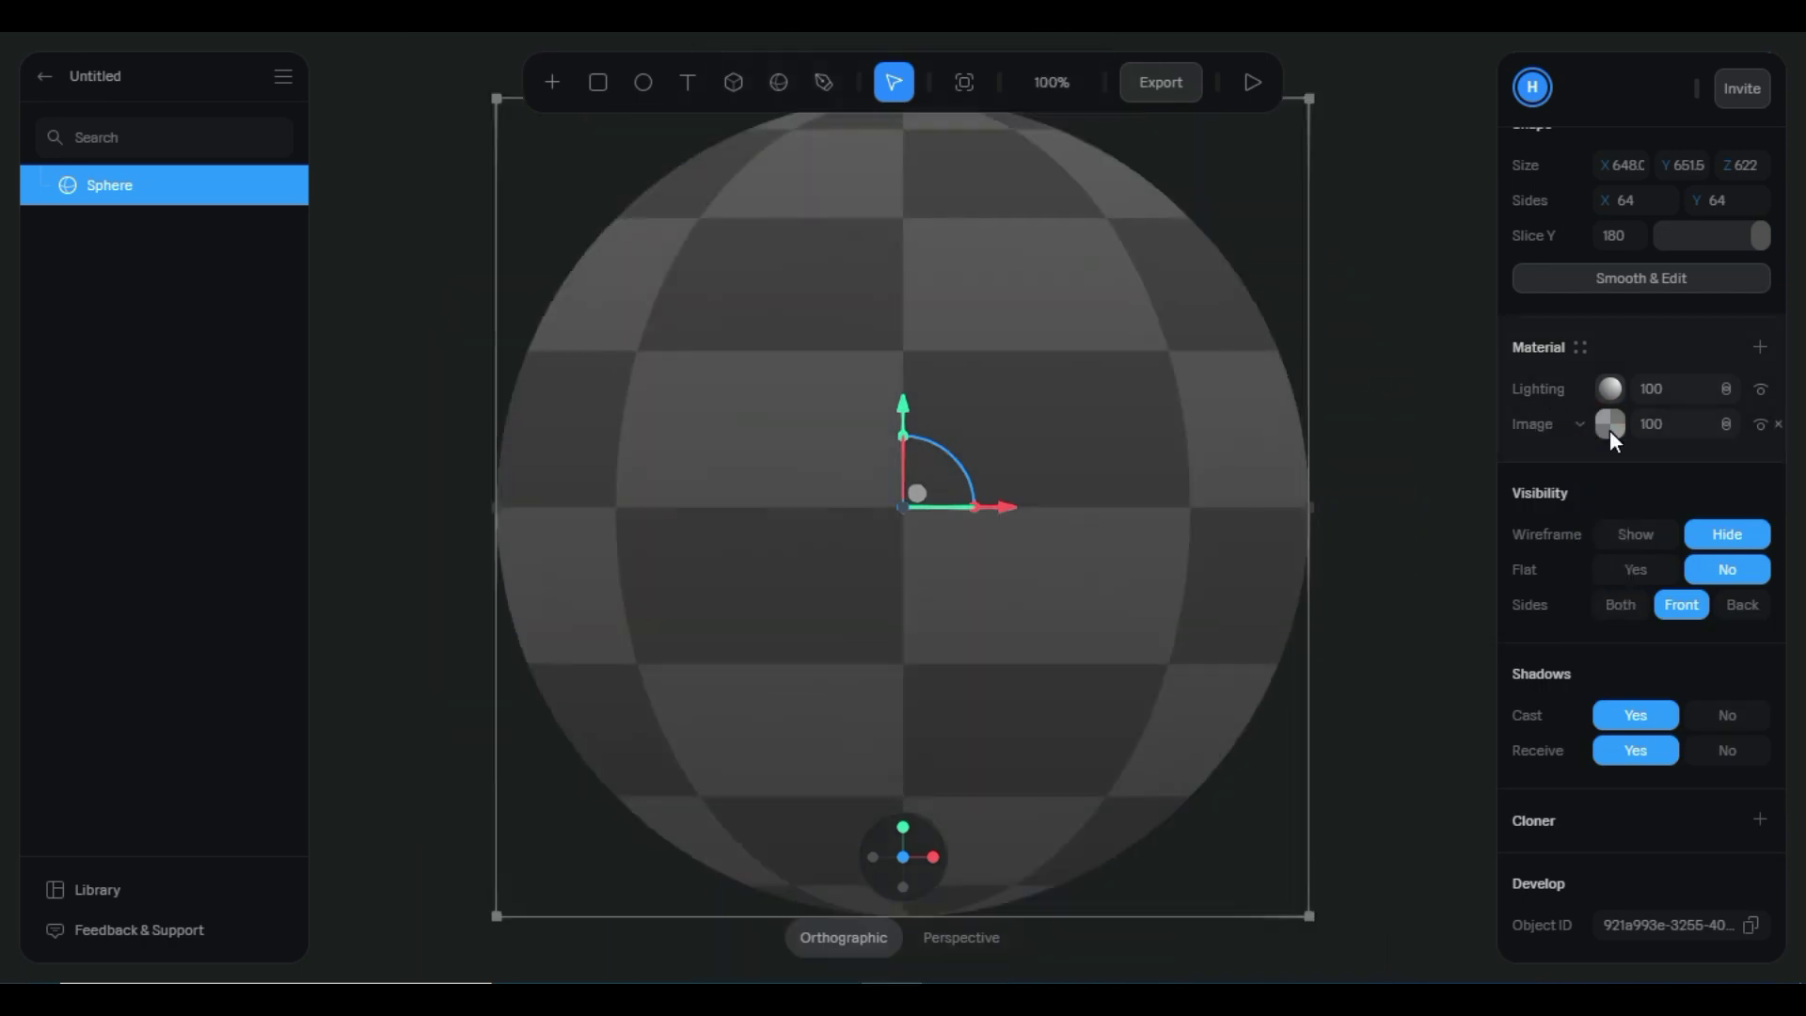
left_click(1610, 428)
left_click(1459, 499)
left_click(1346, 312)
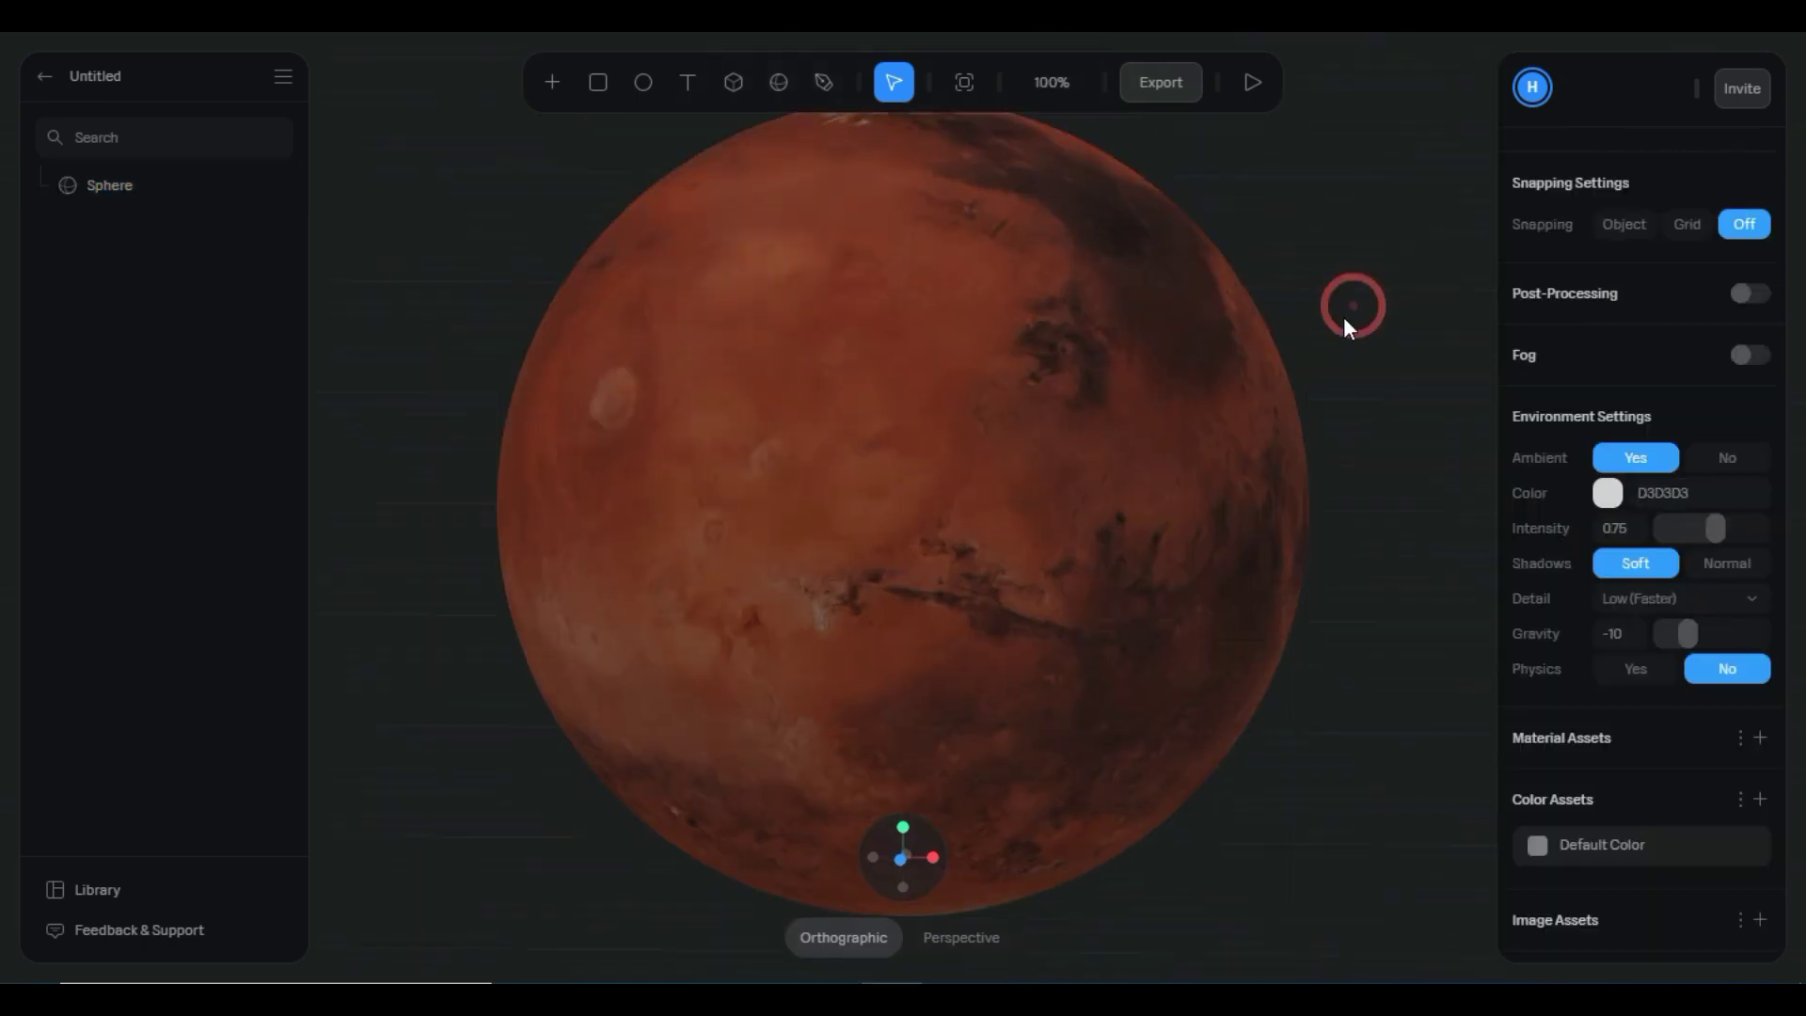
- Add a directional light and move it below and beside the sphere to about X 1085, Y -604, Z 570
left_click(552, 82)
left_click(726, 525)
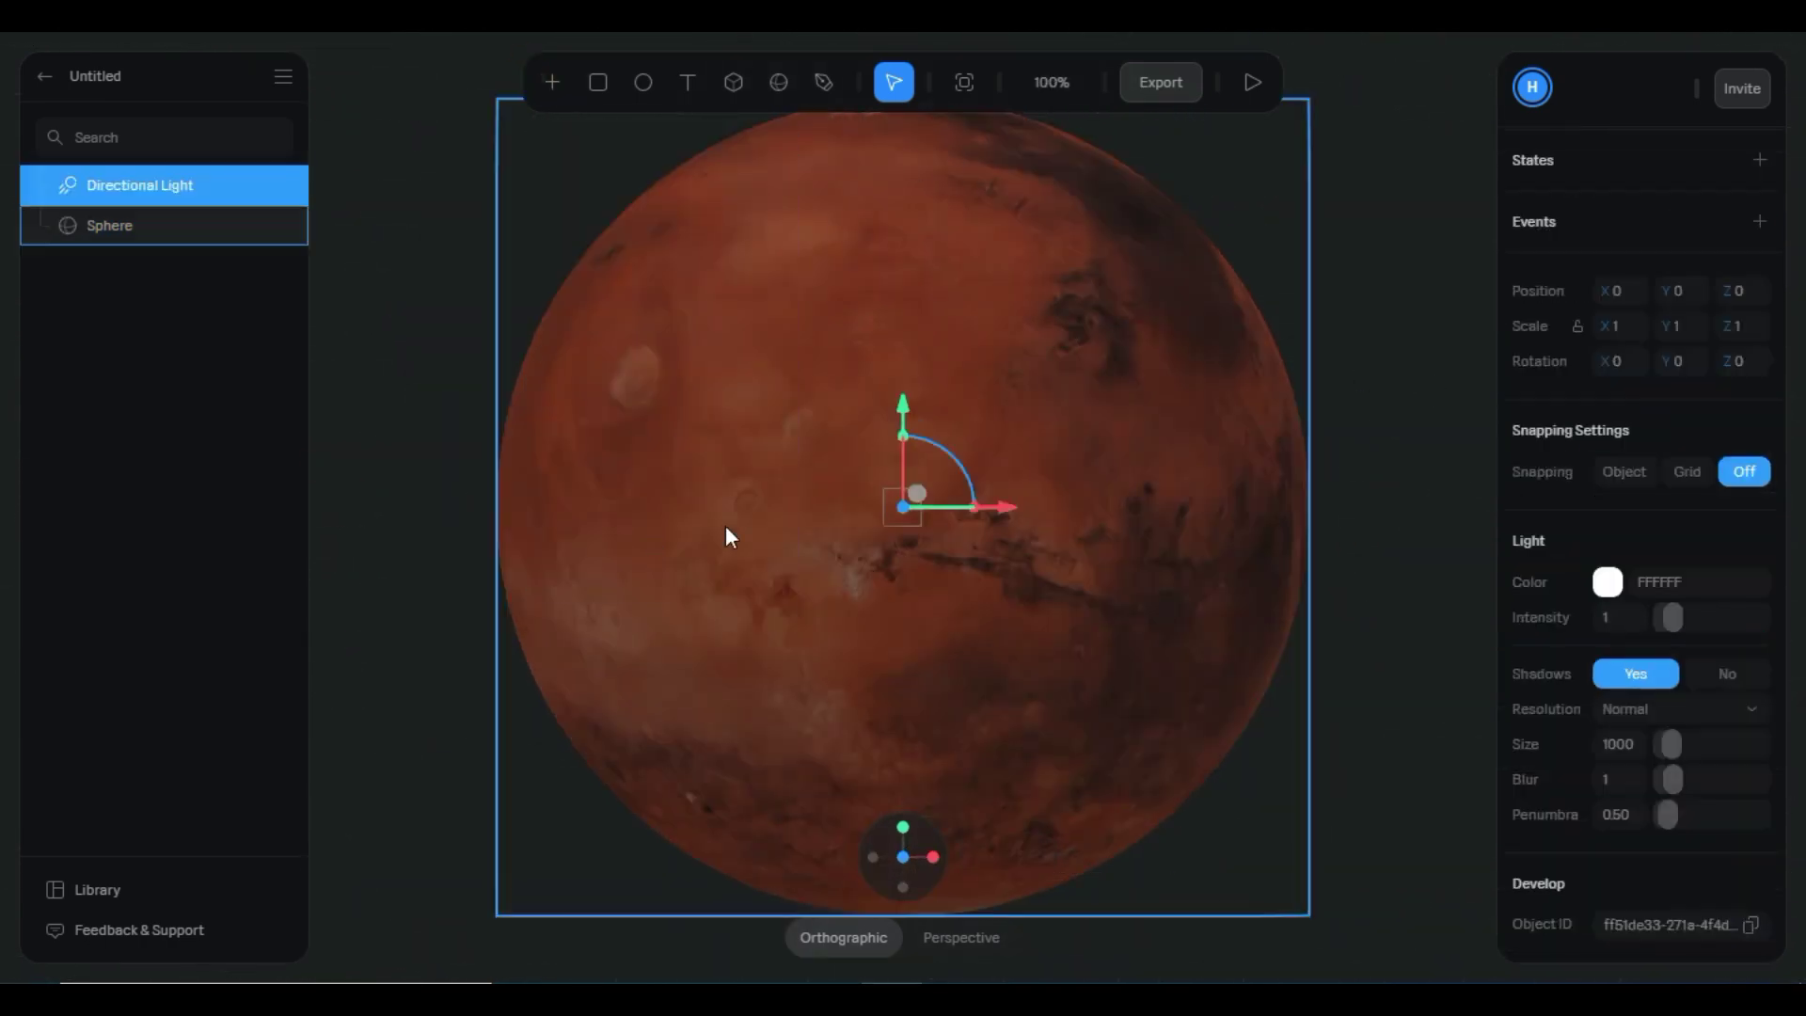
left_click_drag(905, 508, 1198, 637)
scroll(1351, 577, "down", 3)
right_click_drag(1392, 790, 1265, 694)
scroll(1051, 509, "down", 5)
left_click_drag(1270, 698, 1453, 832)
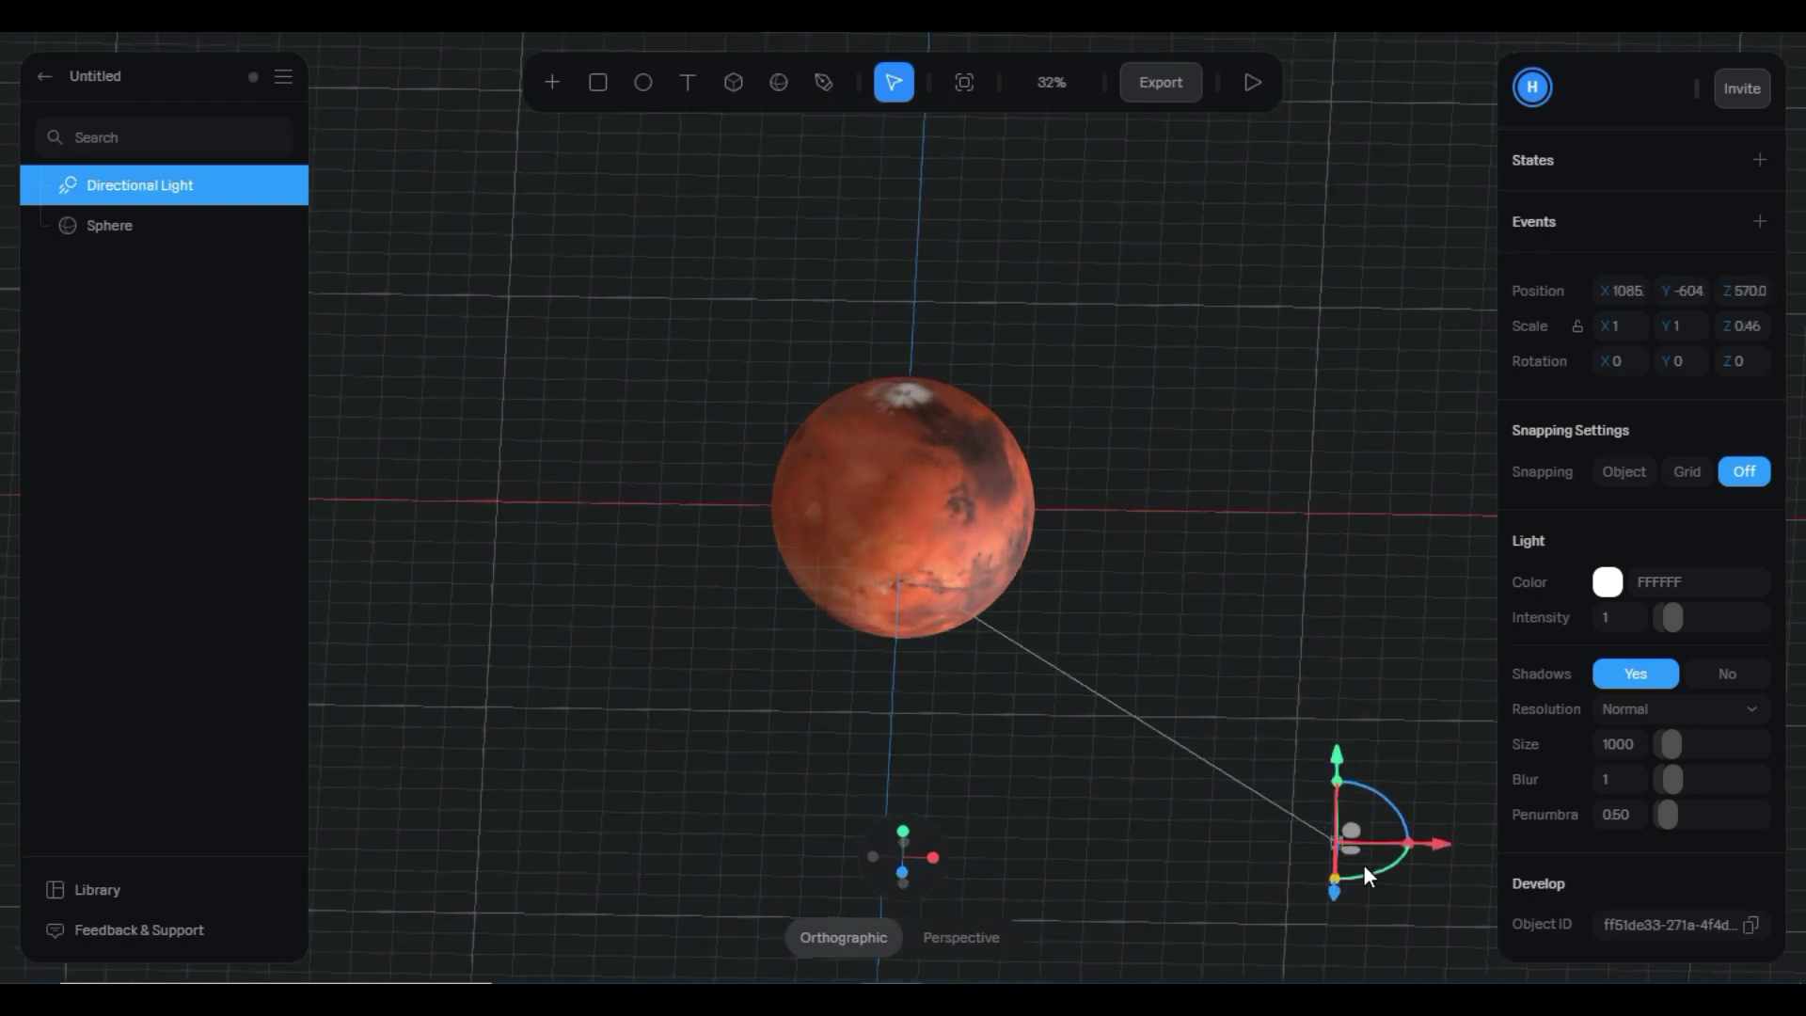
key("Escape")
- Set the frame's background colour to black (000000)
scroll(793, 464, "up", 5)
left_click(967, 534)
scroll(1098, 426, "down", 3)
left_click(1364, 329)
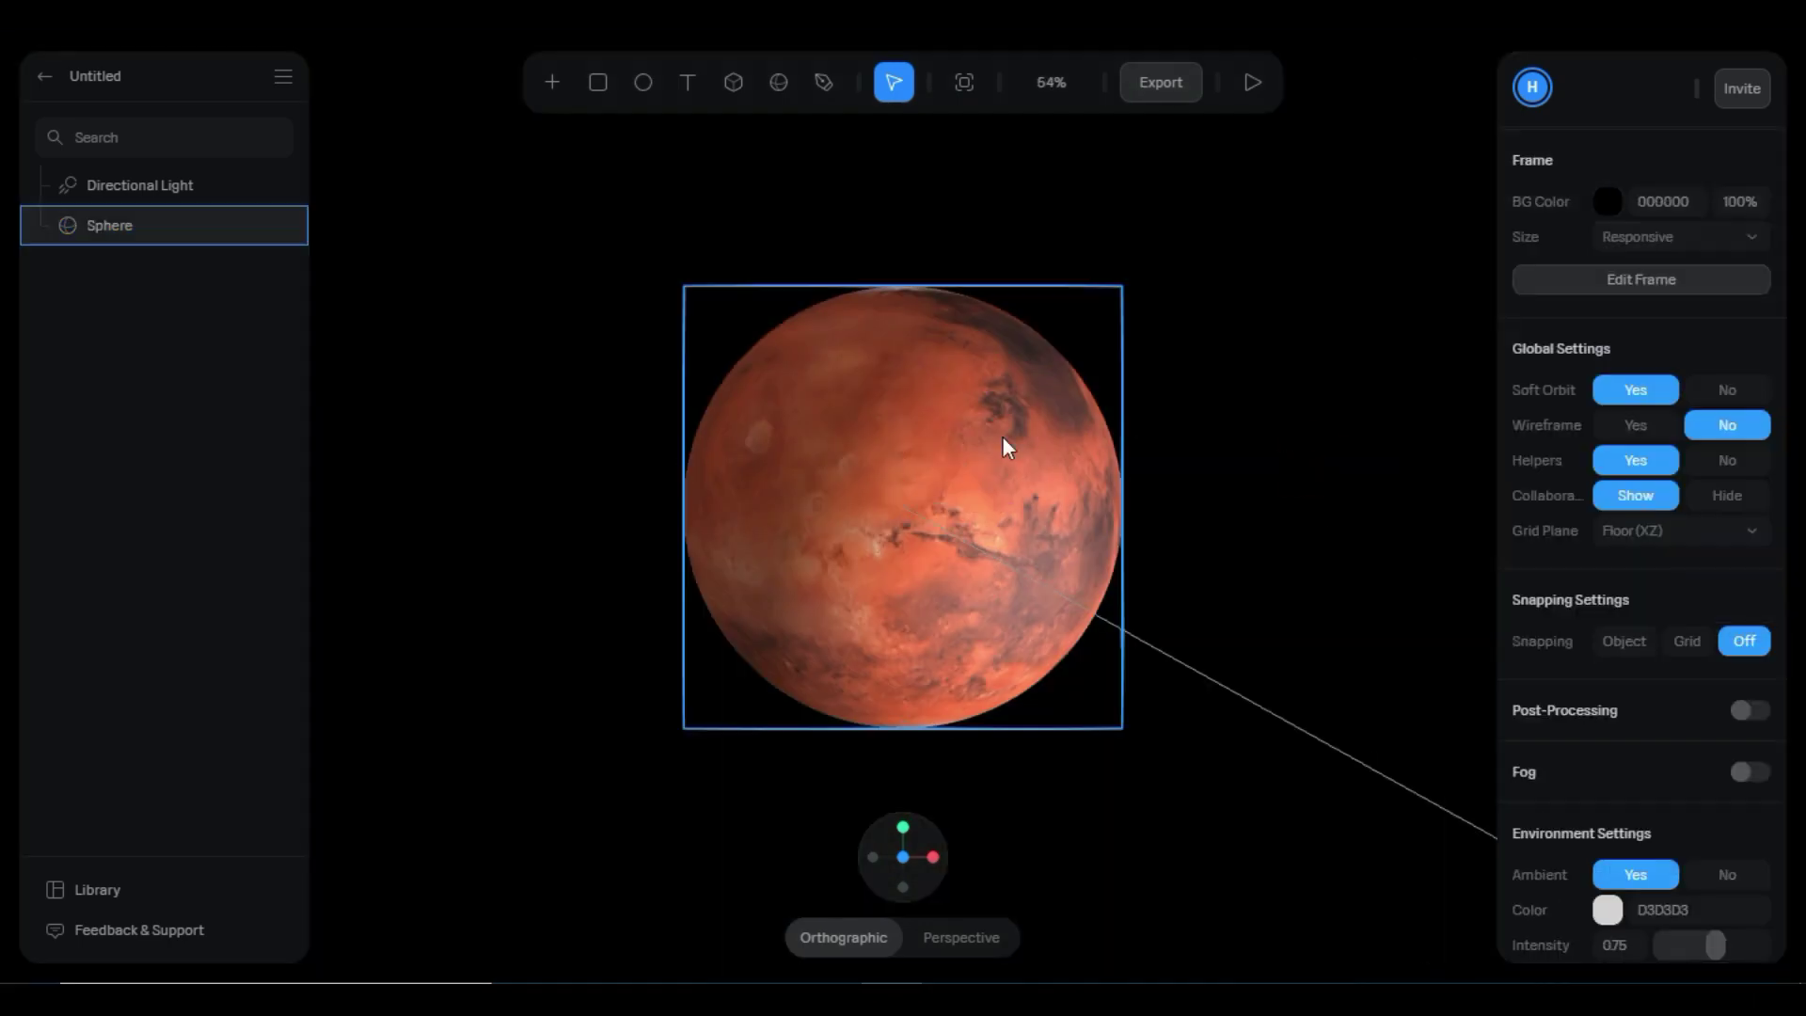
- Turn off the ambient light in the environment settings and return to the front view
left_click(1080, 344)
scroll(1520, 527, "down", 5)
left_click(1721, 408)
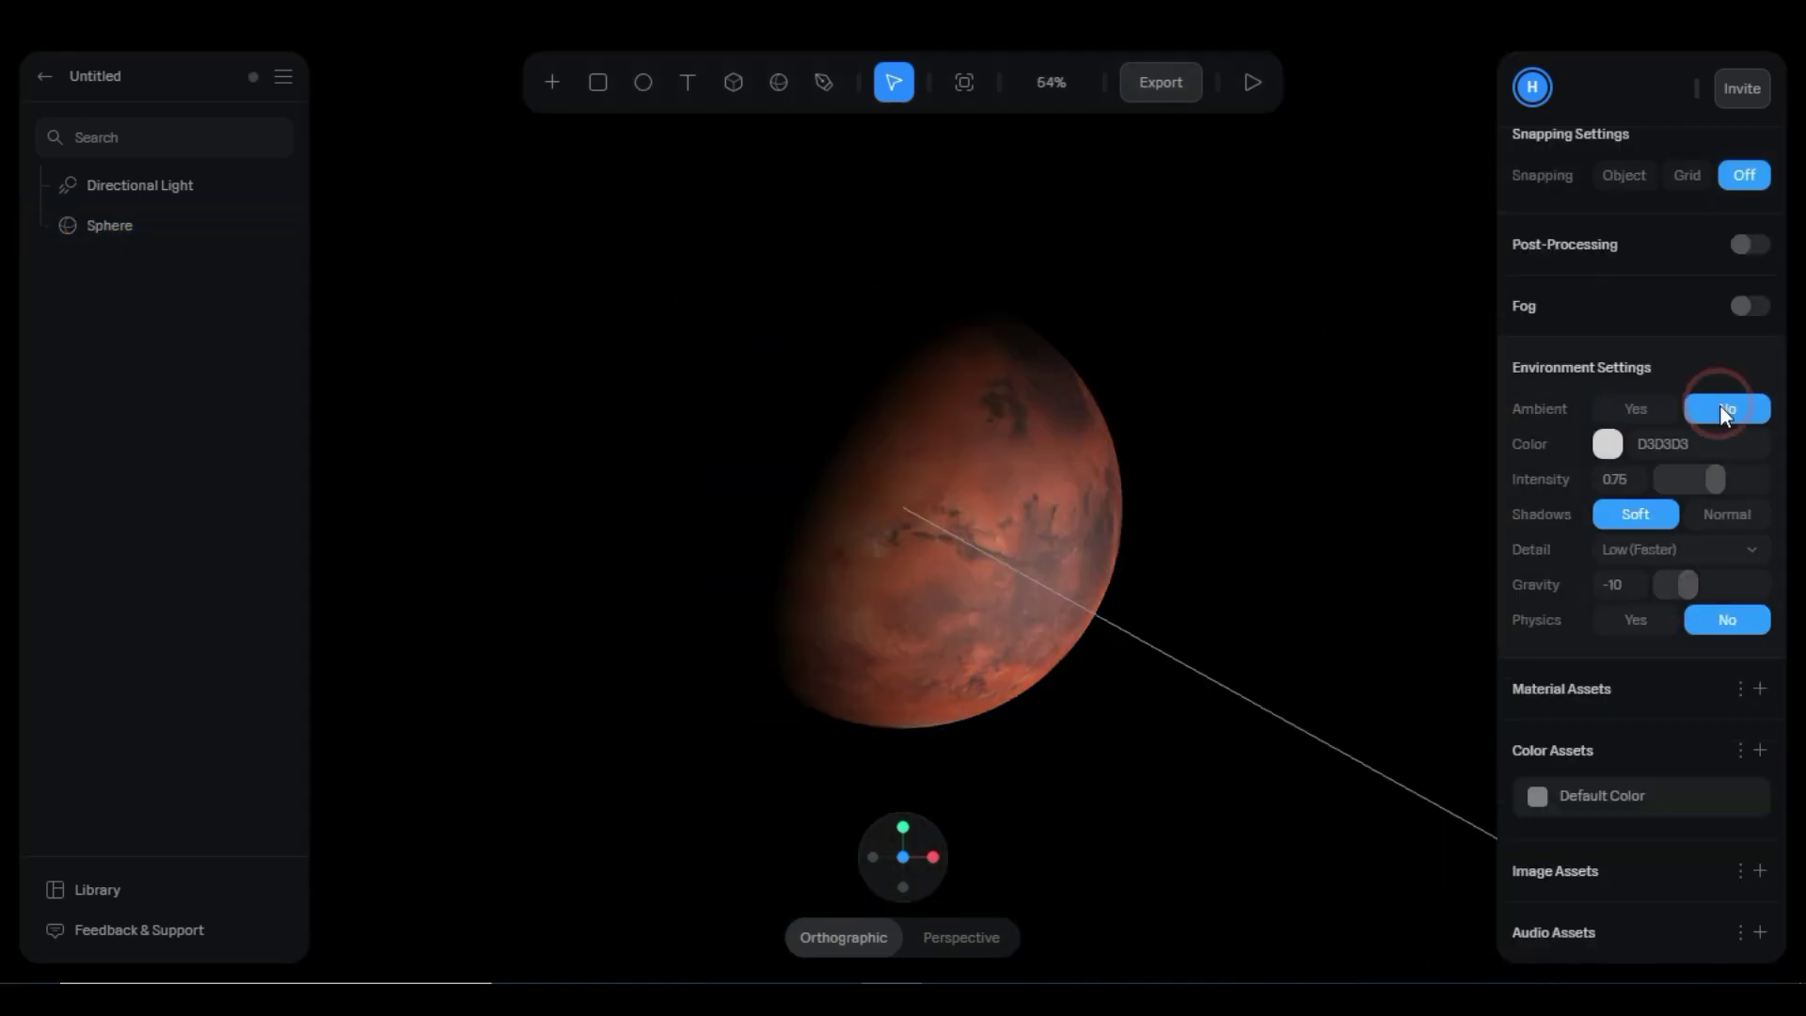
scroll(1379, 552, "down", 3)
left_click(1409, 832)
left_click(906, 866)
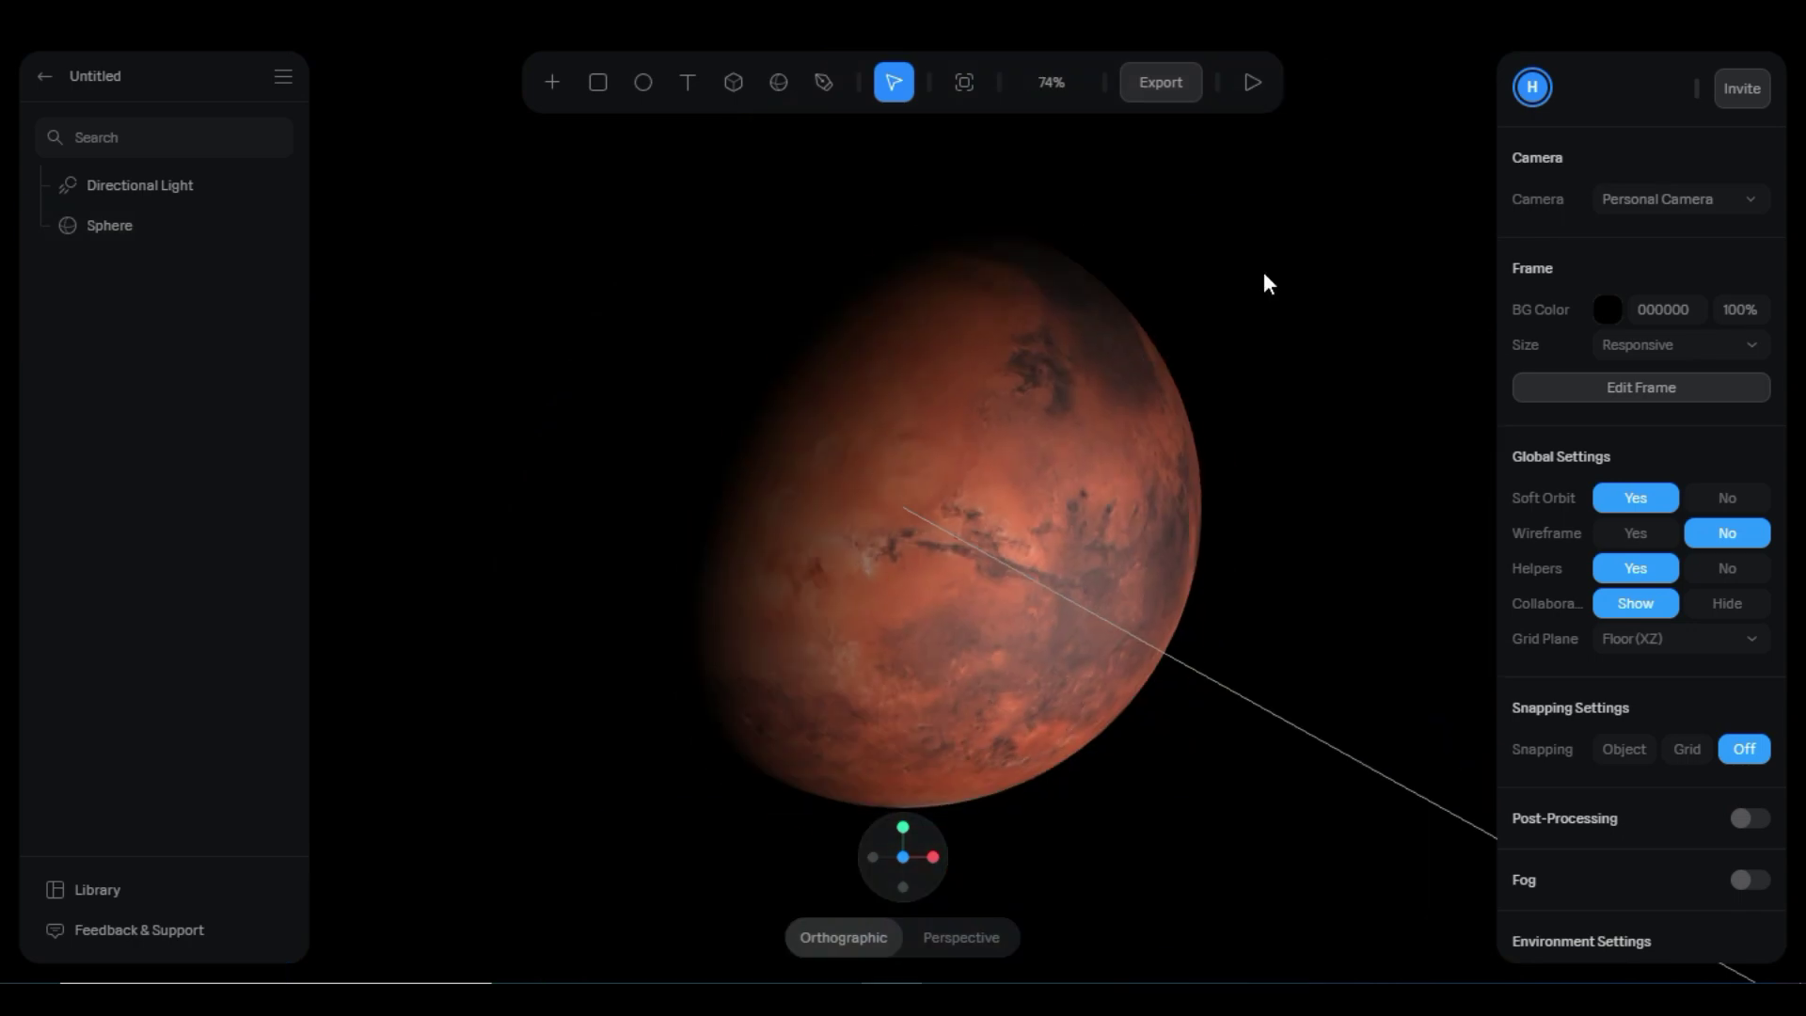
- Add a second state to the sphere, lower its Base State to Y about -684, and reselect State
scroll(1025, 438, "up", 2)
left_click(1026, 441)
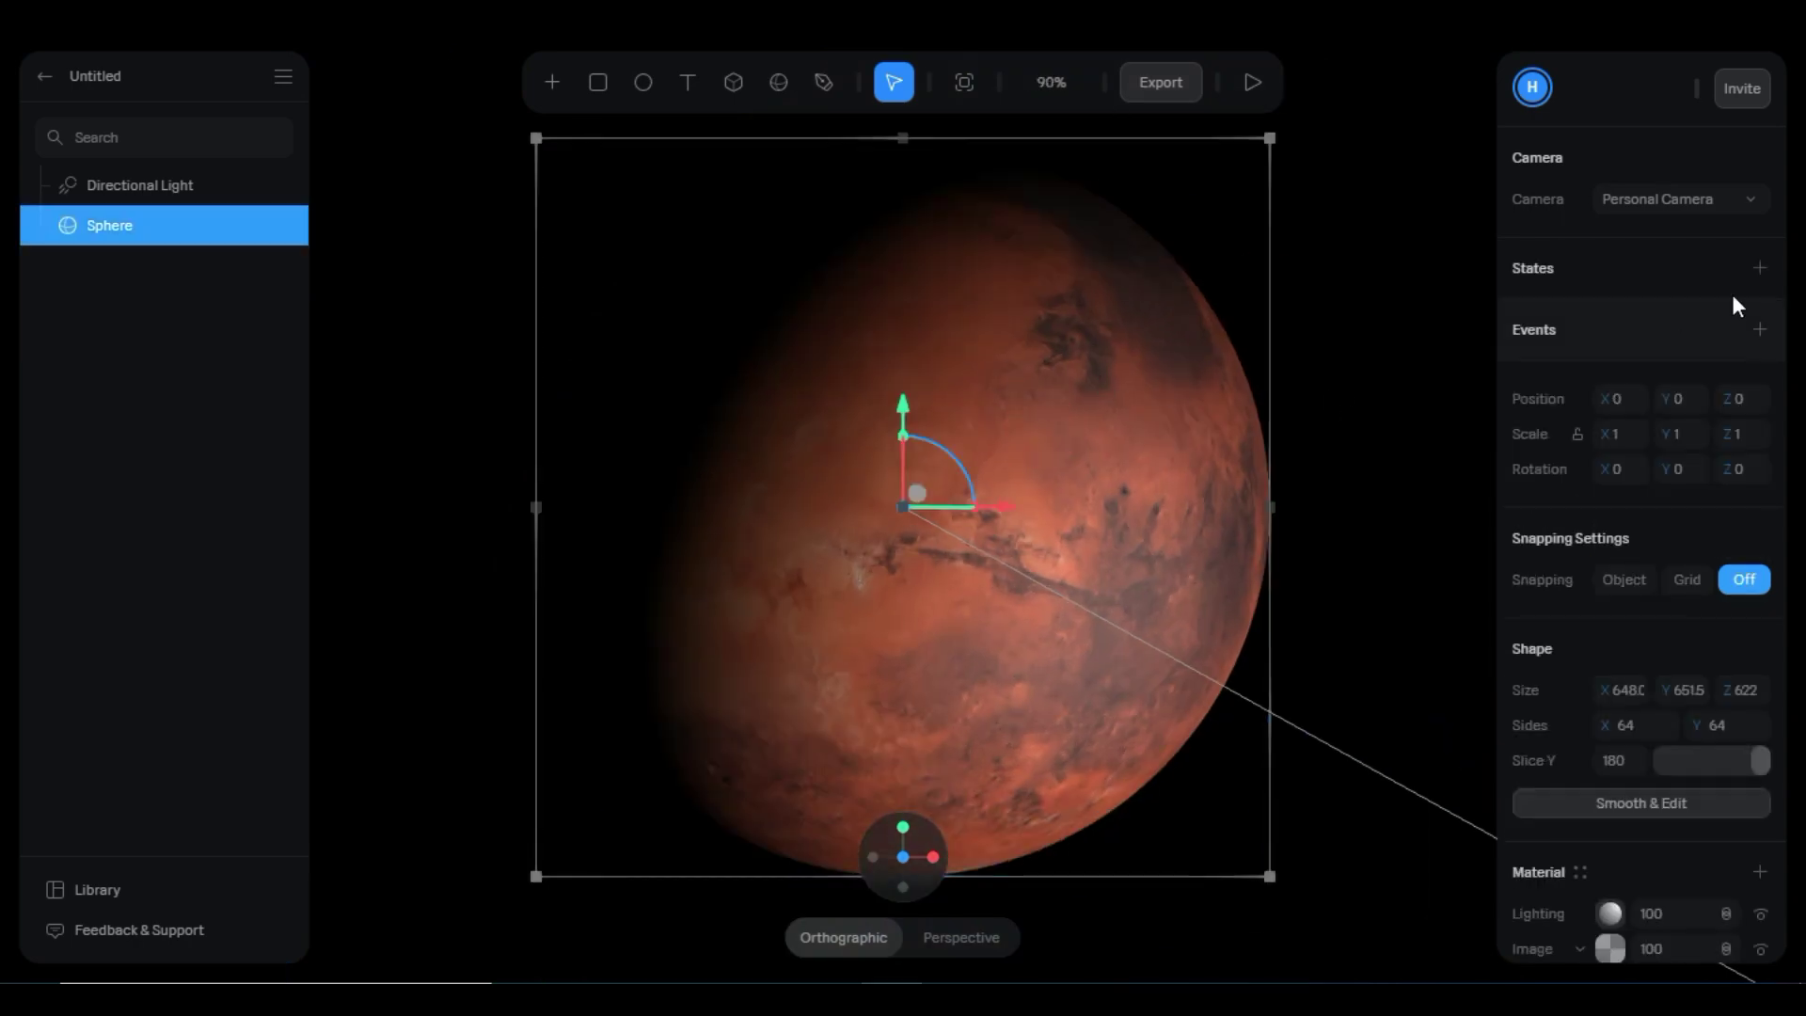
left_click(1757, 268)
left_click(1612, 313)
scroll(1018, 449, "down", 2)
left_click_drag(901, 406, 903, 847)
left_click(1117, 679)
left_click(1129, 927)
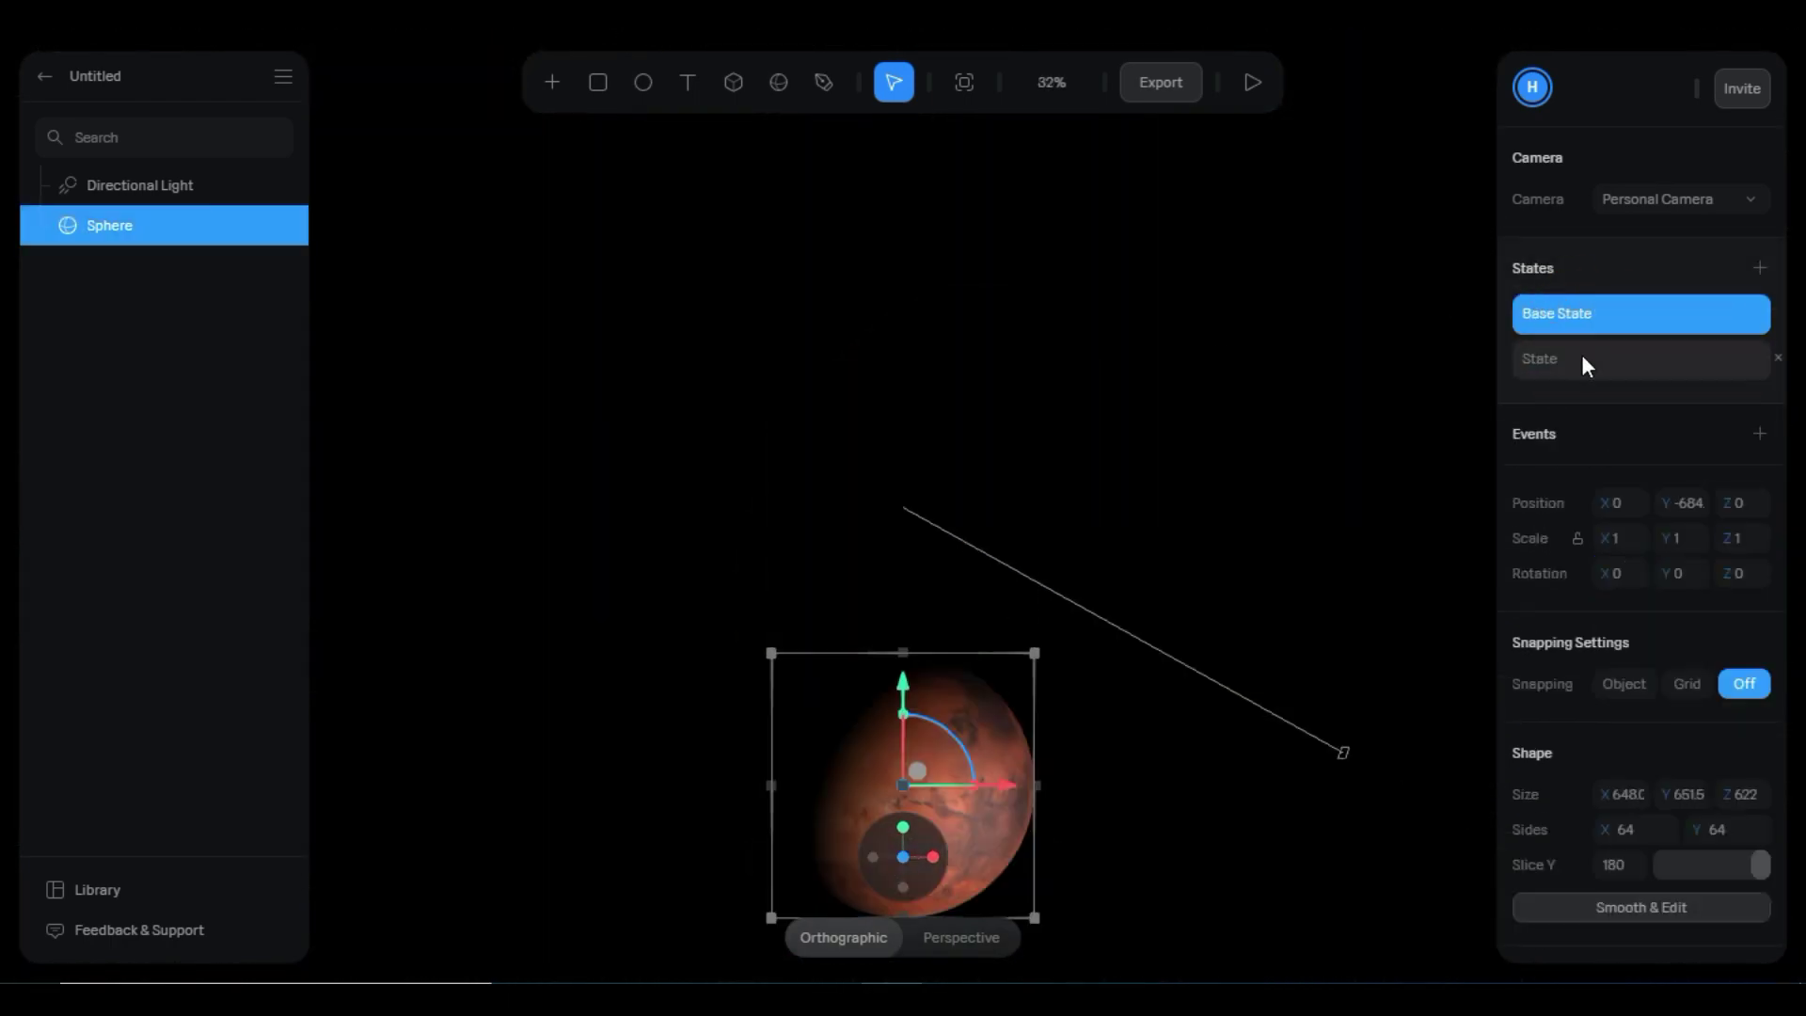
left_click(1582, 358)
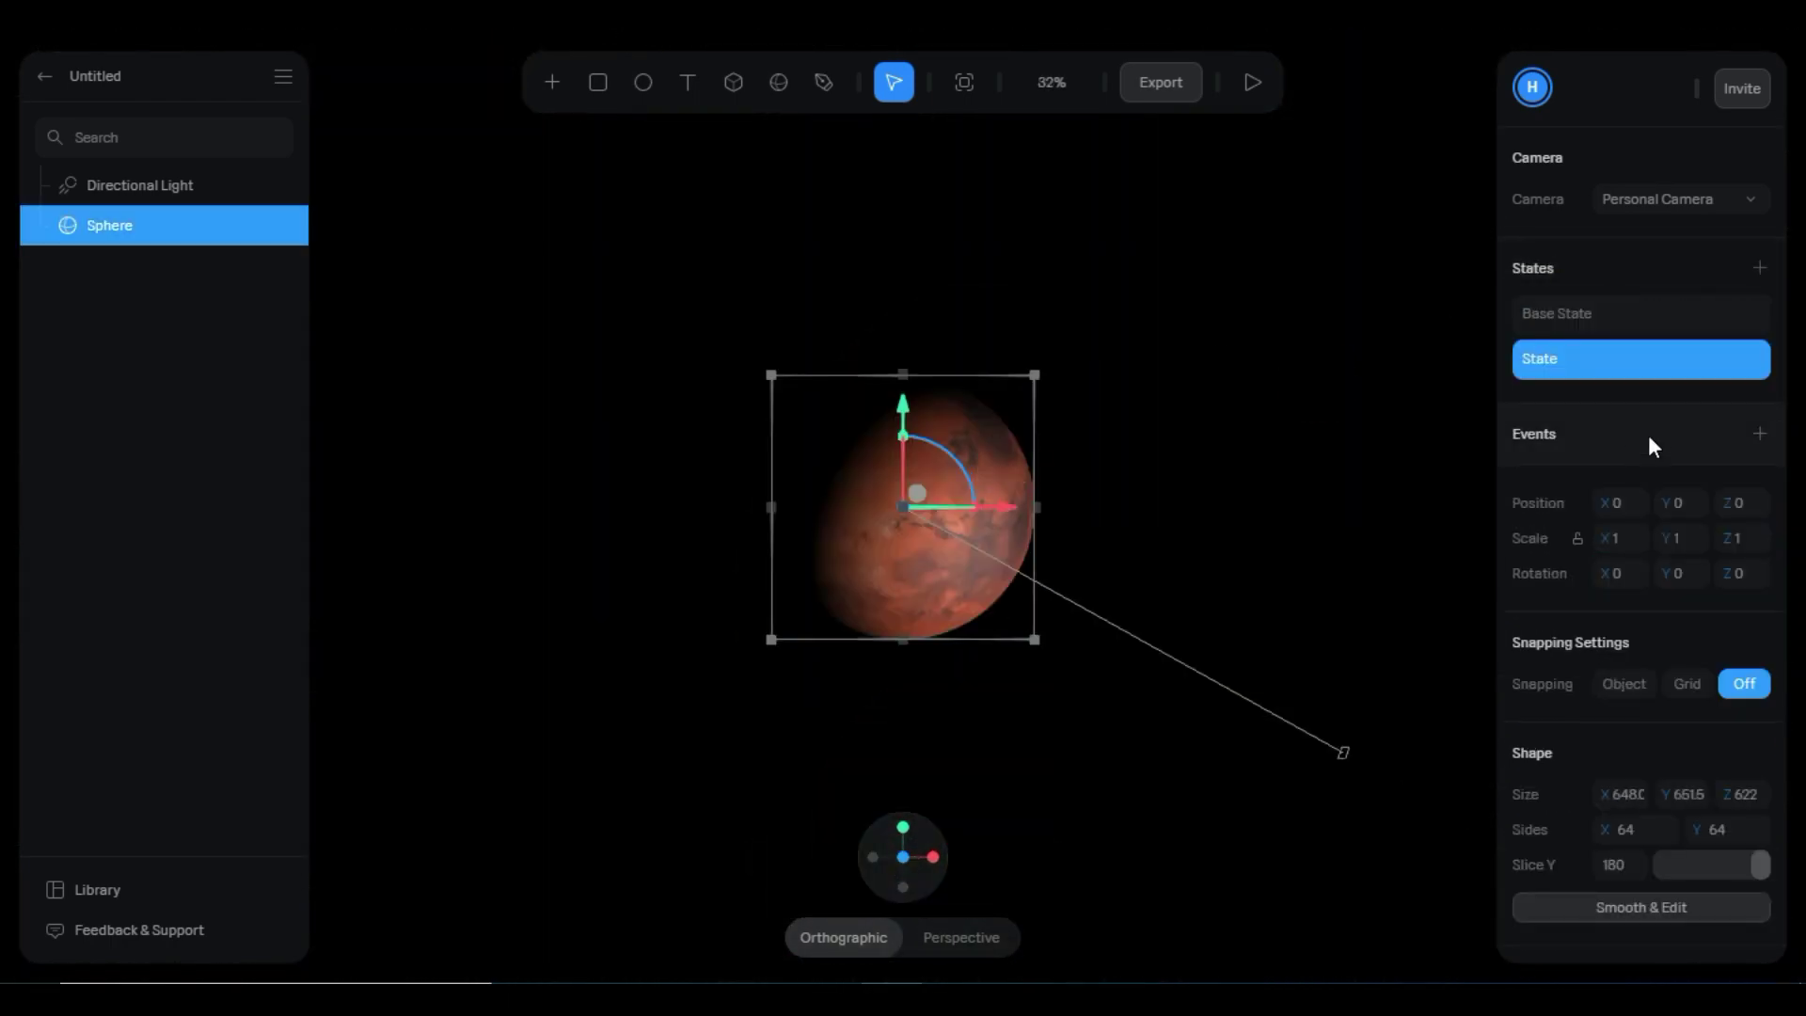
left_click(1759, 434)
left_click(1576, 320)
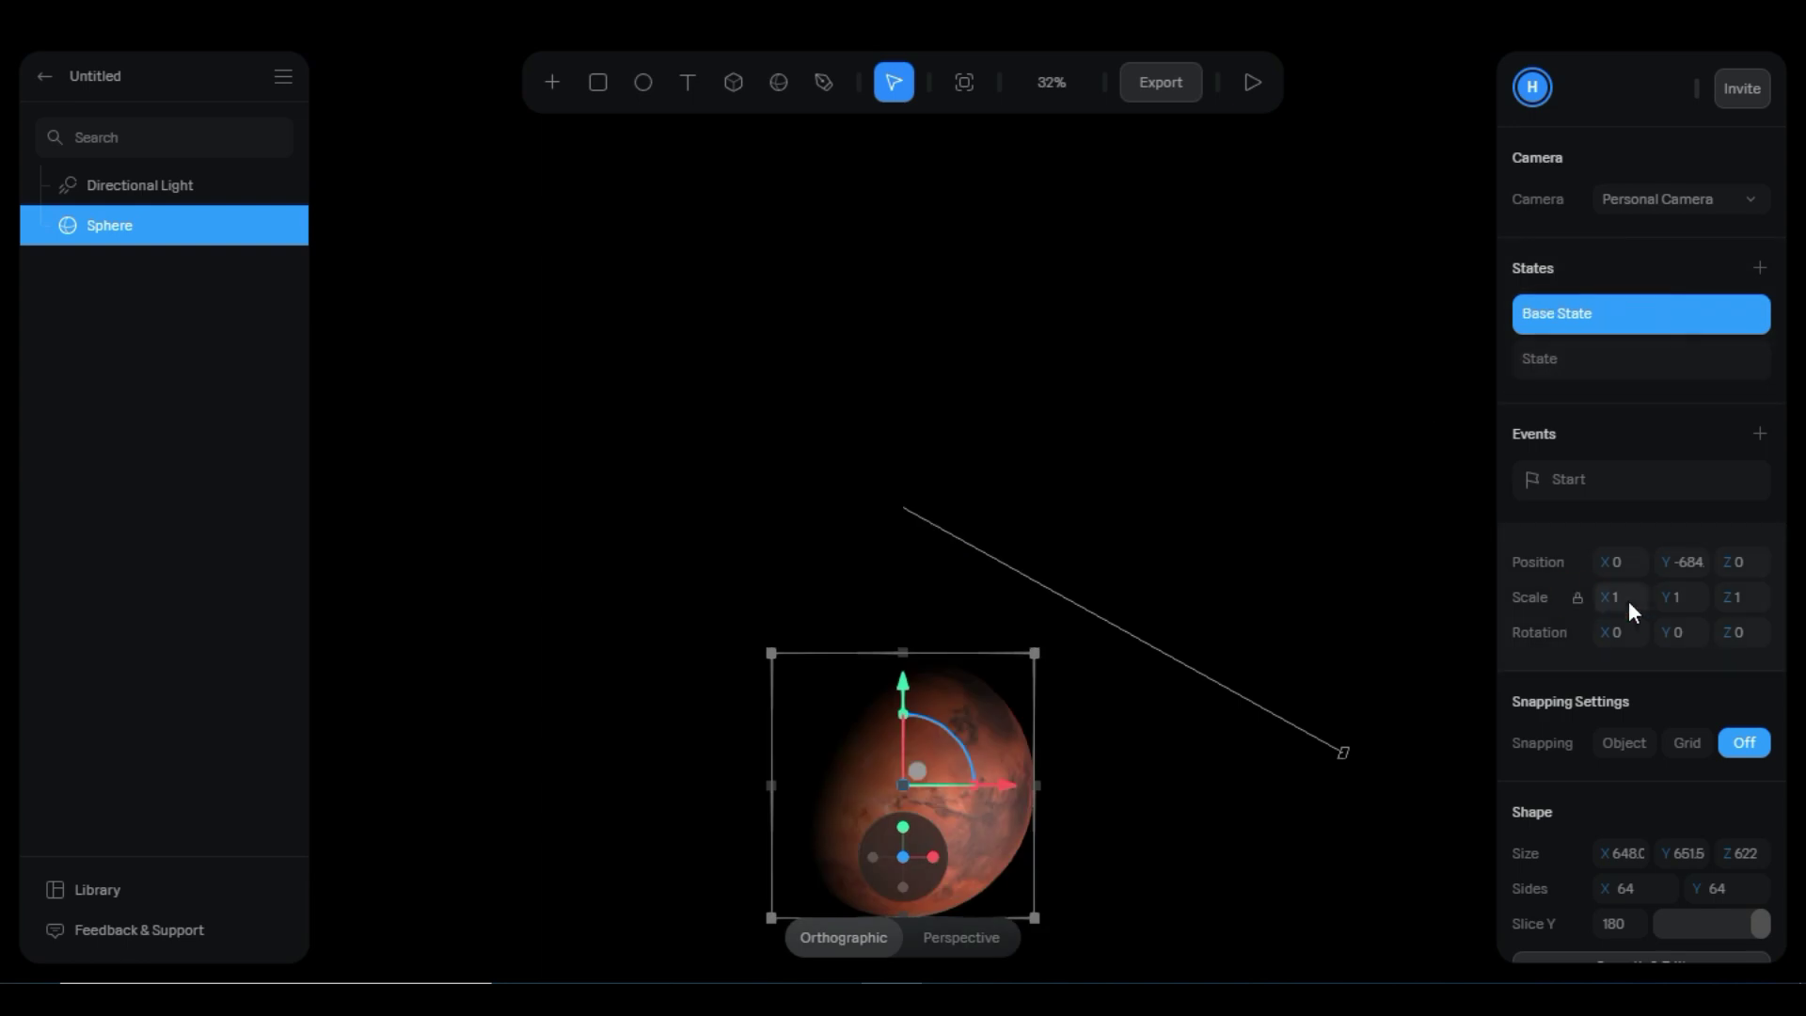
left_click(1582, 358)
left_click(1580, 484)
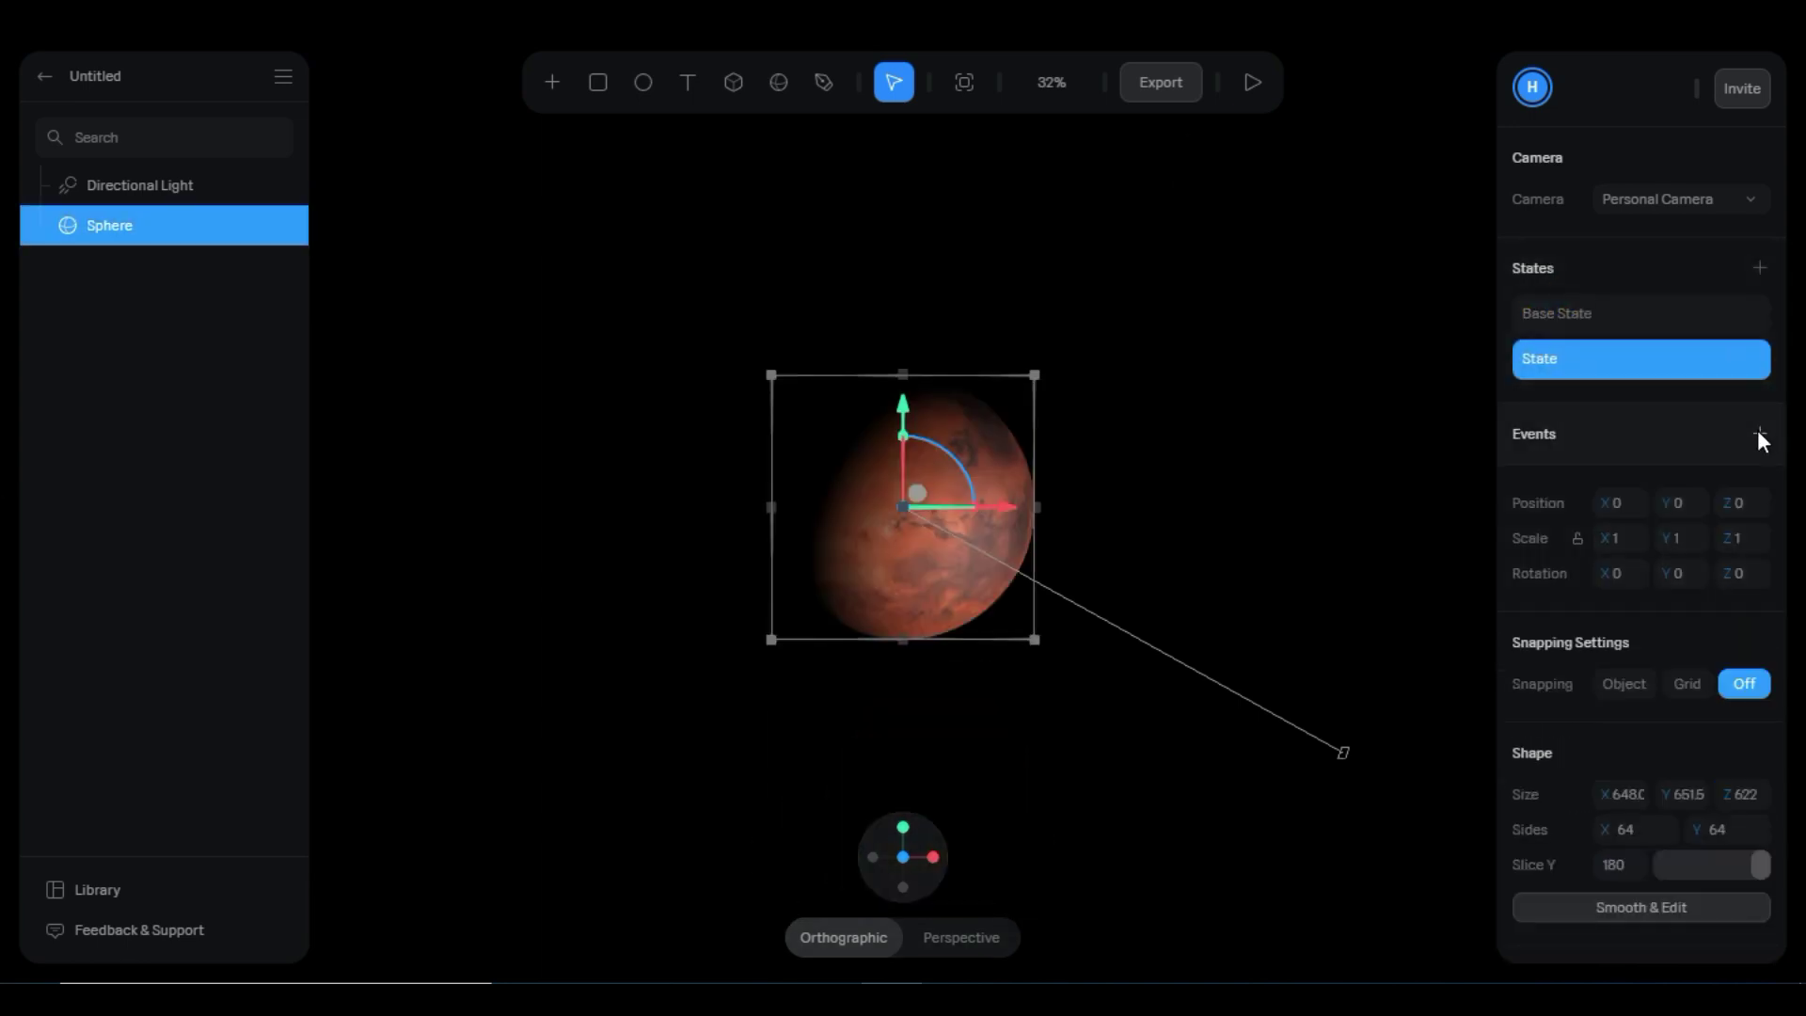
- Add a Start event with a Transition action to the sphere
left_click(1759, 433)
left_click(1317, 227)
left_click(1263, 411)
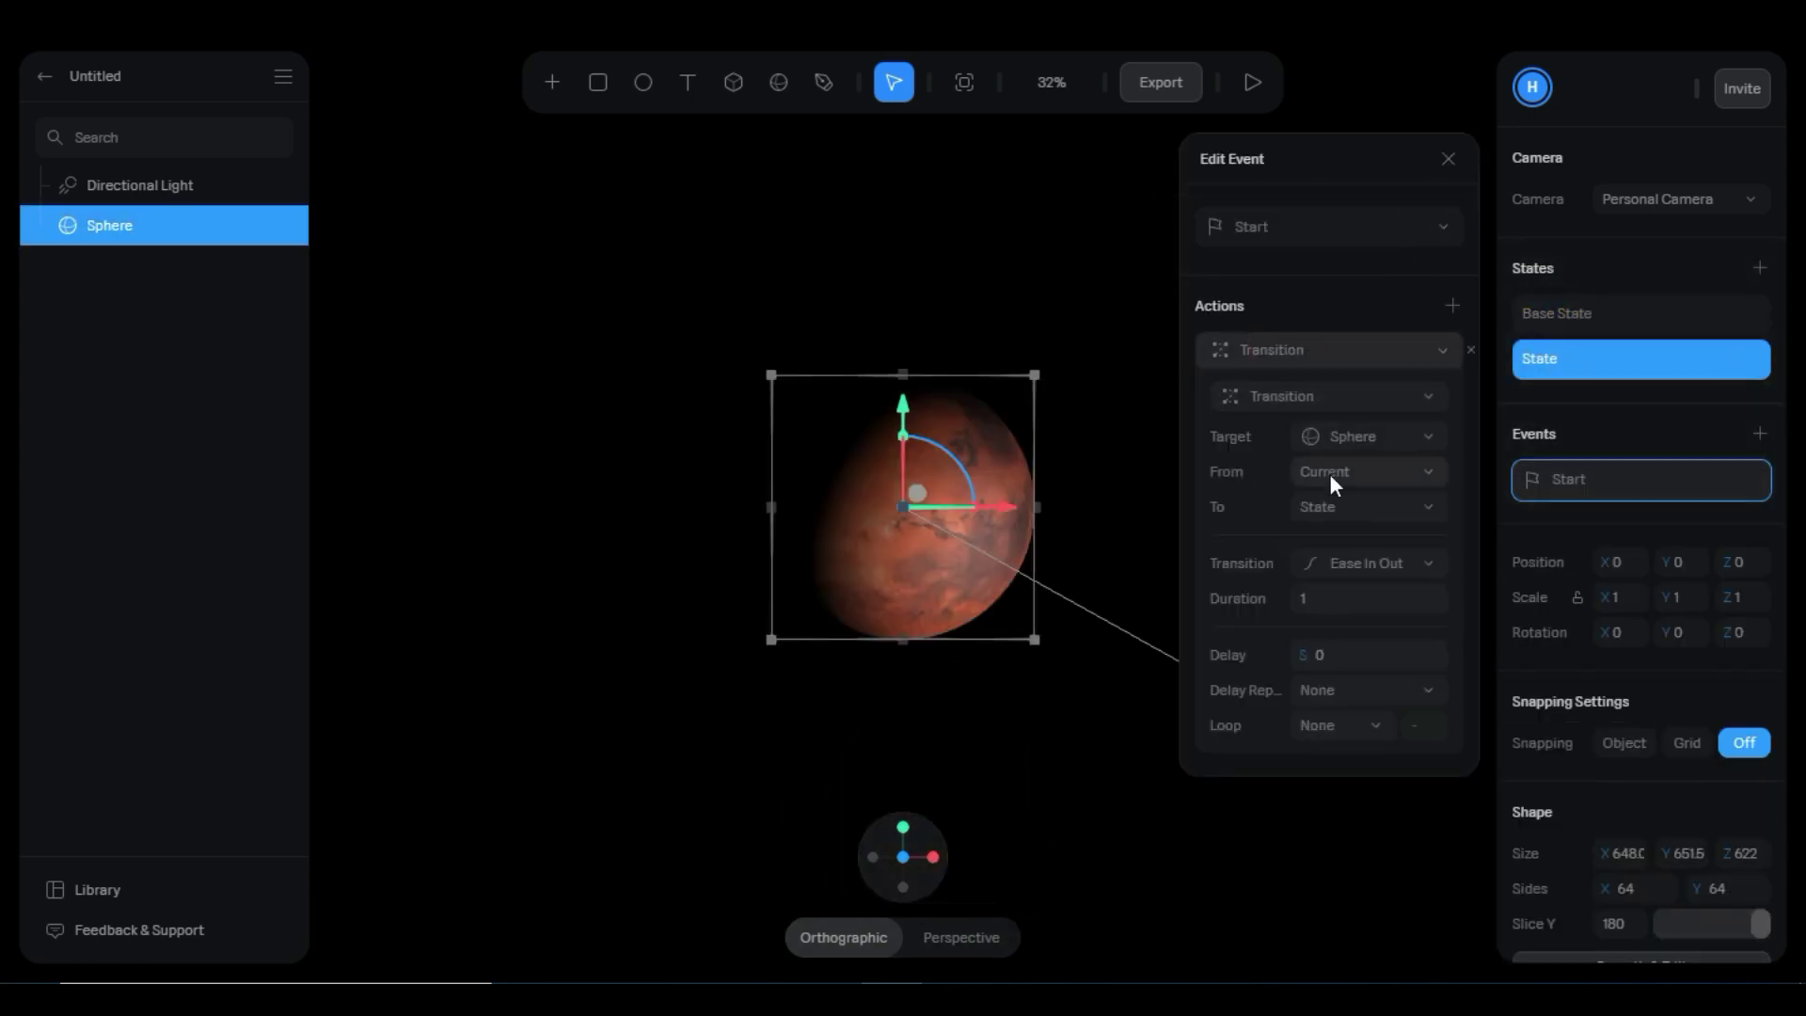
- Set the transition to run from Base State to State with a duration of 5
left_click(1329, 475)
left_click(1336, 441)
left_click(1352, 593)
type("5")
left_click(1445, 149)
- Preview the sphere's start animation, compare its Base State with State, and play the preview again
left_click(1252, 82)
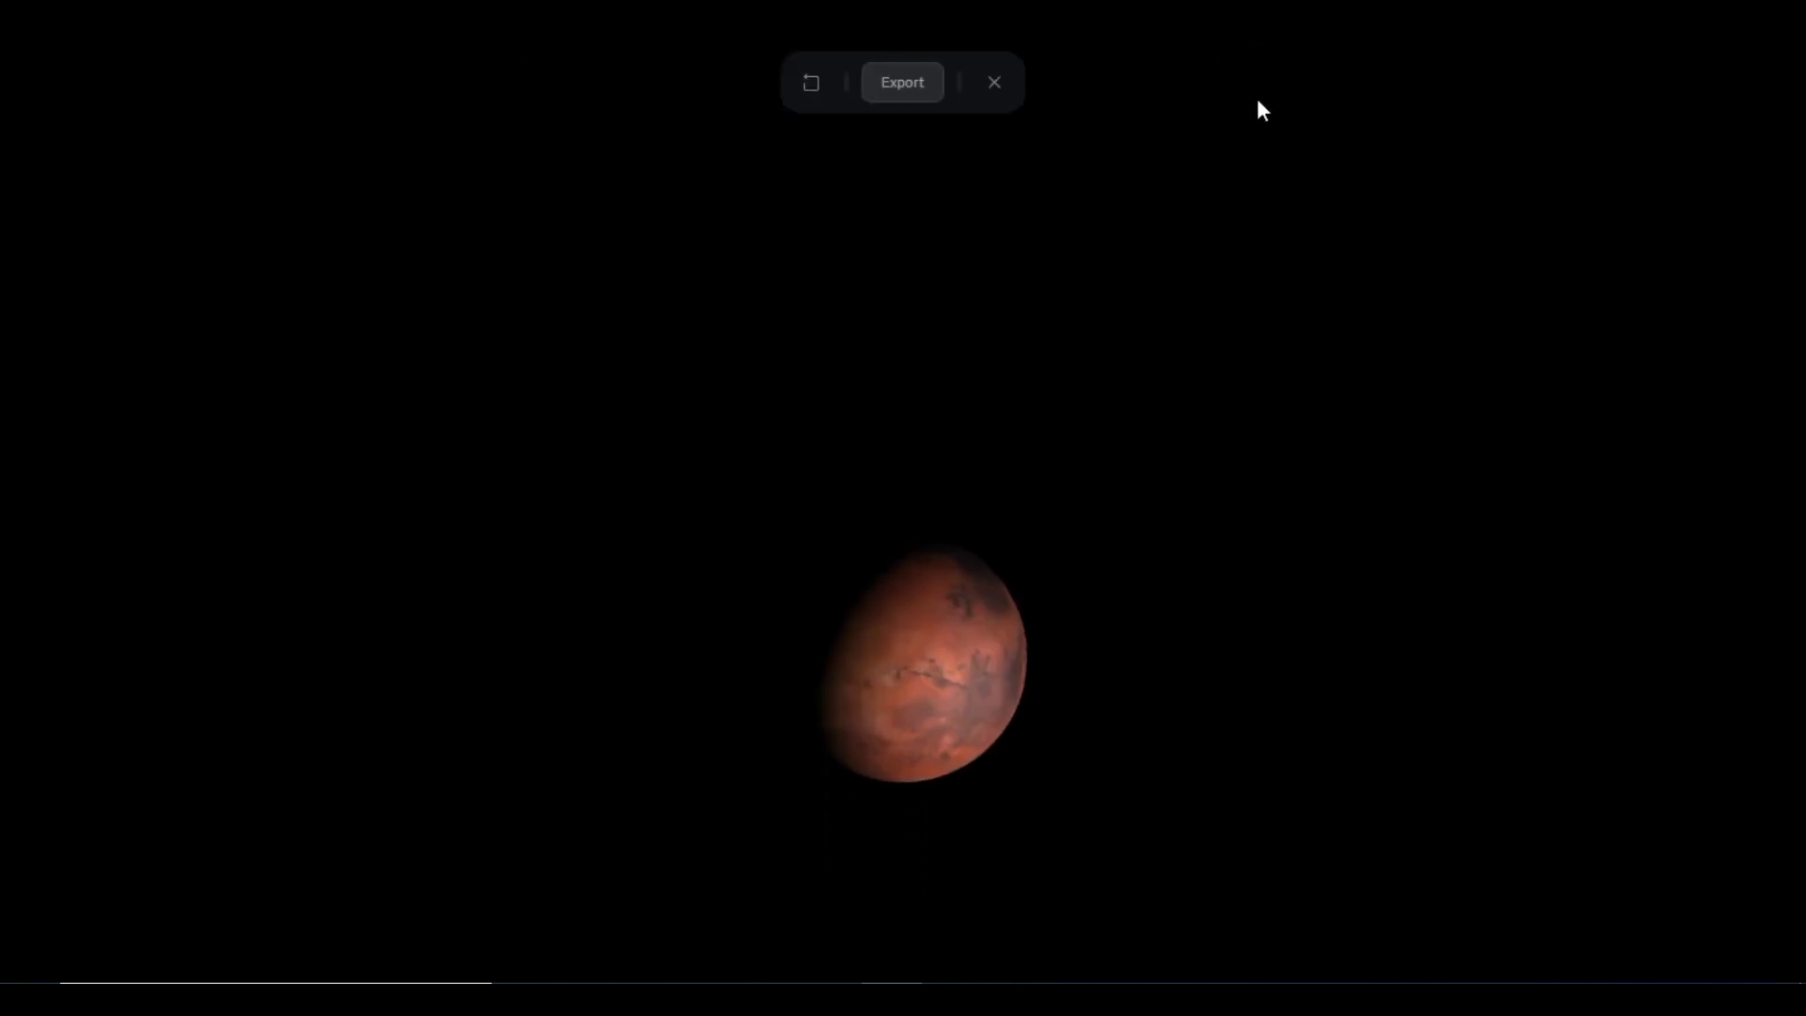
left_click(995, 83)
left_click(1615, 327)
left_click(1571, 363)
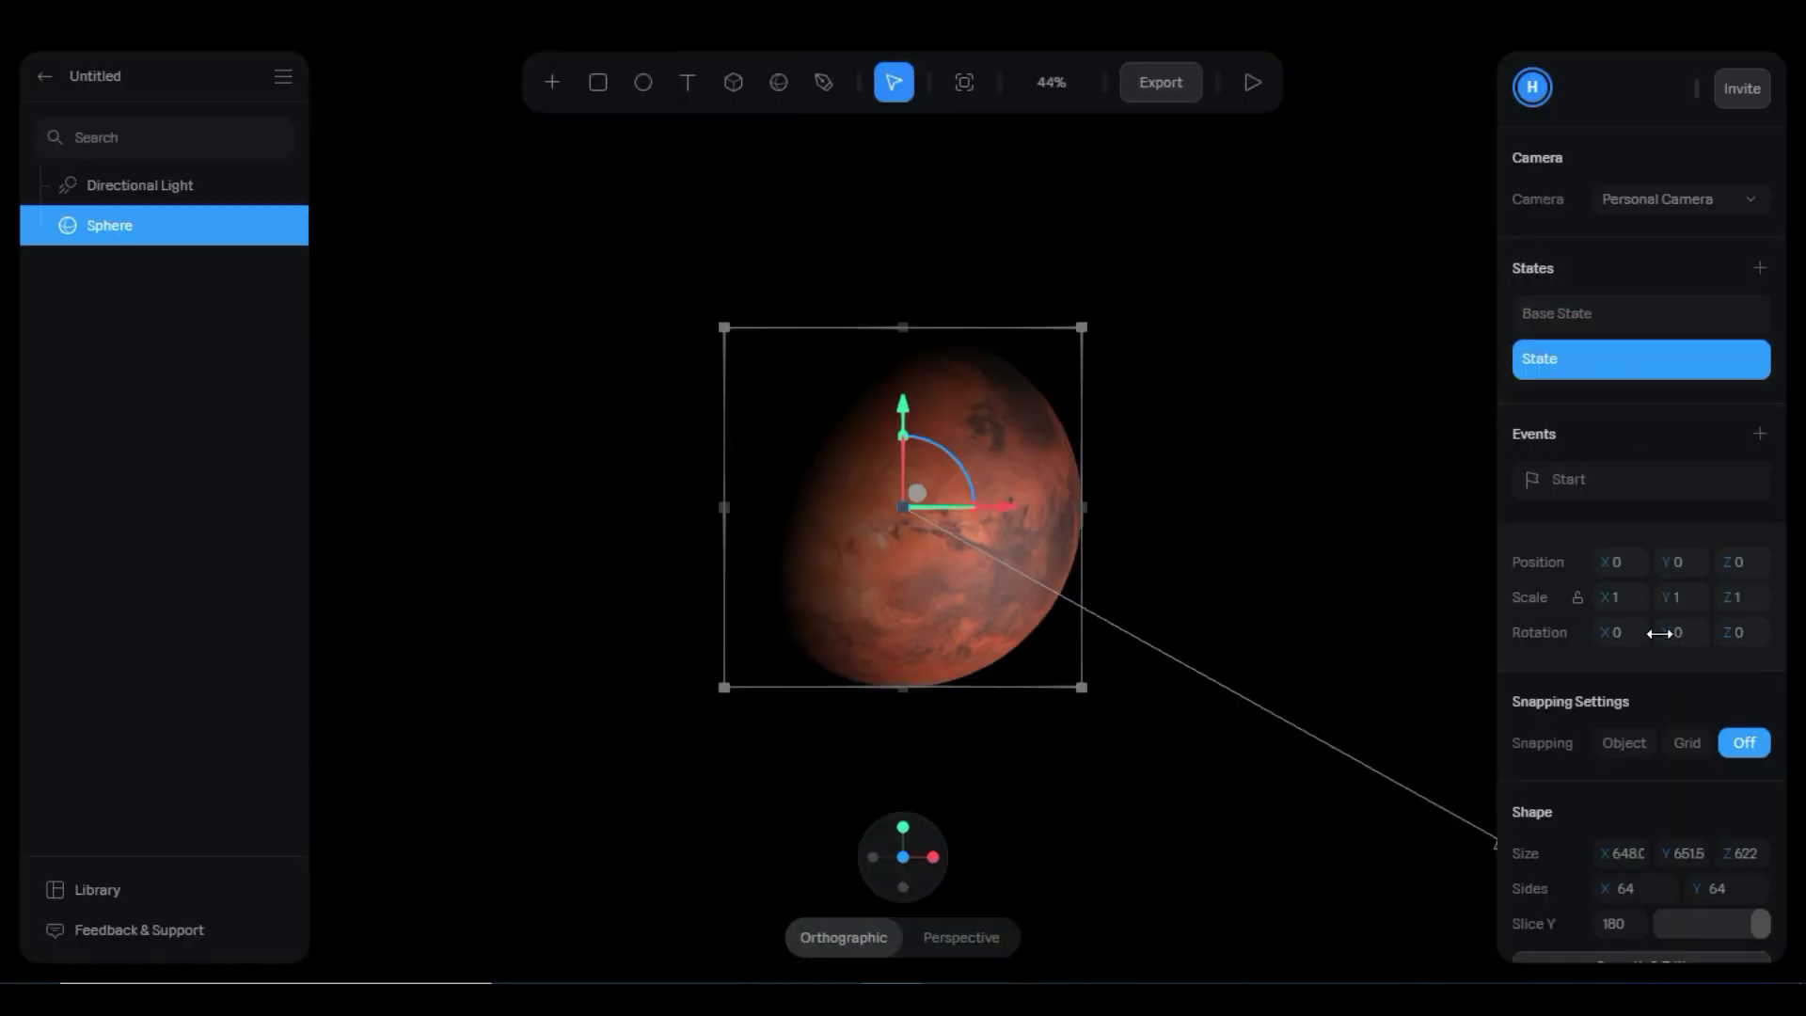
left_click(1383, 501)
left_click(1253, 81)
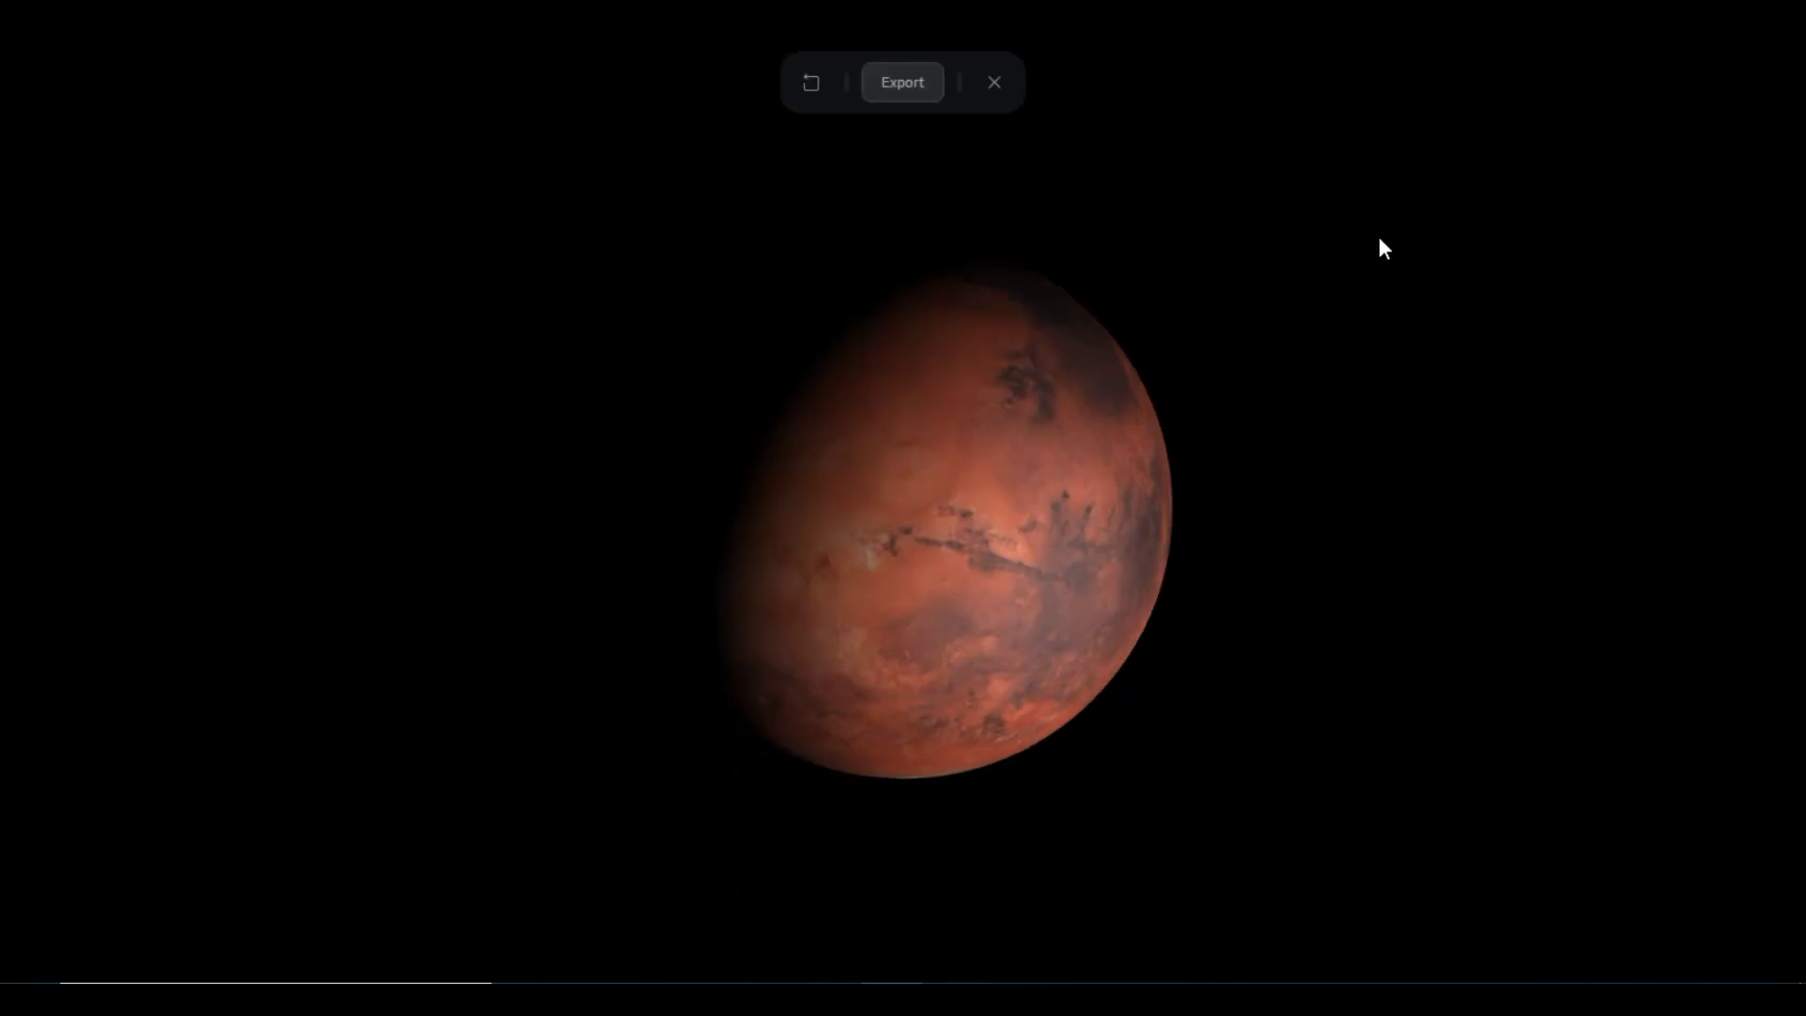
- Exit the preview and add a third state to the sphere with a scale of 1 and a Y rotation of 720
left_click(1000, 82)
left_click(1008, 289)
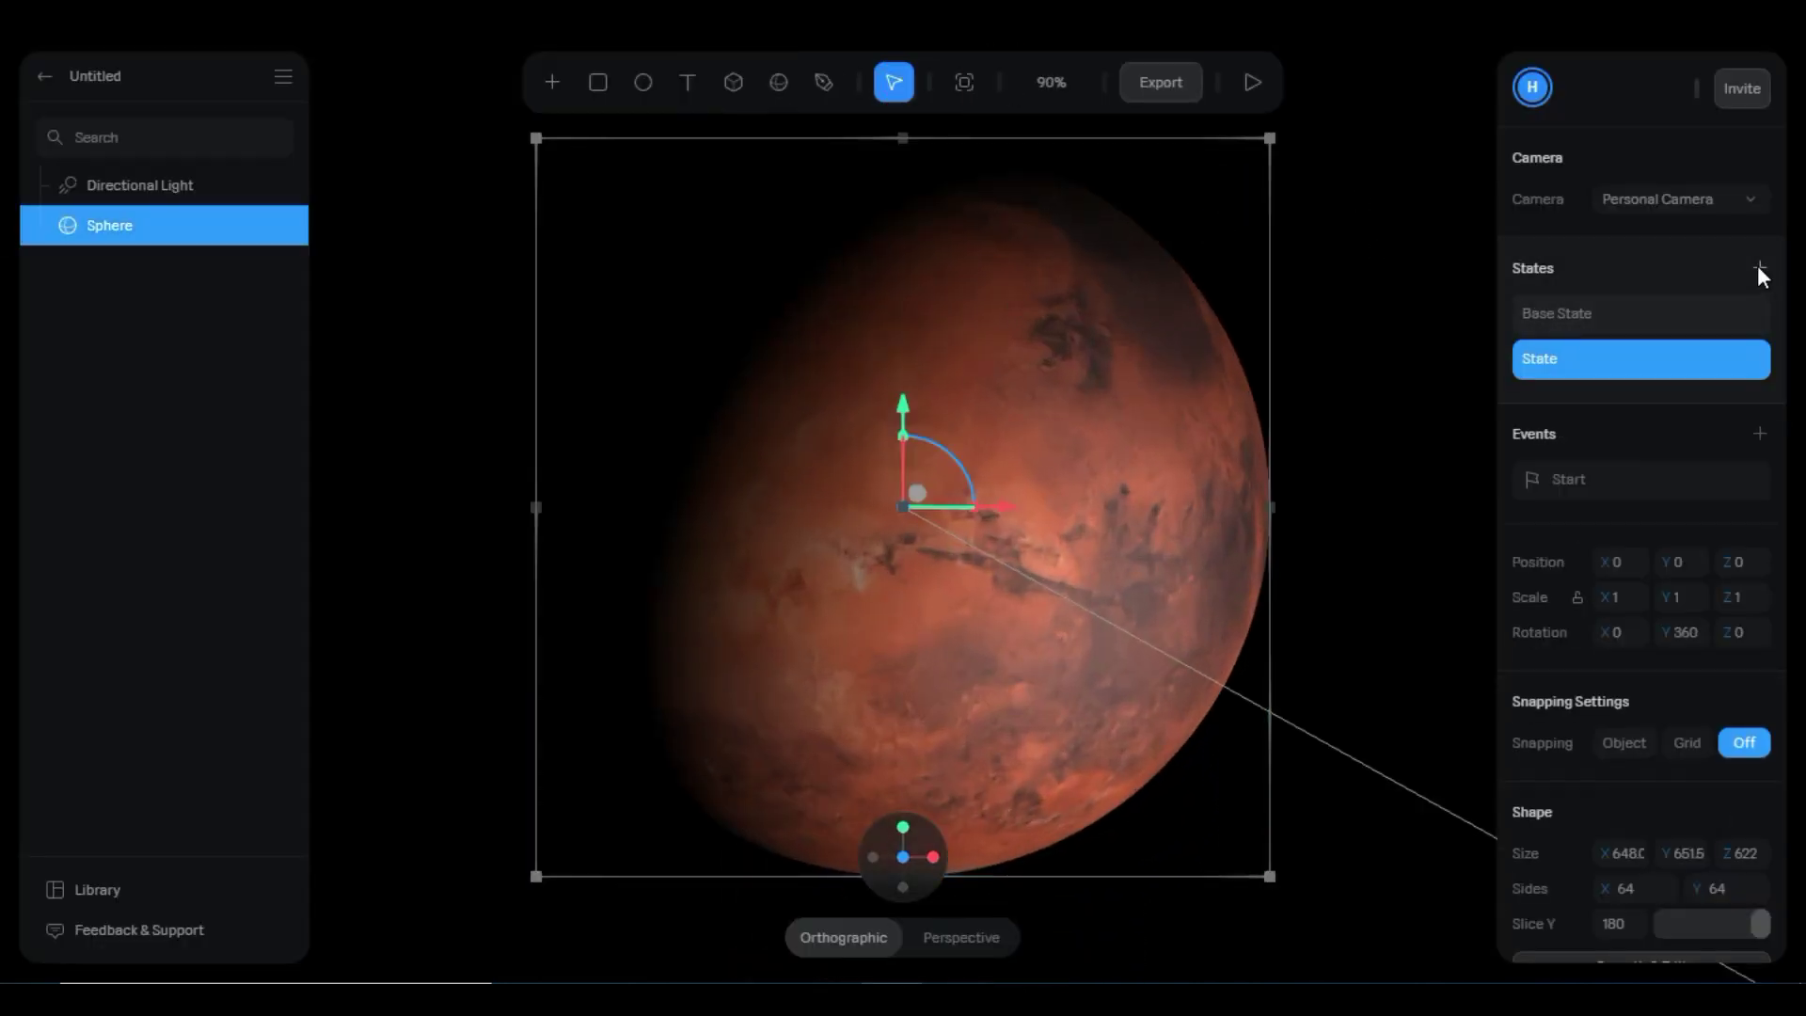
left_click(1759, 267)
scroll(1002, 814, "down", 5)
left_click(1684, 607)
type("090")
left_click(1616, 642)
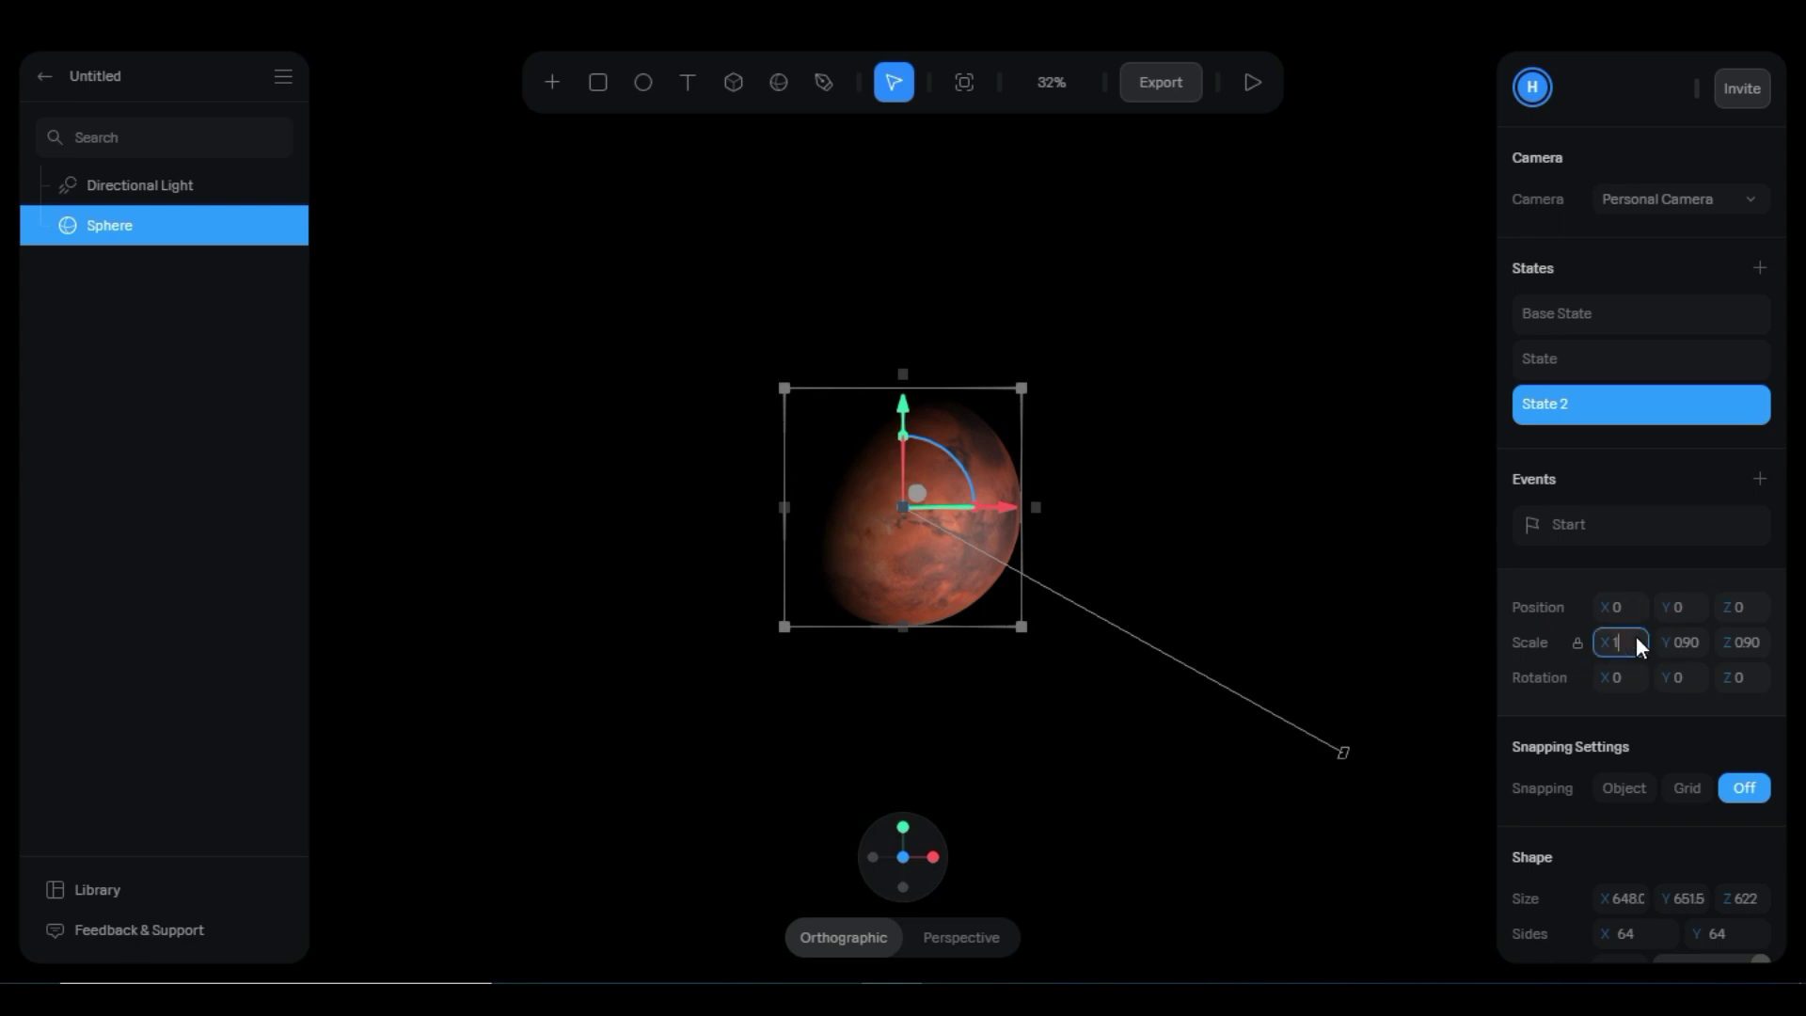
type("1")
left_click(1684, 677)
type("720")
scroll(1190, 412, "up", 5)
- Add a Conditional Logic event to the sphere with the condition that the sphere's state changes to State
left_click(1759, 477)
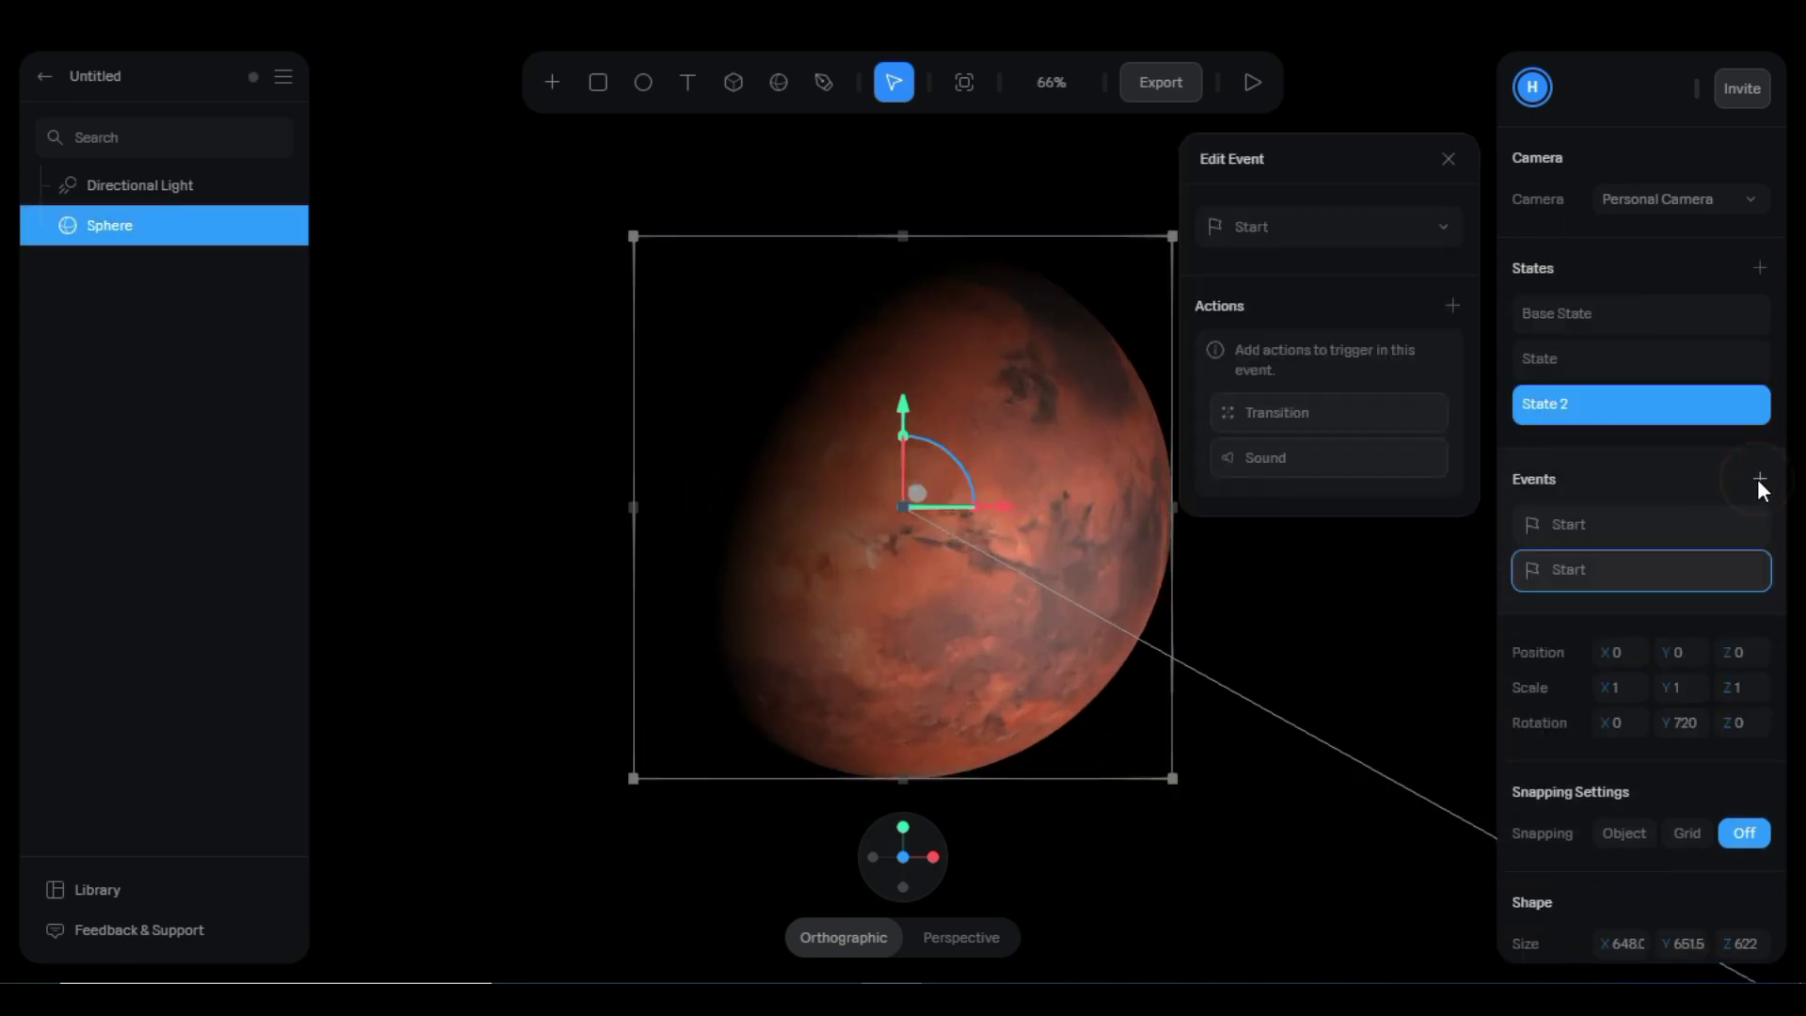
left_click(1326, 226)
left_click(1357, 736)
left_click(1430, 414)
left_click(1295, 457)
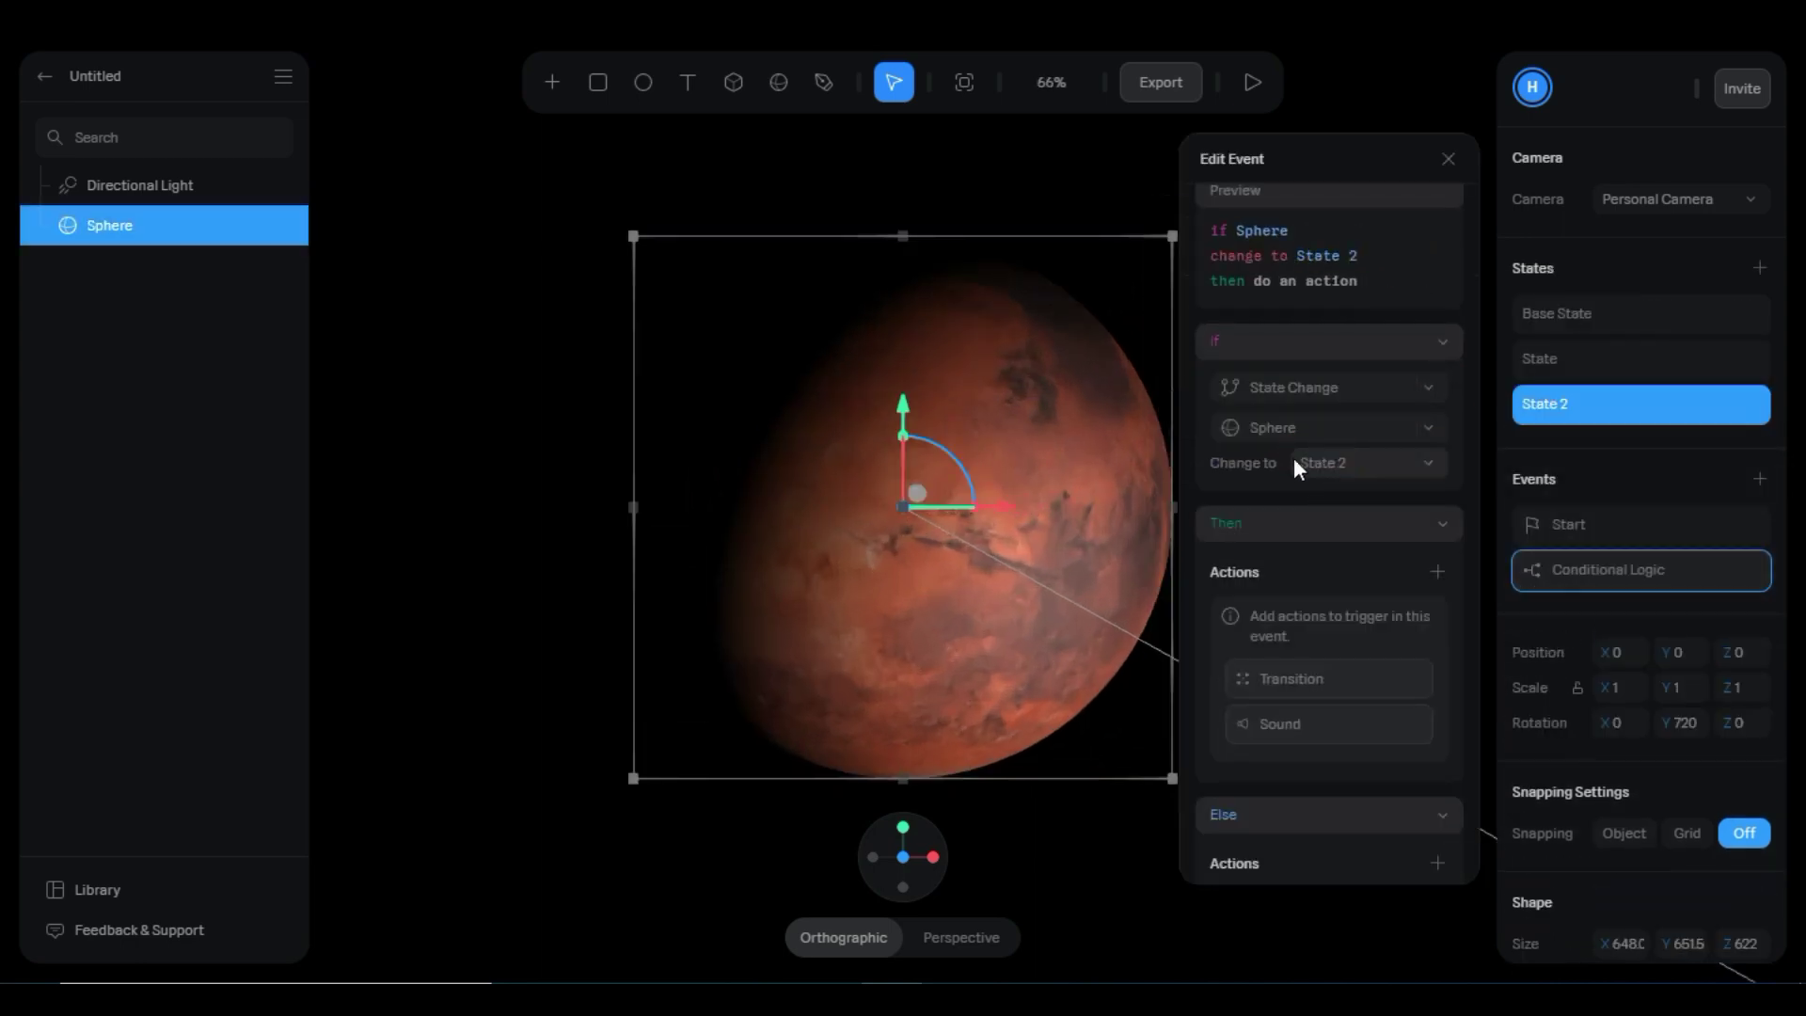
scroll(1335, 442, "down", 2)
- Give the conditional event a Transition action on the sphere running from State to State 2
left_click(1289, 543)
left_click(1364, 648)
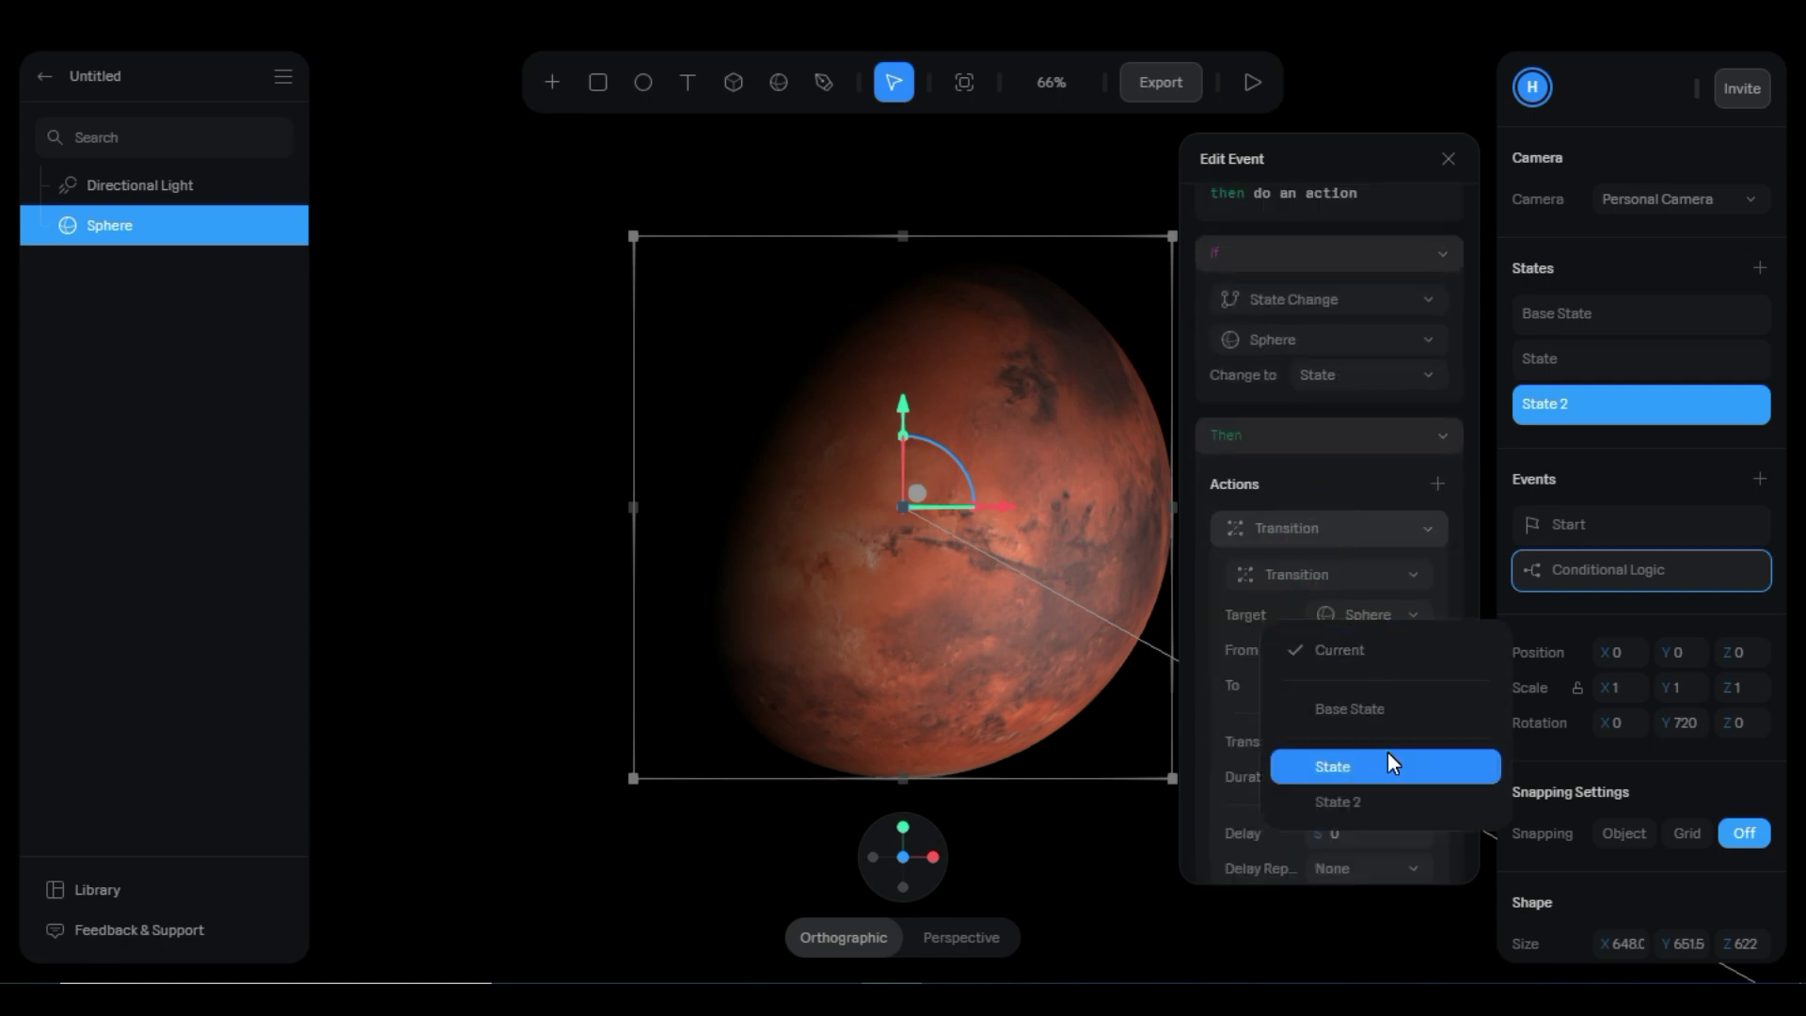
scroll(1386, 753, "down", 2)
left_click(1377, 528)
left_click(1332, 641)
- Set the conditional transition's duration to 50 and its loop to Infinite
scroll(1329, 612, "down", 2)
left_click(1334, 532)
left_click(1329, 654)
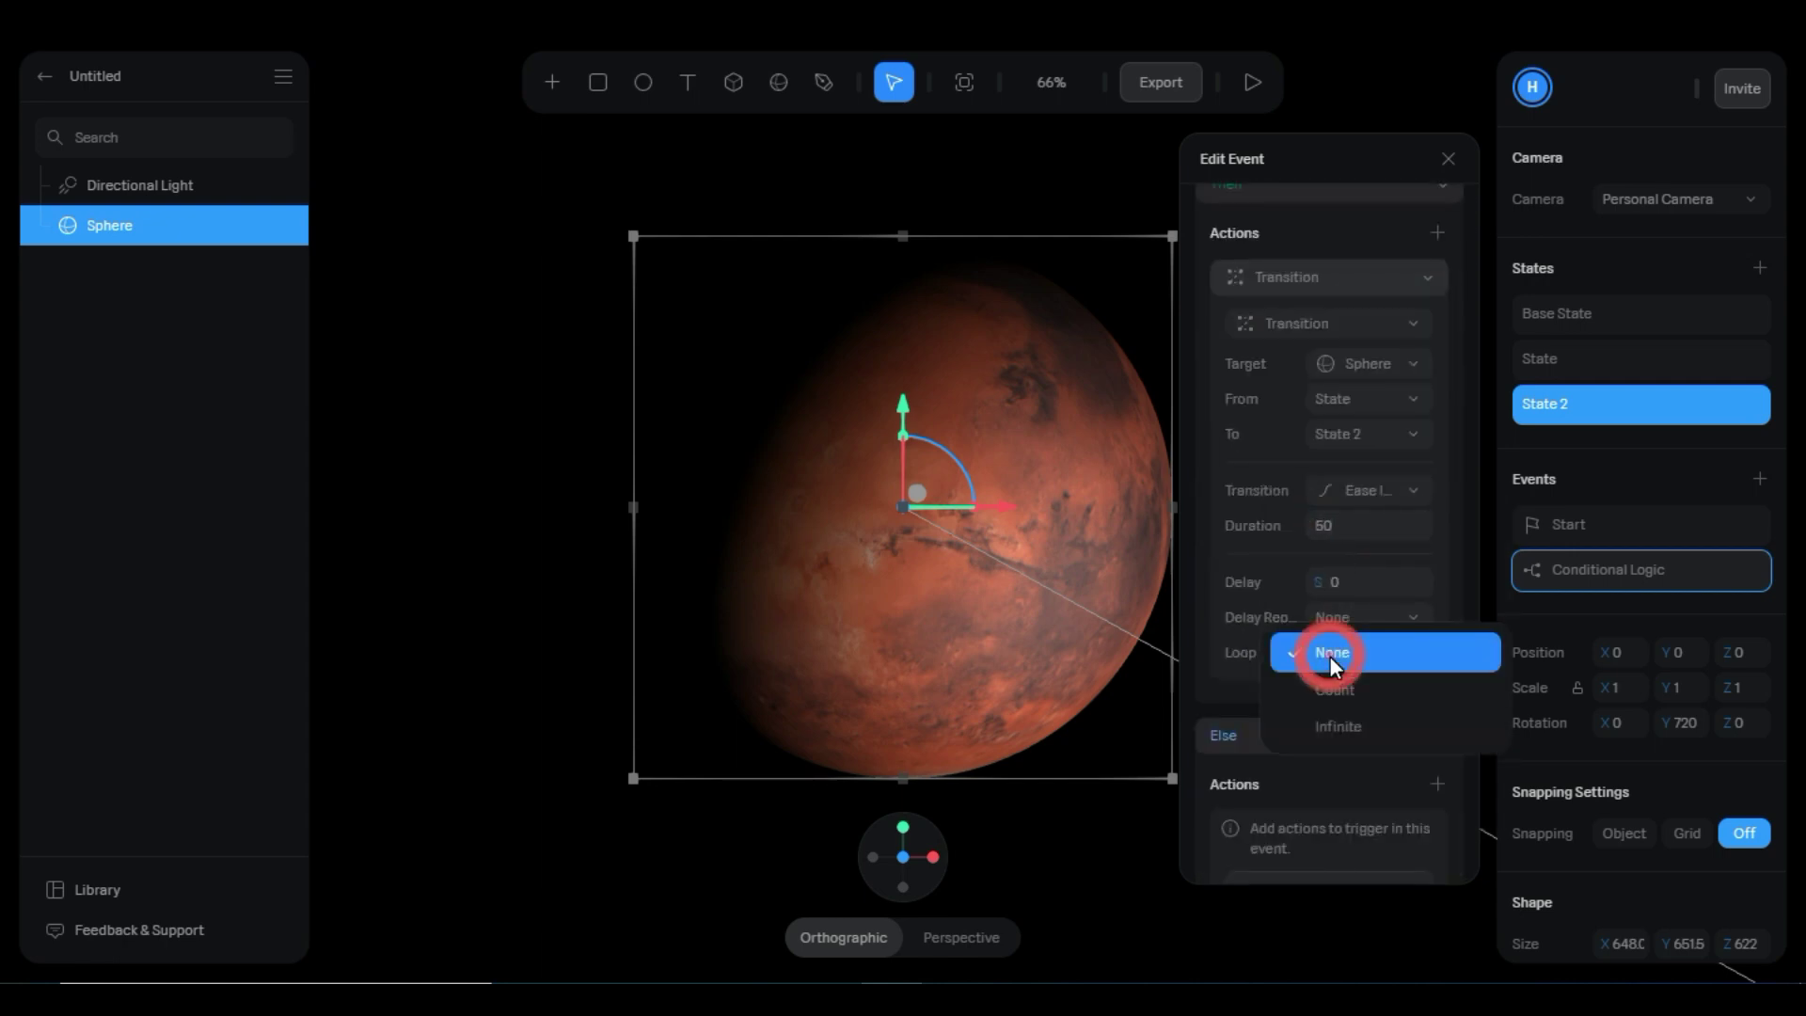
left_click(1340, 724)
scroll(1251, 625, "up", 5)
scroll(1250, 624, "down", 5)
scroll(1250, 624, "up", 2)
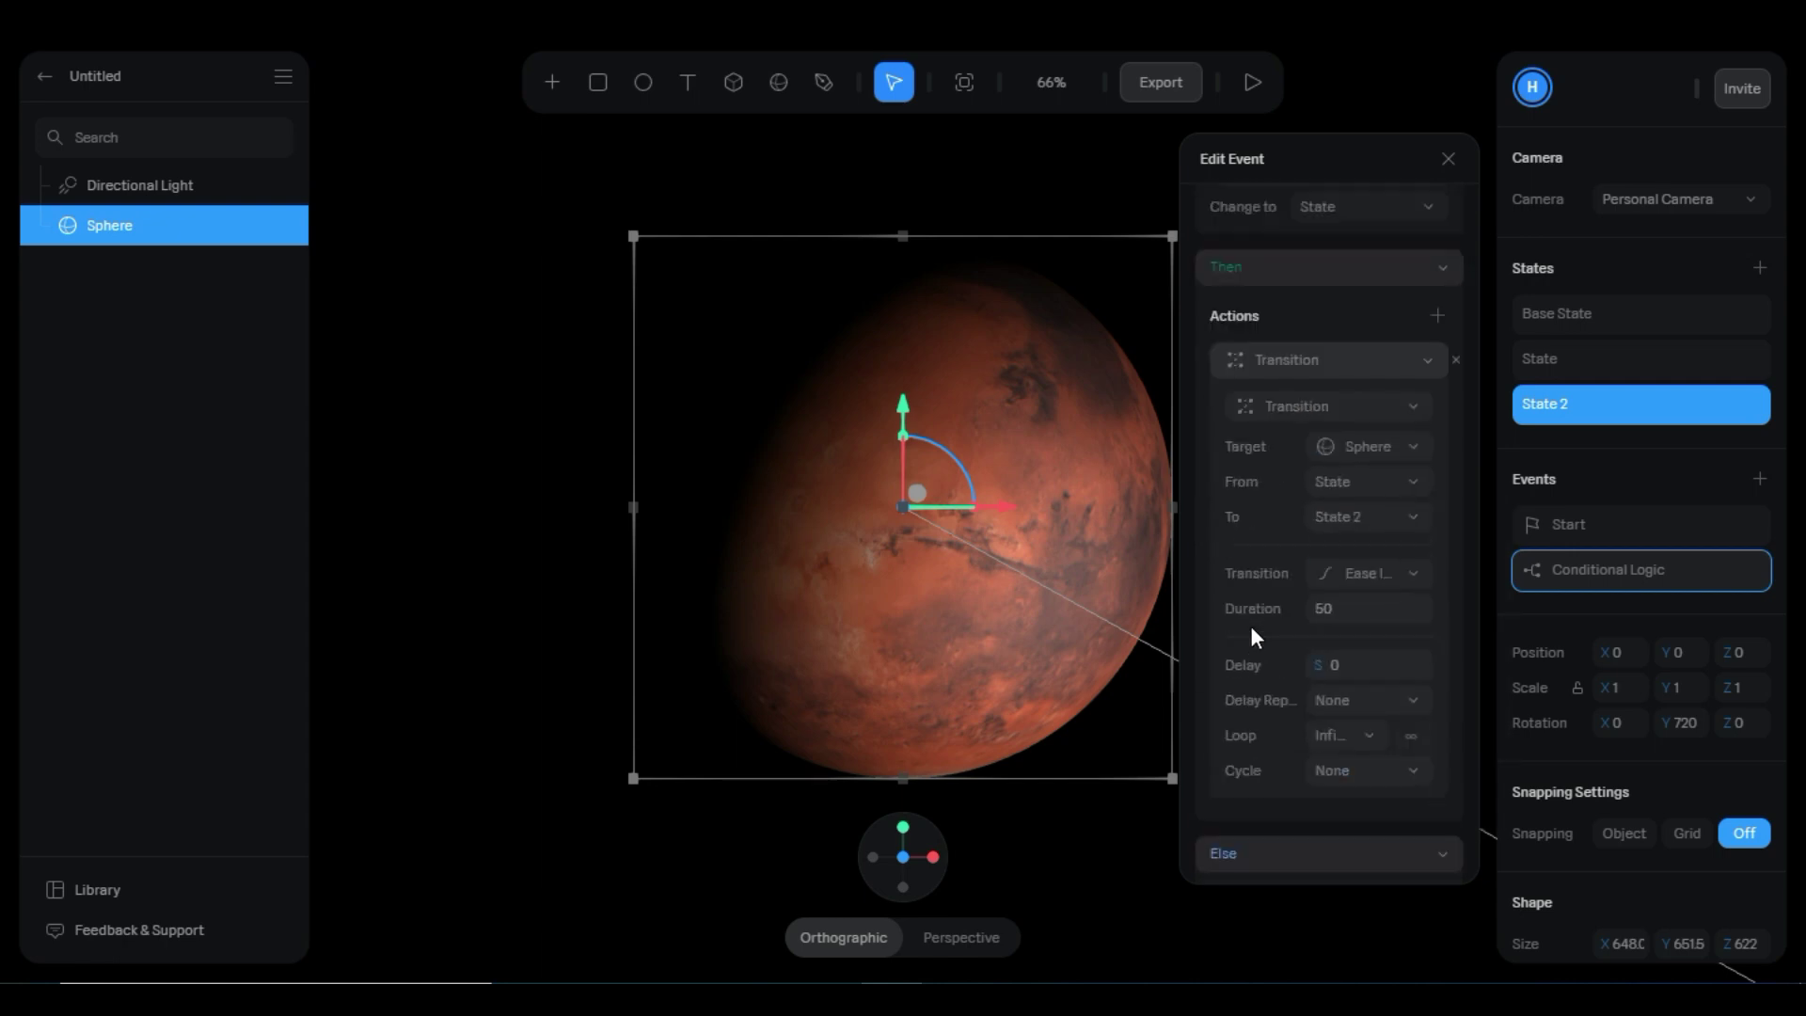
- Preview the sphere's rise and looping rotation twice, returning to the editor after each run
left_click(1252, 82)
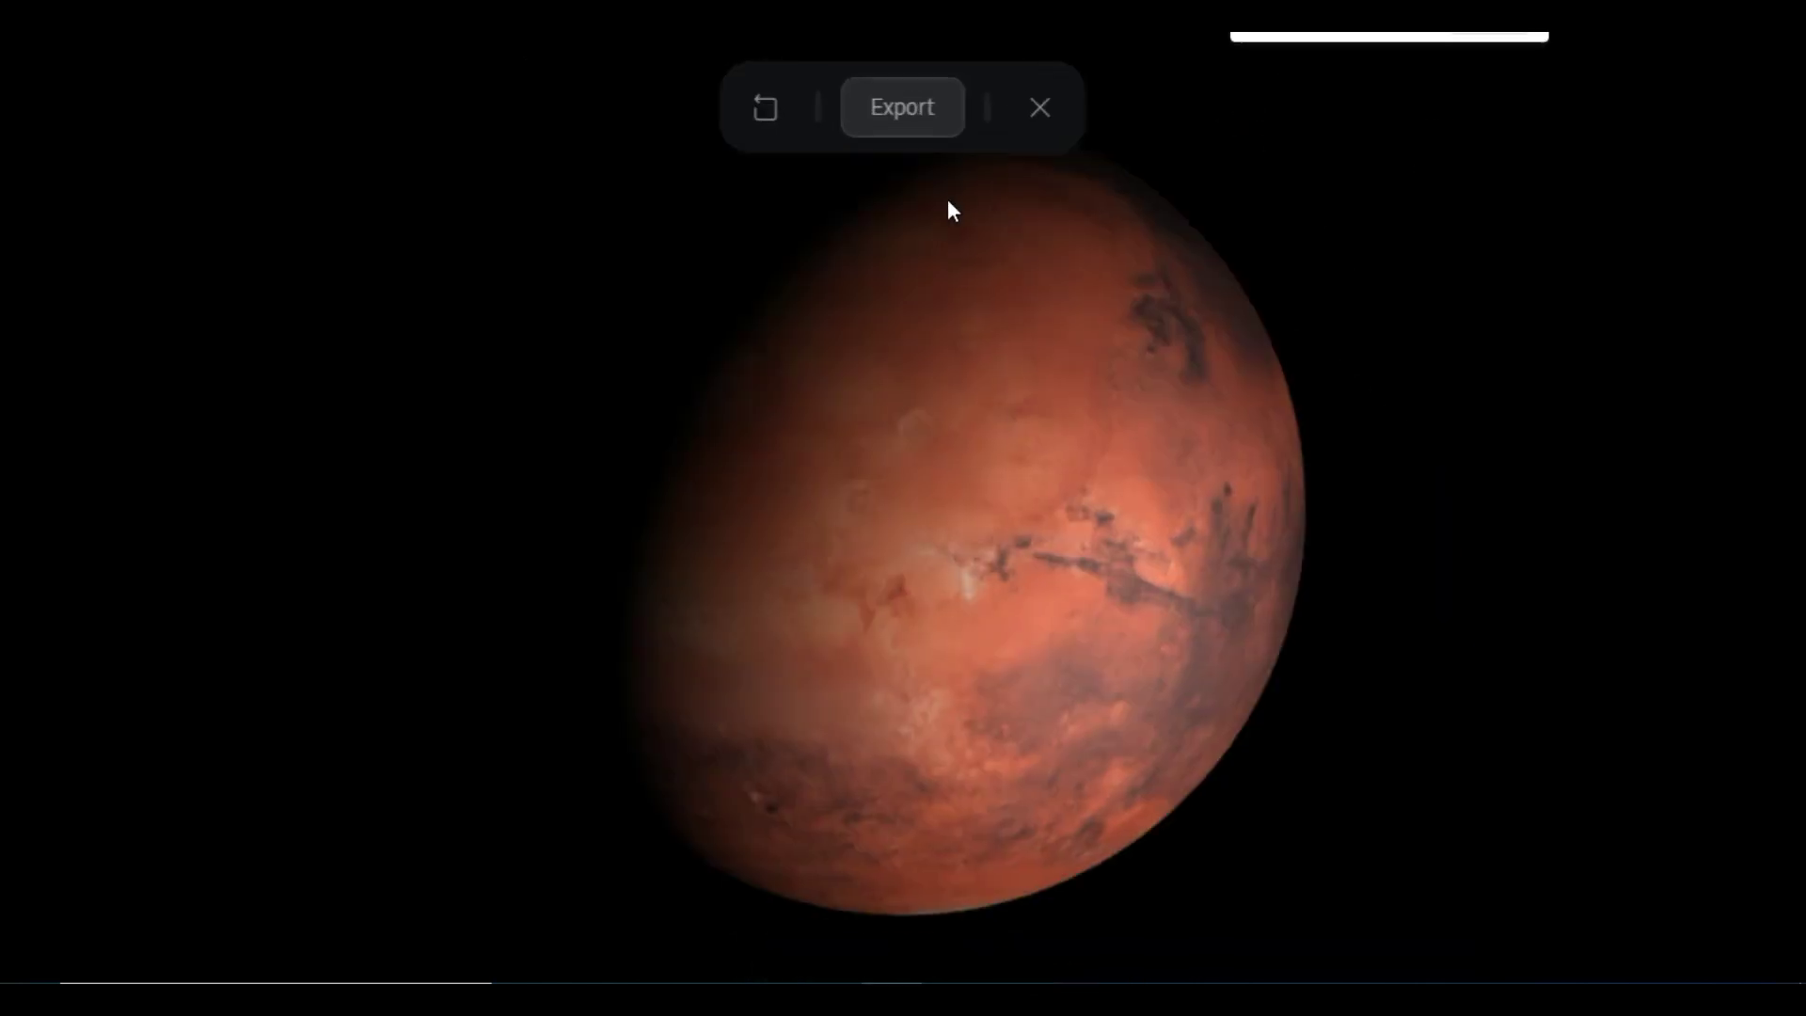
key("Escape")
scroll(1355, 290, "down", 3)
left_click(1250, 76)
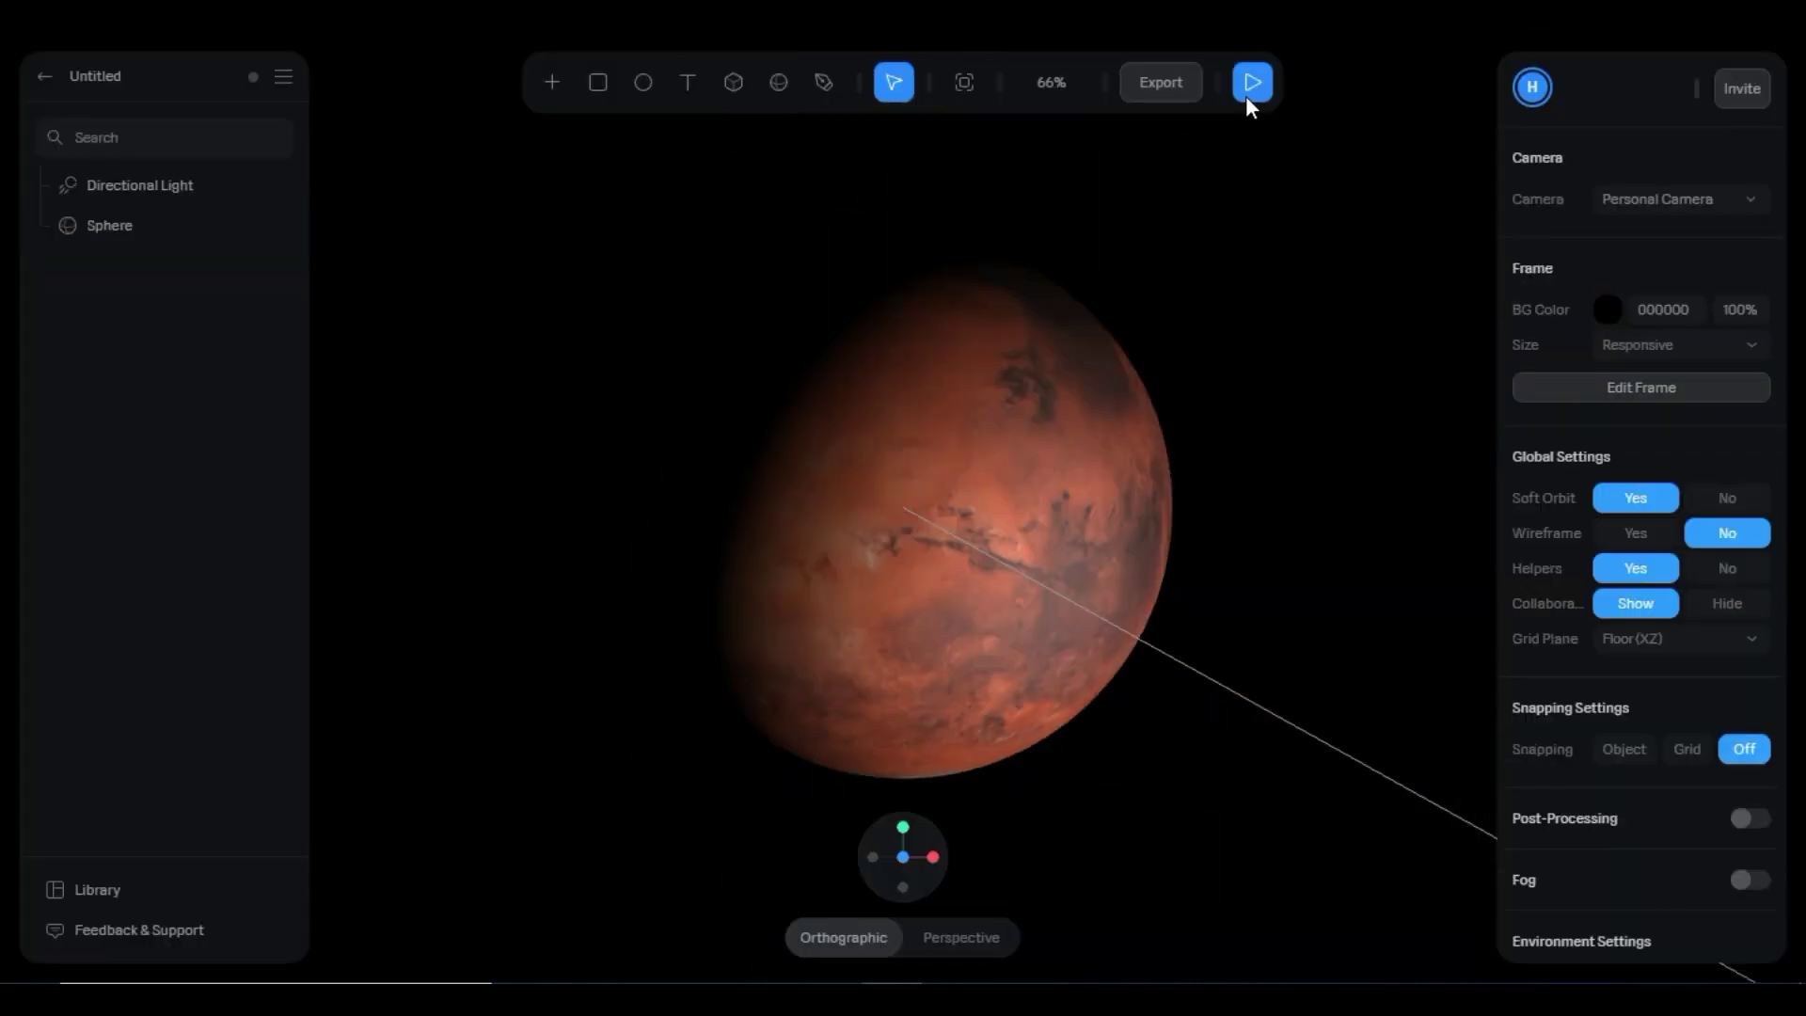
key("Escape")
- Change the easing of the Start event's transition to Ease Out
left_click(1641, 524)
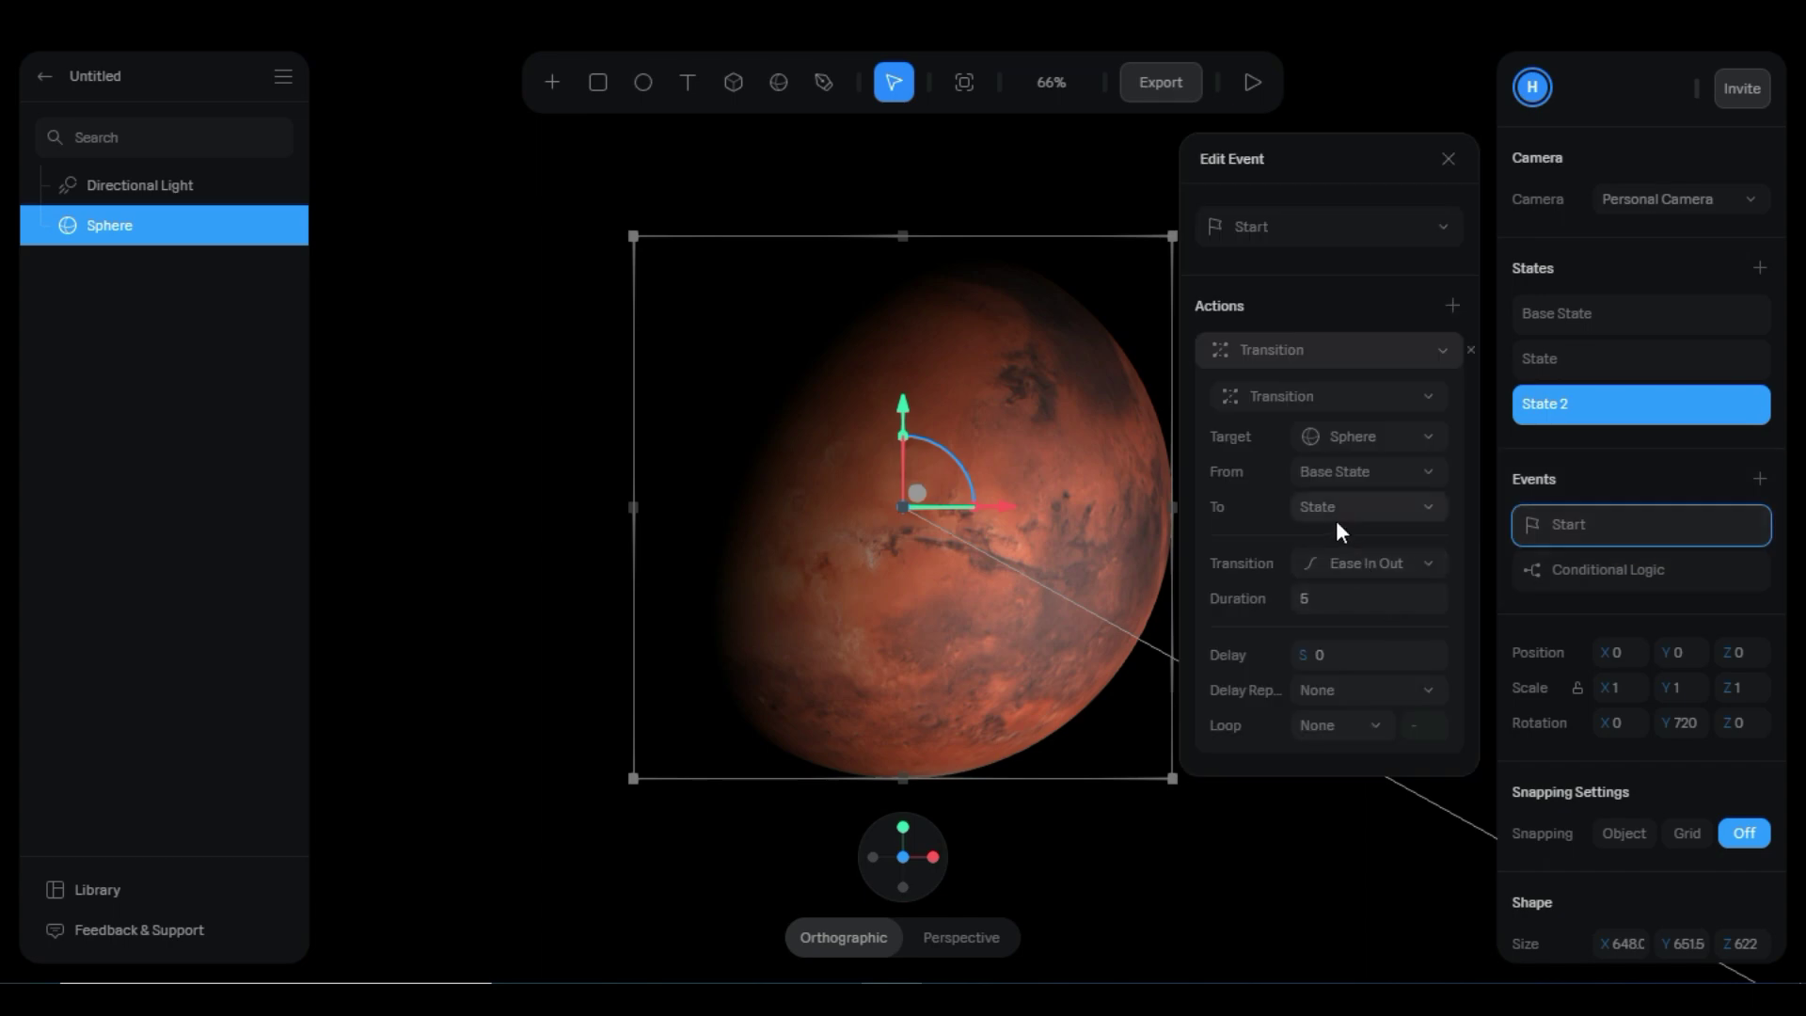
left_click(1331, 563)
left_click(1312, 603)
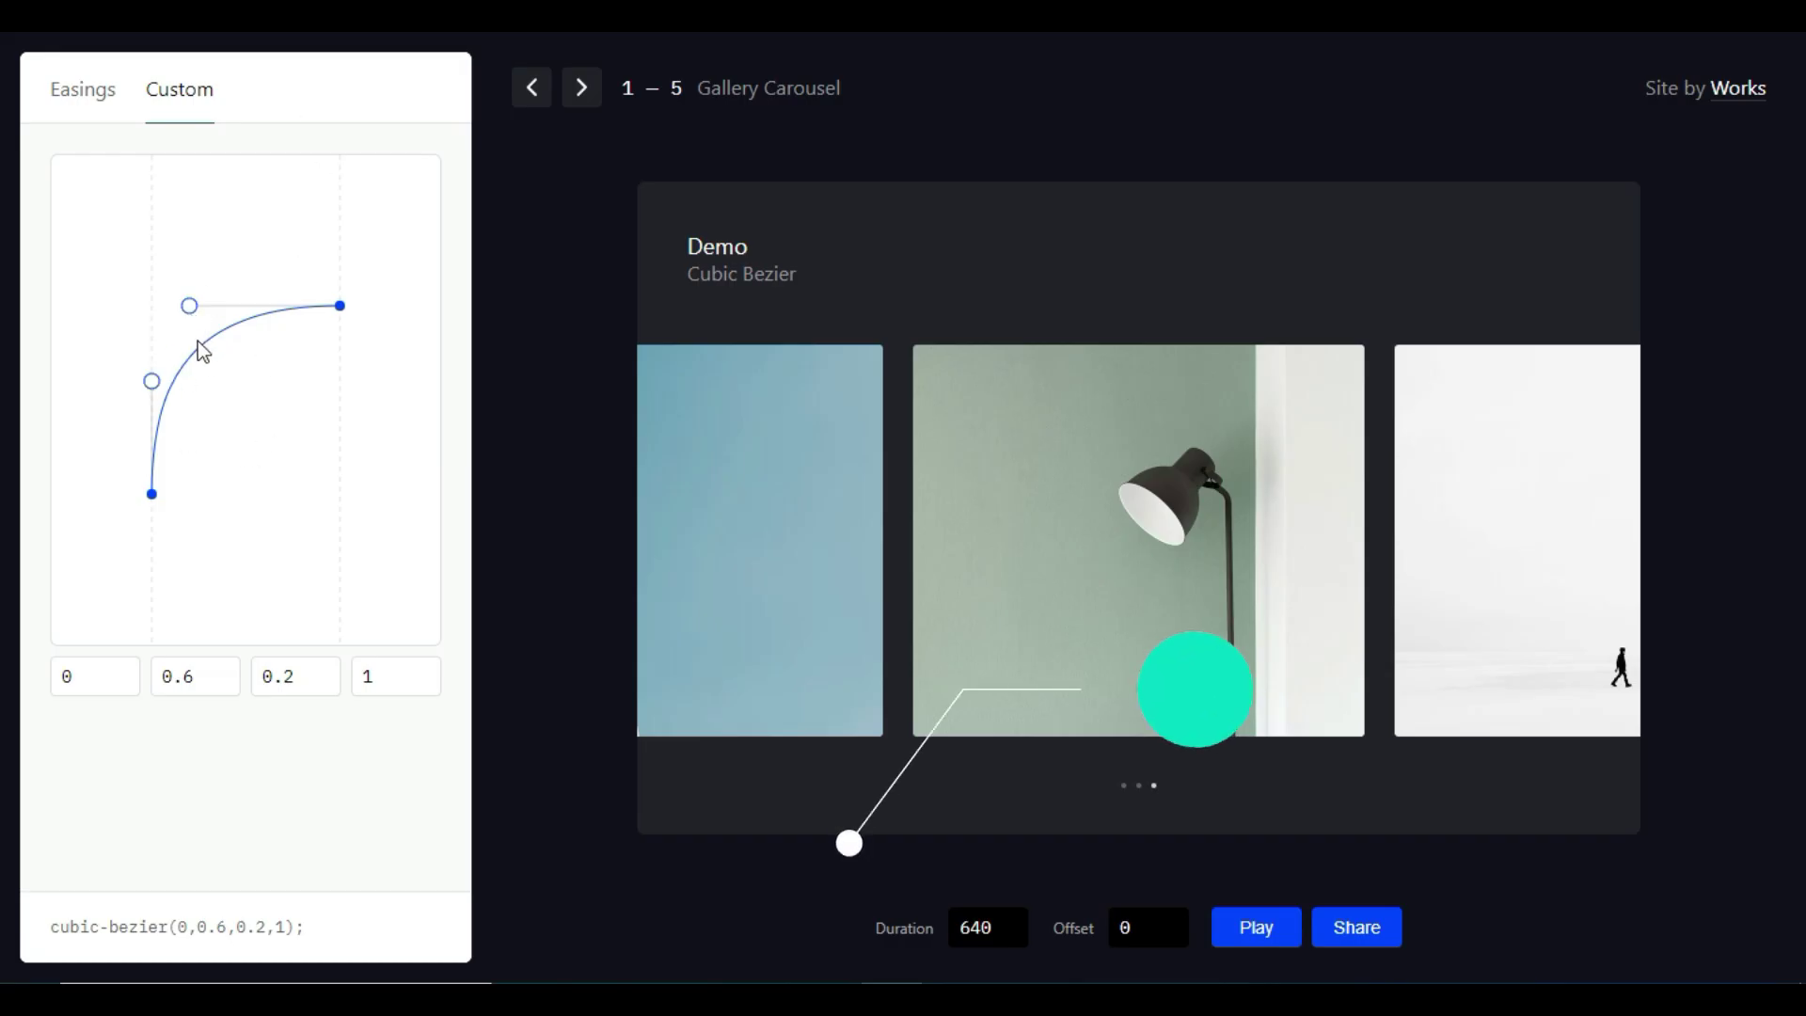
- On easings.co, shape the custom cubic-bezier curve with control values of about 0, 0.6, 0.2 and 0.9
left_click_drag(189, 306, 187, 310)
left_click(419, 684)
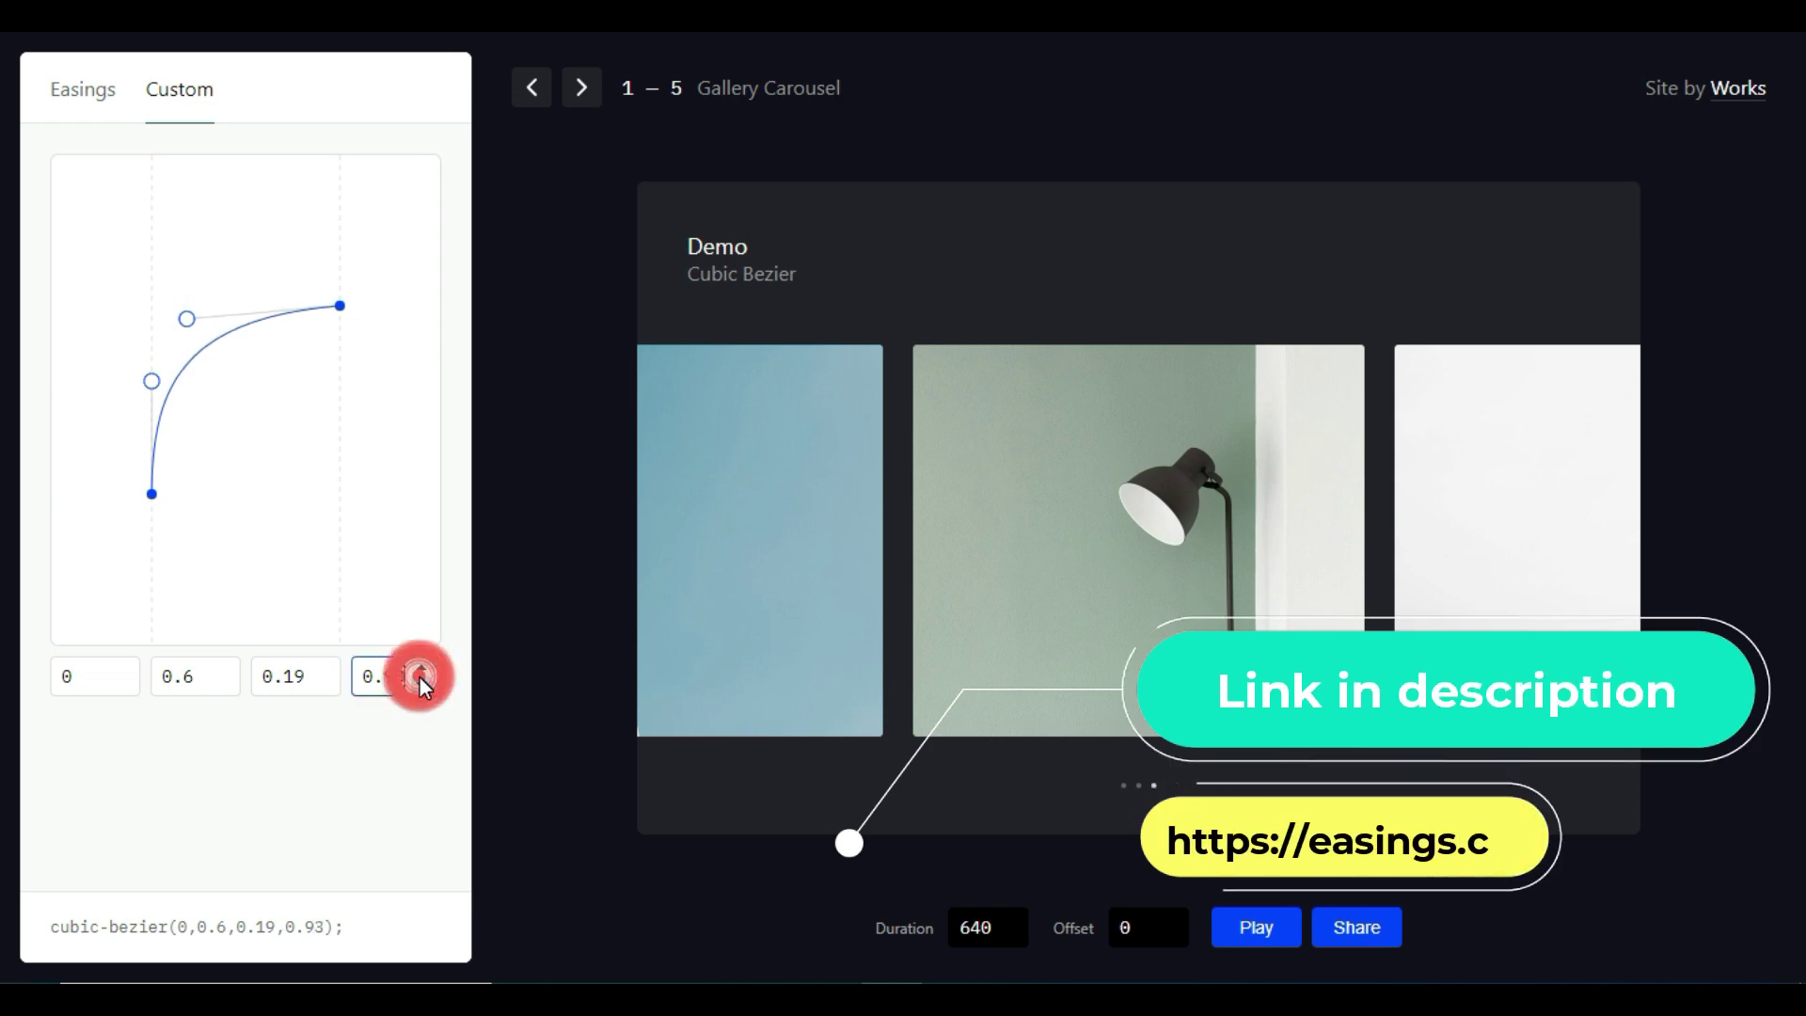
left_click(322, 685)
left_click(322, 666)
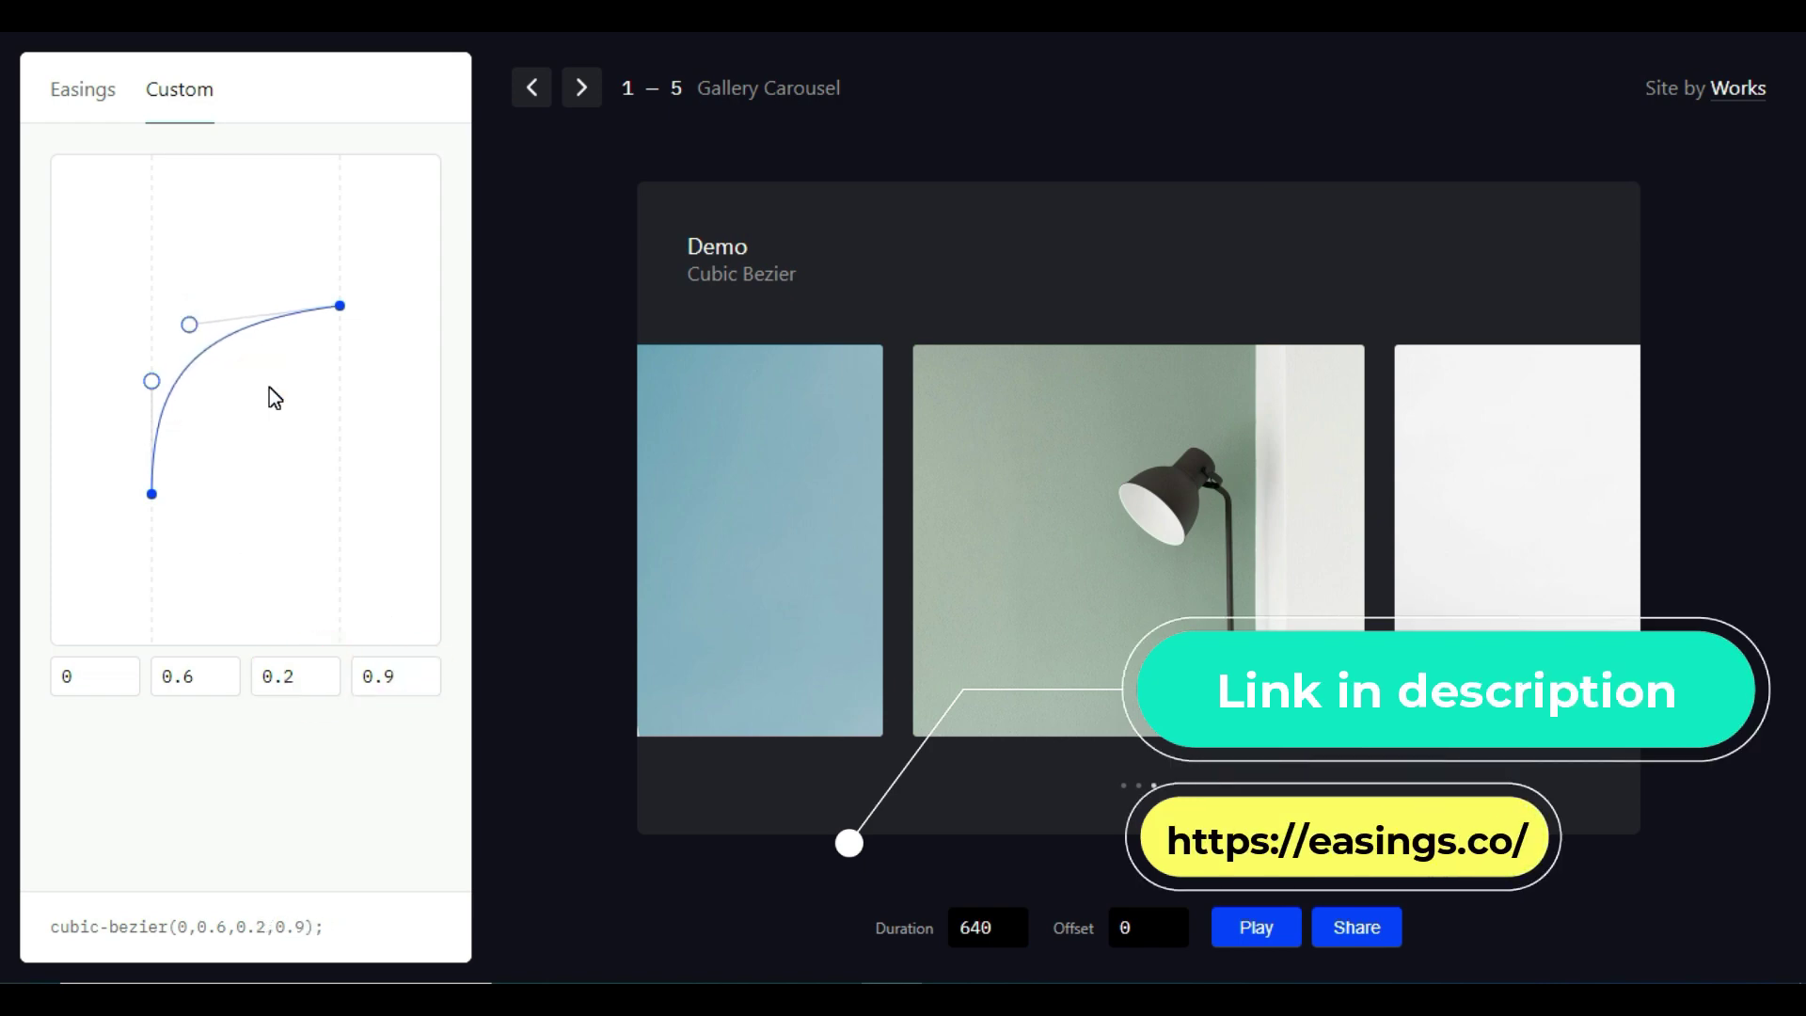
left_click_drag(151, 381, 160, 381)
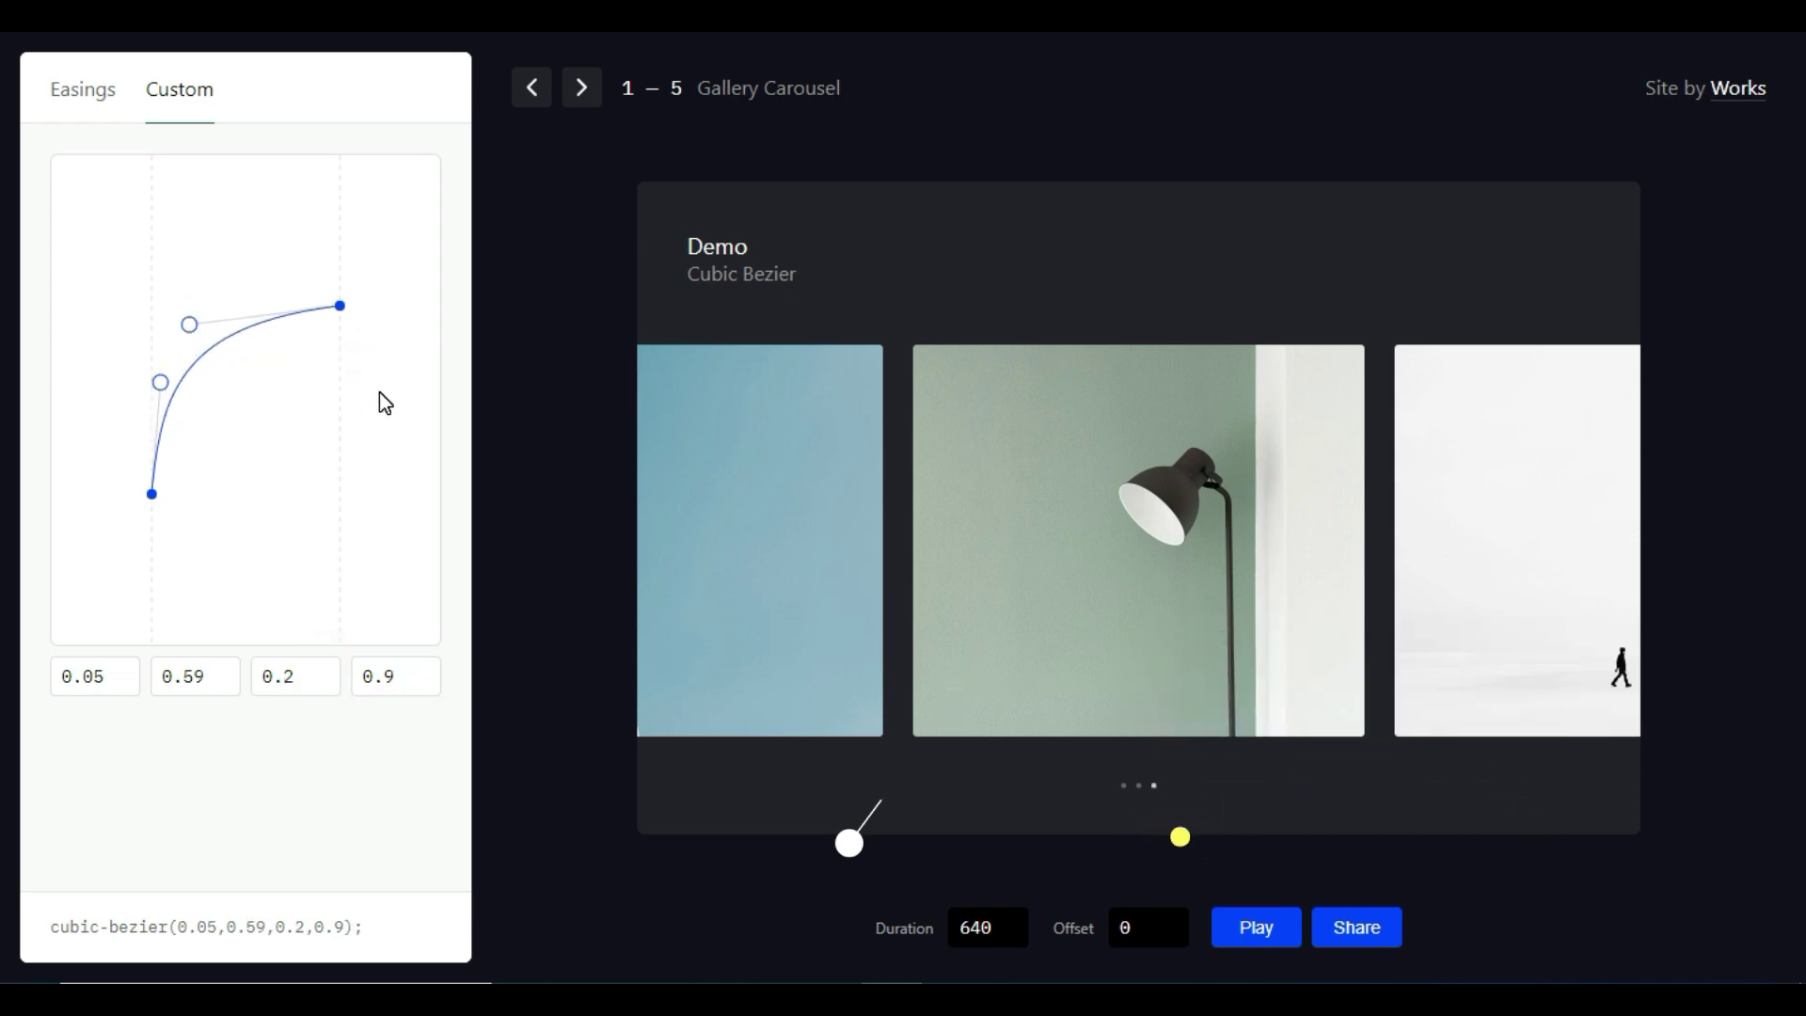
left_click(123, 682)
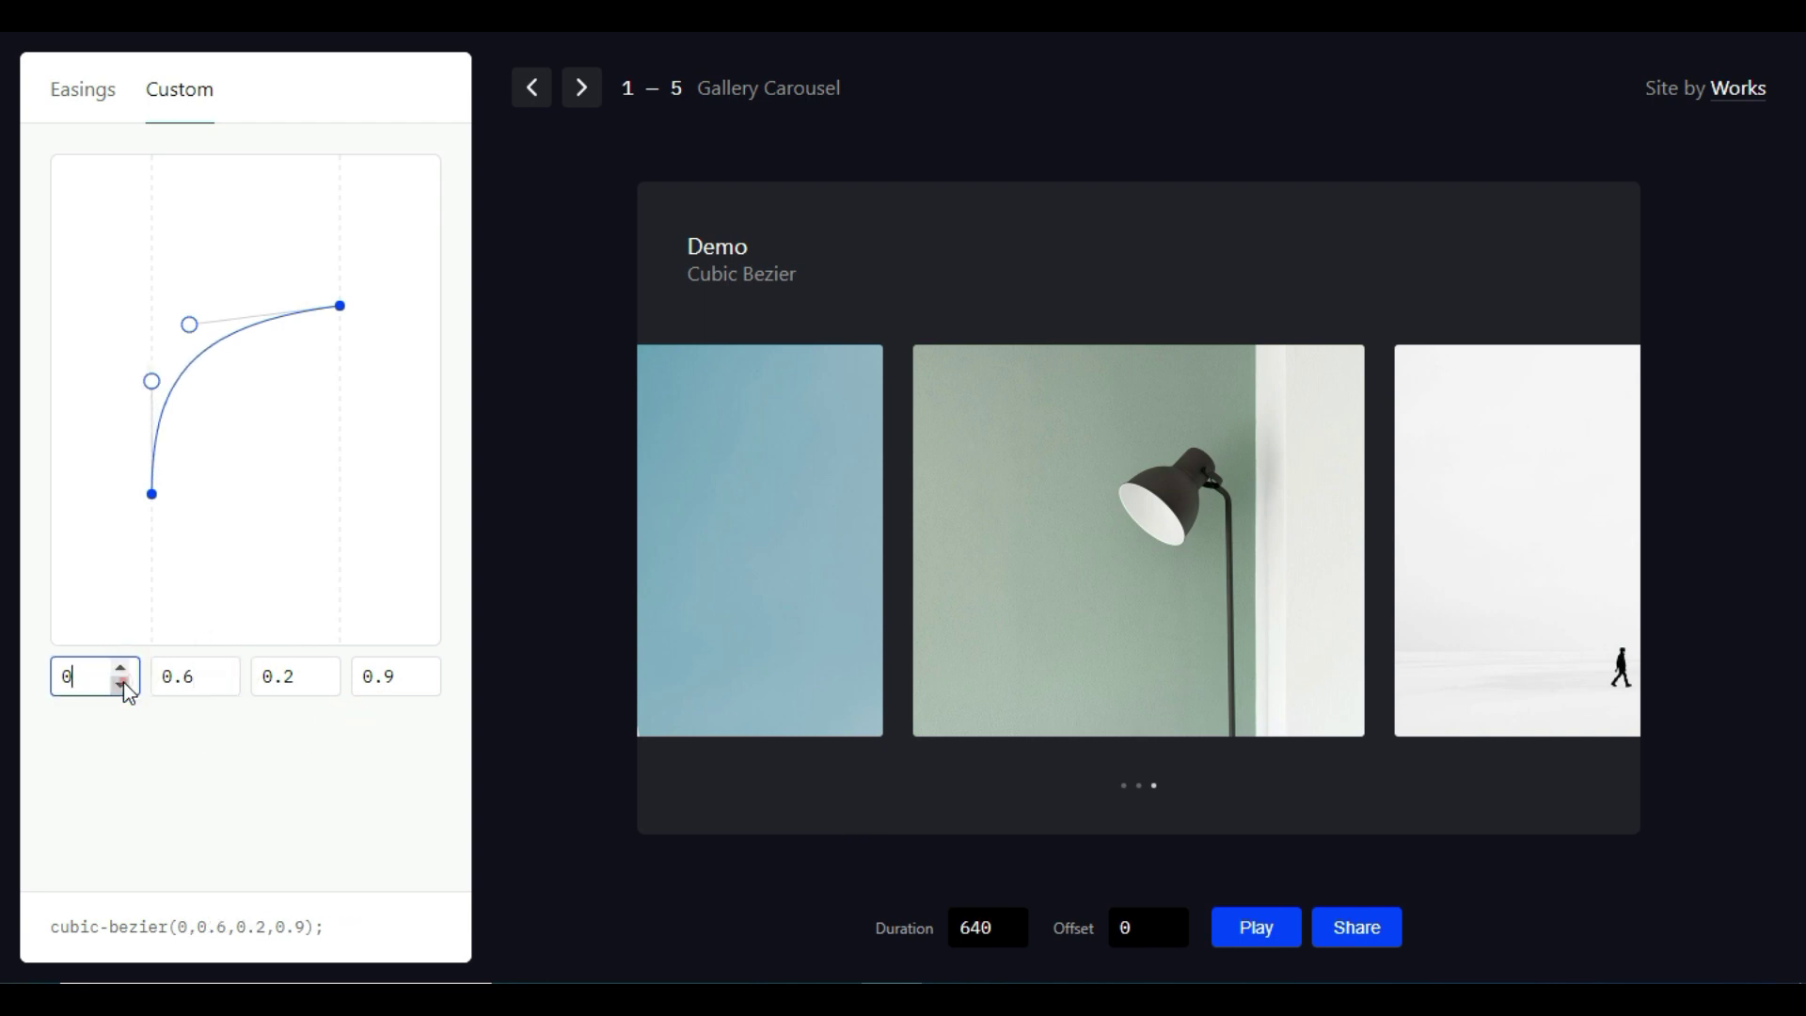
left_click(124, 668)
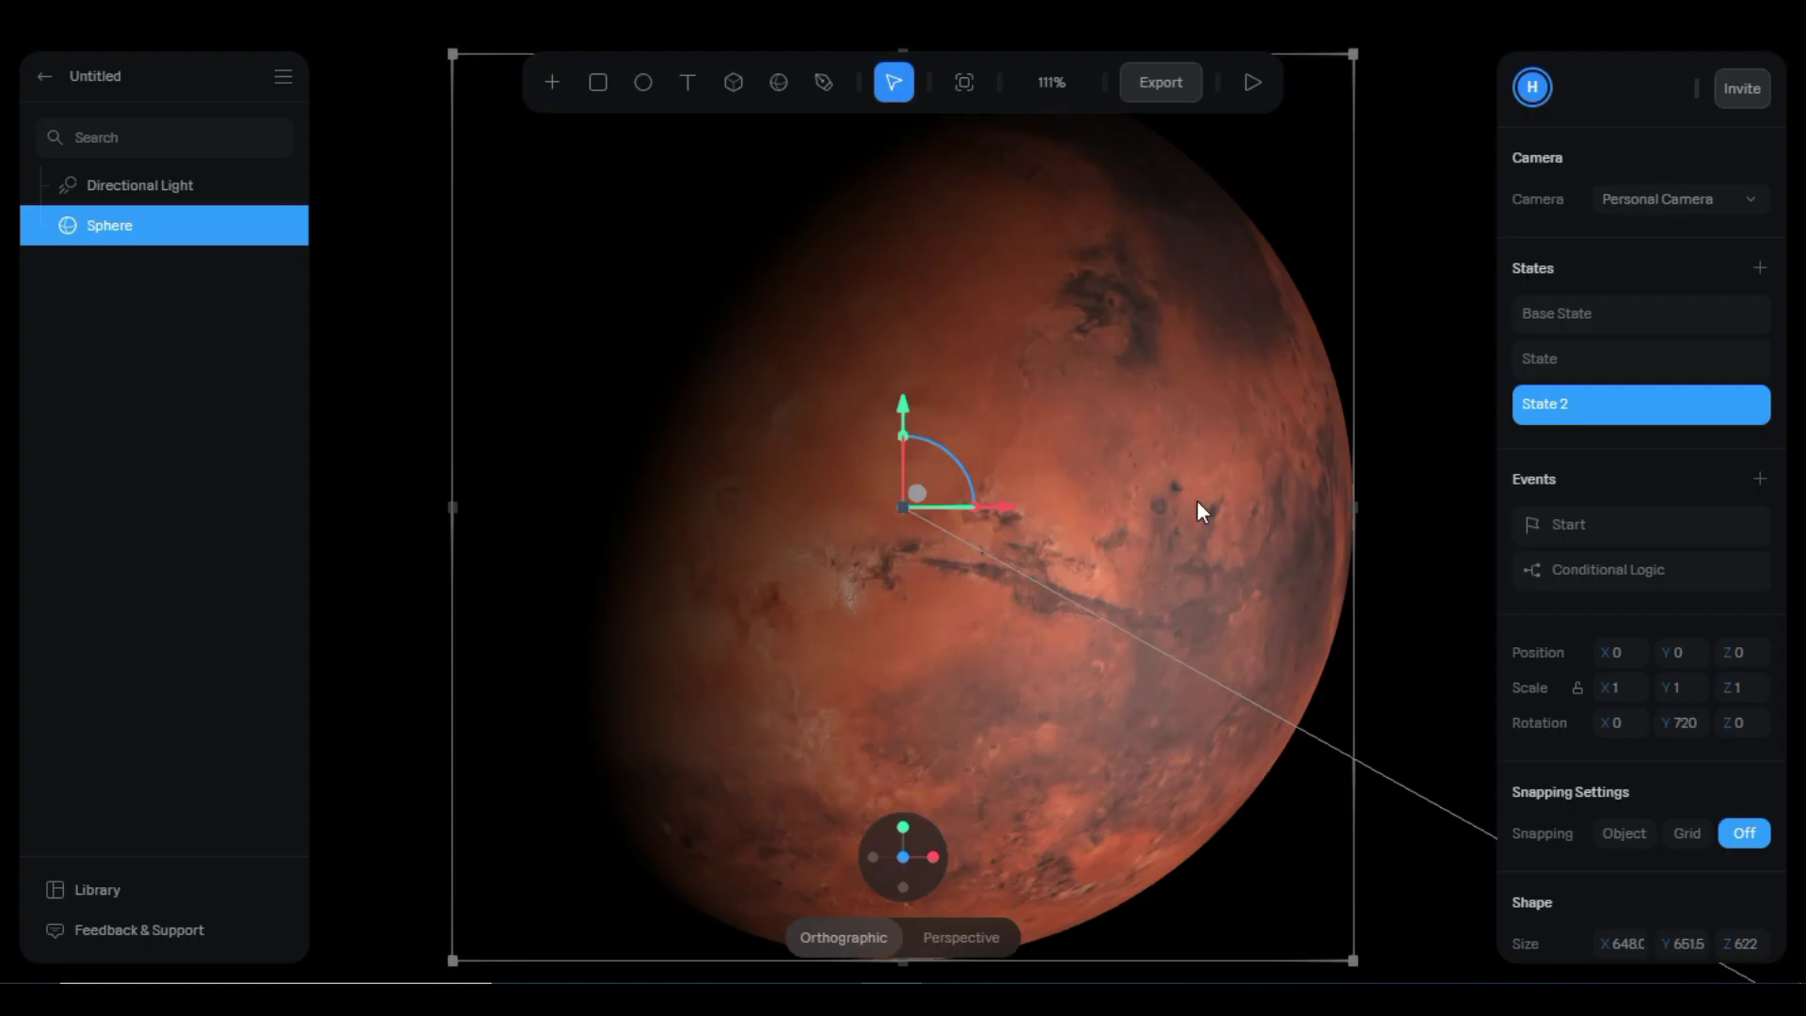
- In Spline, set the Start event's transition to a custom Bezier with Control 1 at 0.10, 0.60 and Control 2 at 0.2, 0.90
left_click(1583, 532)
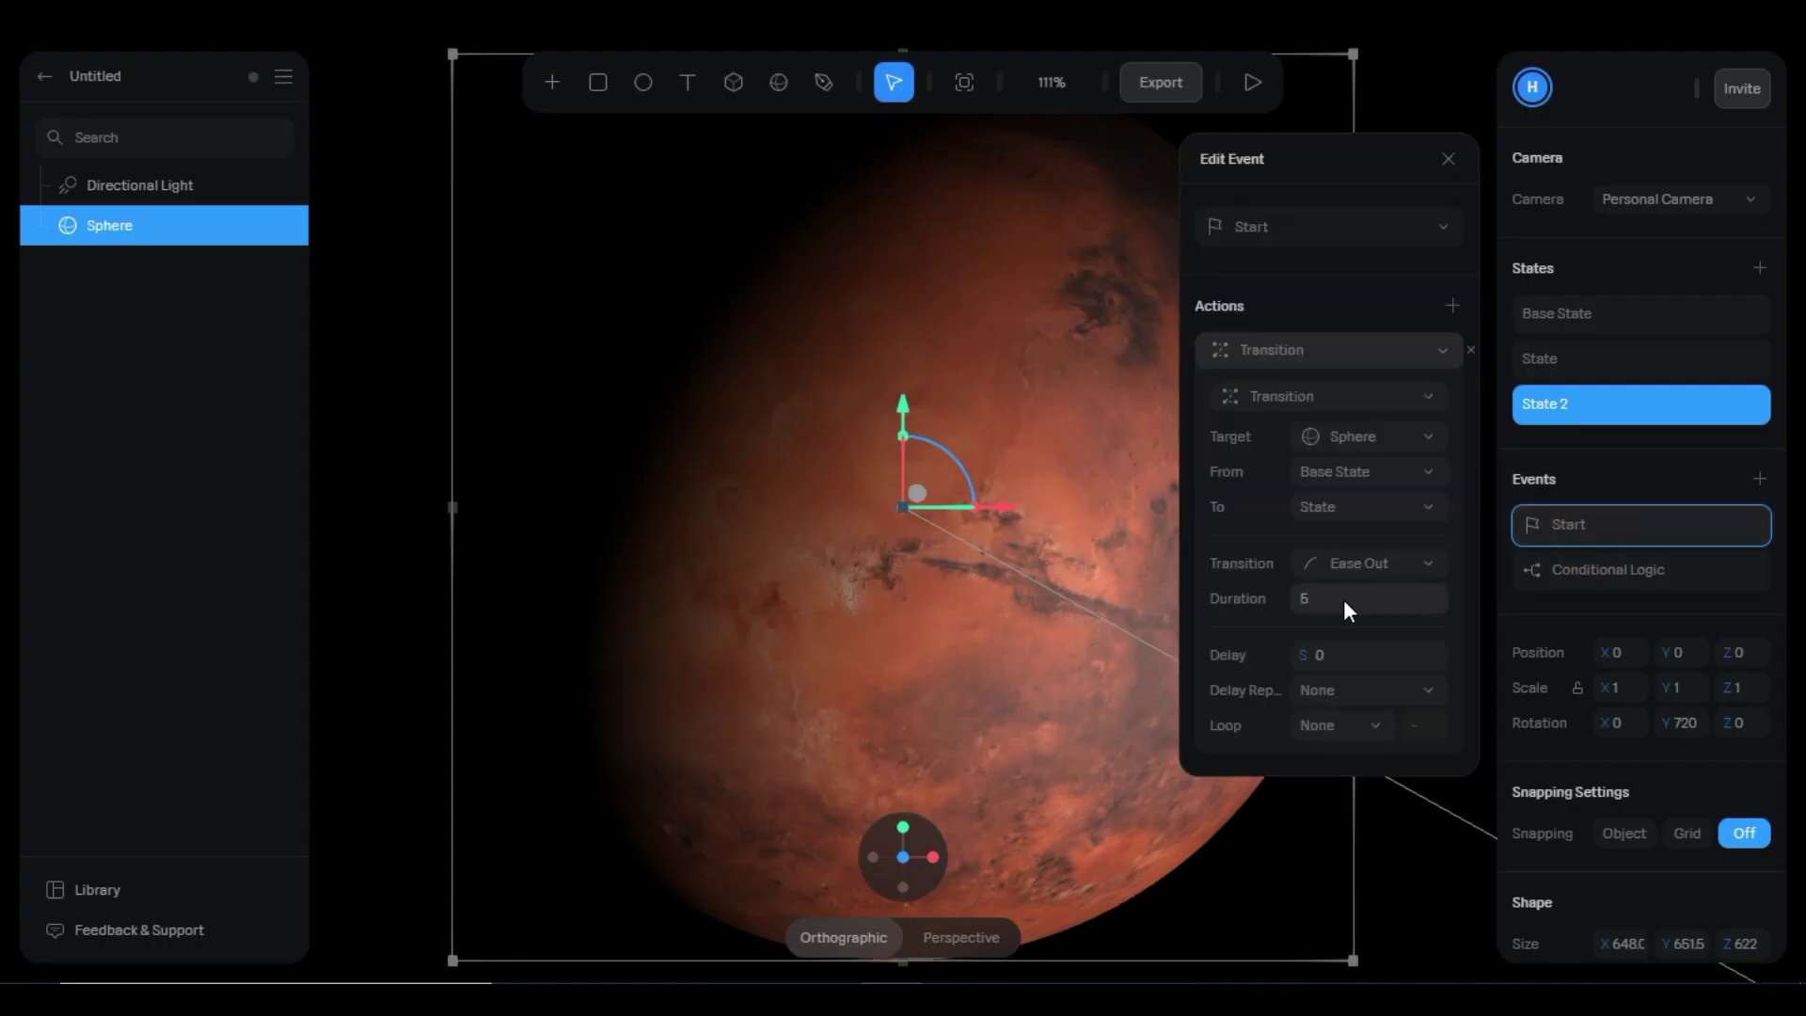
left_click(1368, 562)
left_click(1379, 647)
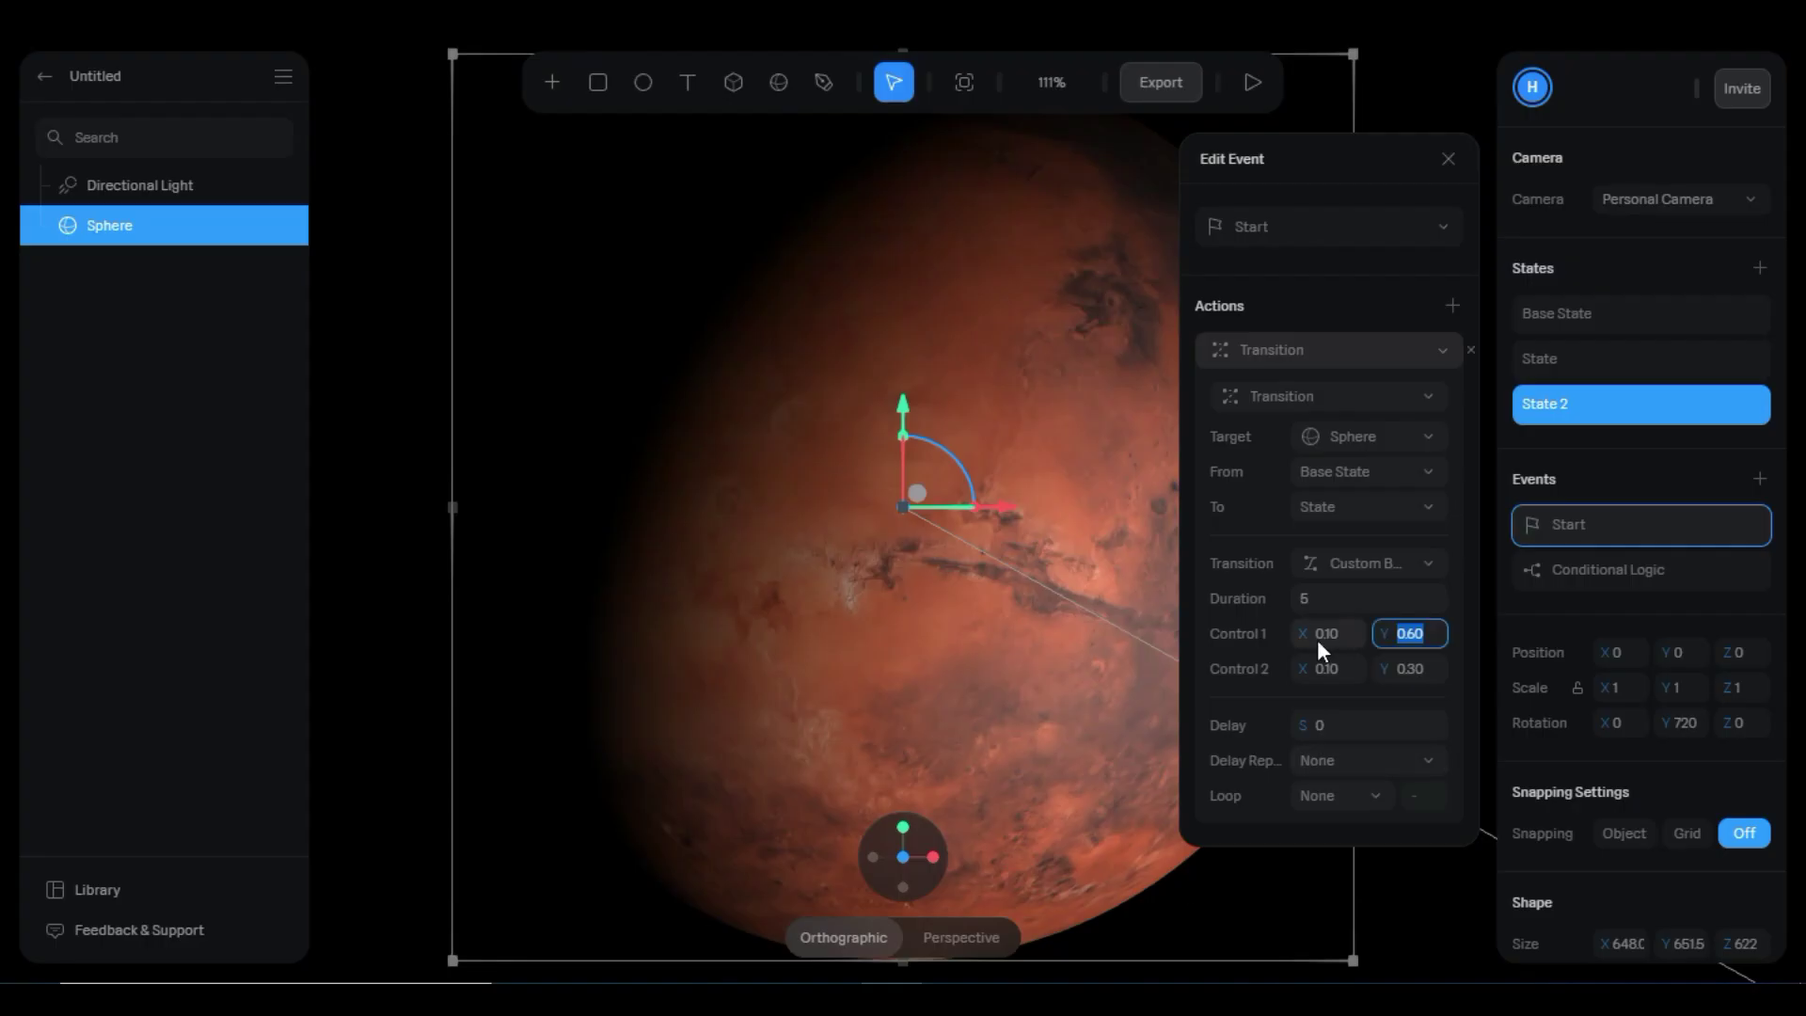
left_click(1331, 663)
type("0.2")
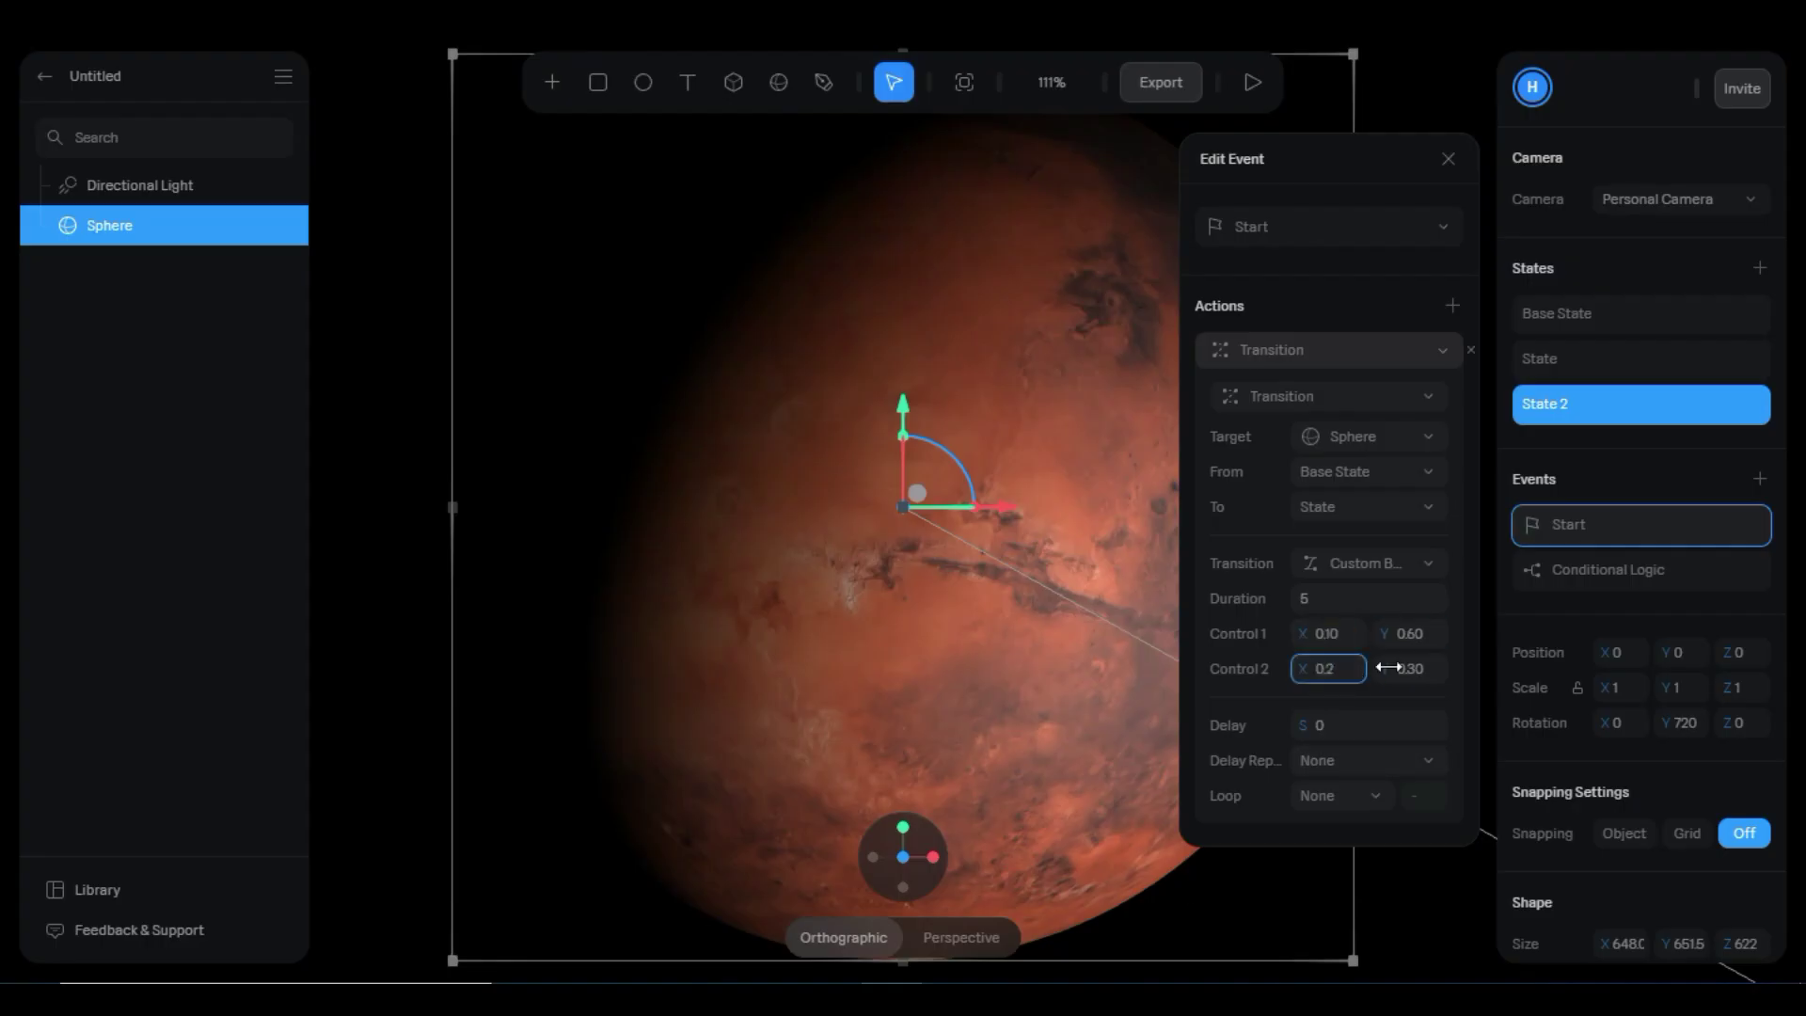
left_click(1411, 668)
type("0.90")
key("Return")
left_click(1448, 159)
- Preview the eased animation, and preview it again with the planet enlarged to 167%
left_click(1252, 82)
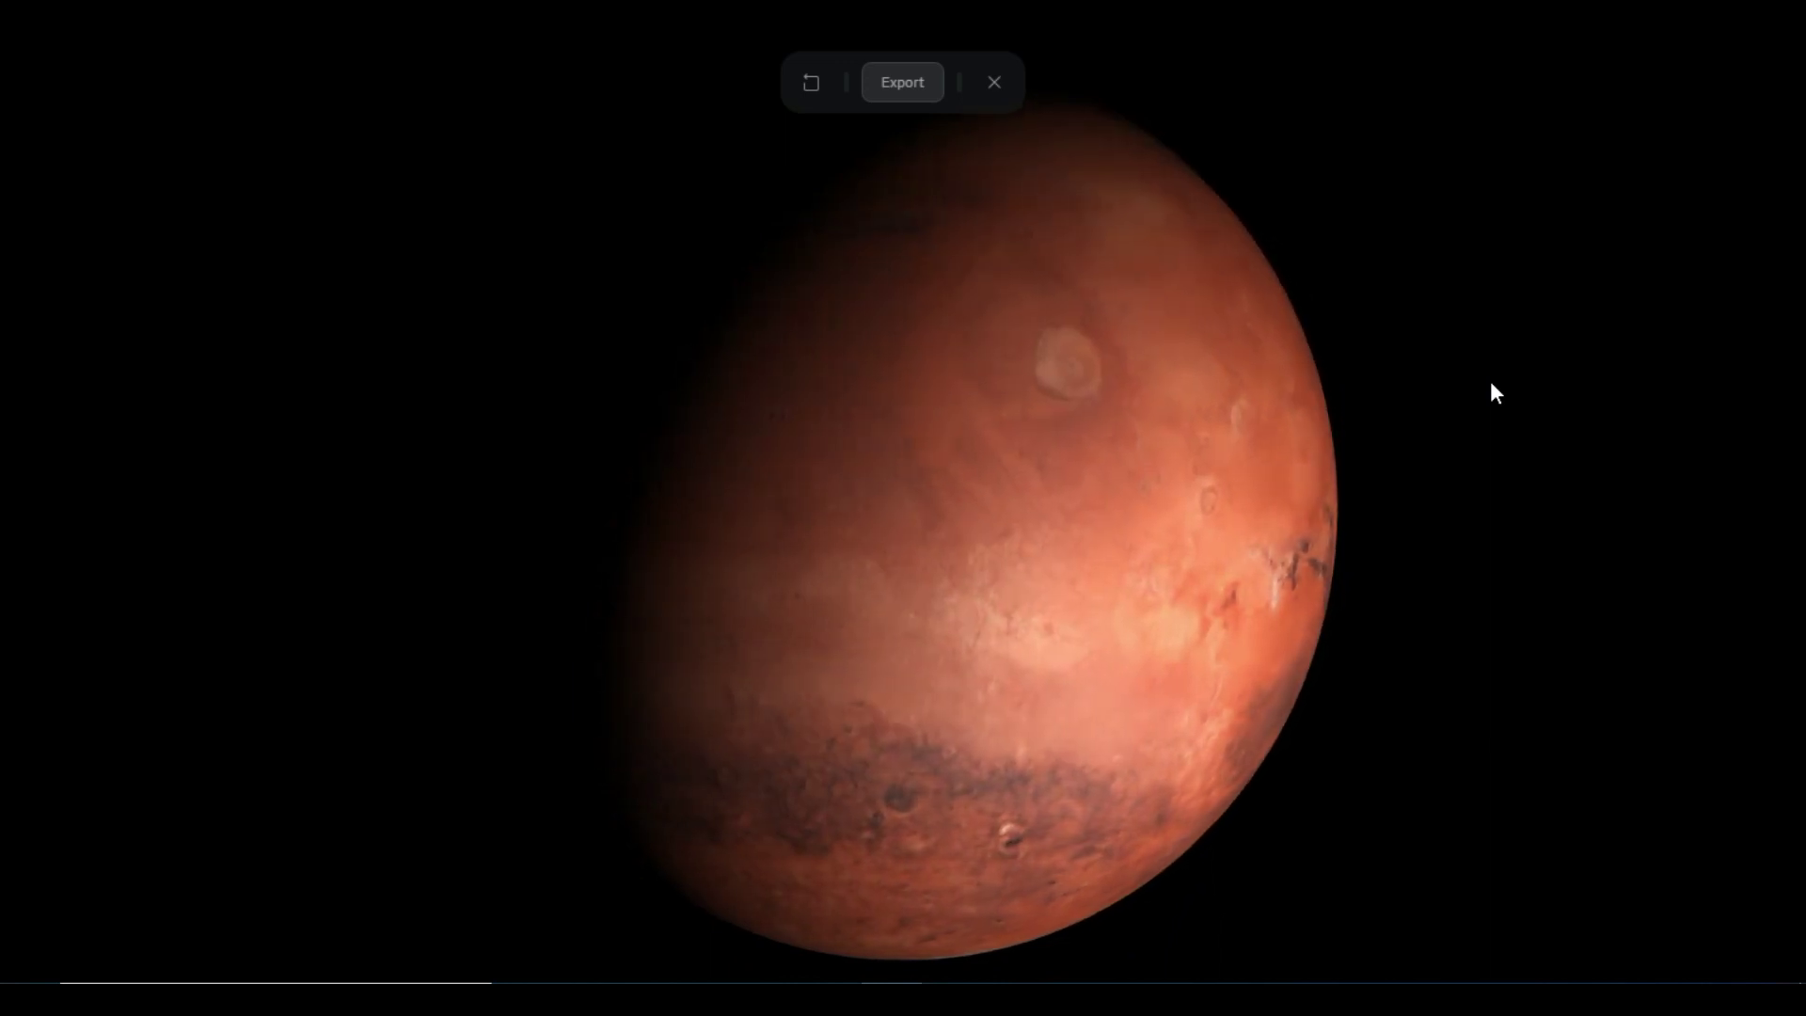
left_click(994, 81)
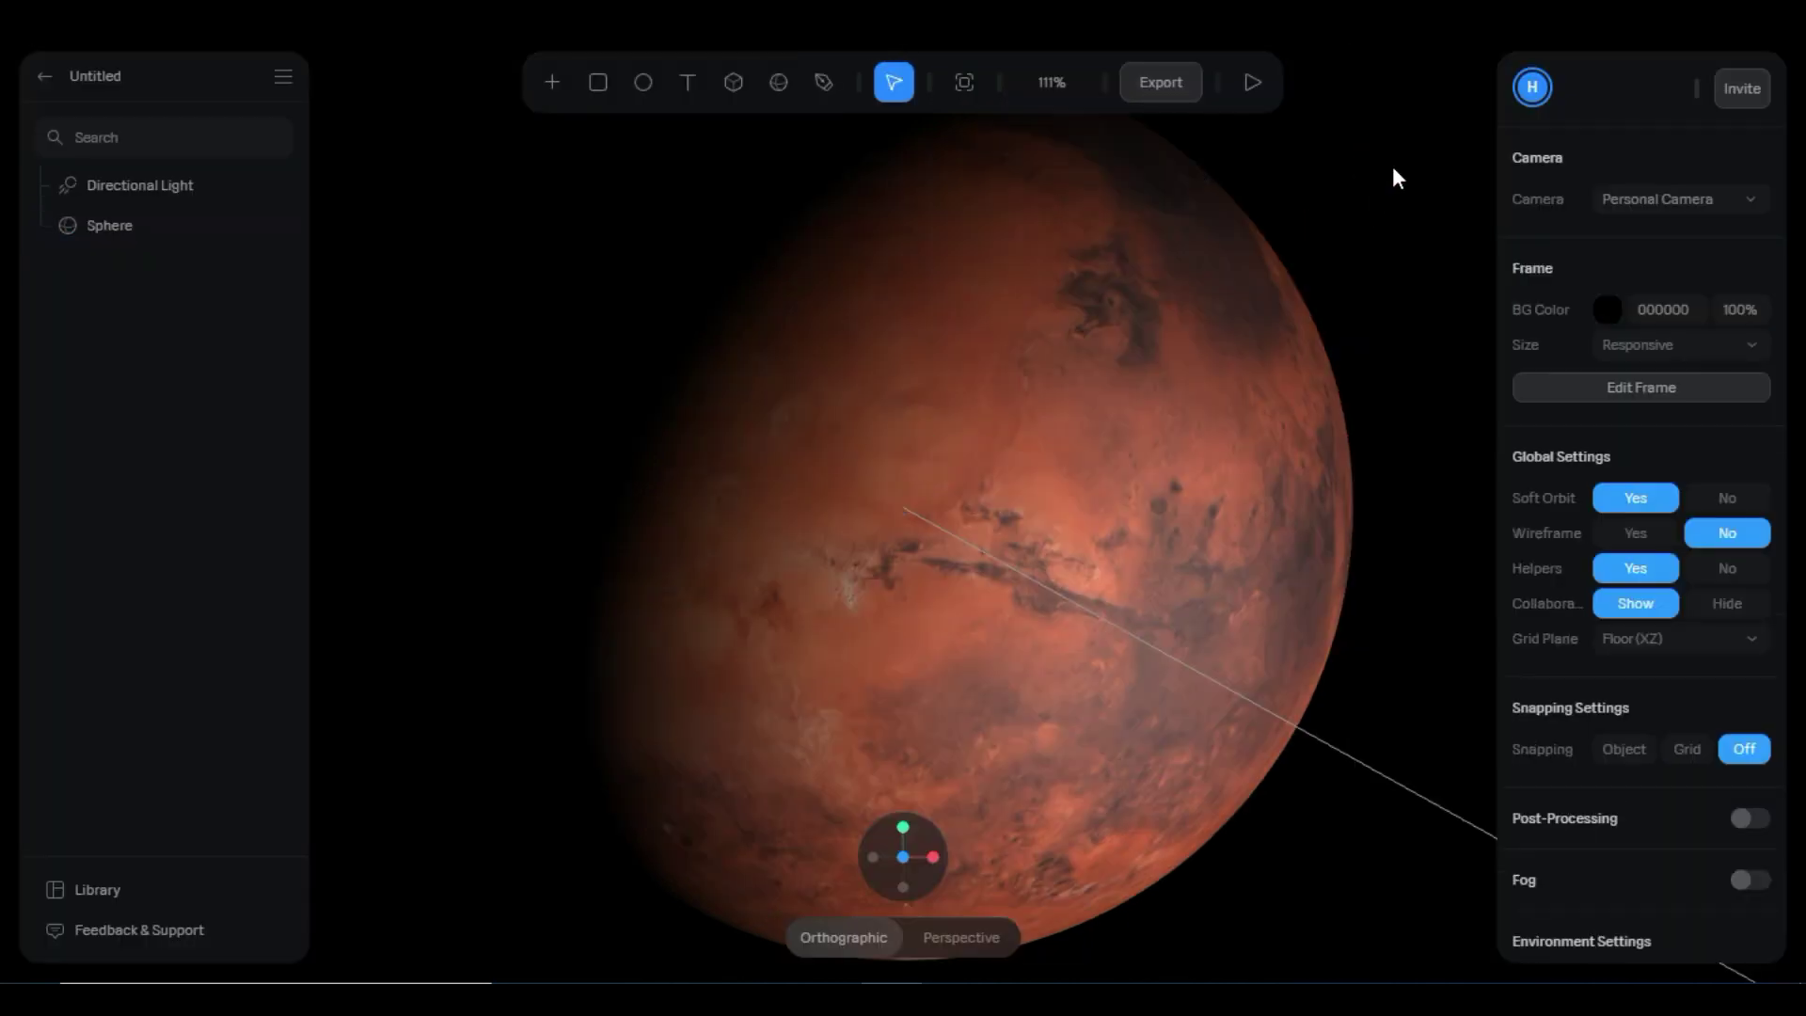
scroll(937, 254, "up", 5)
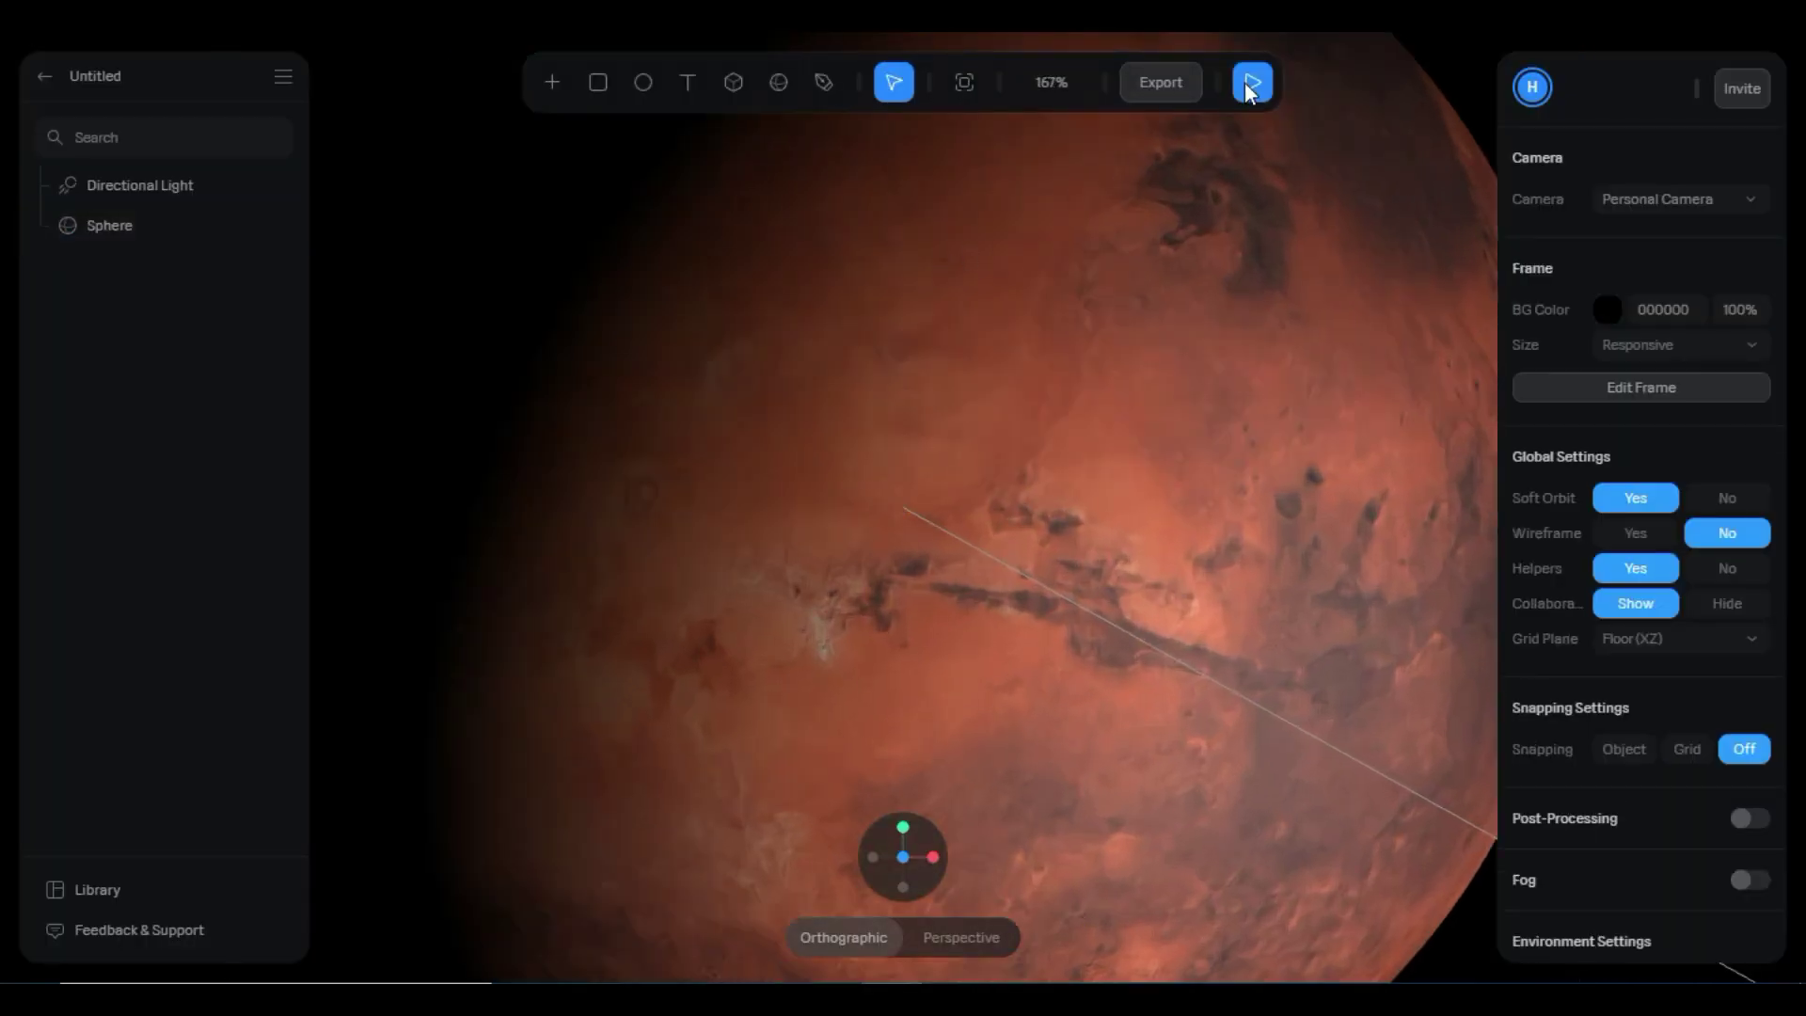
left_click(1251, 83)
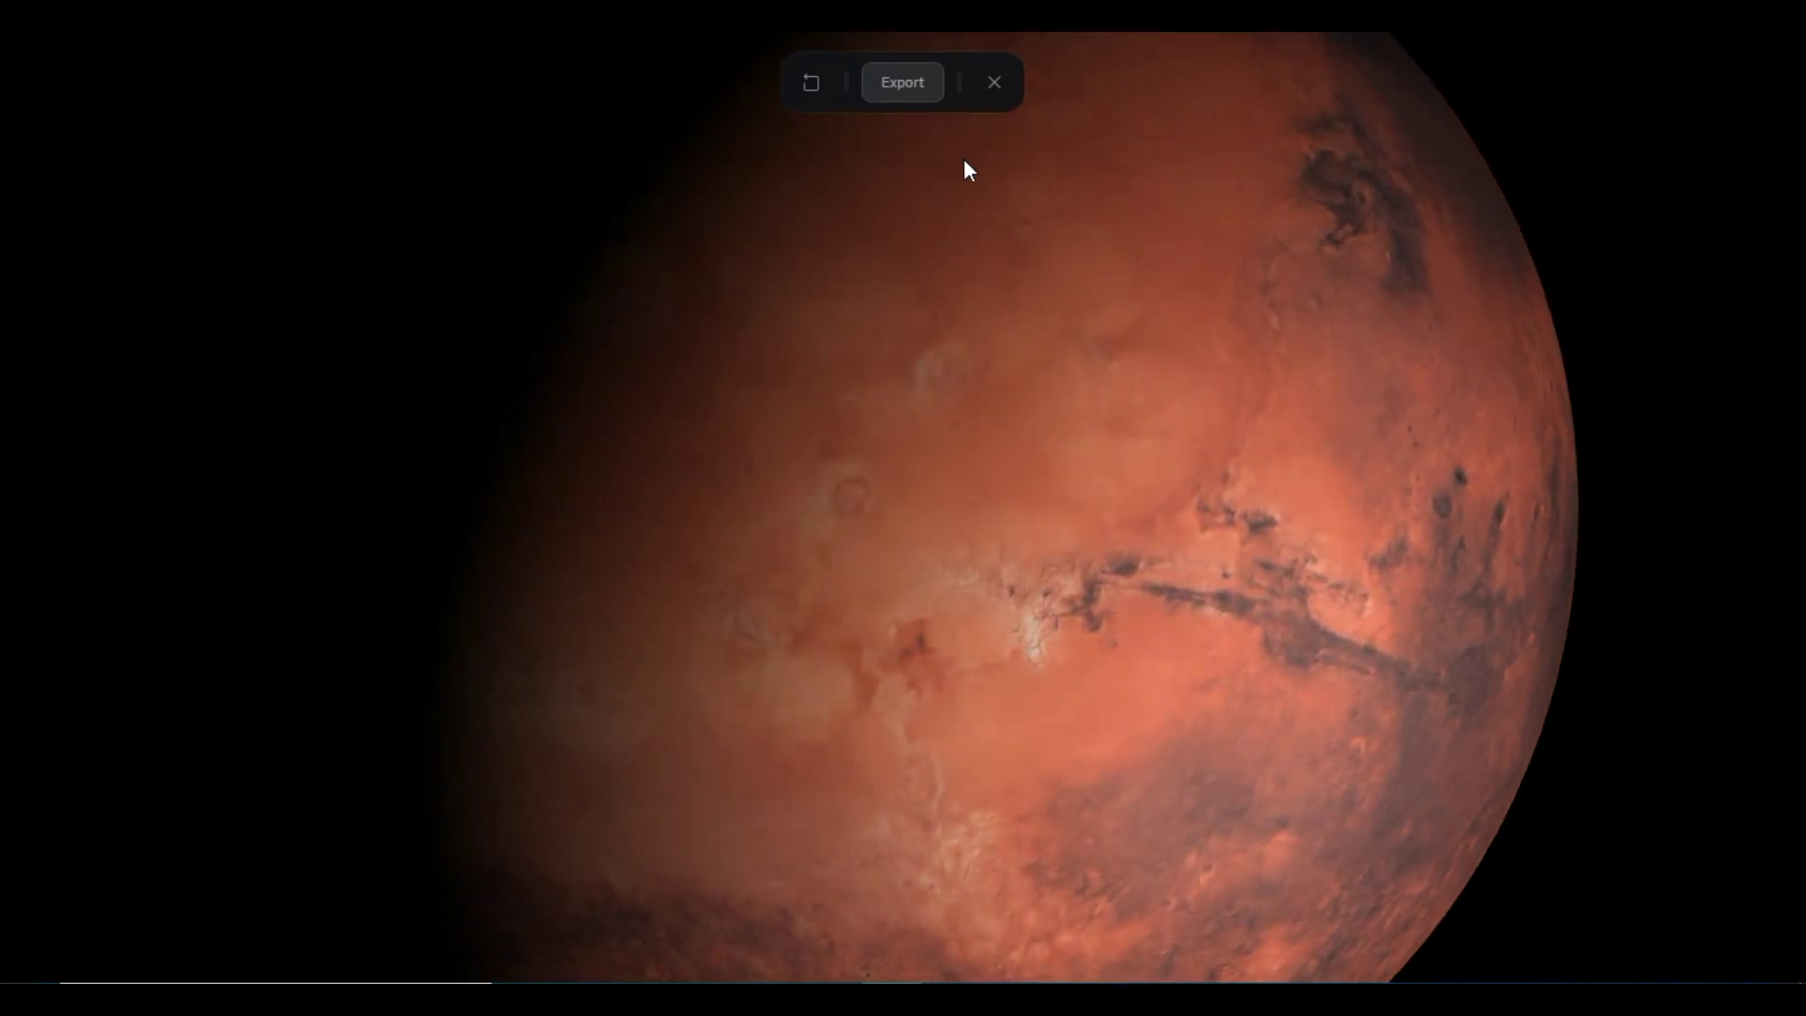
left_click(994, 82)
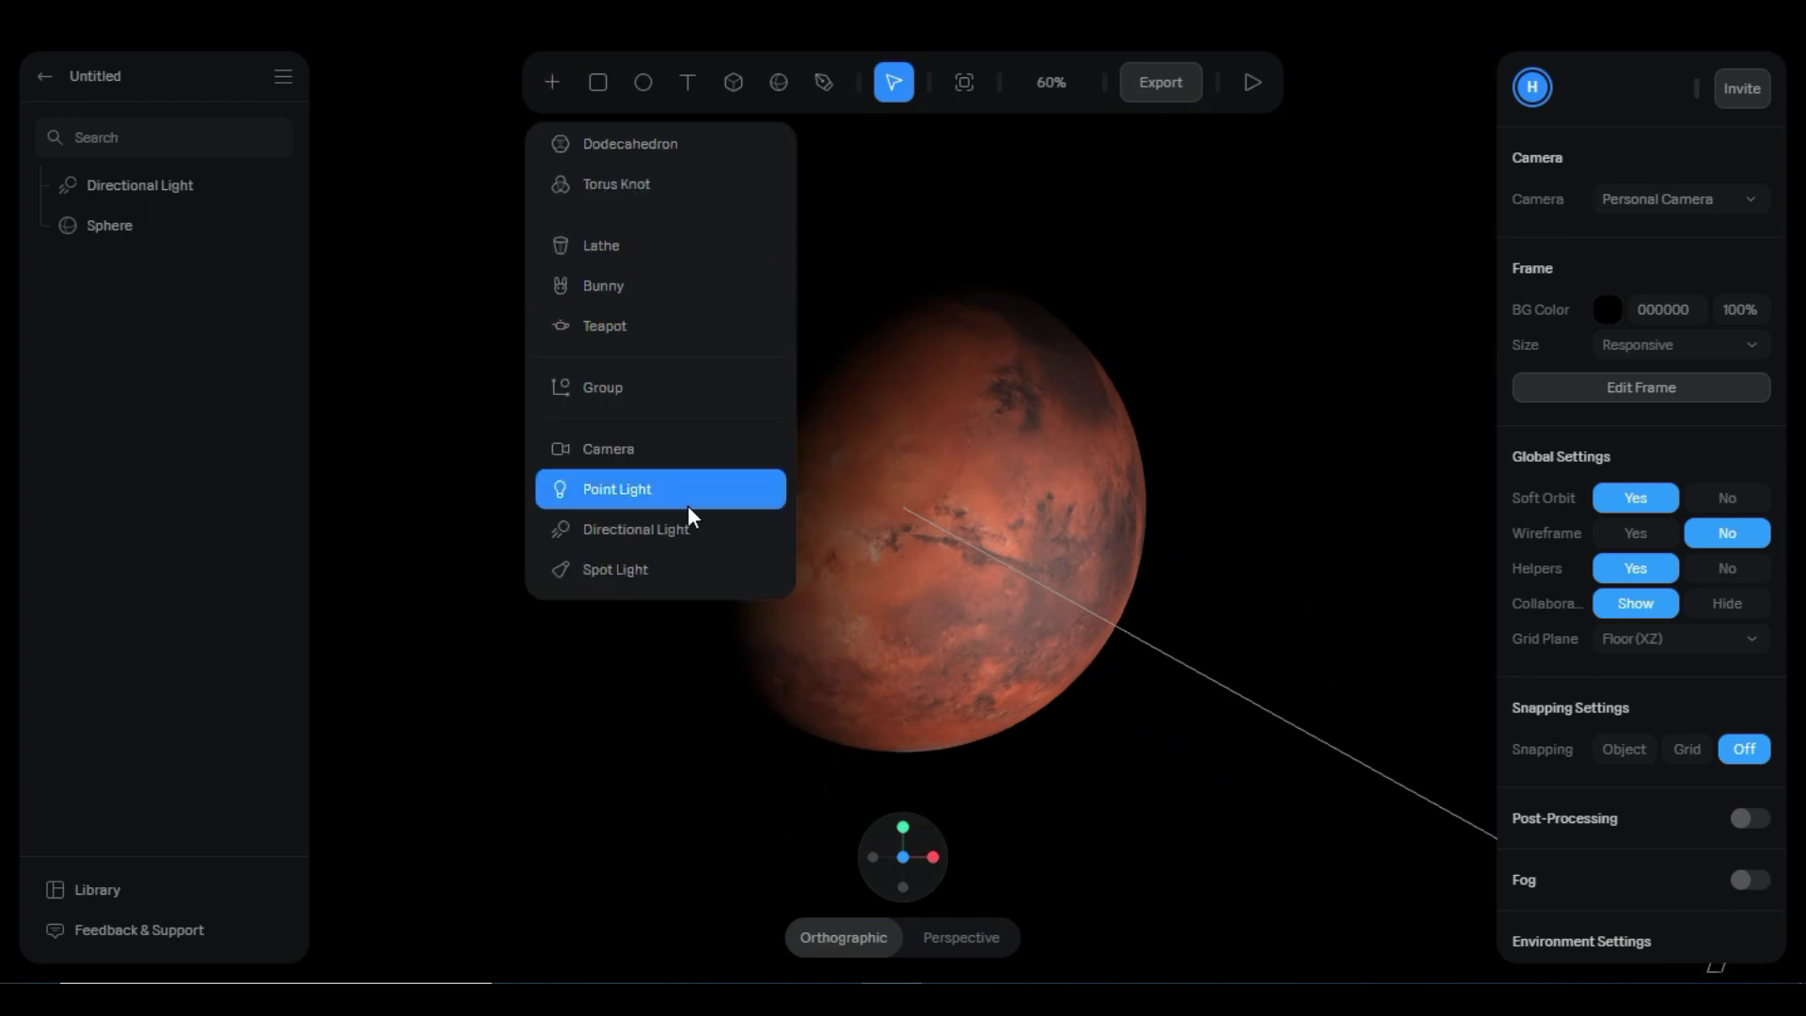
- Add a camera to the scene facing the planet and make it the active camera
left_click(620, 449)
right_click_drag(1294, 341, 1290, 889)
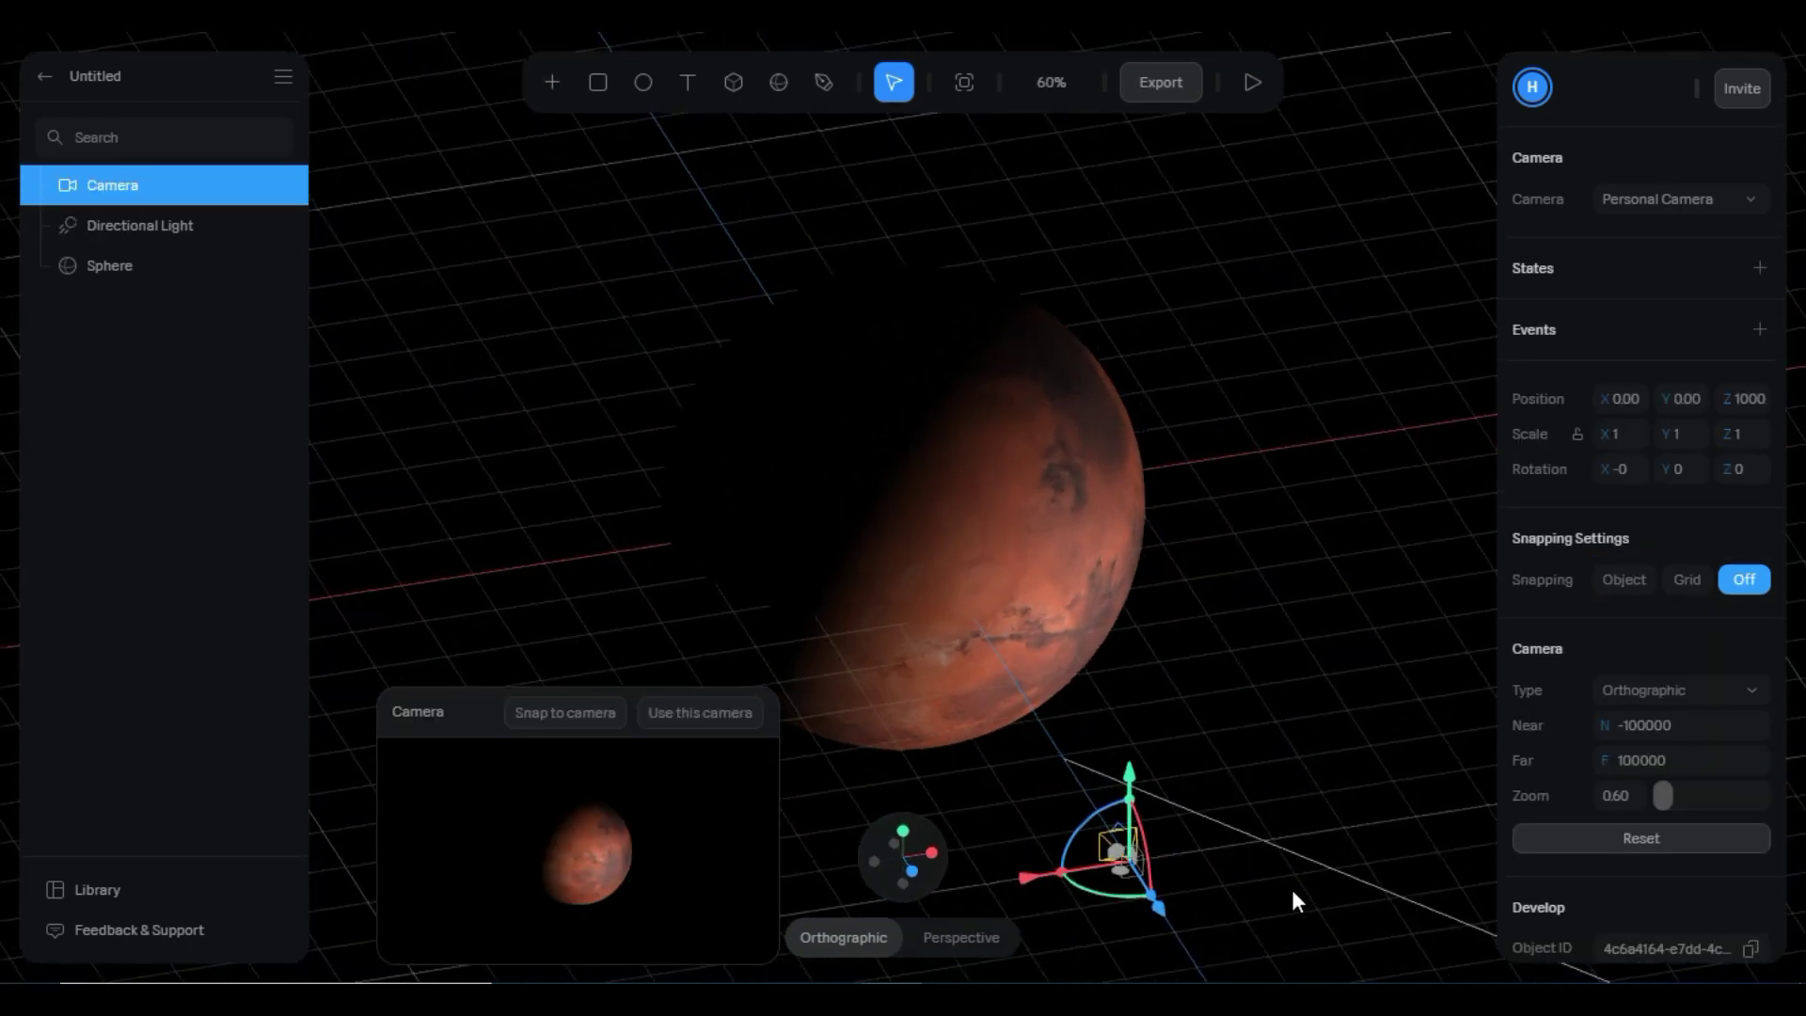
left_click(1128, 843)
left_click(1117, 845)
left_click(687, 713)
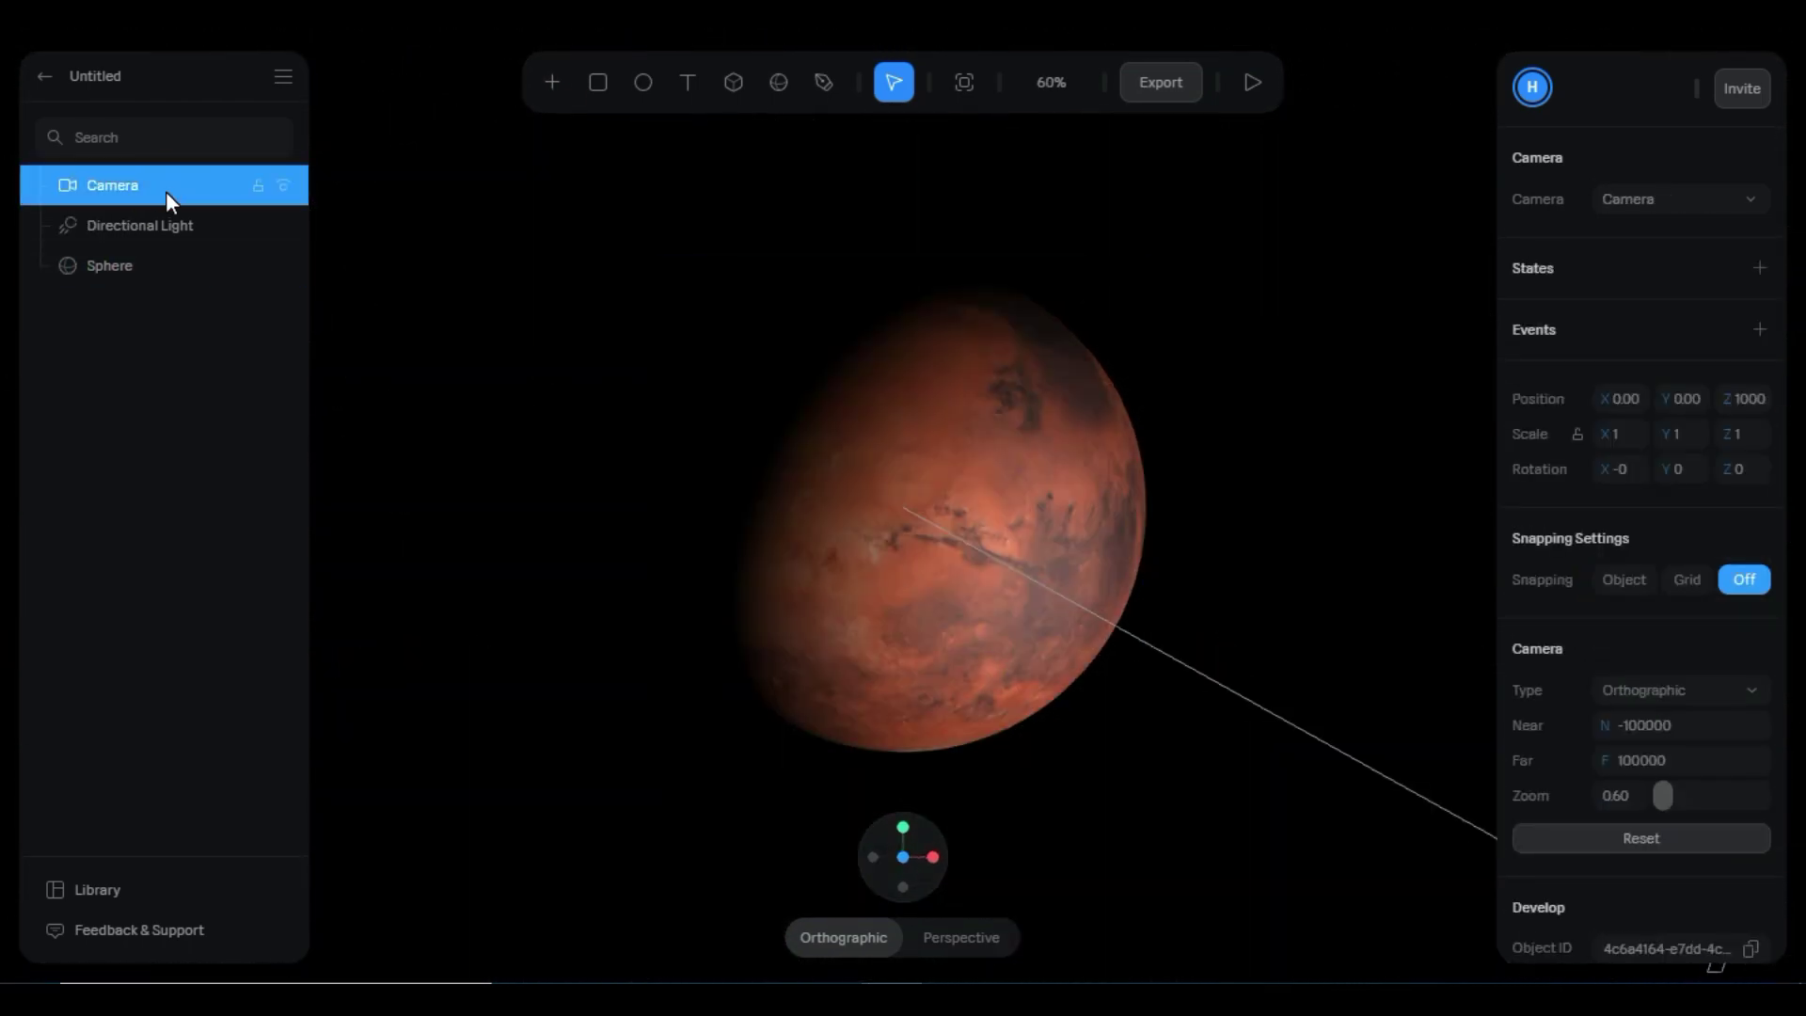
- Frame the planet closely through the new camera at 185% zoom and preview the scene
left_click(148, 268)
scroll(915, 496, "up", 5)
left_click(1324, 318)
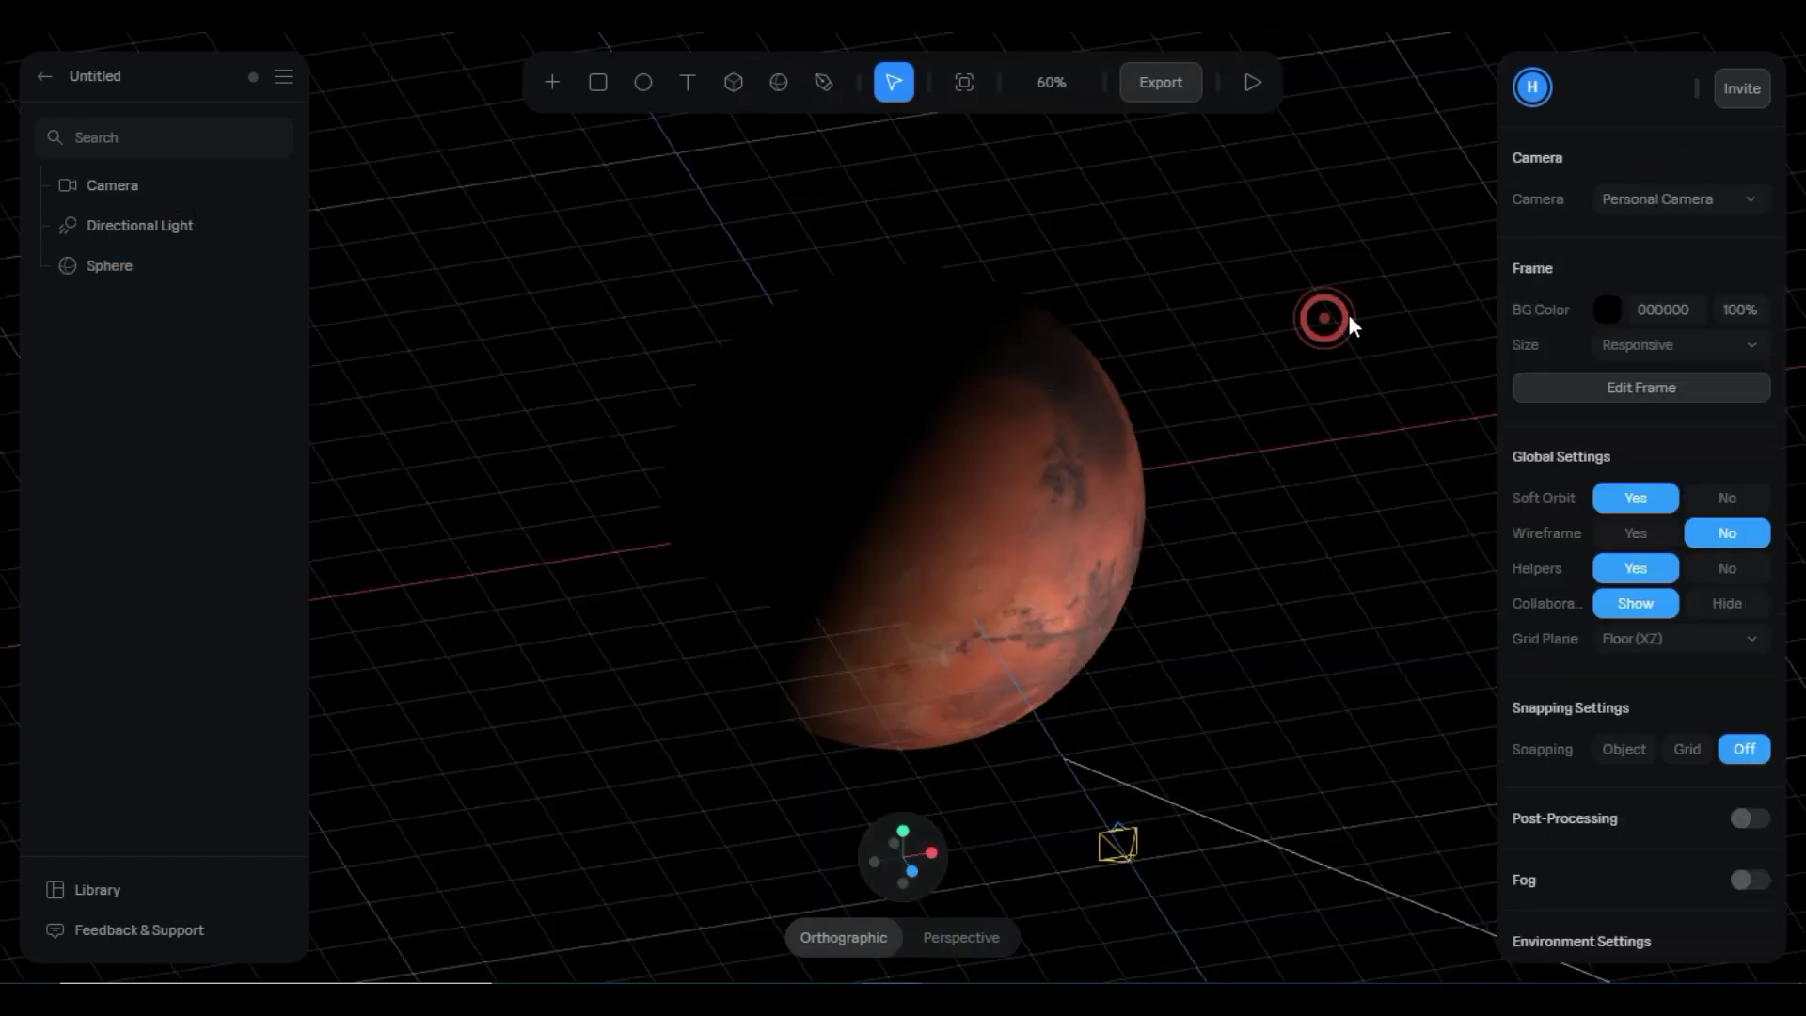
left_click(1252, 81)
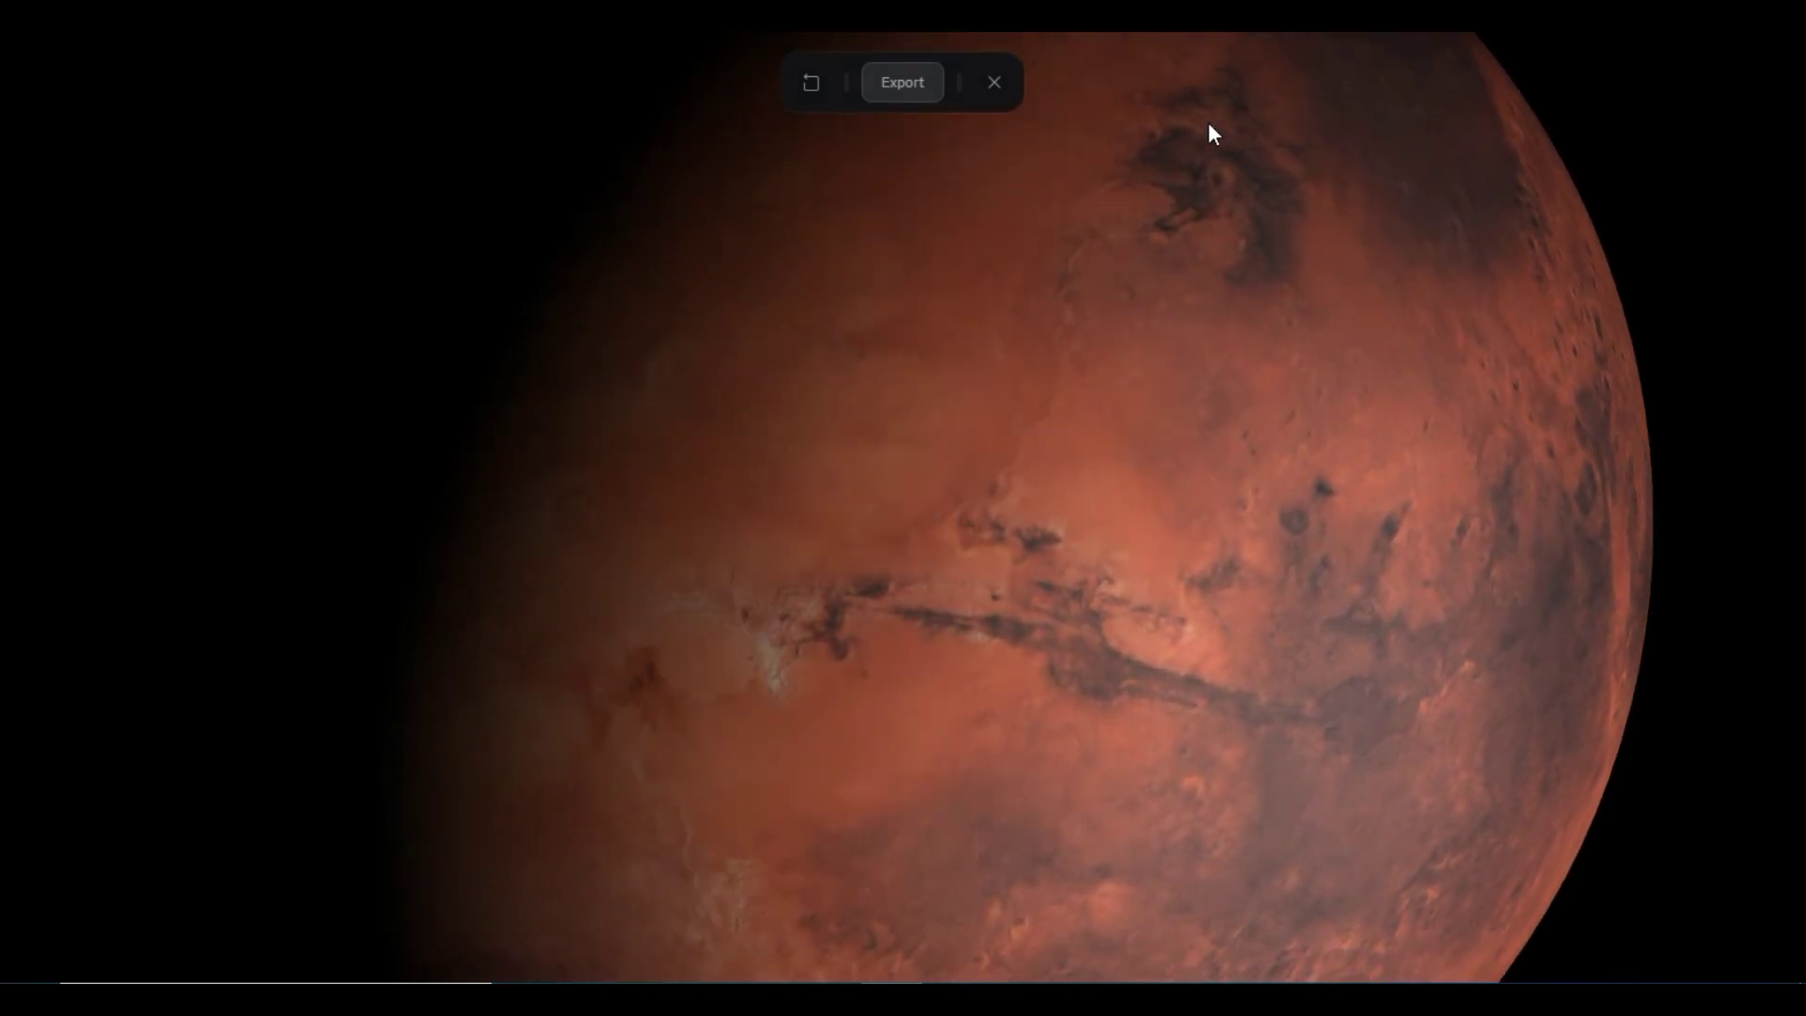
left_click(985, 87)
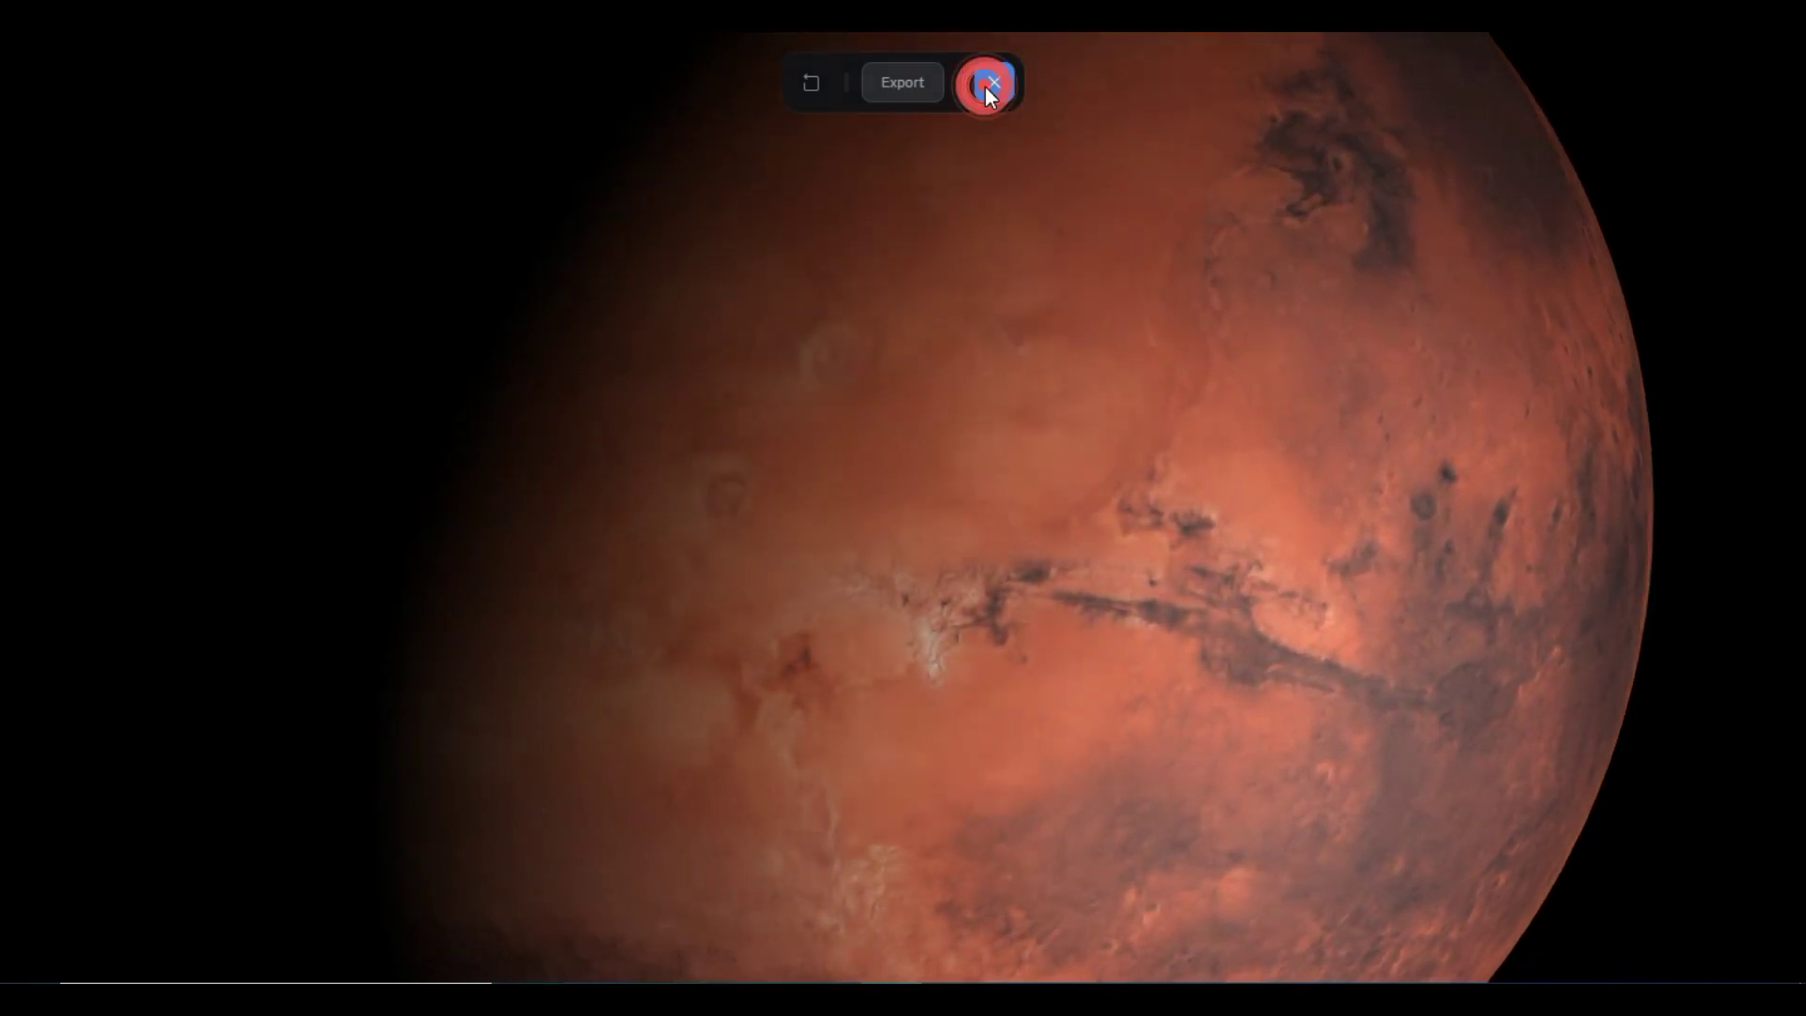
- Open the export options and examine the Play Settings for camera, logo, background, orbit, touch, limits and compression
left_click(1163, 85)
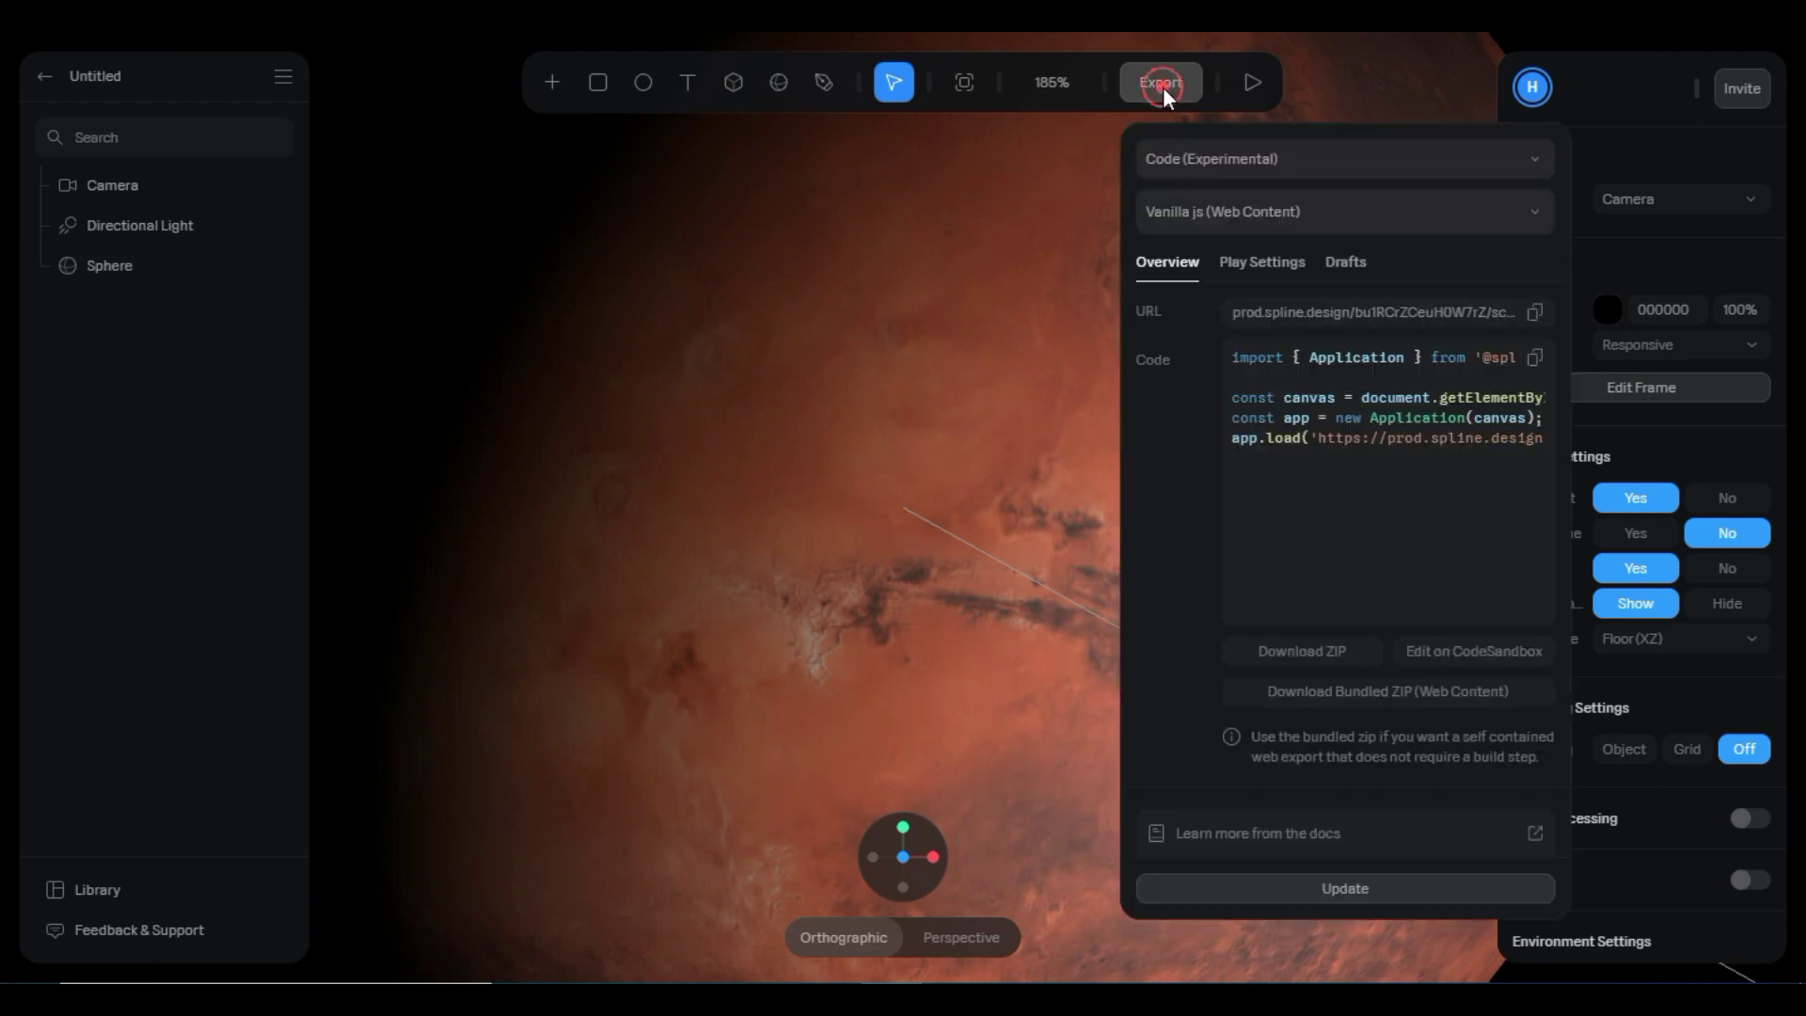
left_click(1284, 269)
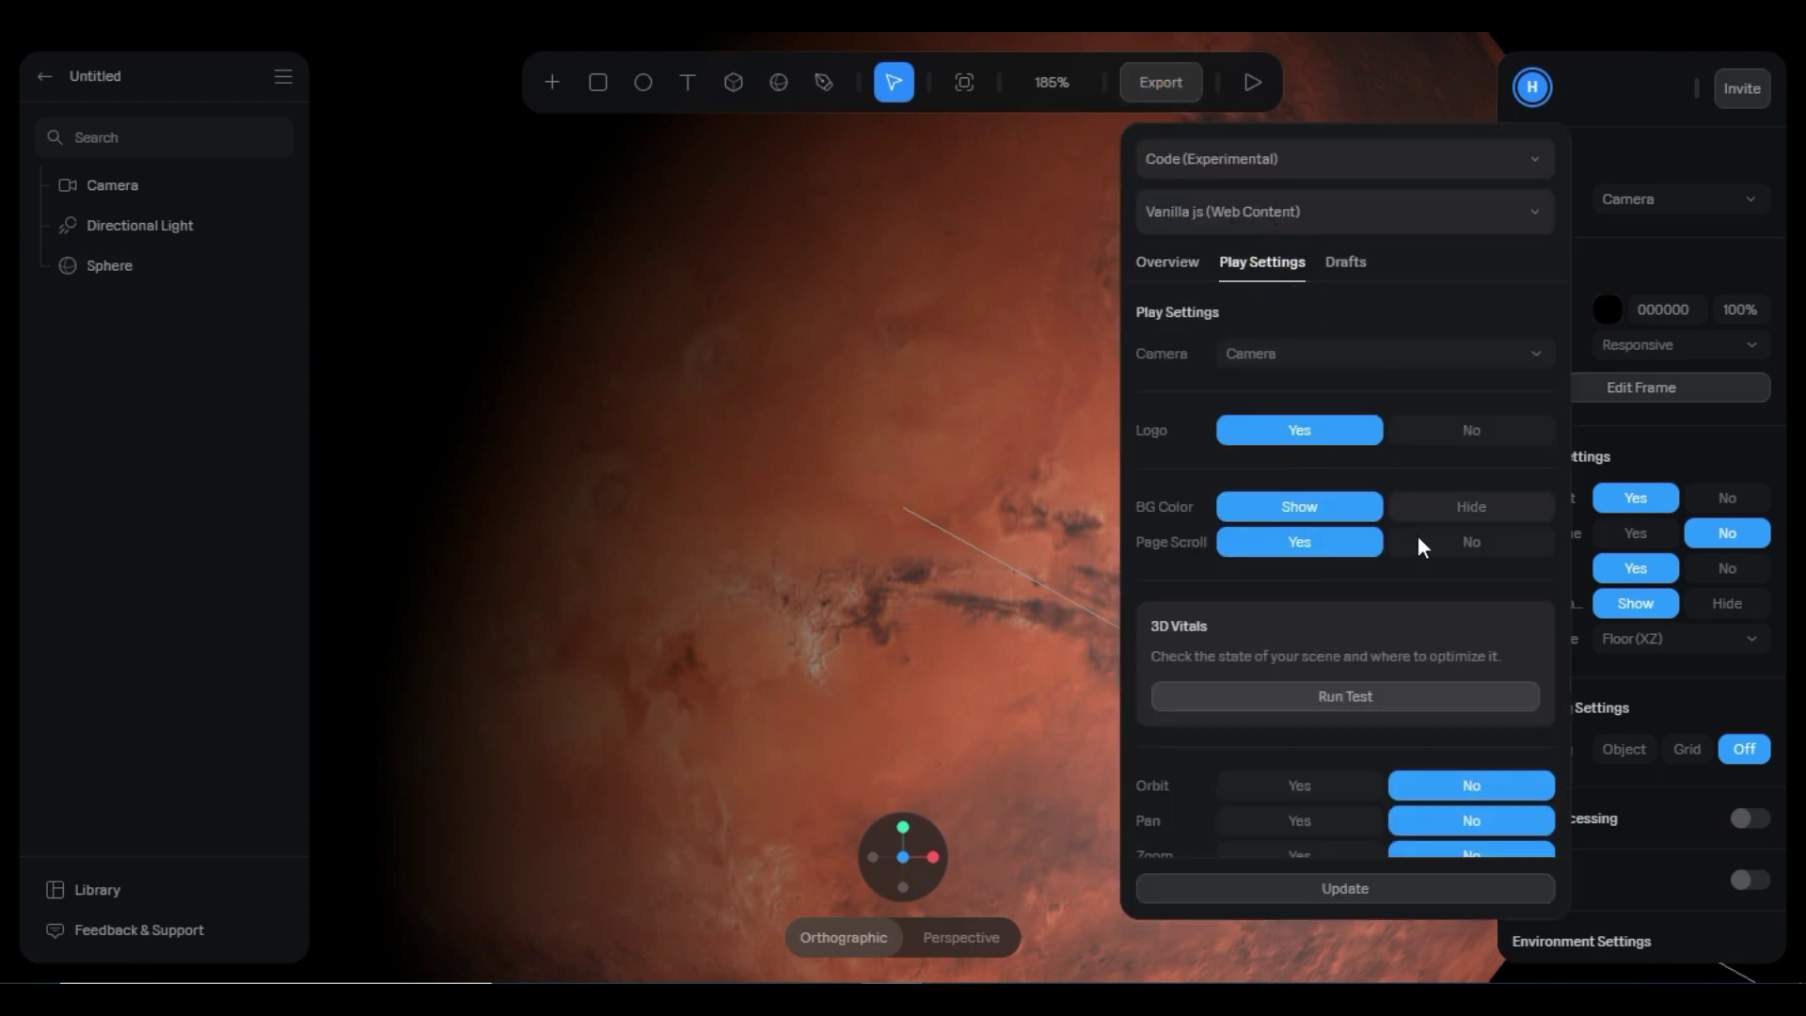
scroll(1414, 640, "down", 8)
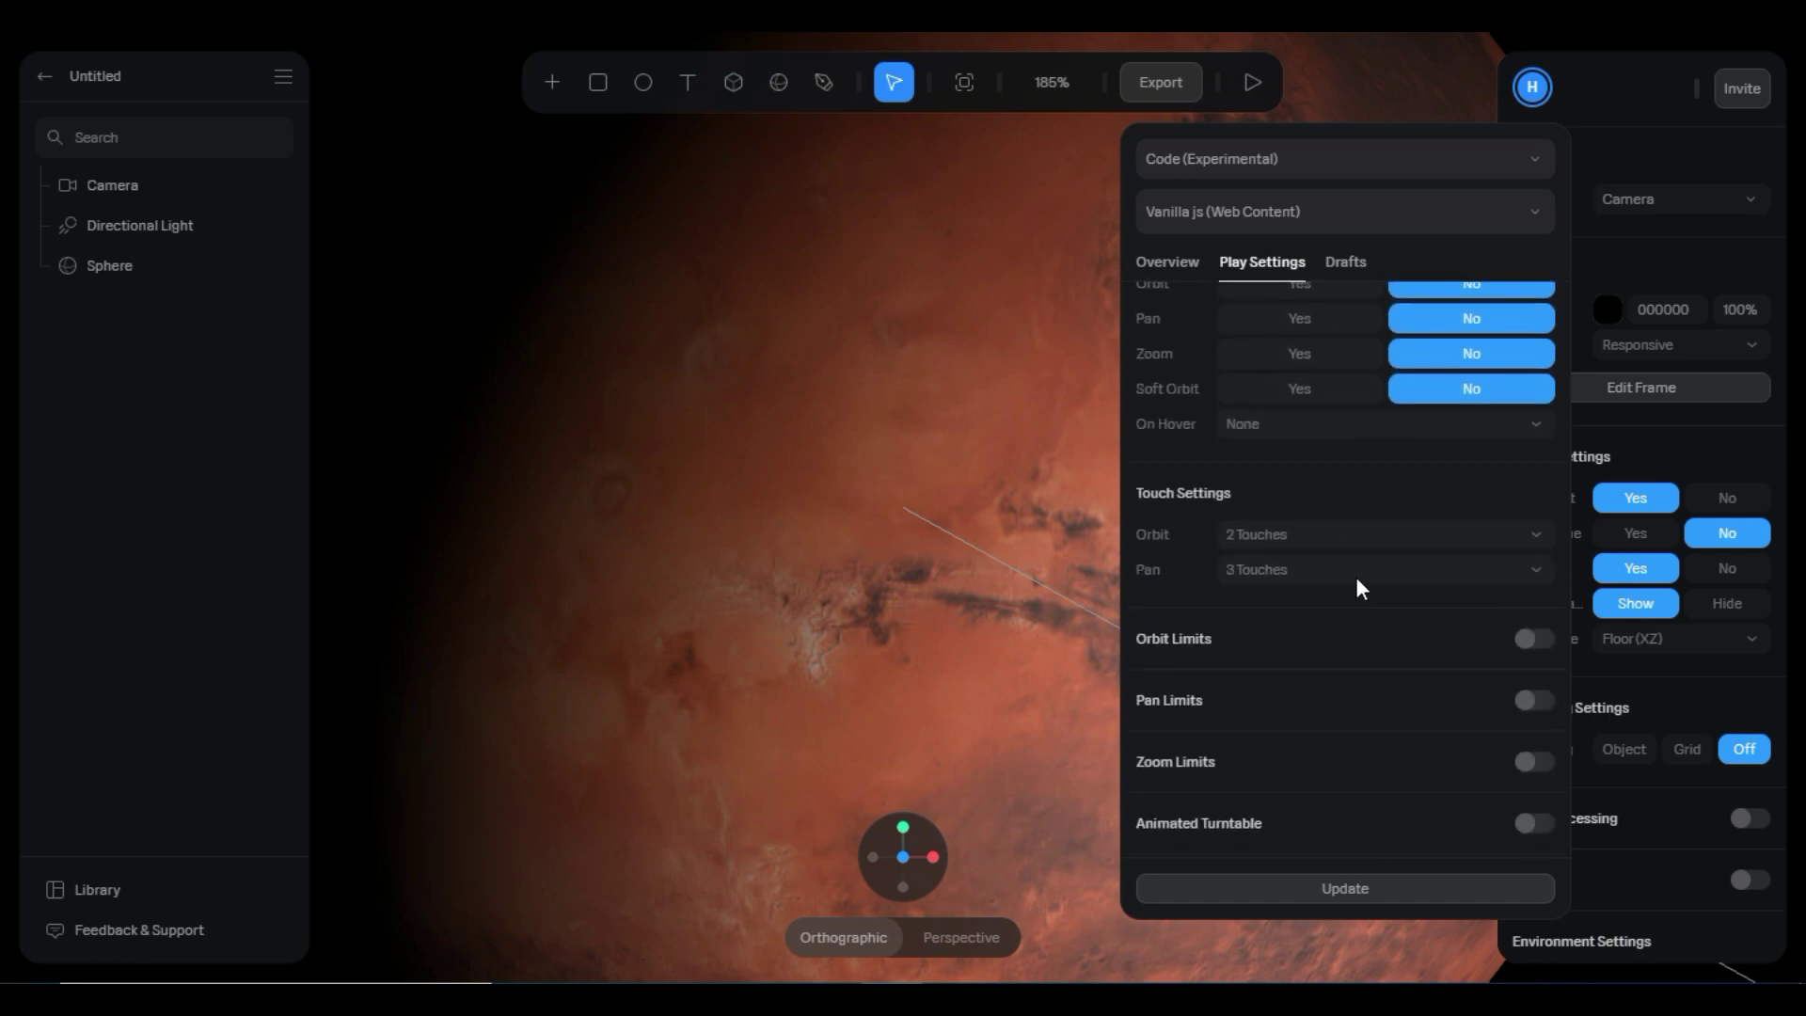
scroll(1378, 583, "down", 2)
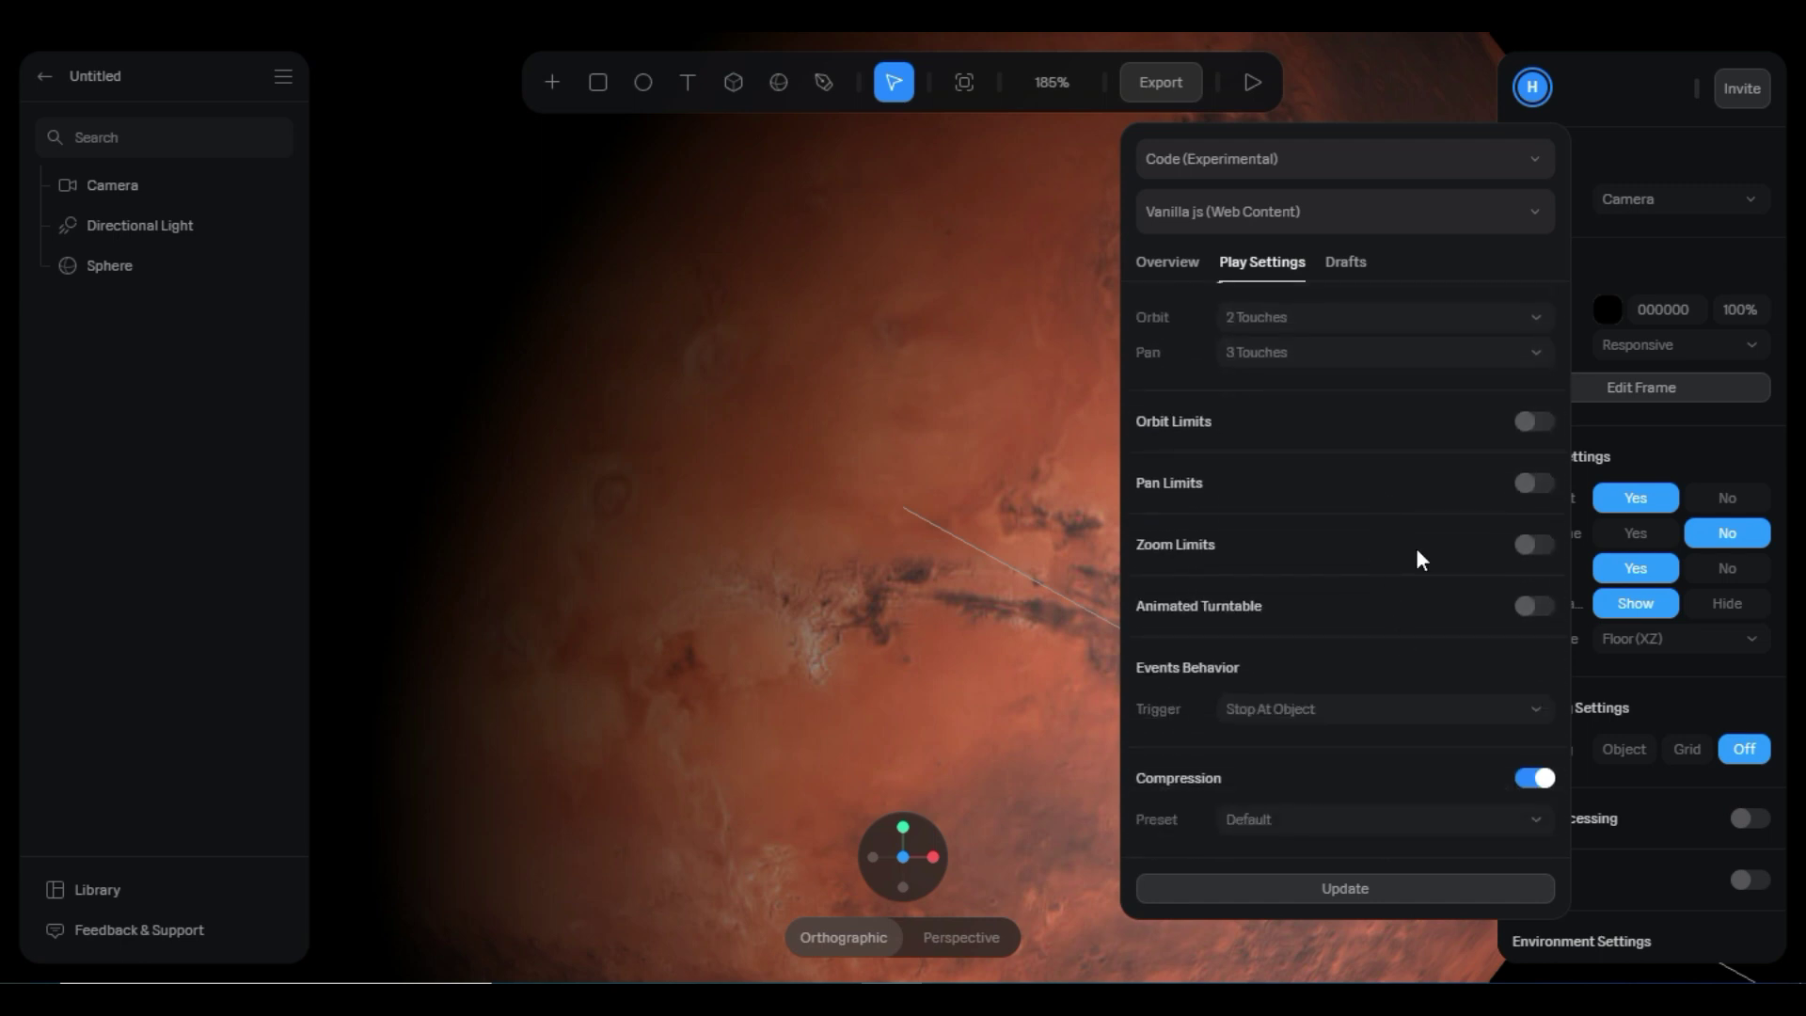
scroll(1464, 584, "up", 10)
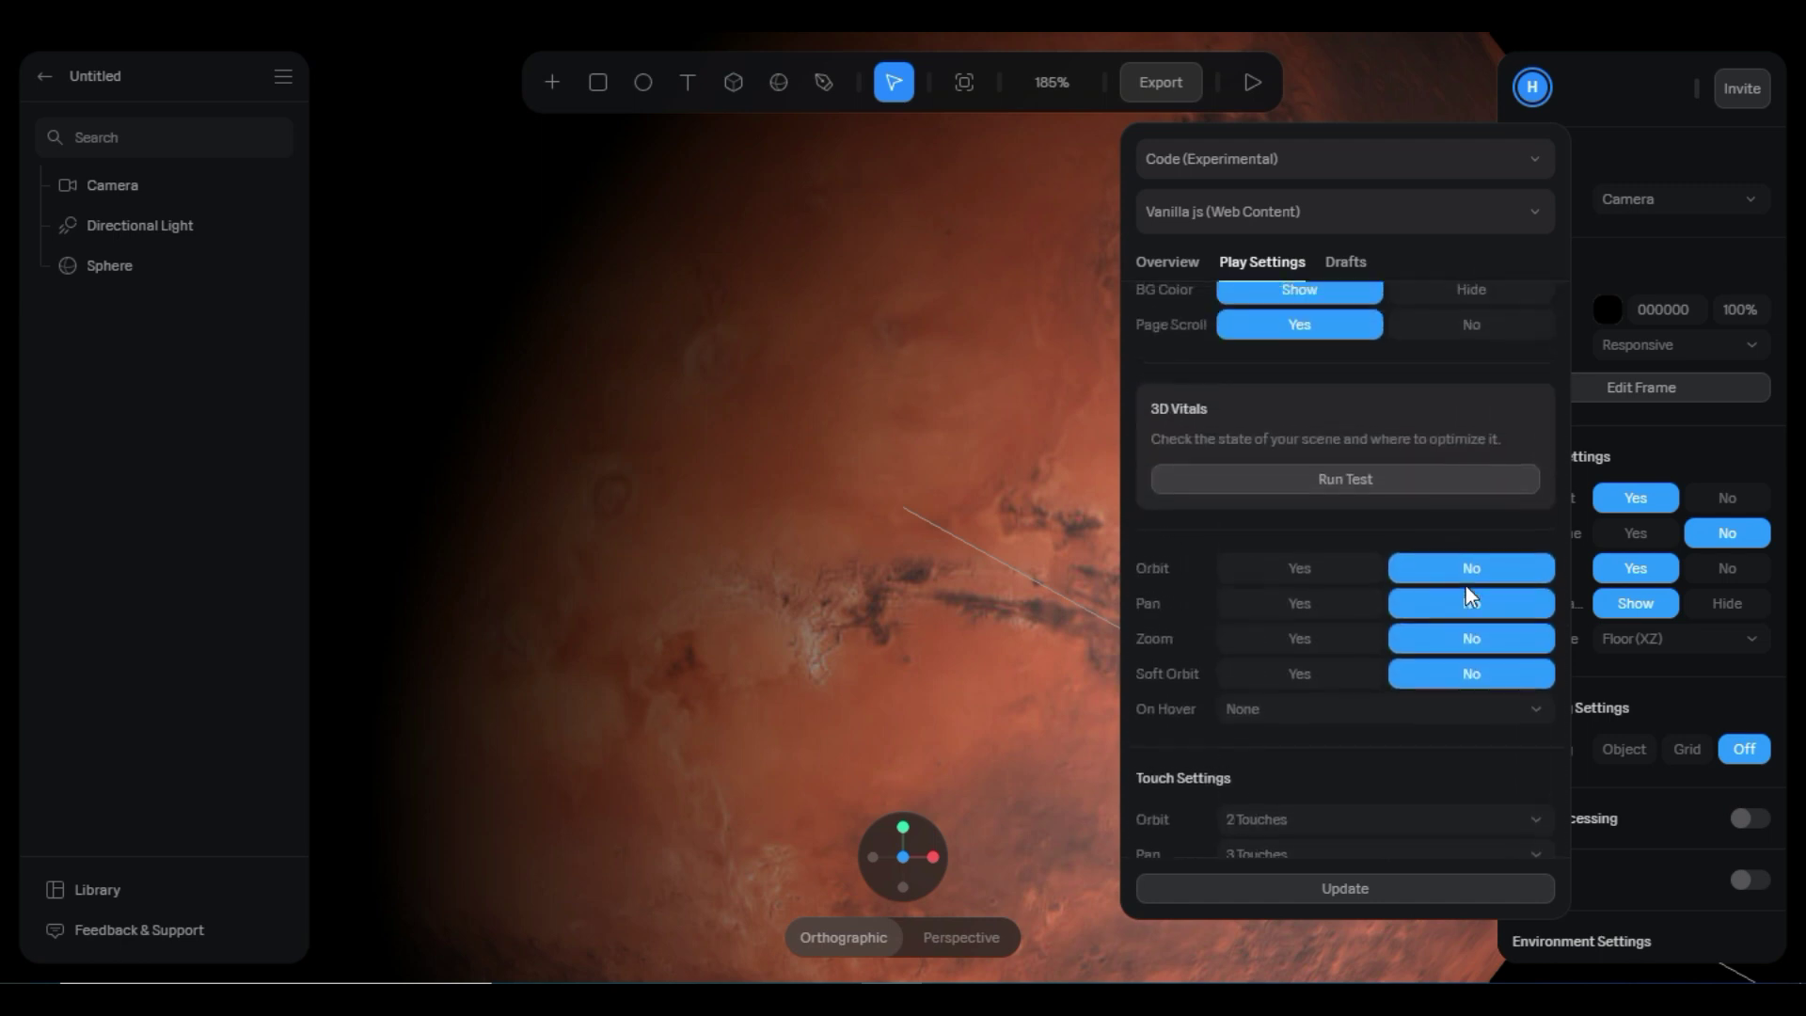
scroll(1183, 658, "down", 2)
scroll(1299, 679, "up", 3)
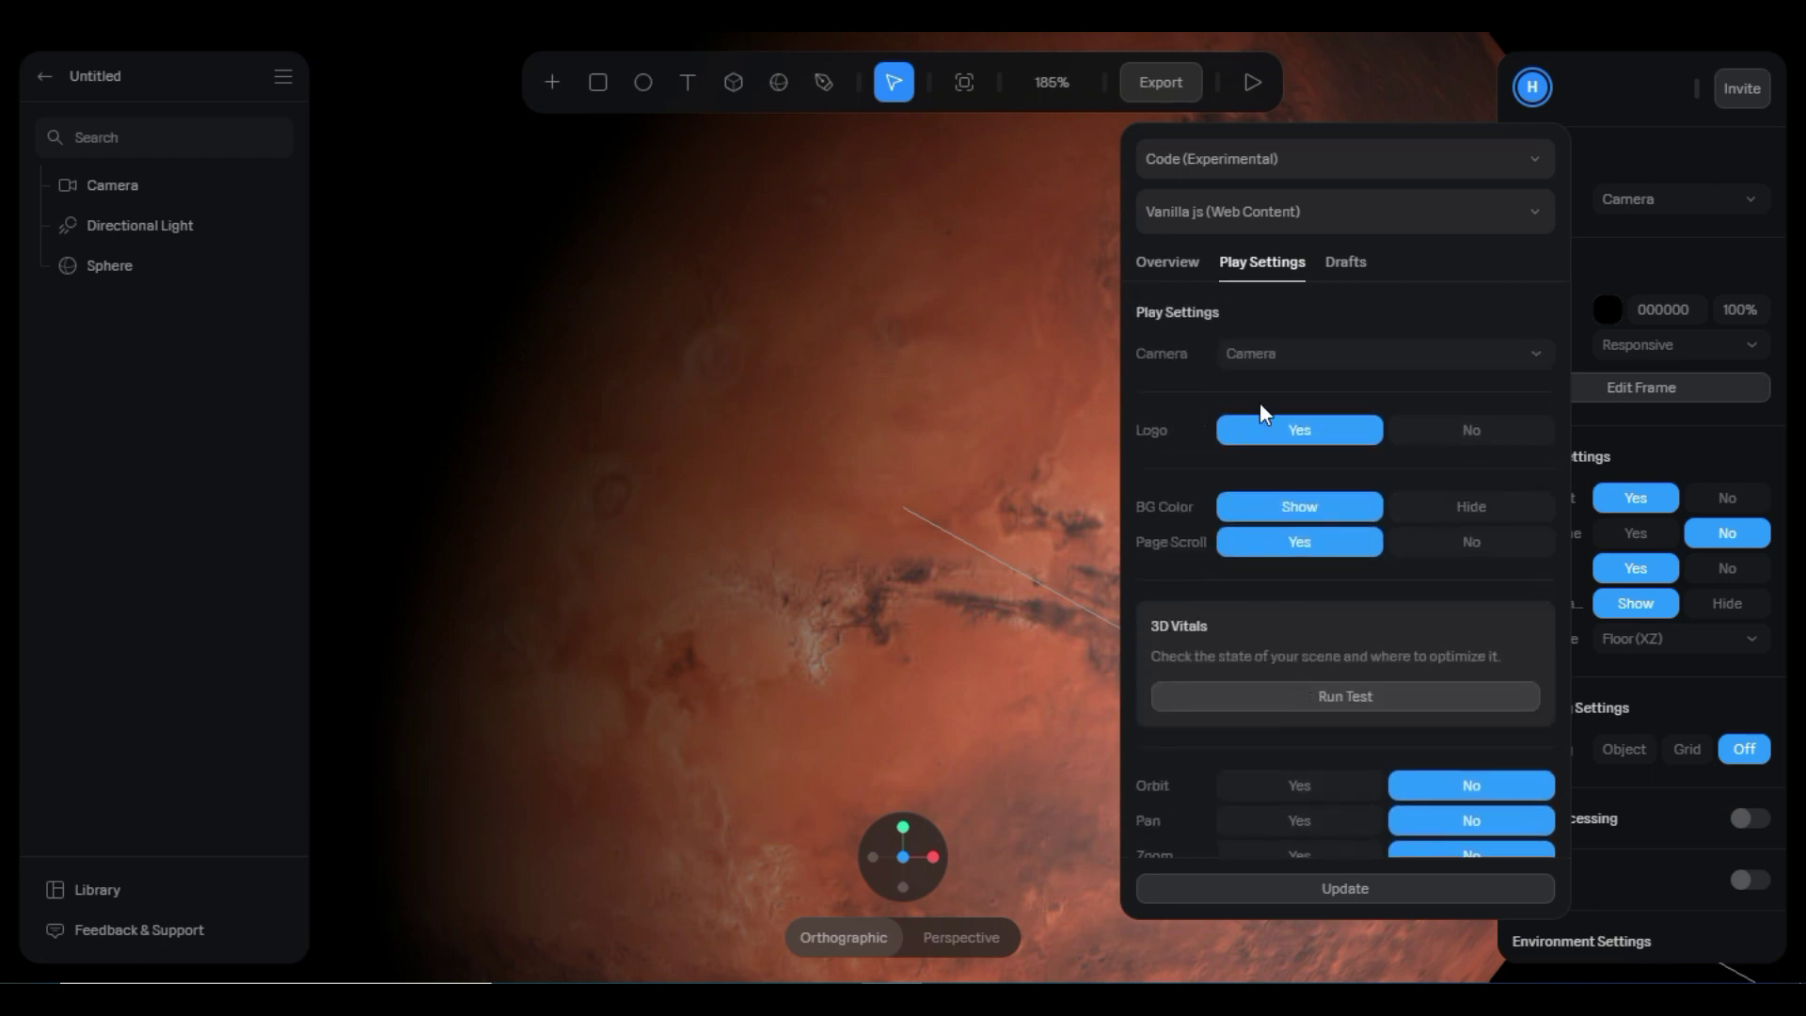
- Keep Camera as the export camera and download the vanilla JS scene as a bundled web content ZIP
left_click(1291, 353)
left_click(1290, 353)
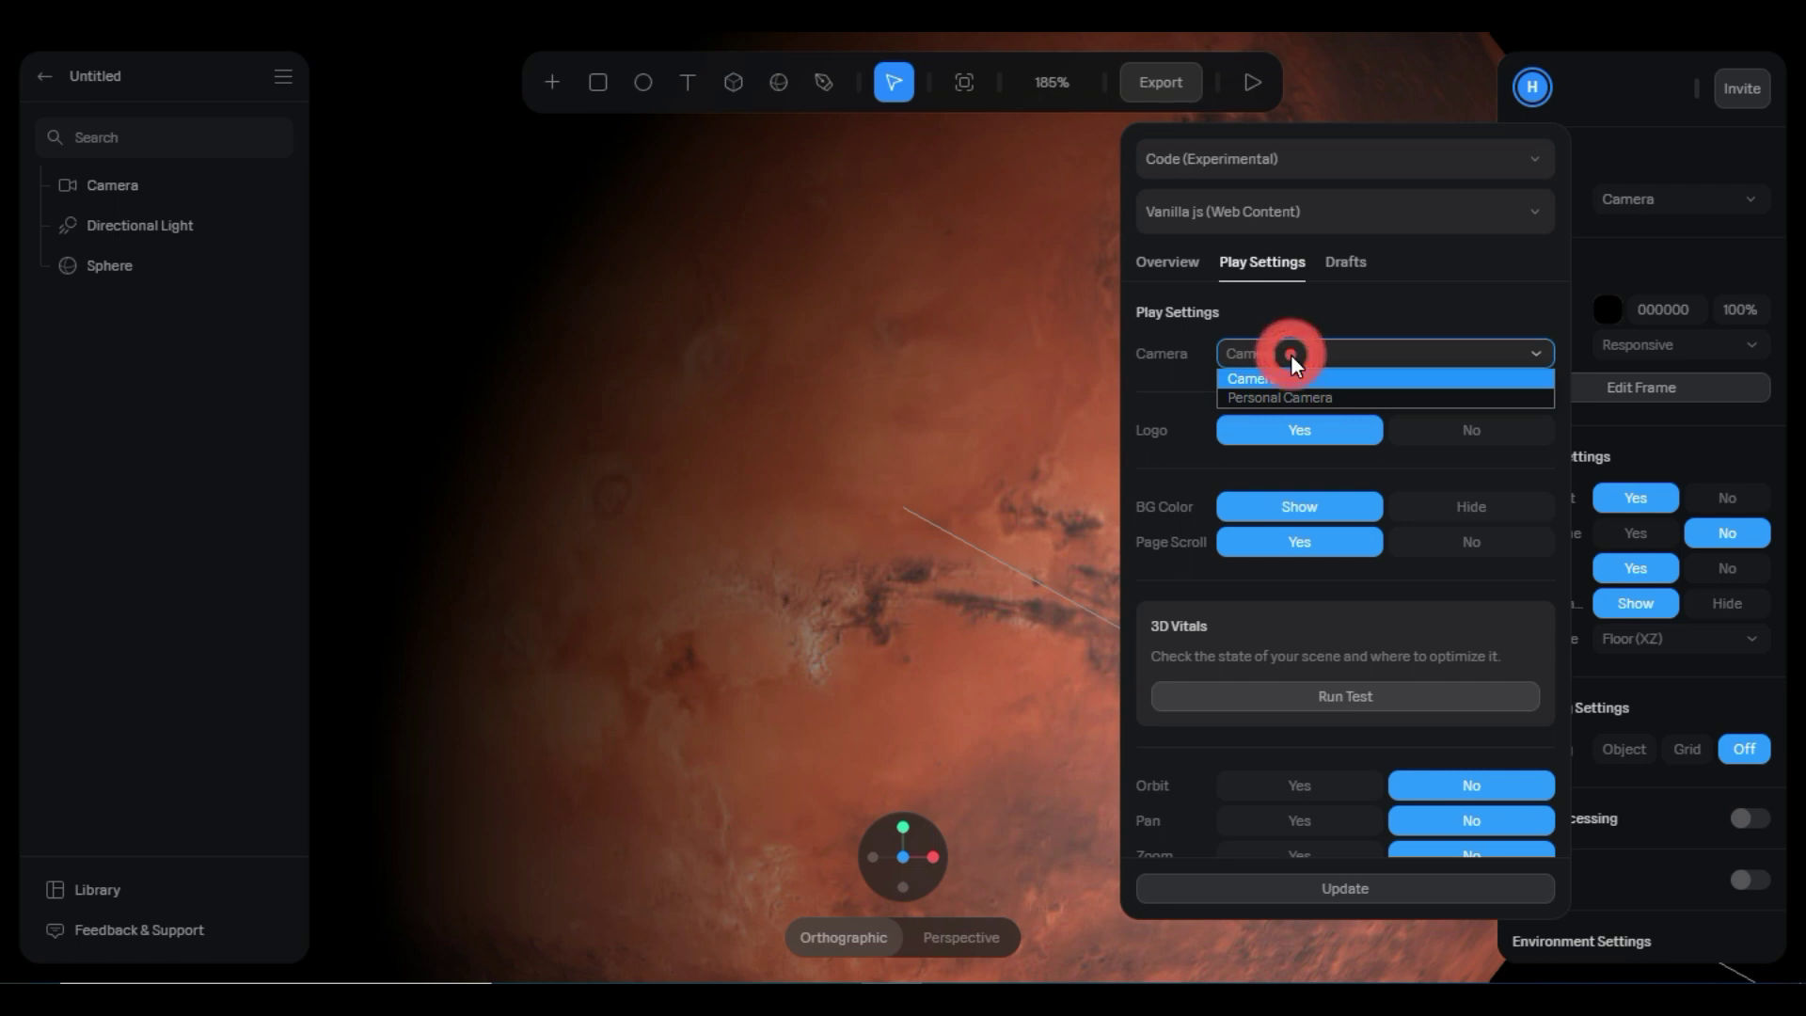
left_click(1162, 263)
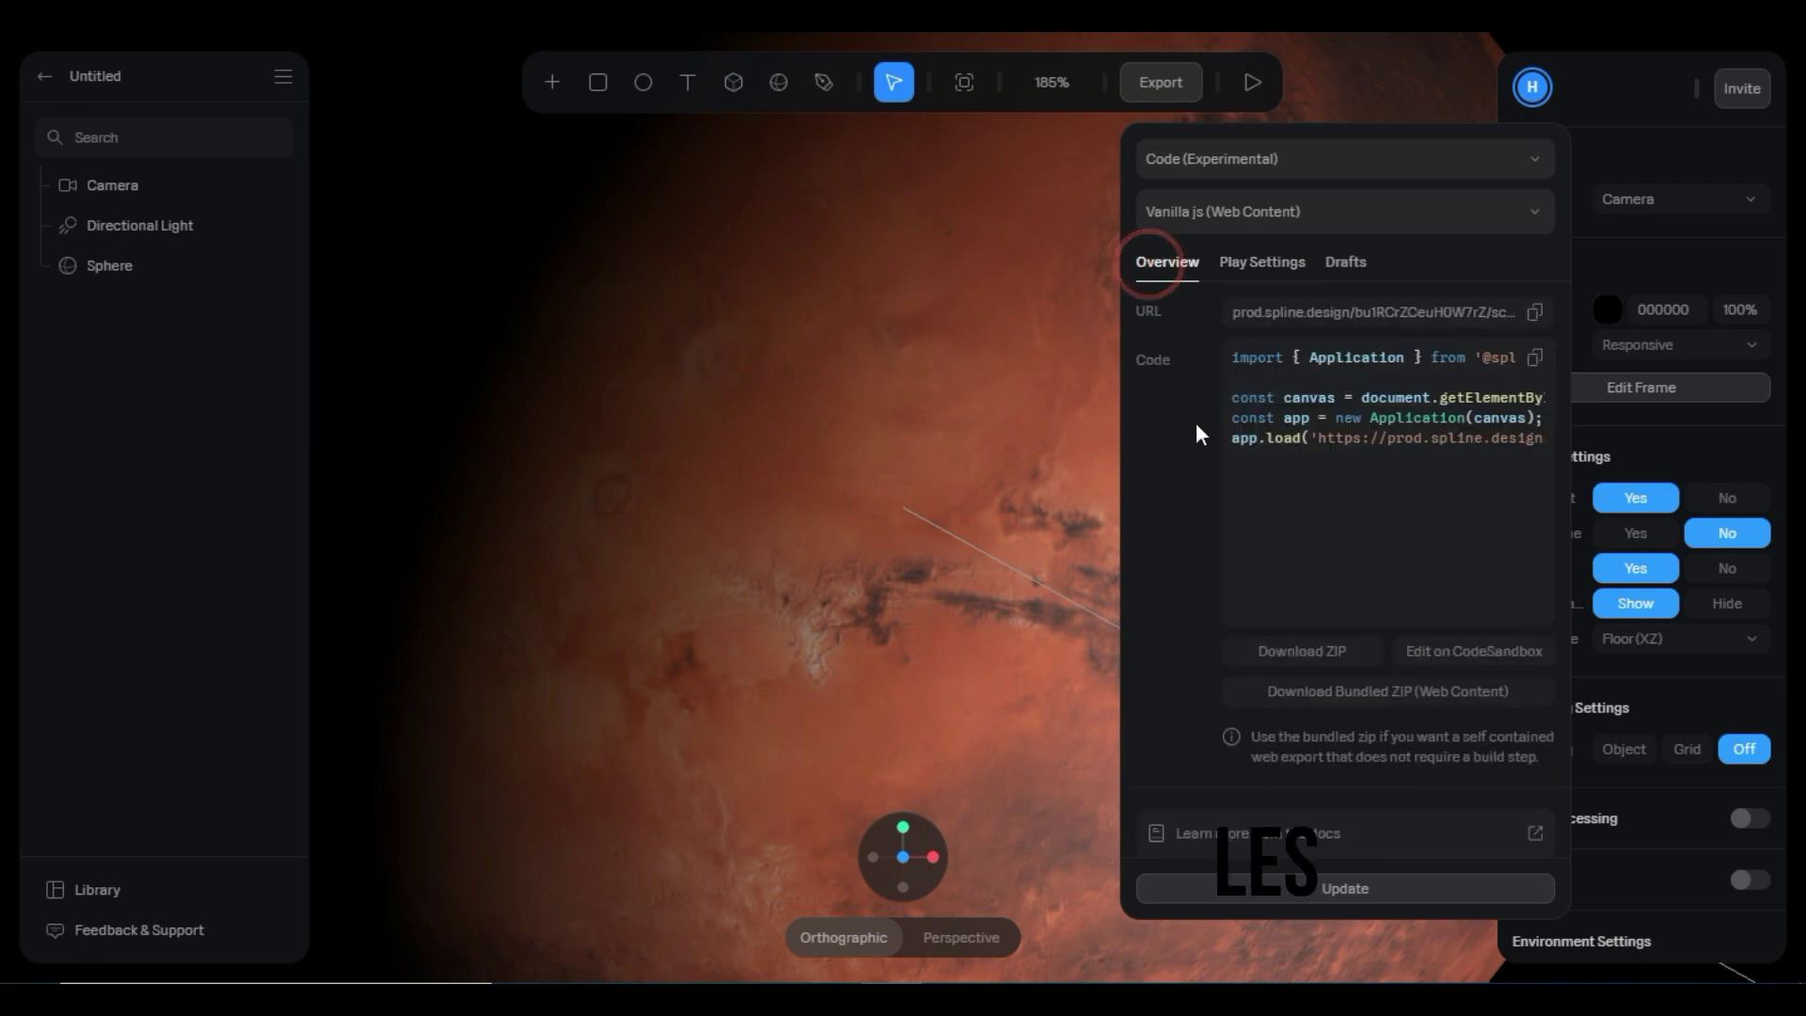
left_click(1291, 686)
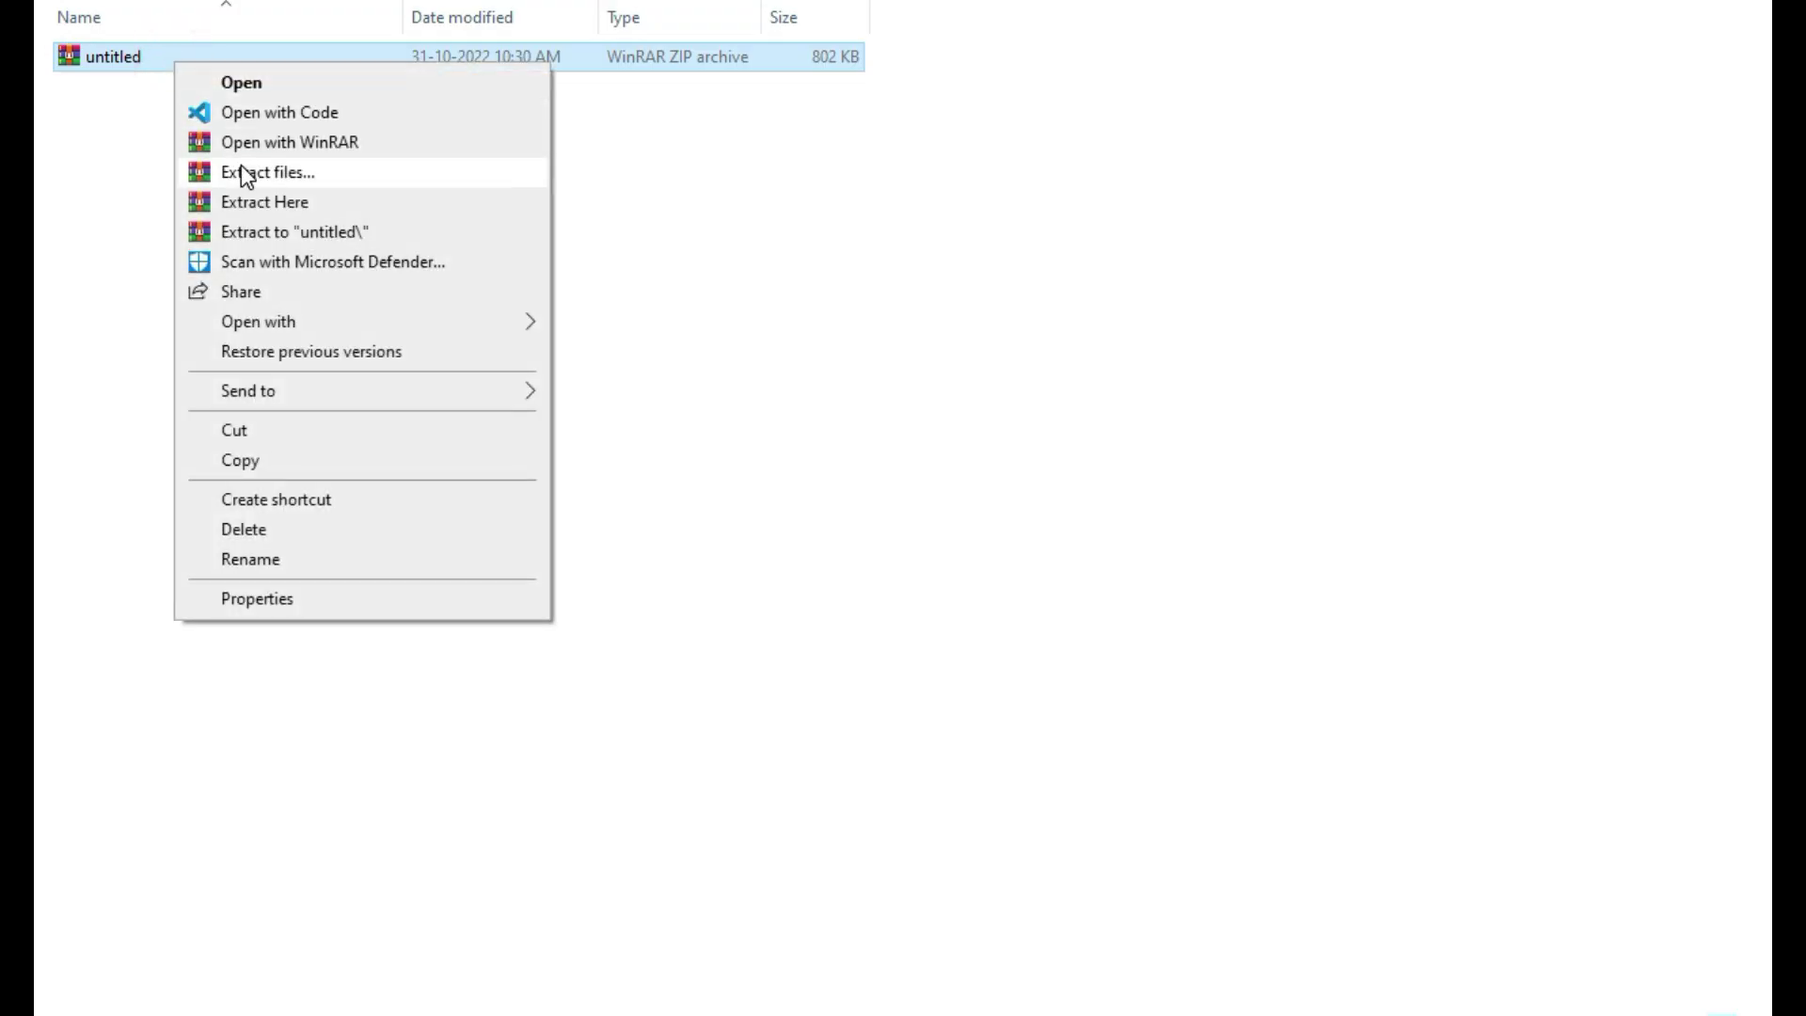
- Extract the downloaded untitled archive into the Planet\untitled folder with the Extract and update files mode
left_click(242, 169)
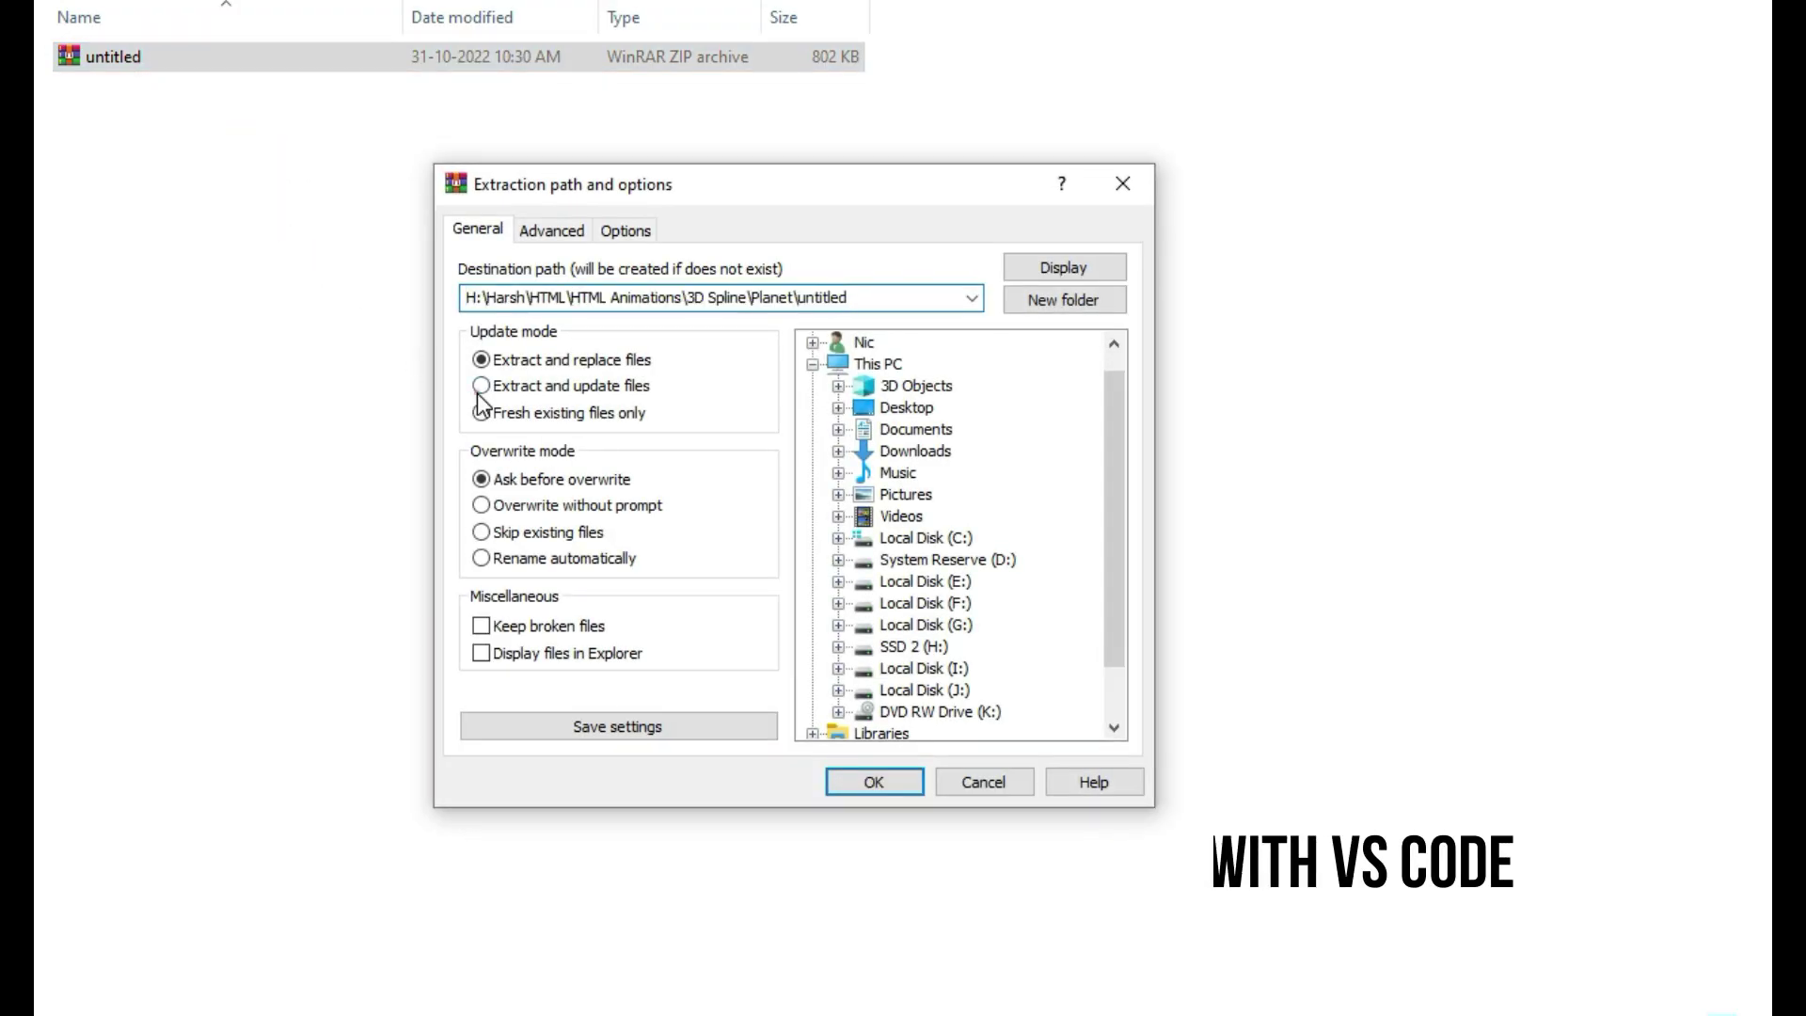
left_click(479, 387)
left_click(877, 780)
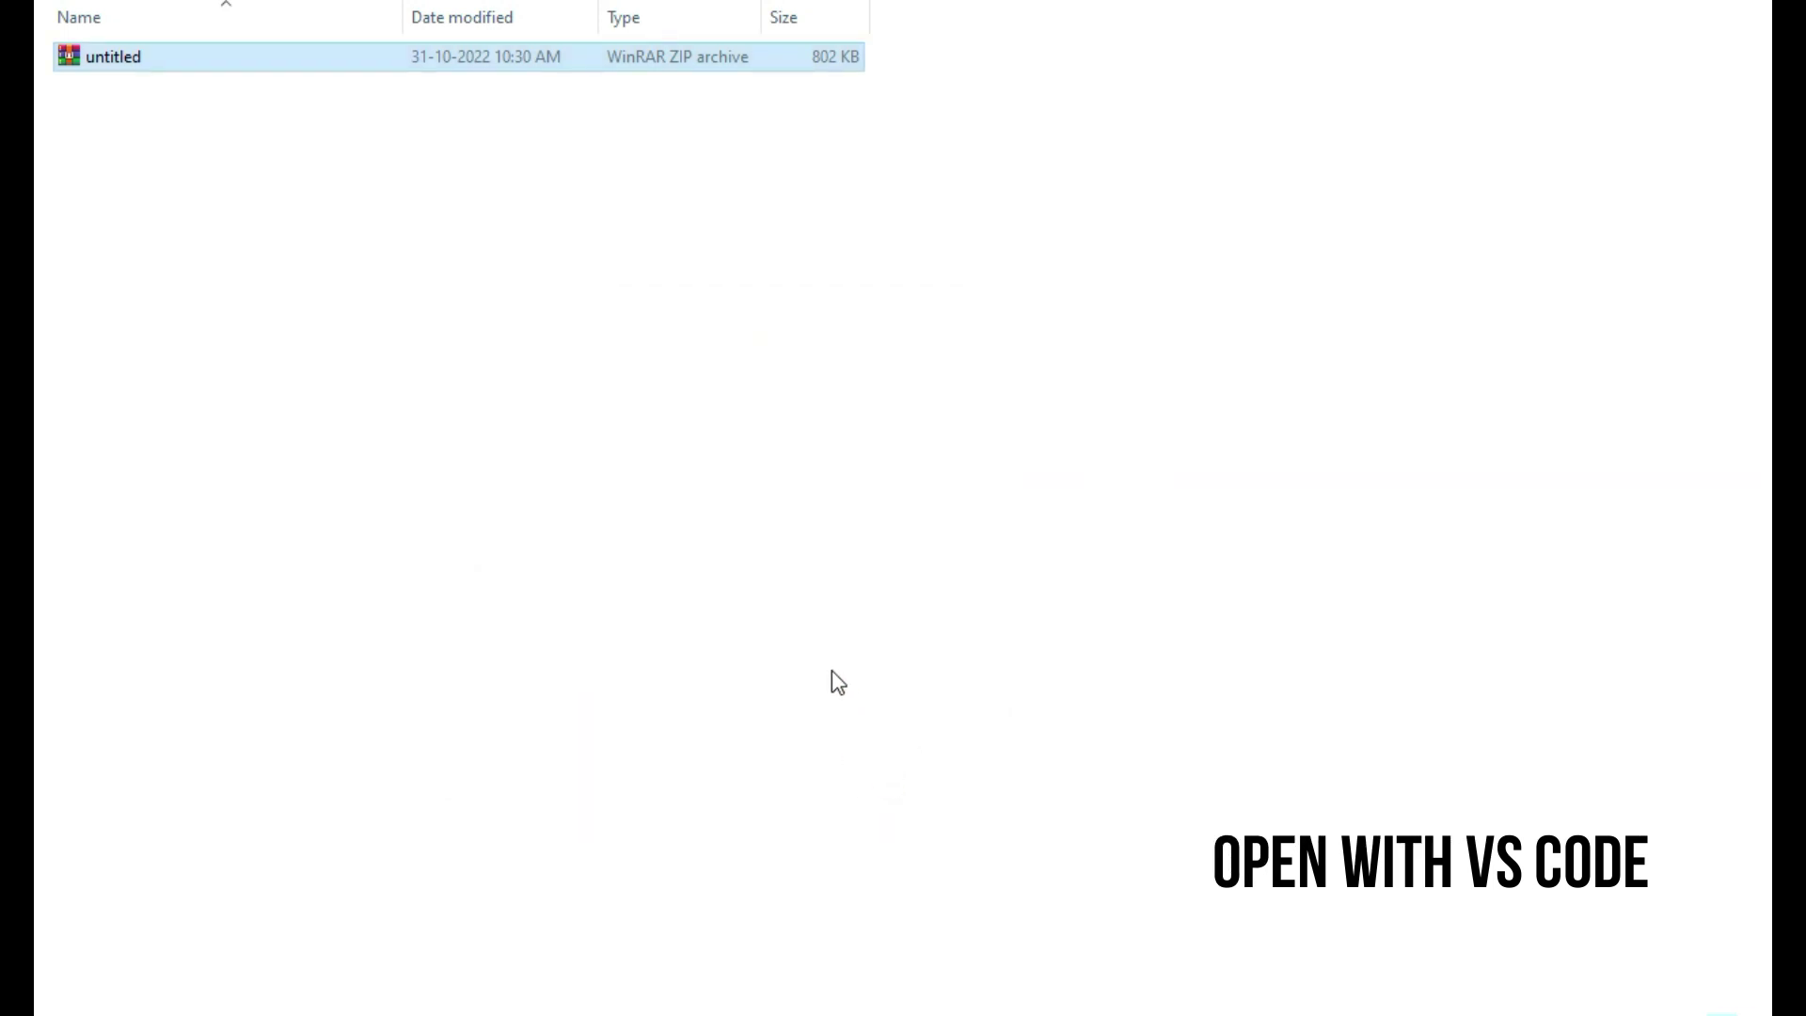
- Open the extracted untitled folder in Visual Studio Code and display index.html
left_click(309, 61)
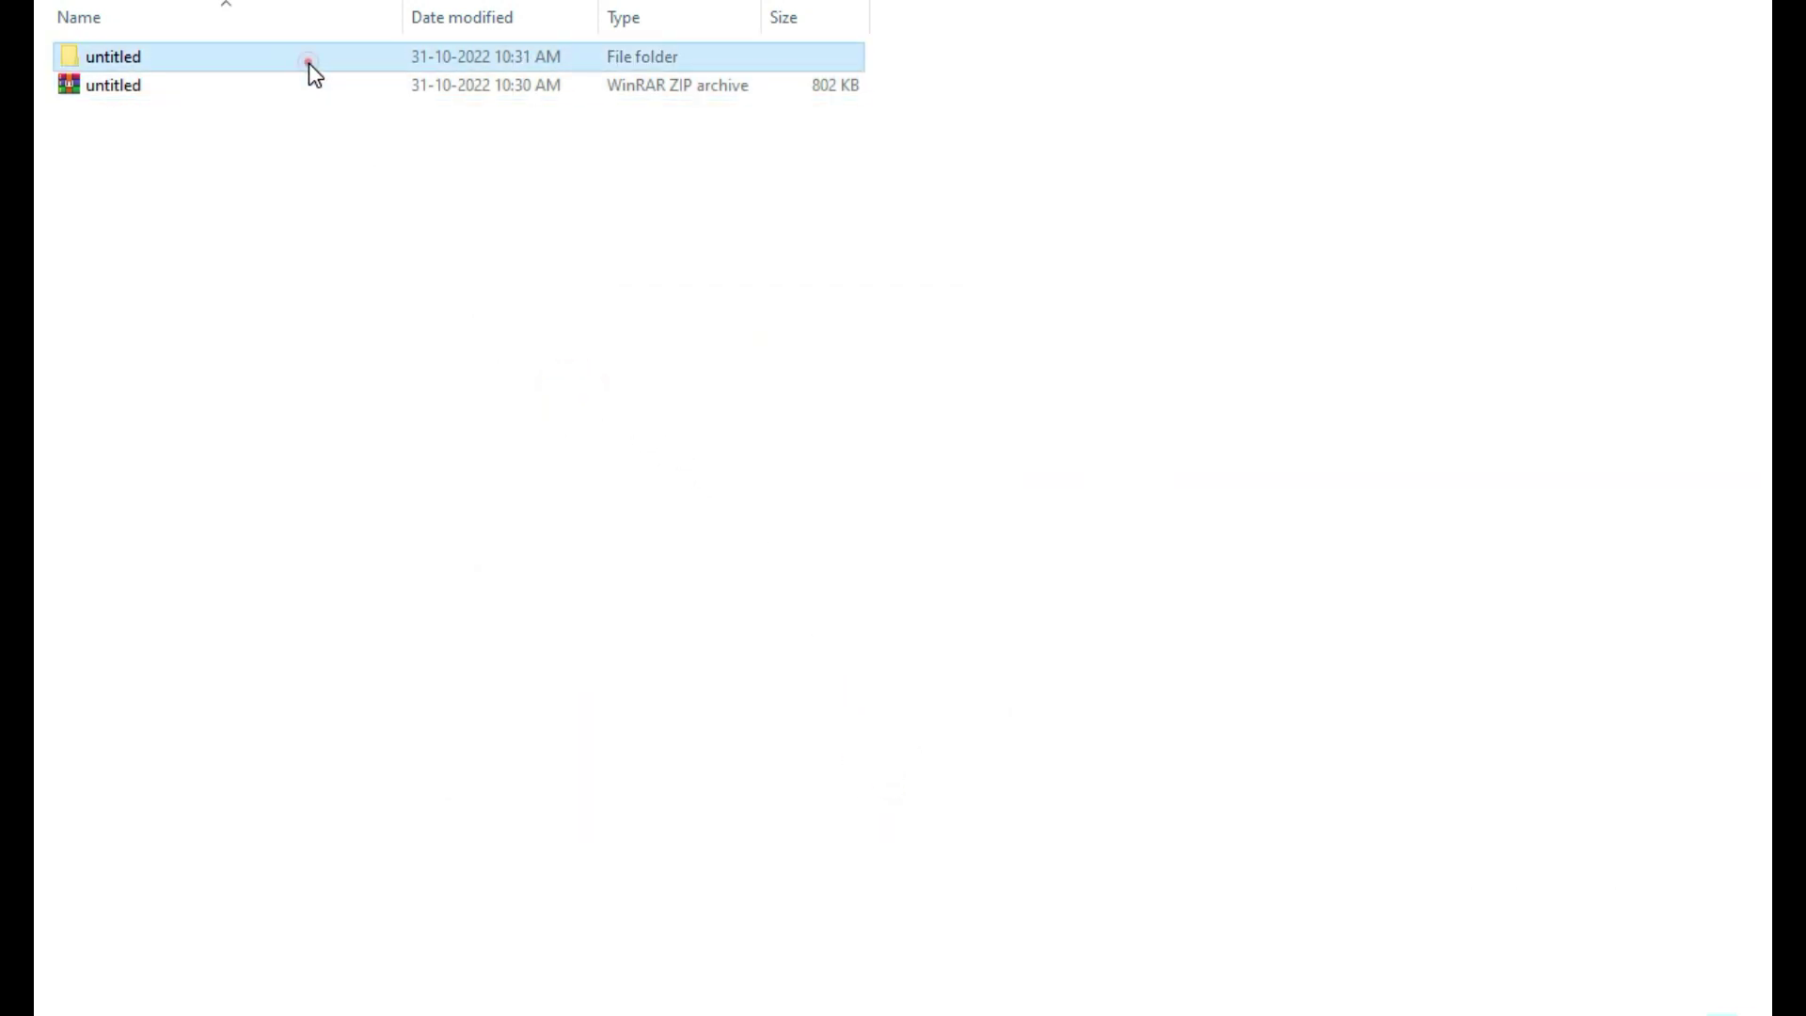
double_click(308, 64)
right_click(268, 227)
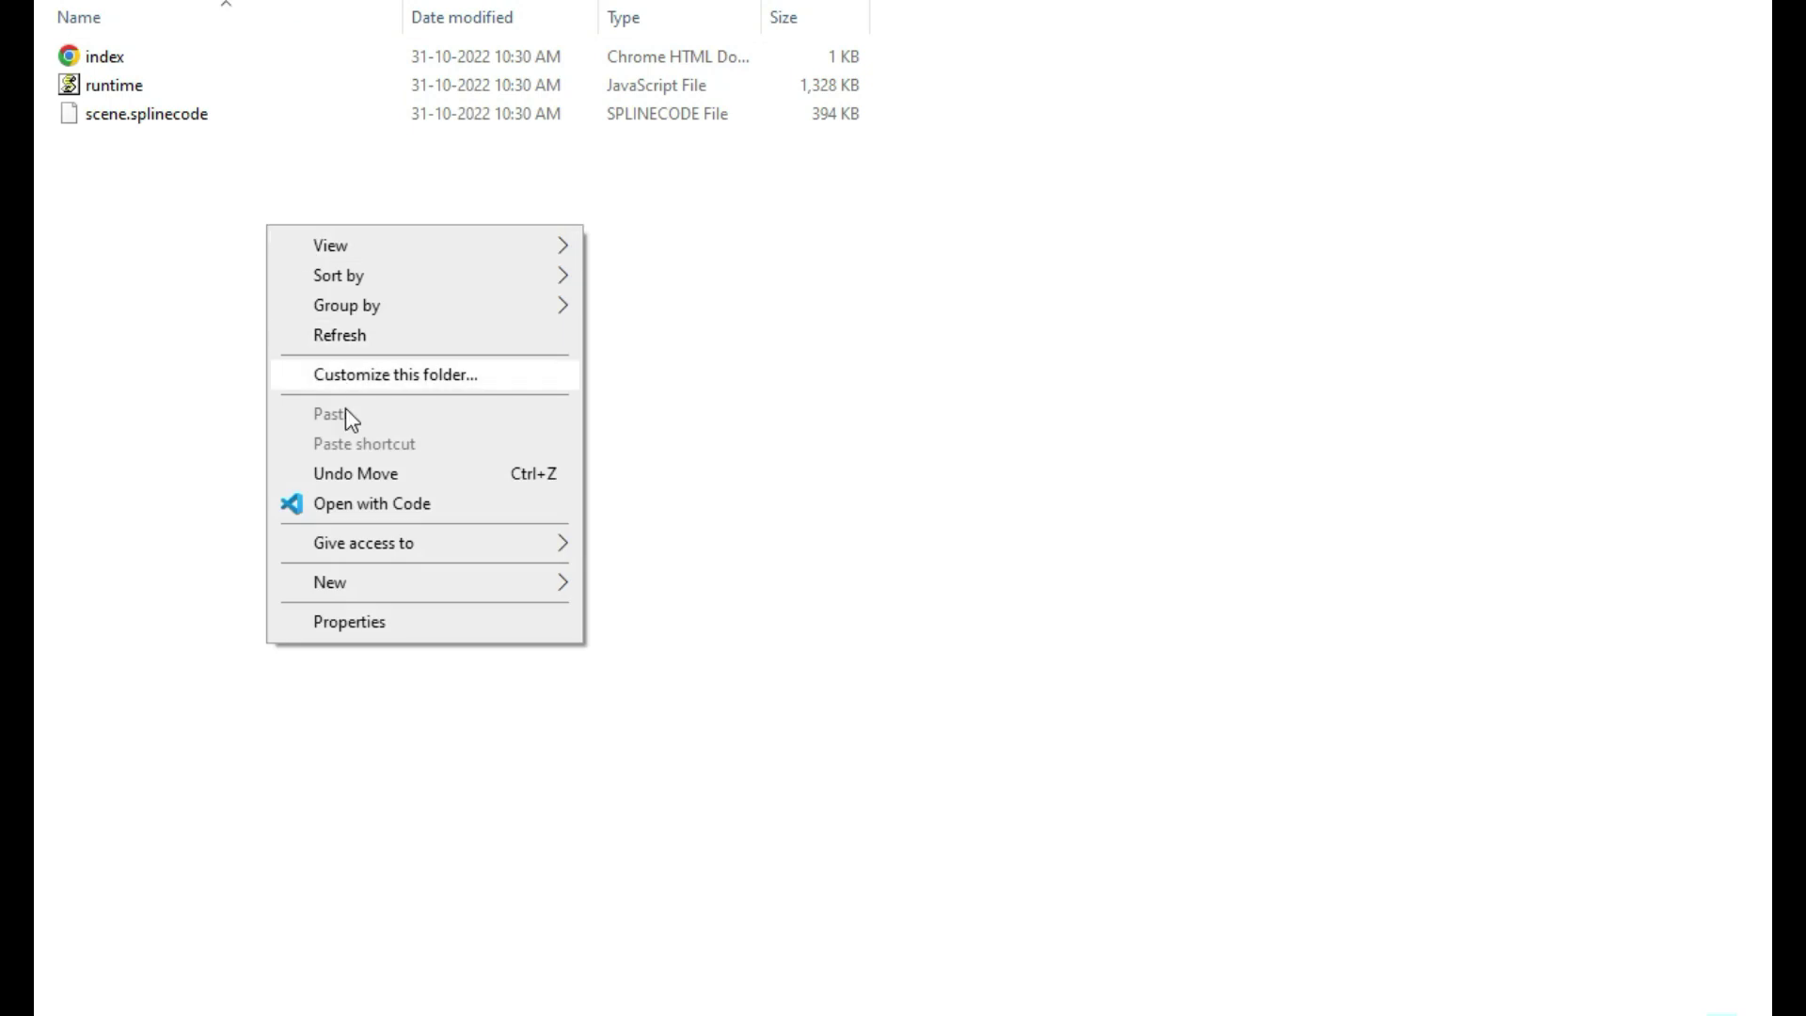
left_click(351, 508)
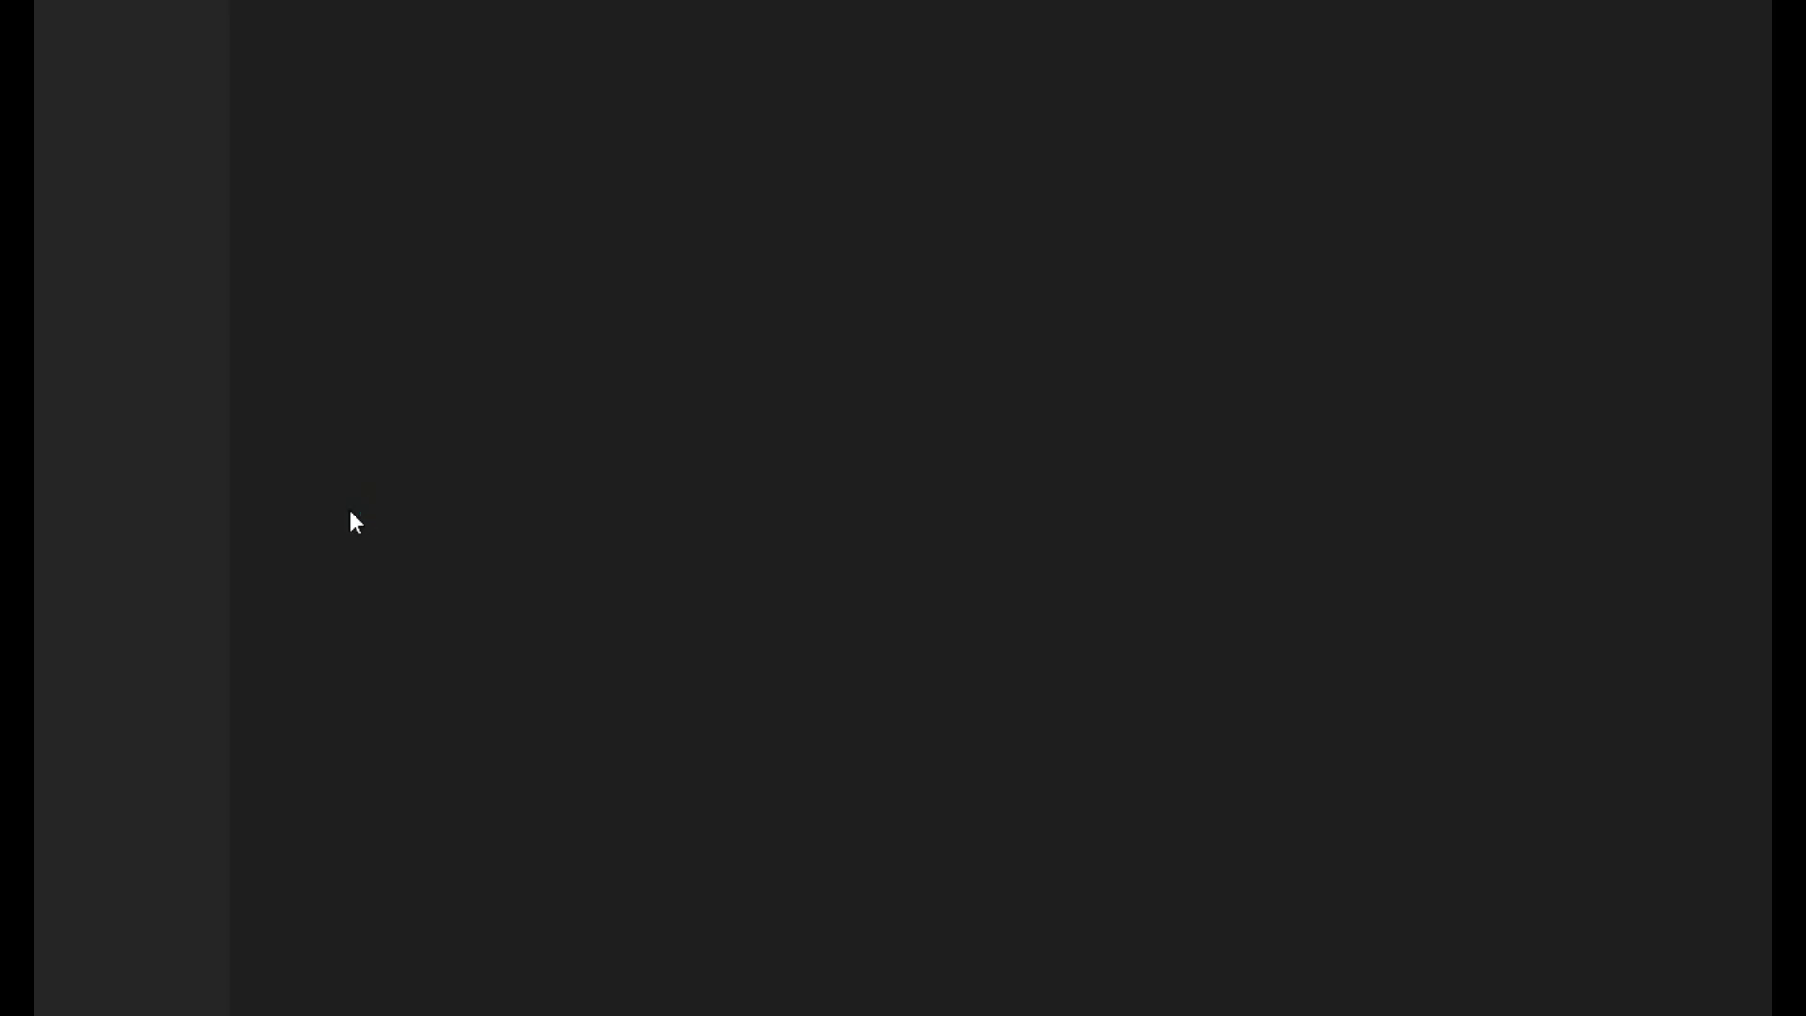
left_click(289, 128)
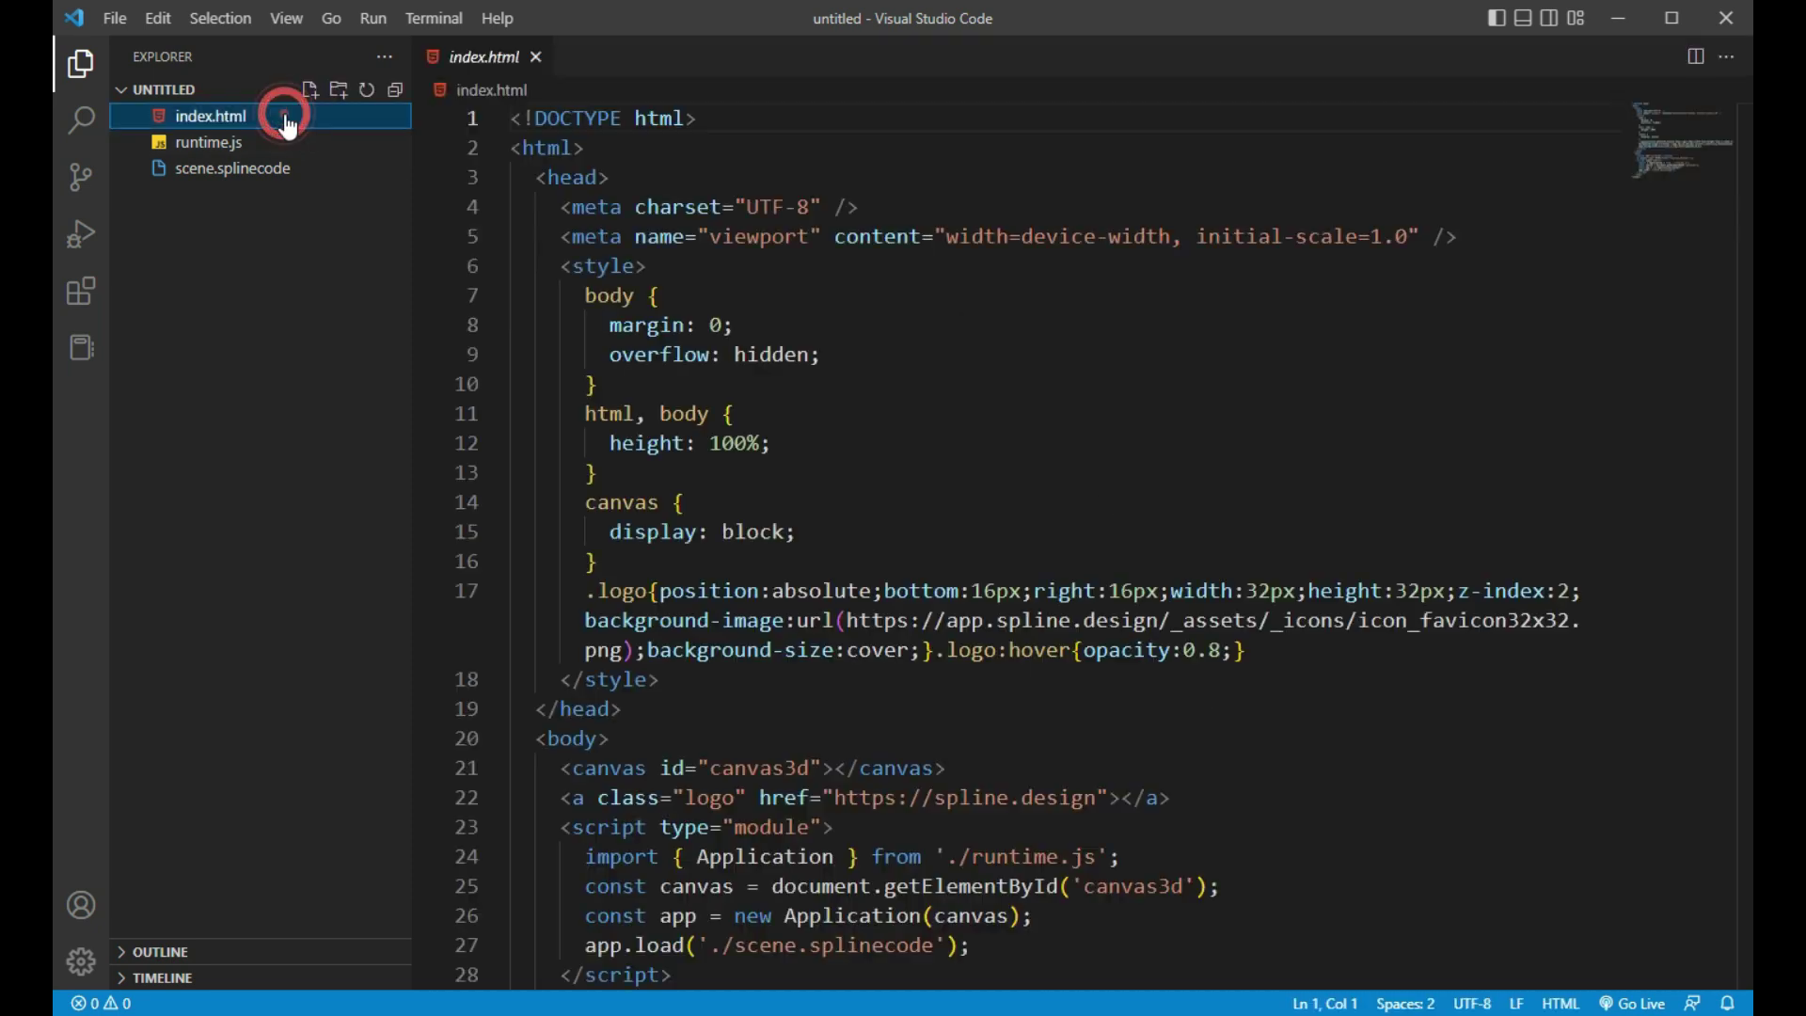
- Review the code of index.html and preview the served page in the browser before returning to the editor
scroll(1211, 464, "down", 5)
scroll(1209, 467, "up", 5)
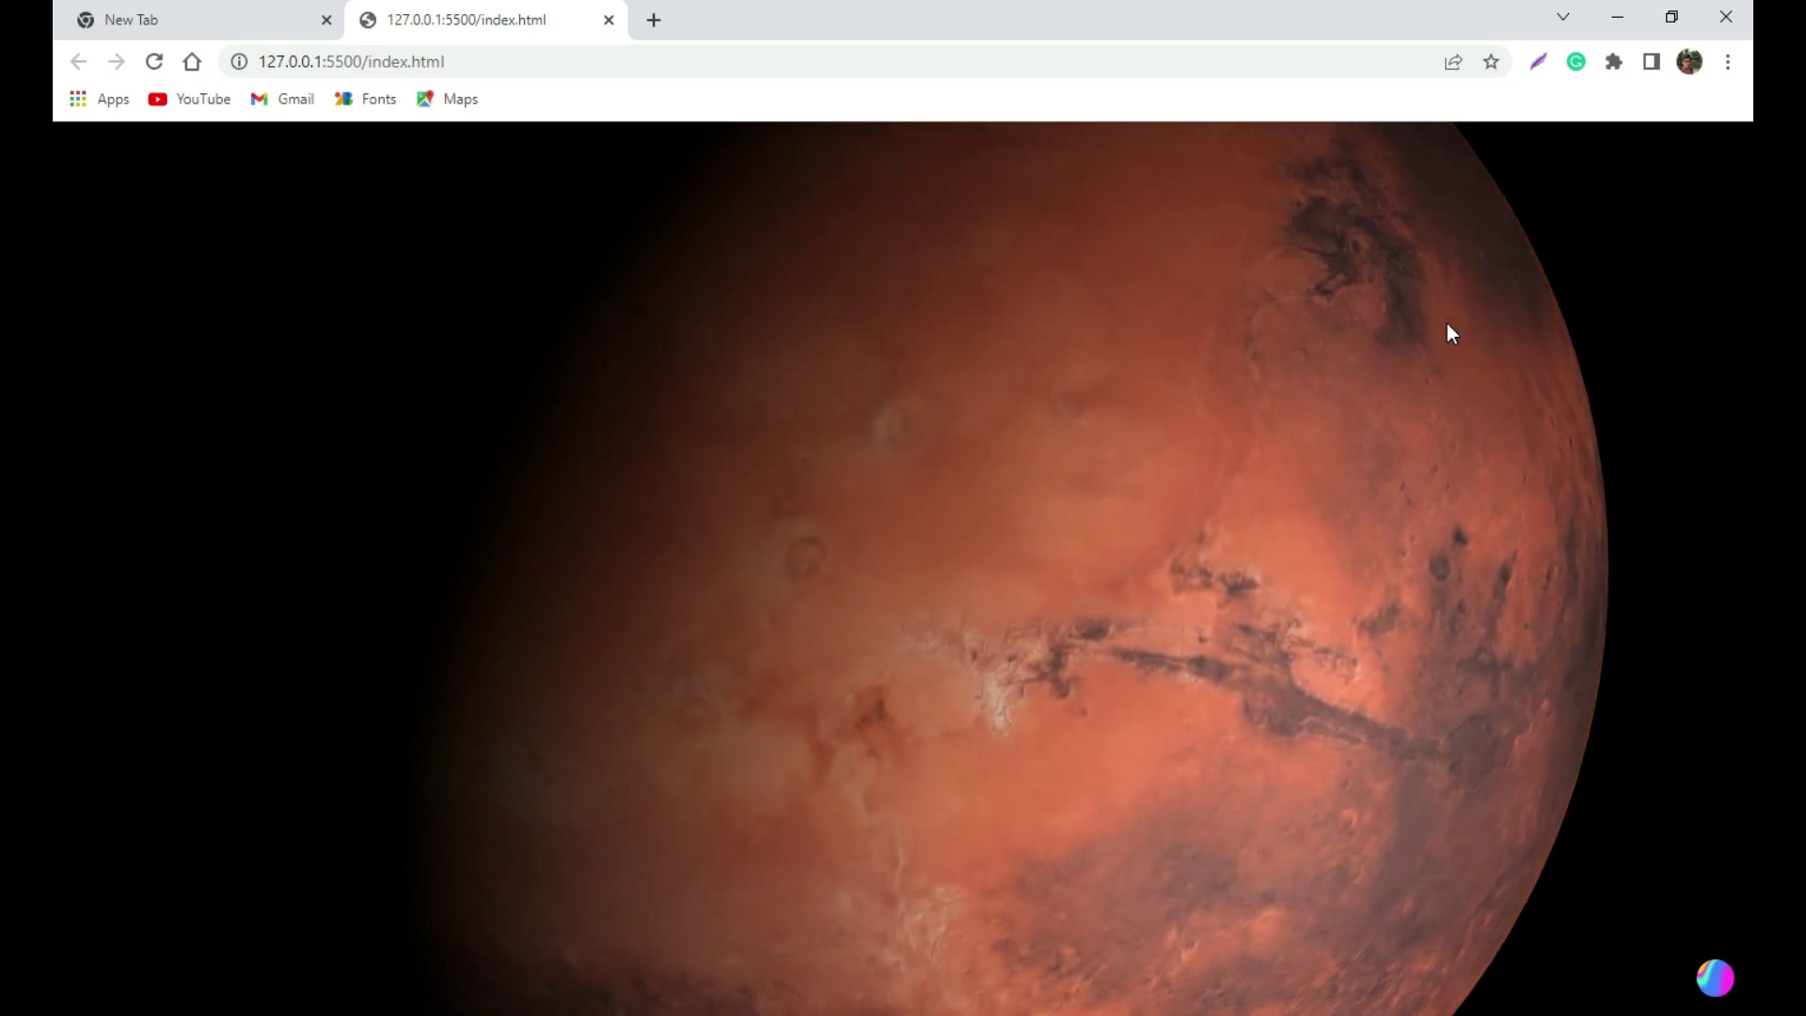
key("alt+Tab")
left_click(1721, 901)
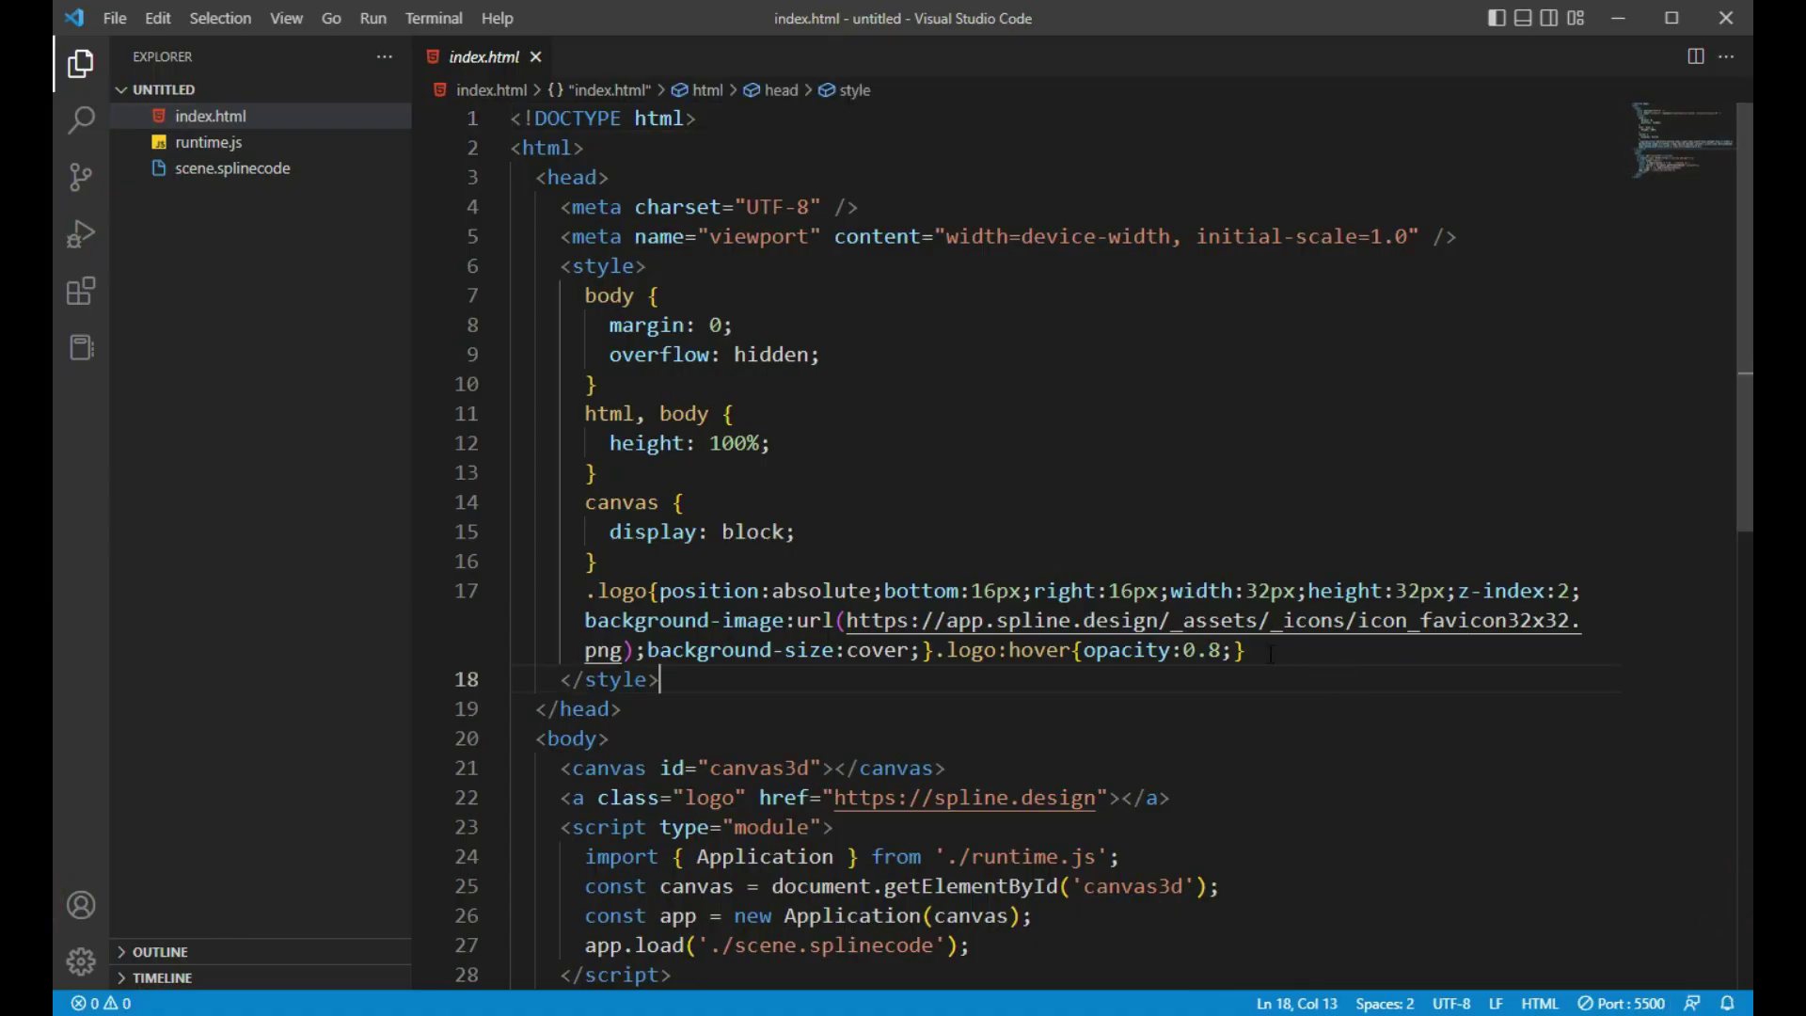
- Delete the Spline logo link from the body and the .logo rules from the style block
scroll(1251, 656, "down", 2)
left_click_drag(1185, 682, 423, 670)
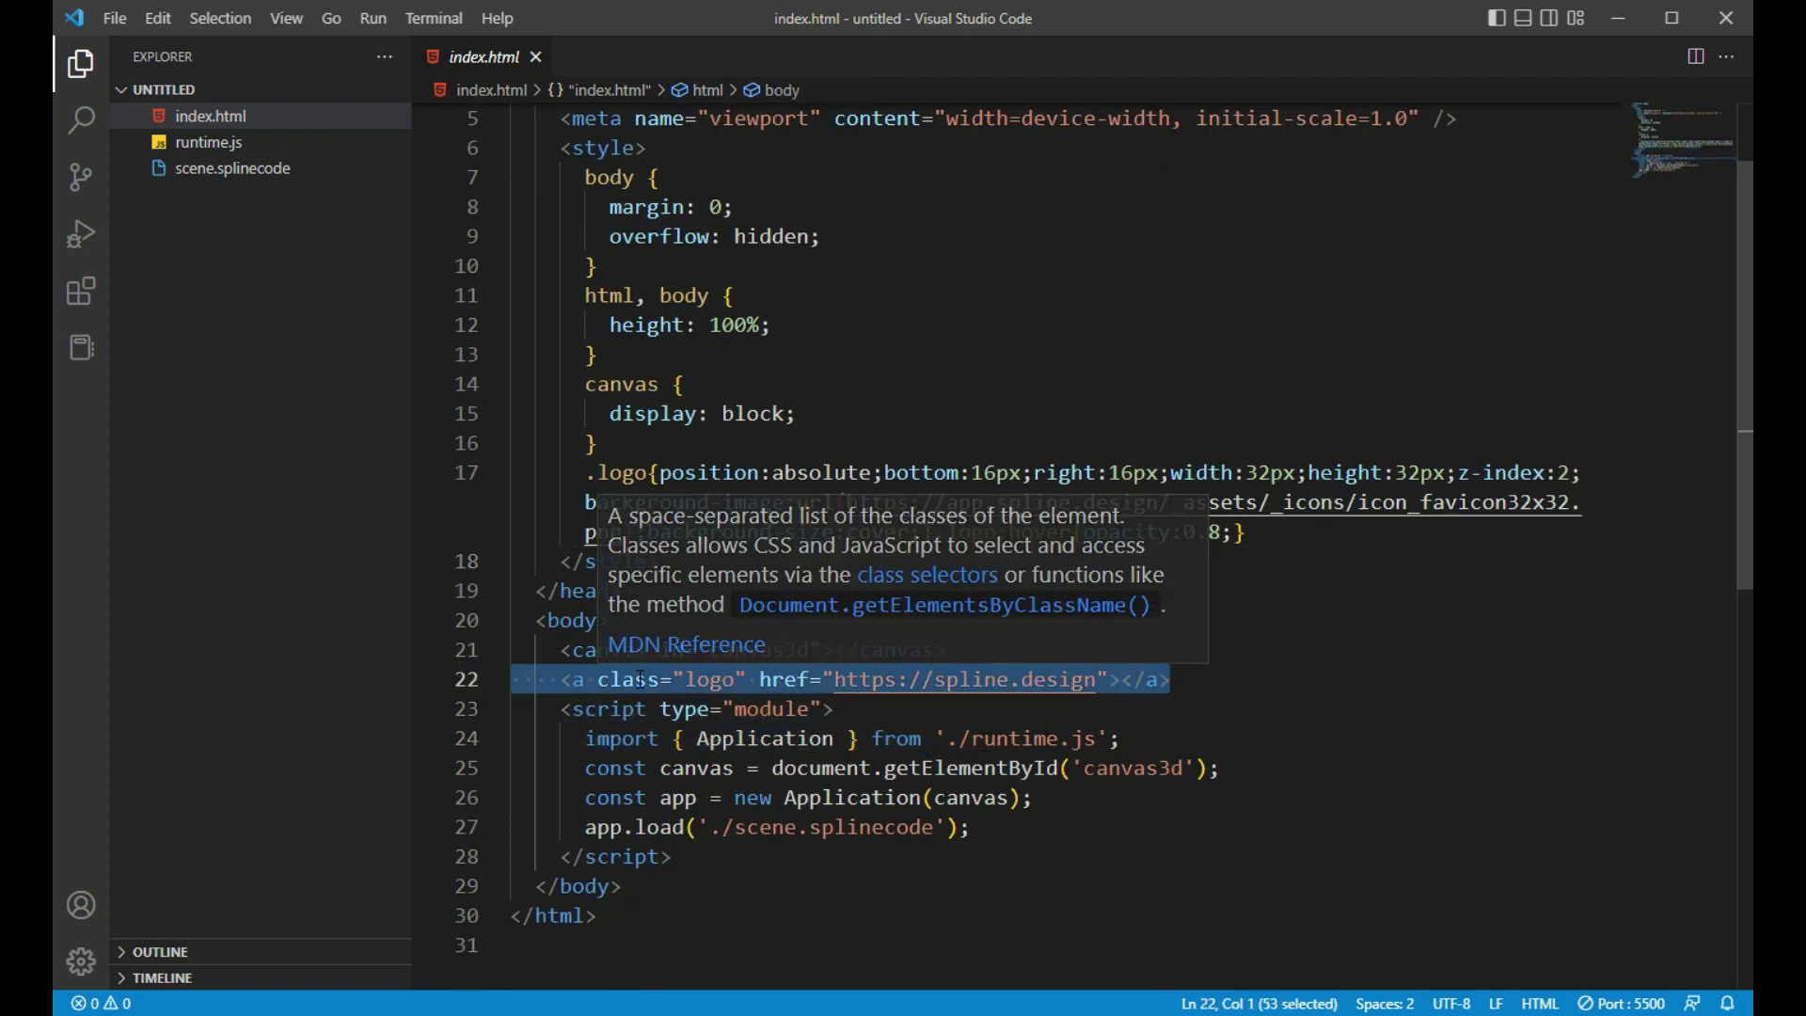
key("BackSpace")
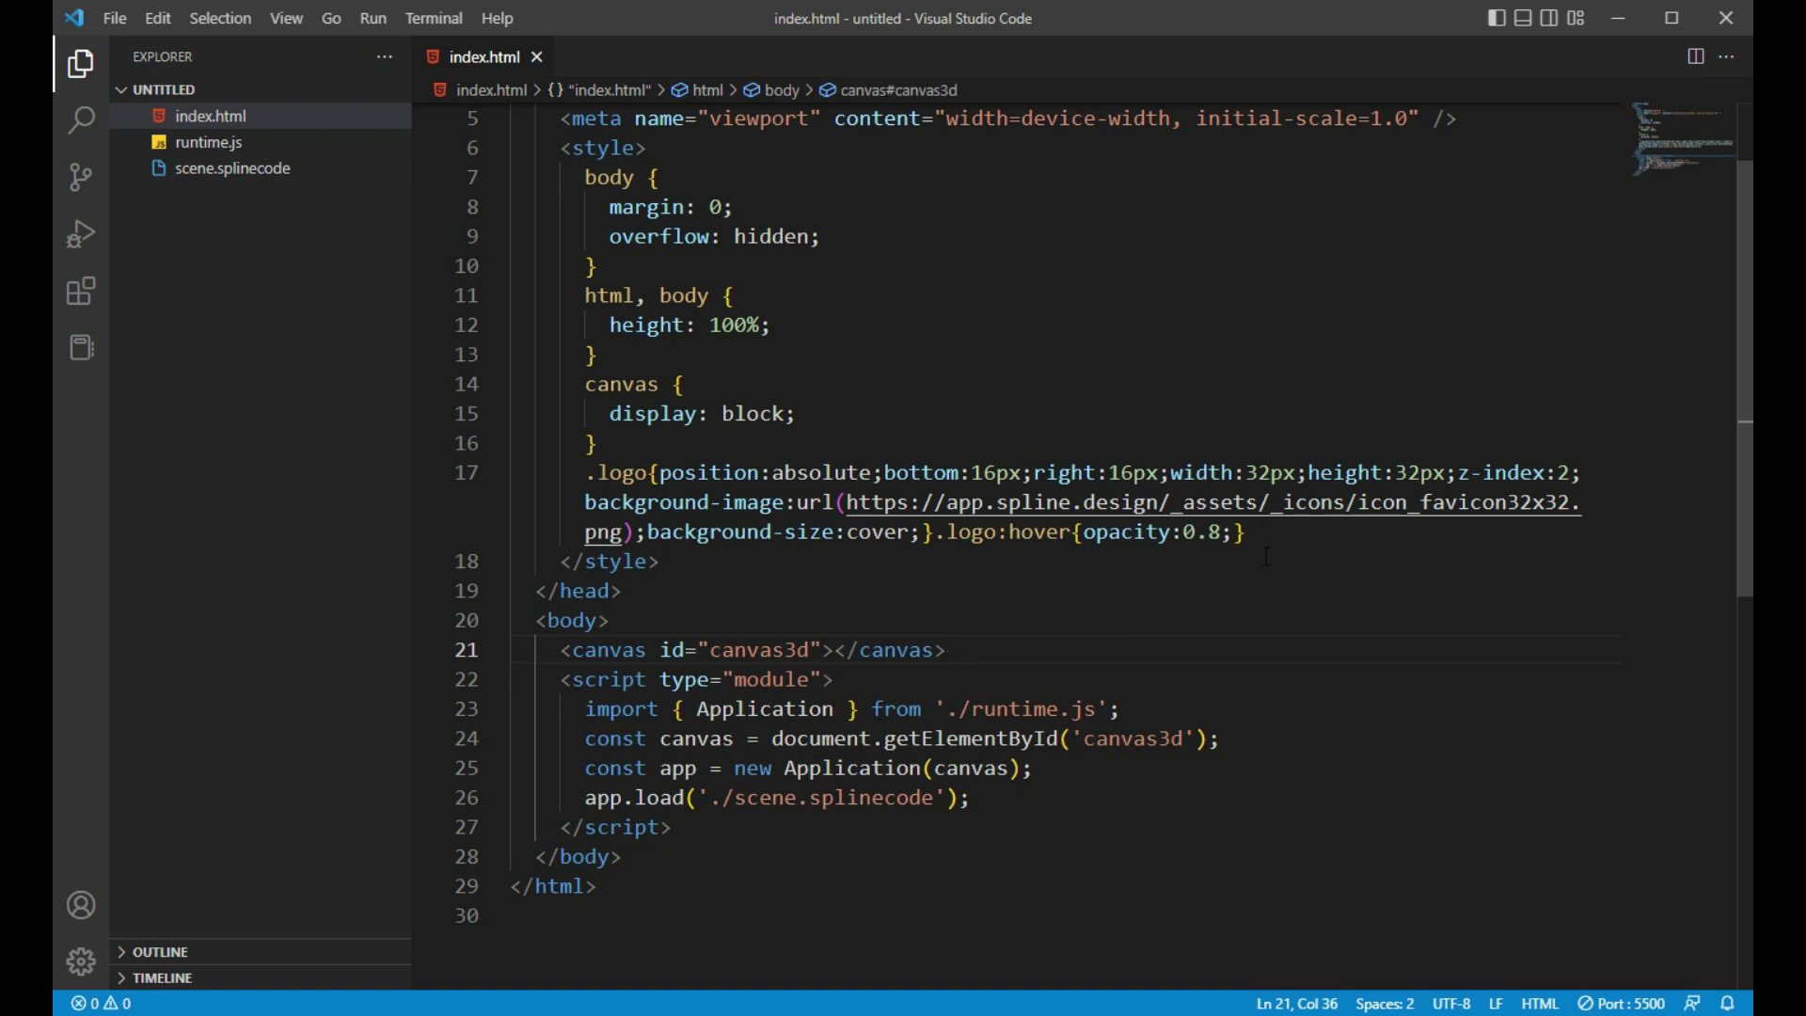
left_click_drag(1246, 531, 515, 475)
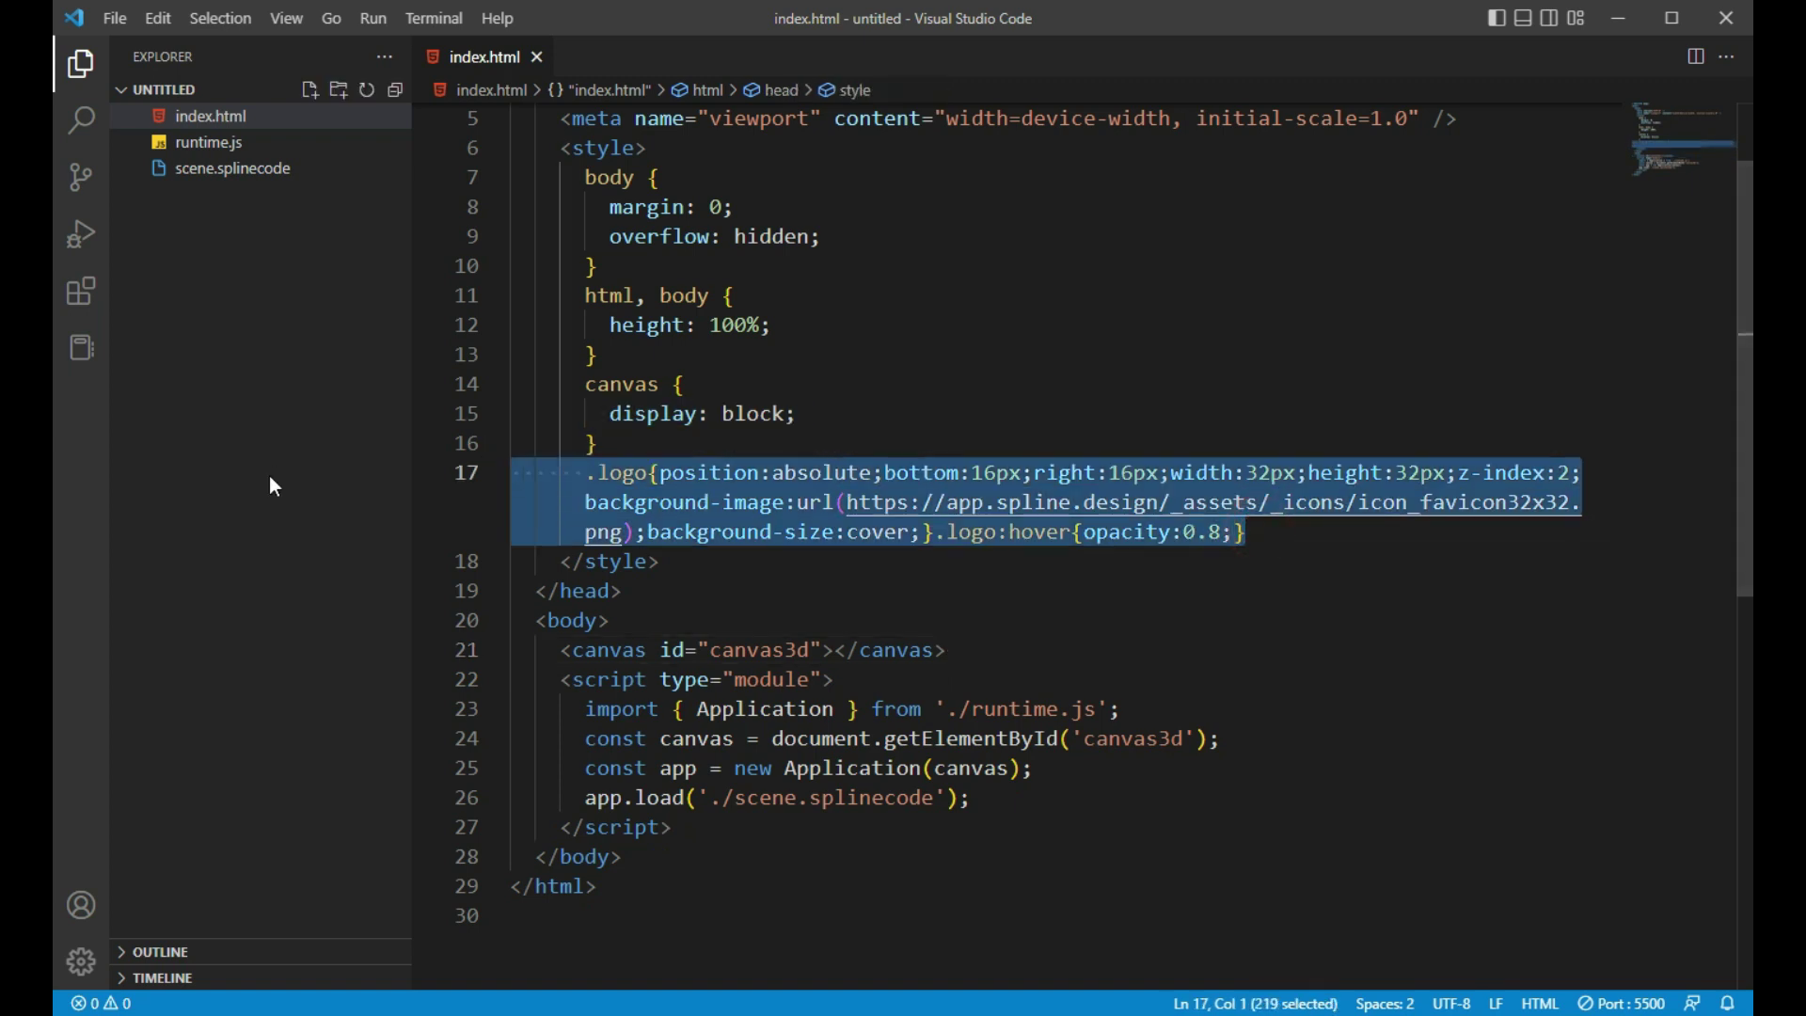
key("BackSpace")
key("BackSpace")
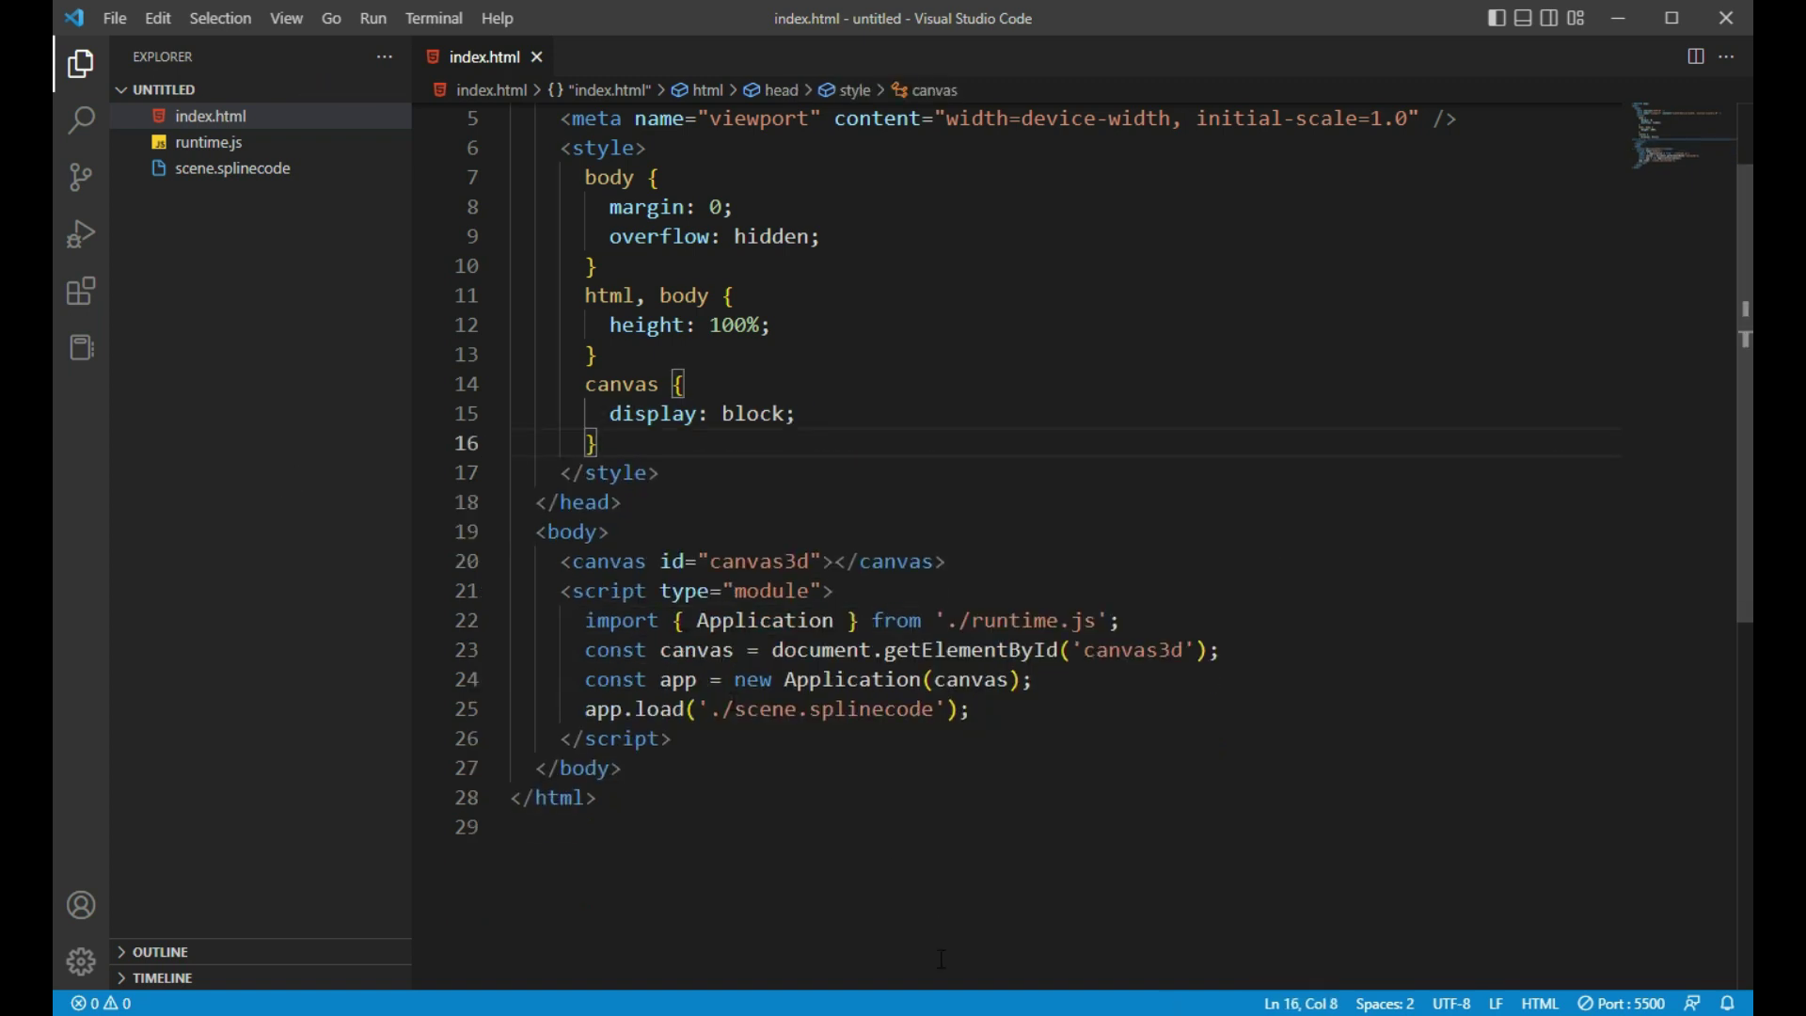
- Check the page for the removed logo in the browser and return to index.html
key("alt+Tab")
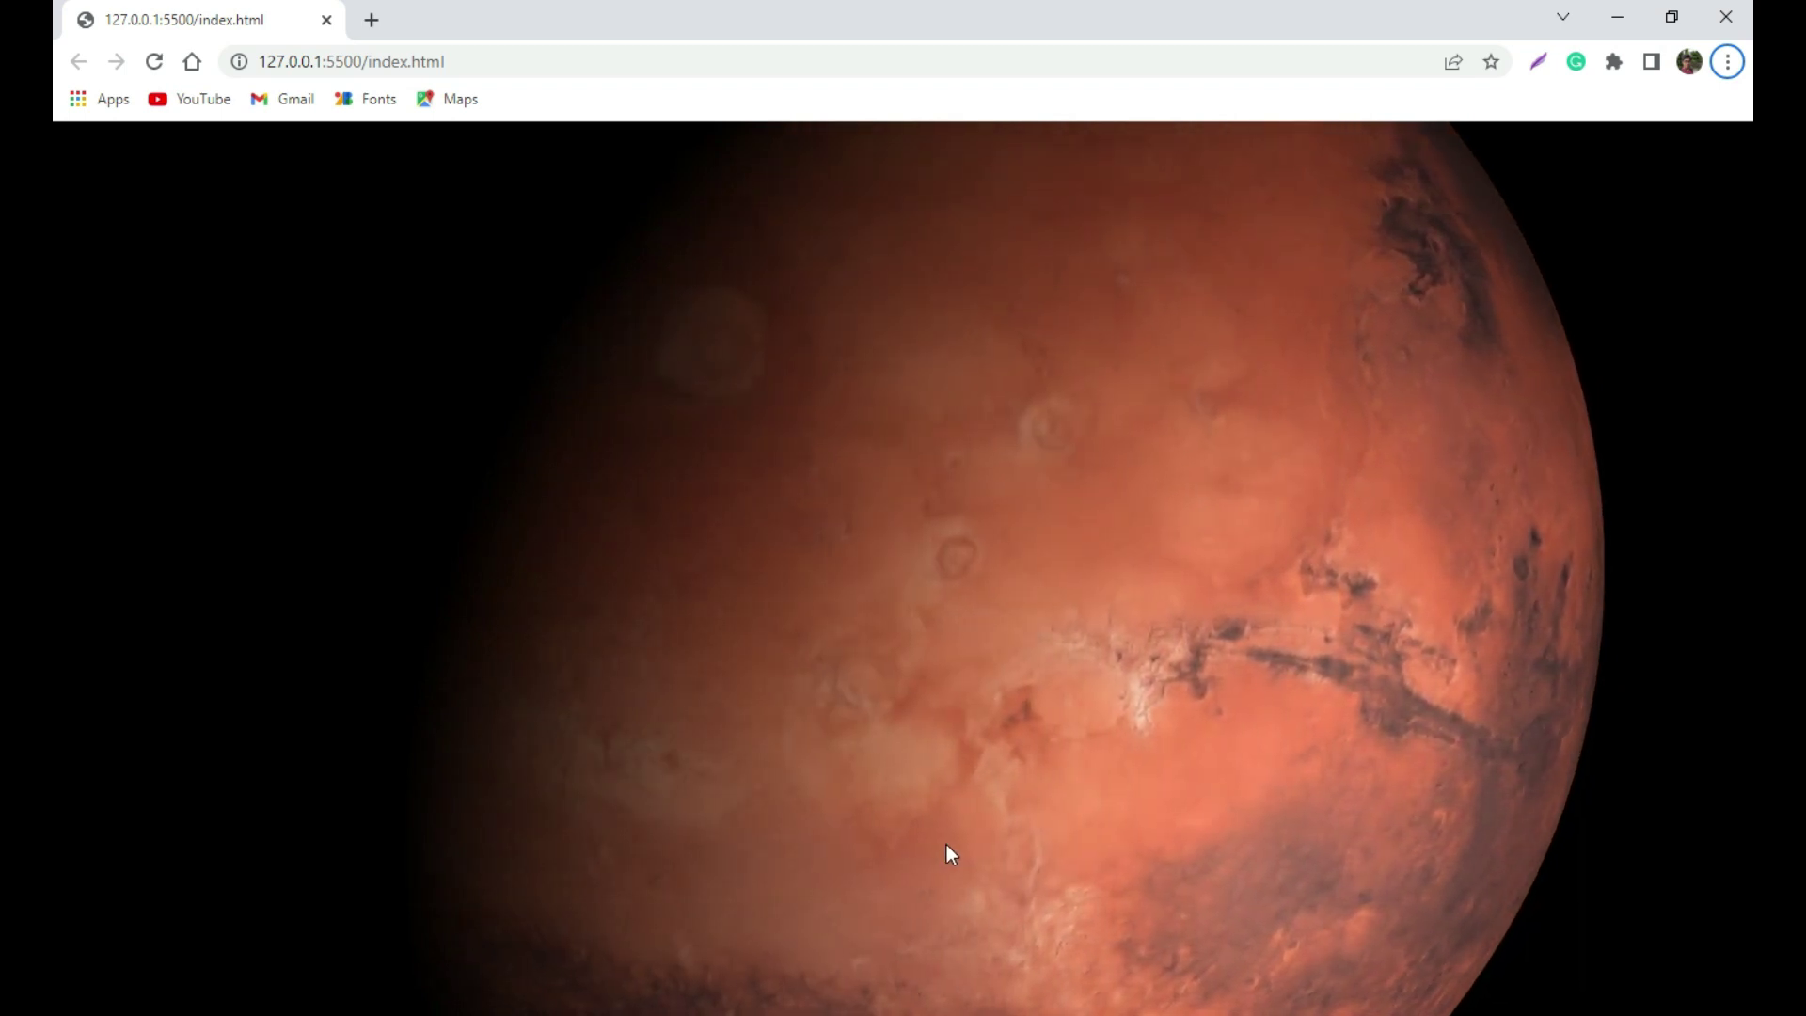
key("alt+Tab")
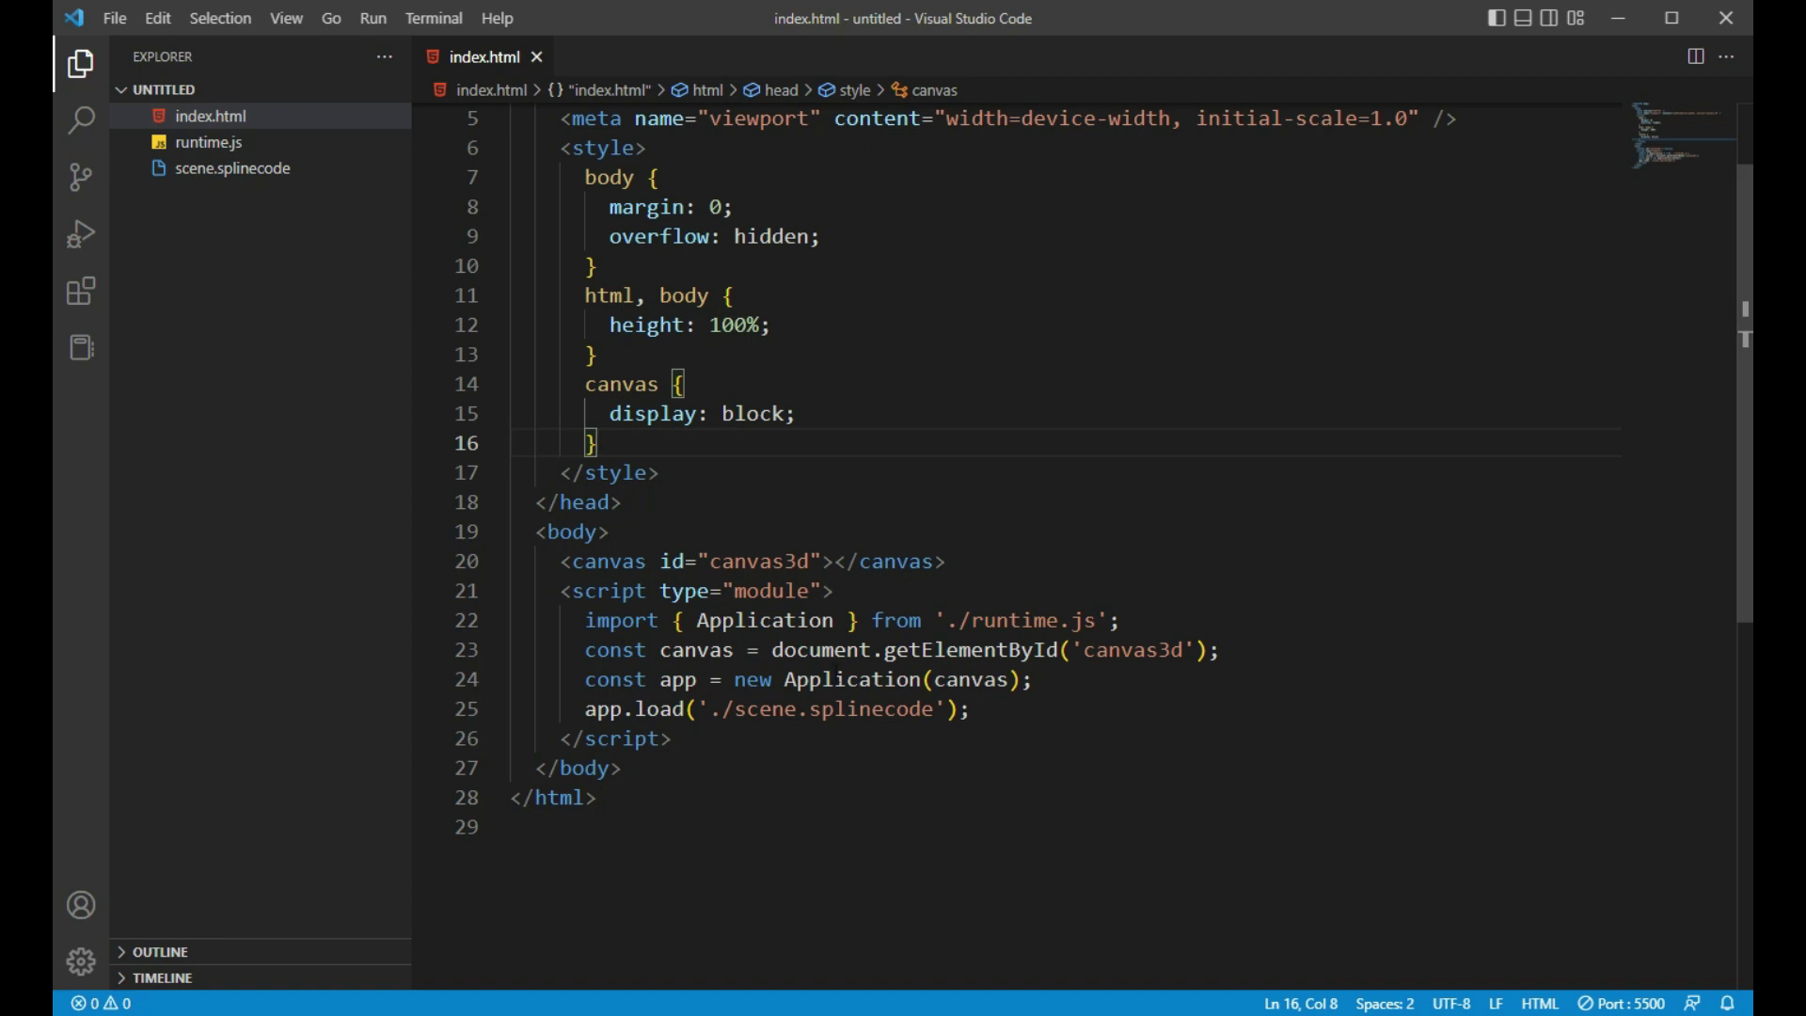
scroll(887, 640, "up", 2)
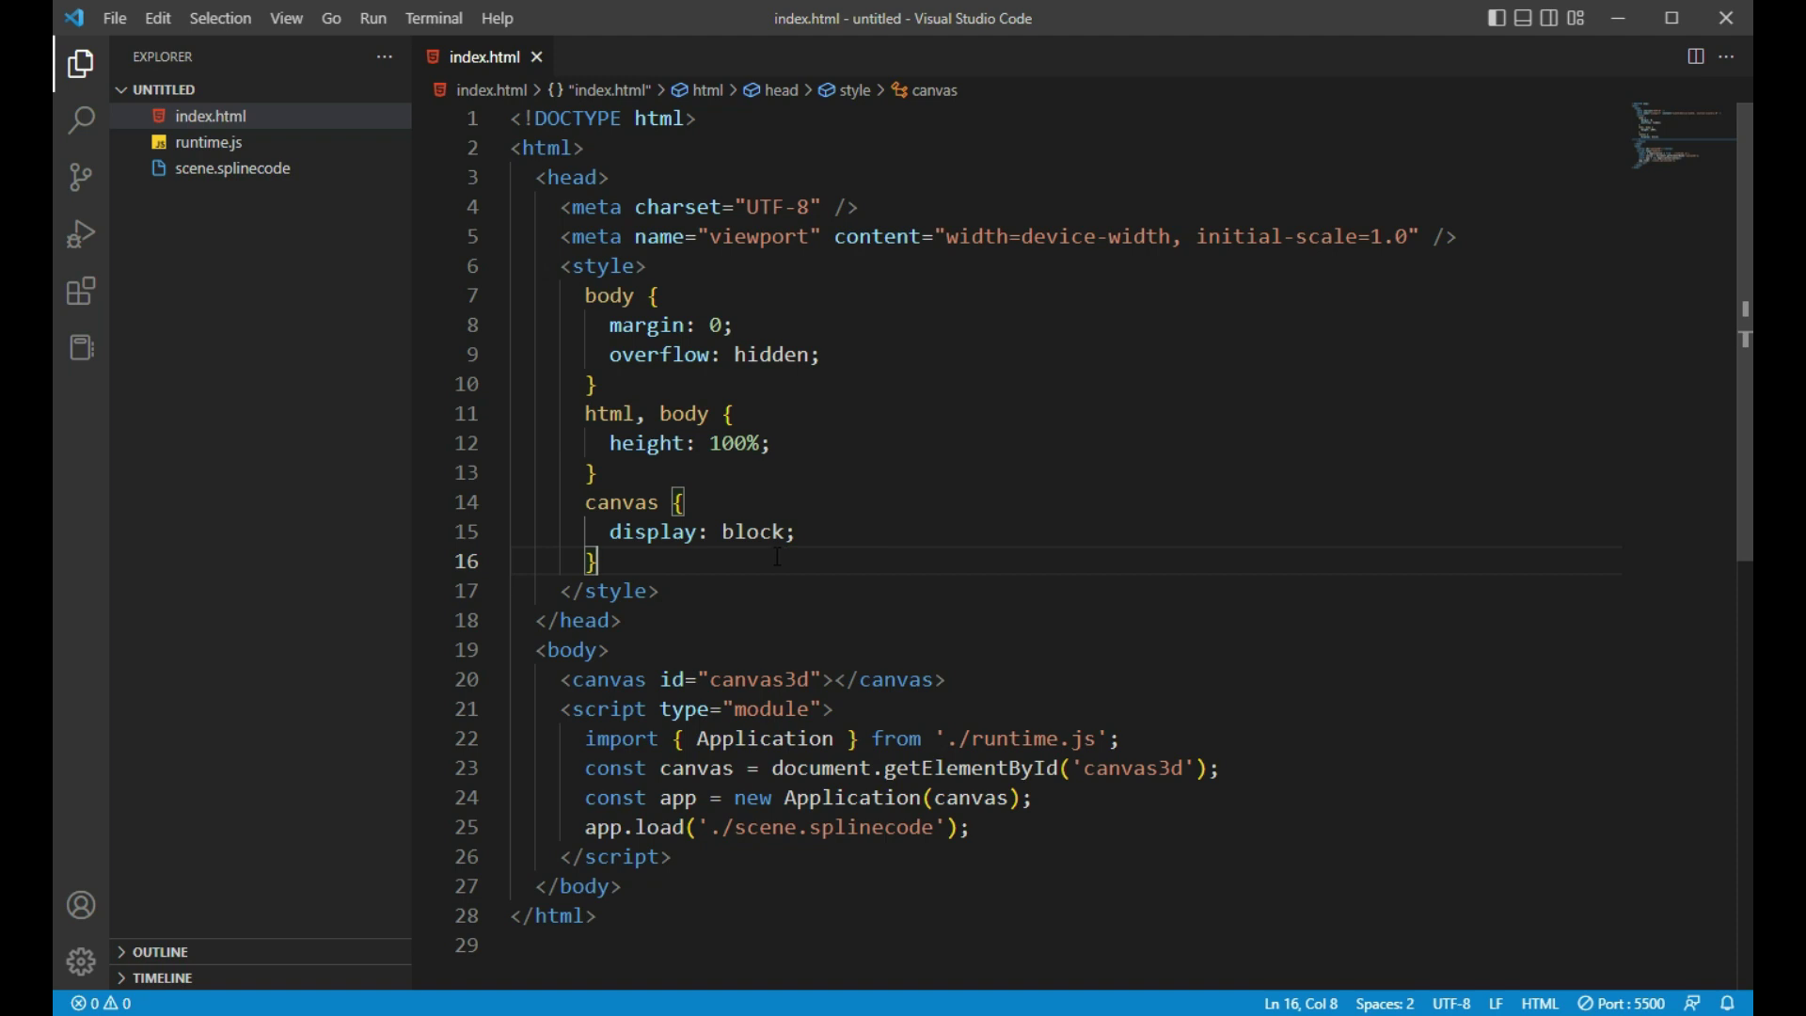
- Add an h1 element below the canvas containing a span with the text Exploration
scroll(901, 533, "down", 2)
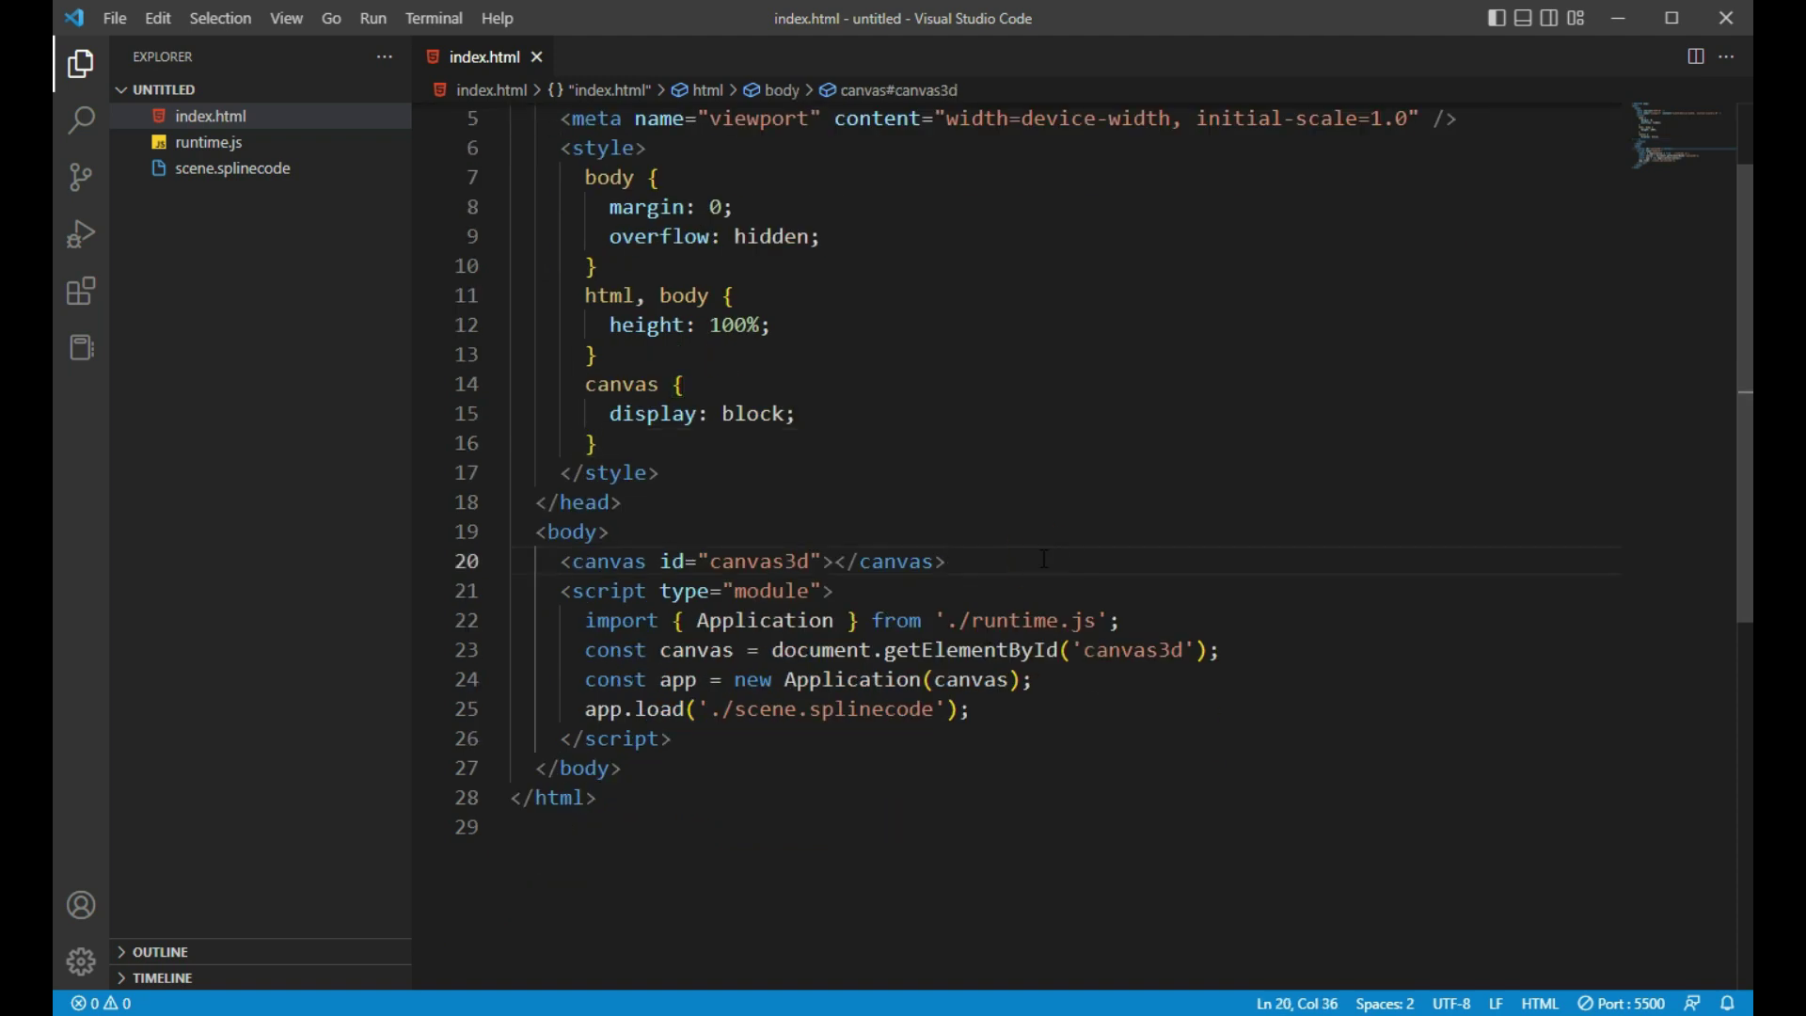
key("Return")
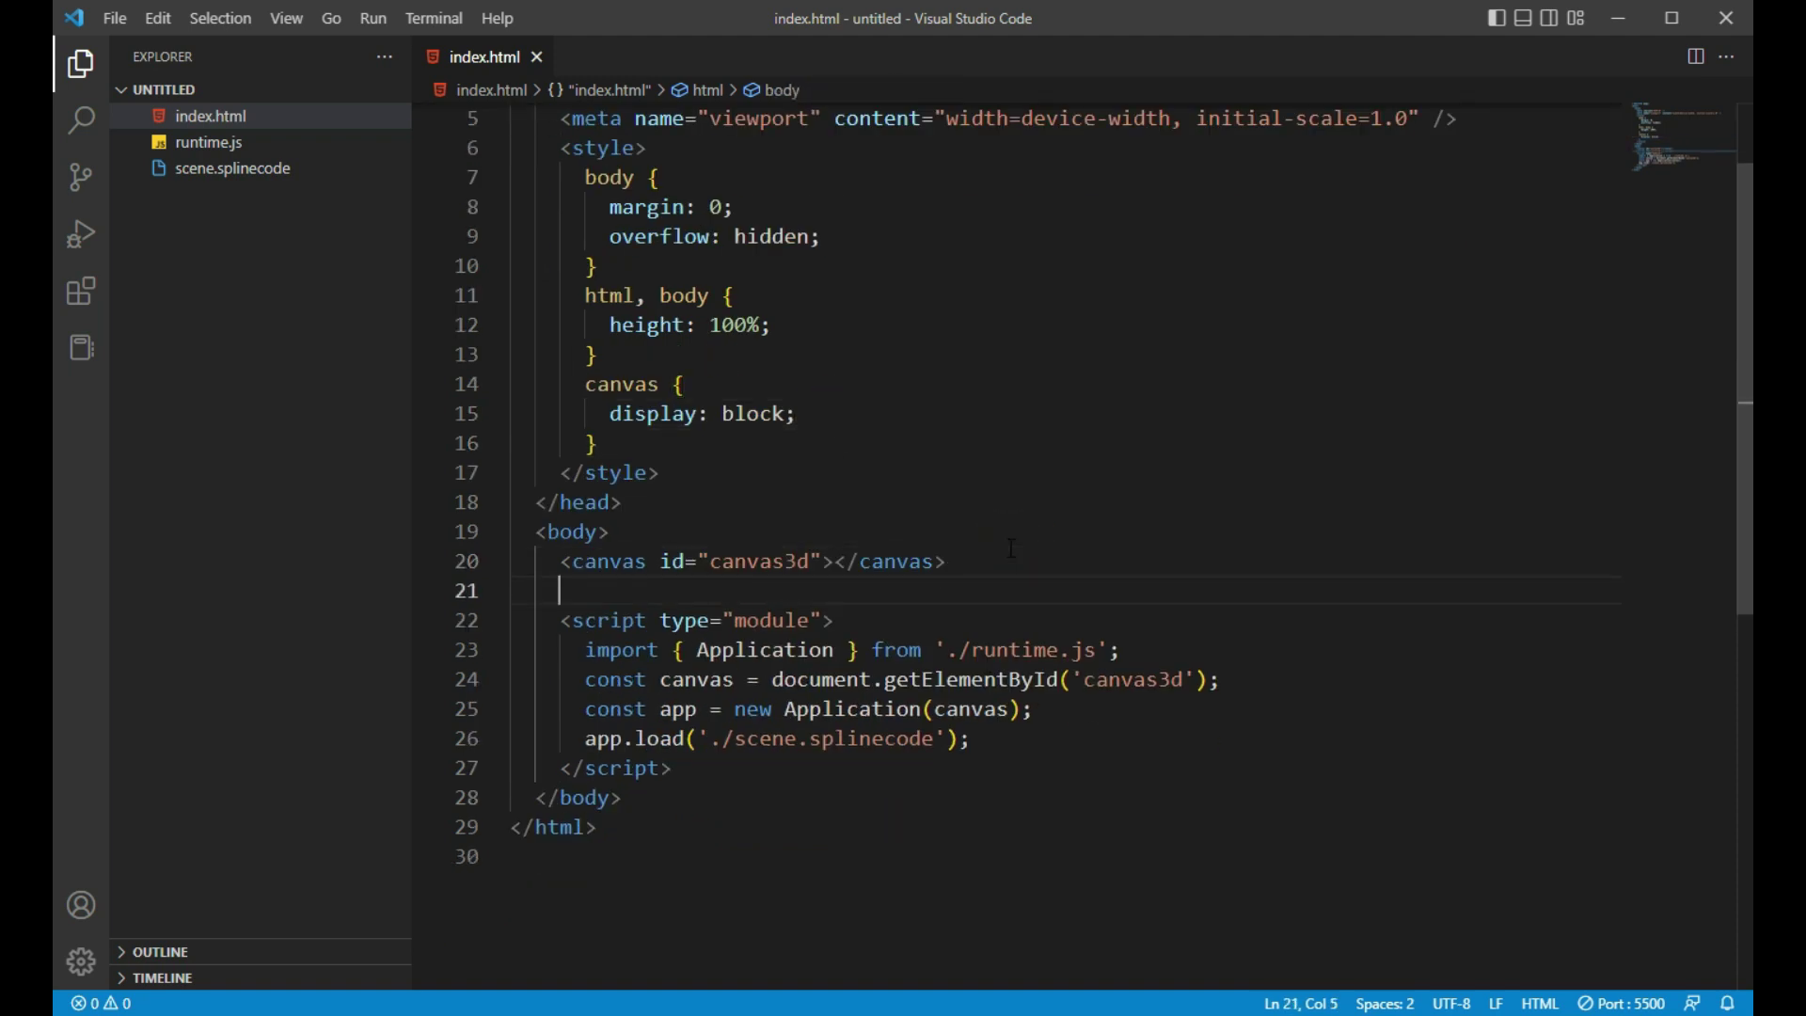
type("h1")
key("Tab")
key("Return")
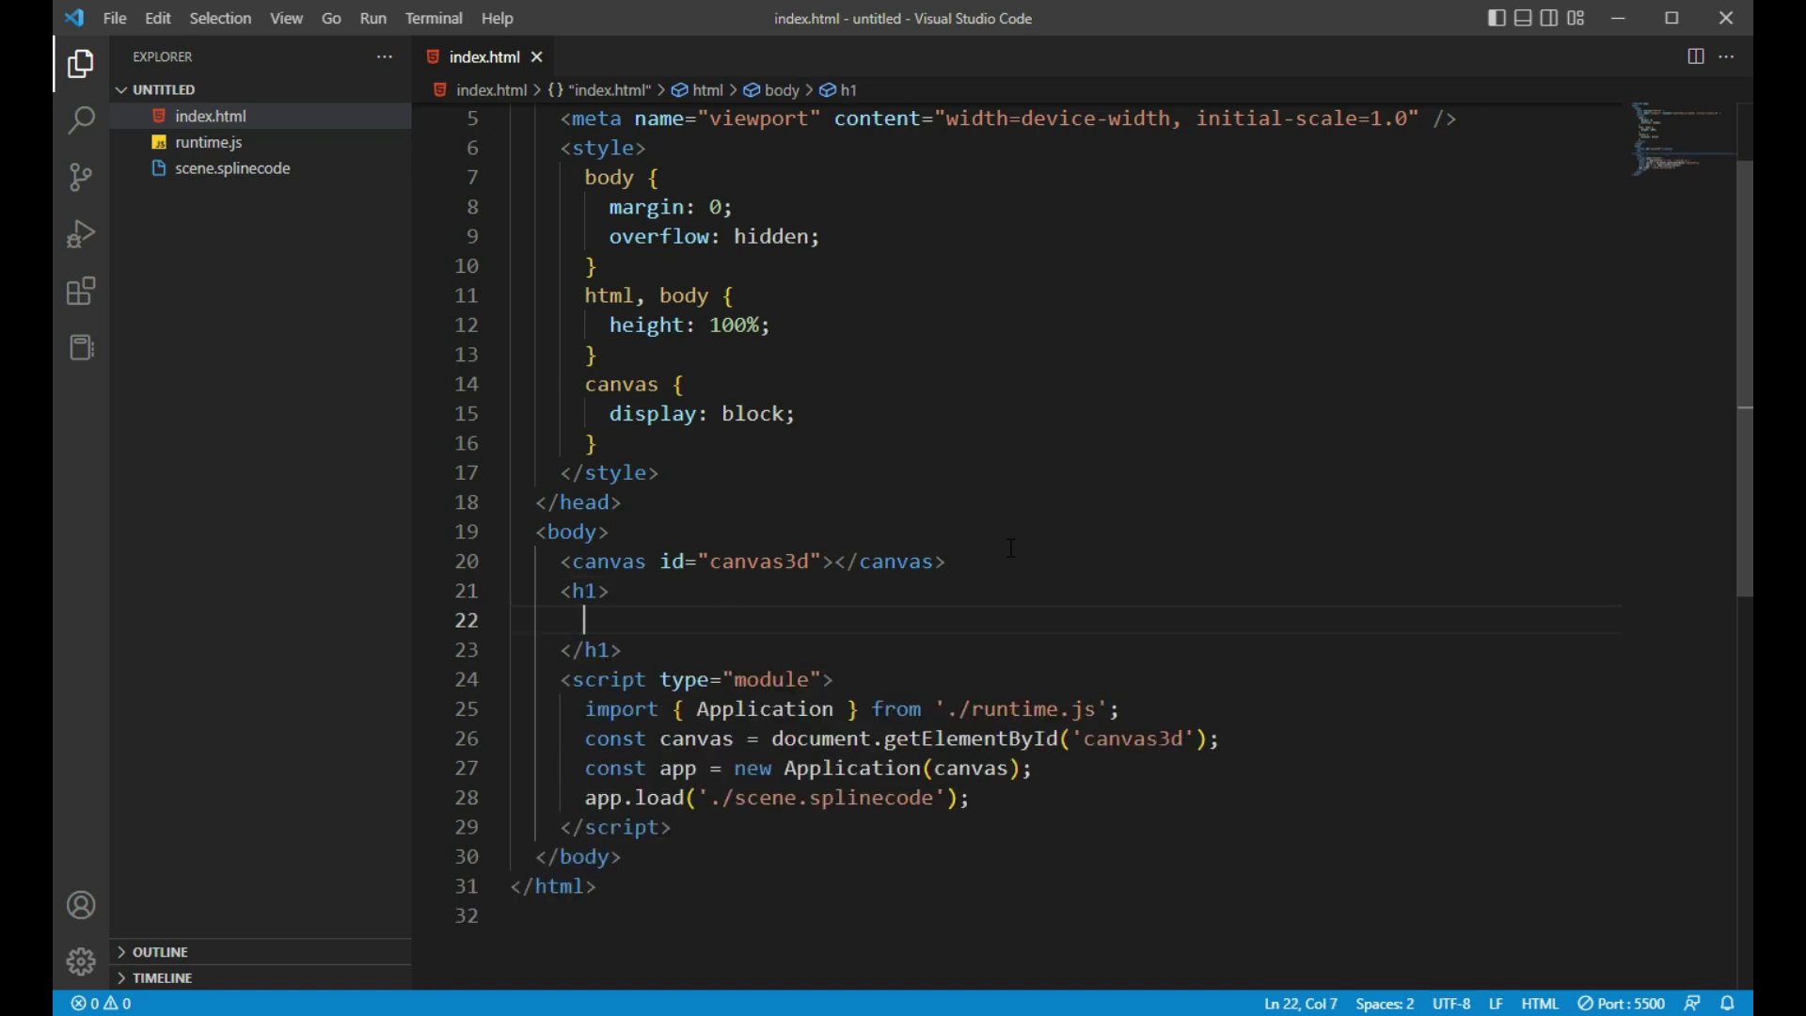
type("span")
key("Tab")
type("Explorat")
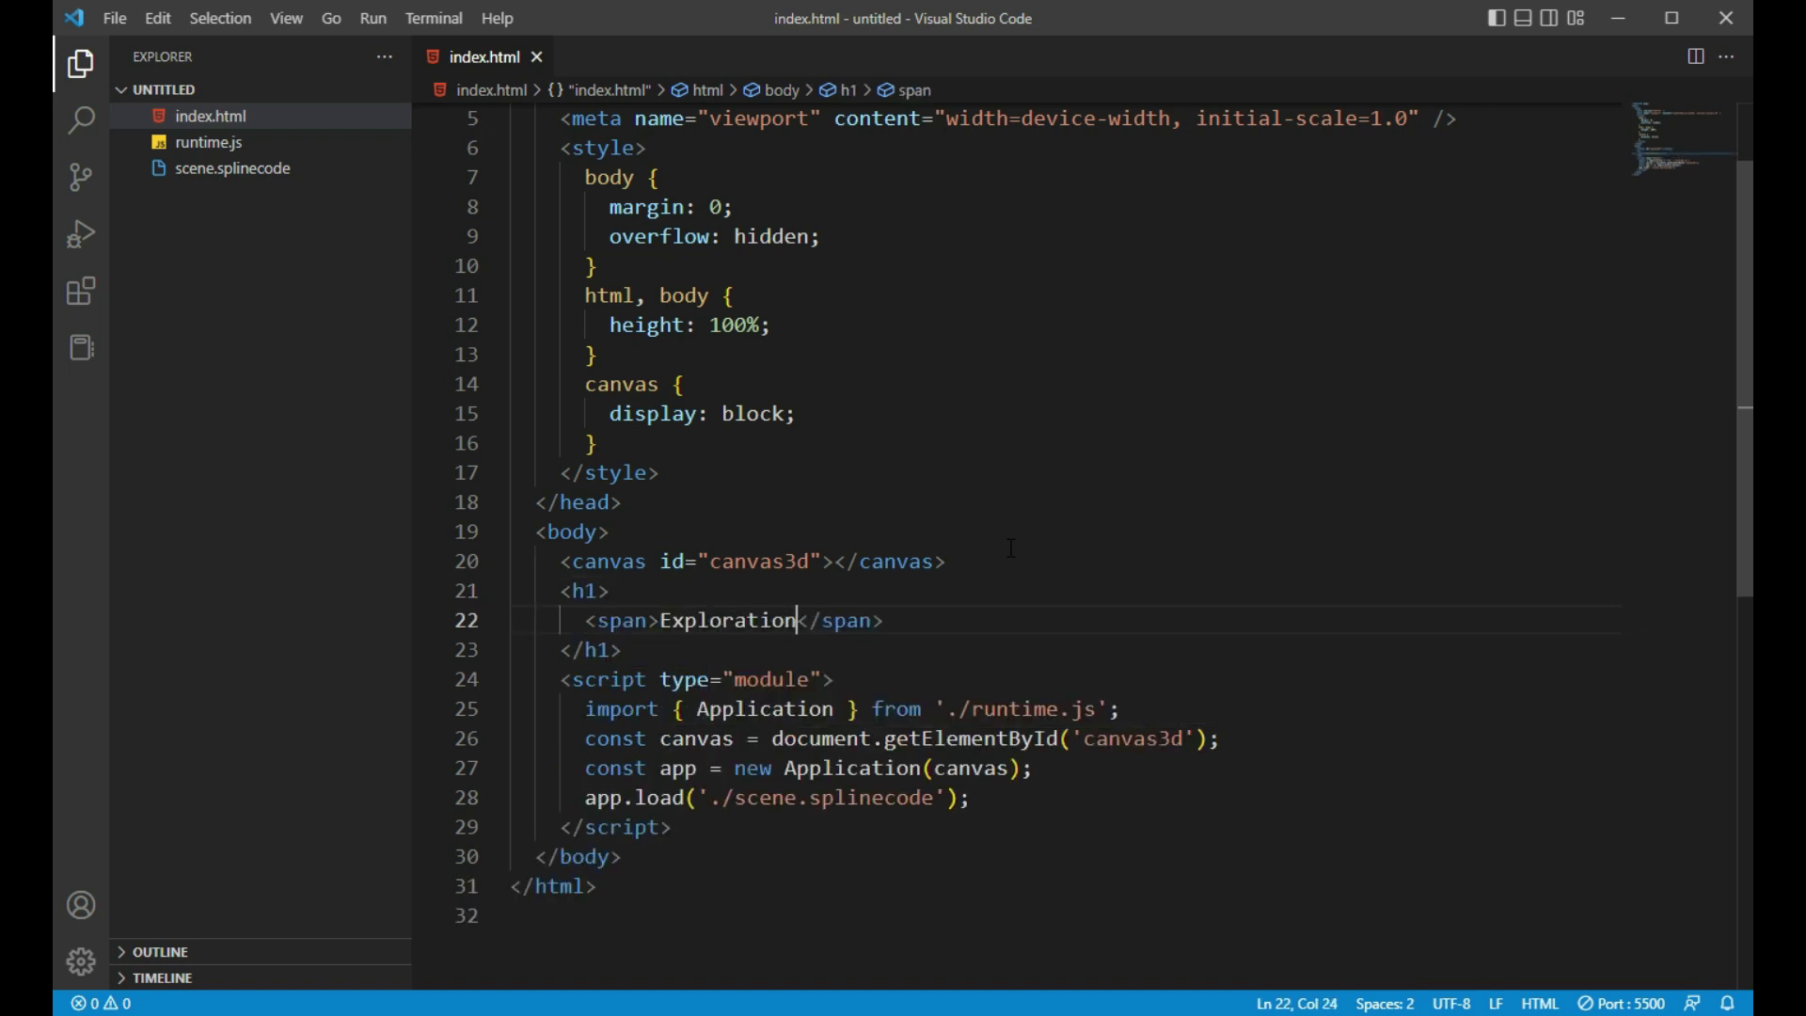
- Add three more spans to the h1 with the texts beyond, the and Earth
left_click(945, 620)
key("Return")
type("<span>Exploration</span>")
key("Return")
key("ctrl+v")
key("Return")
key("ctrl+v")
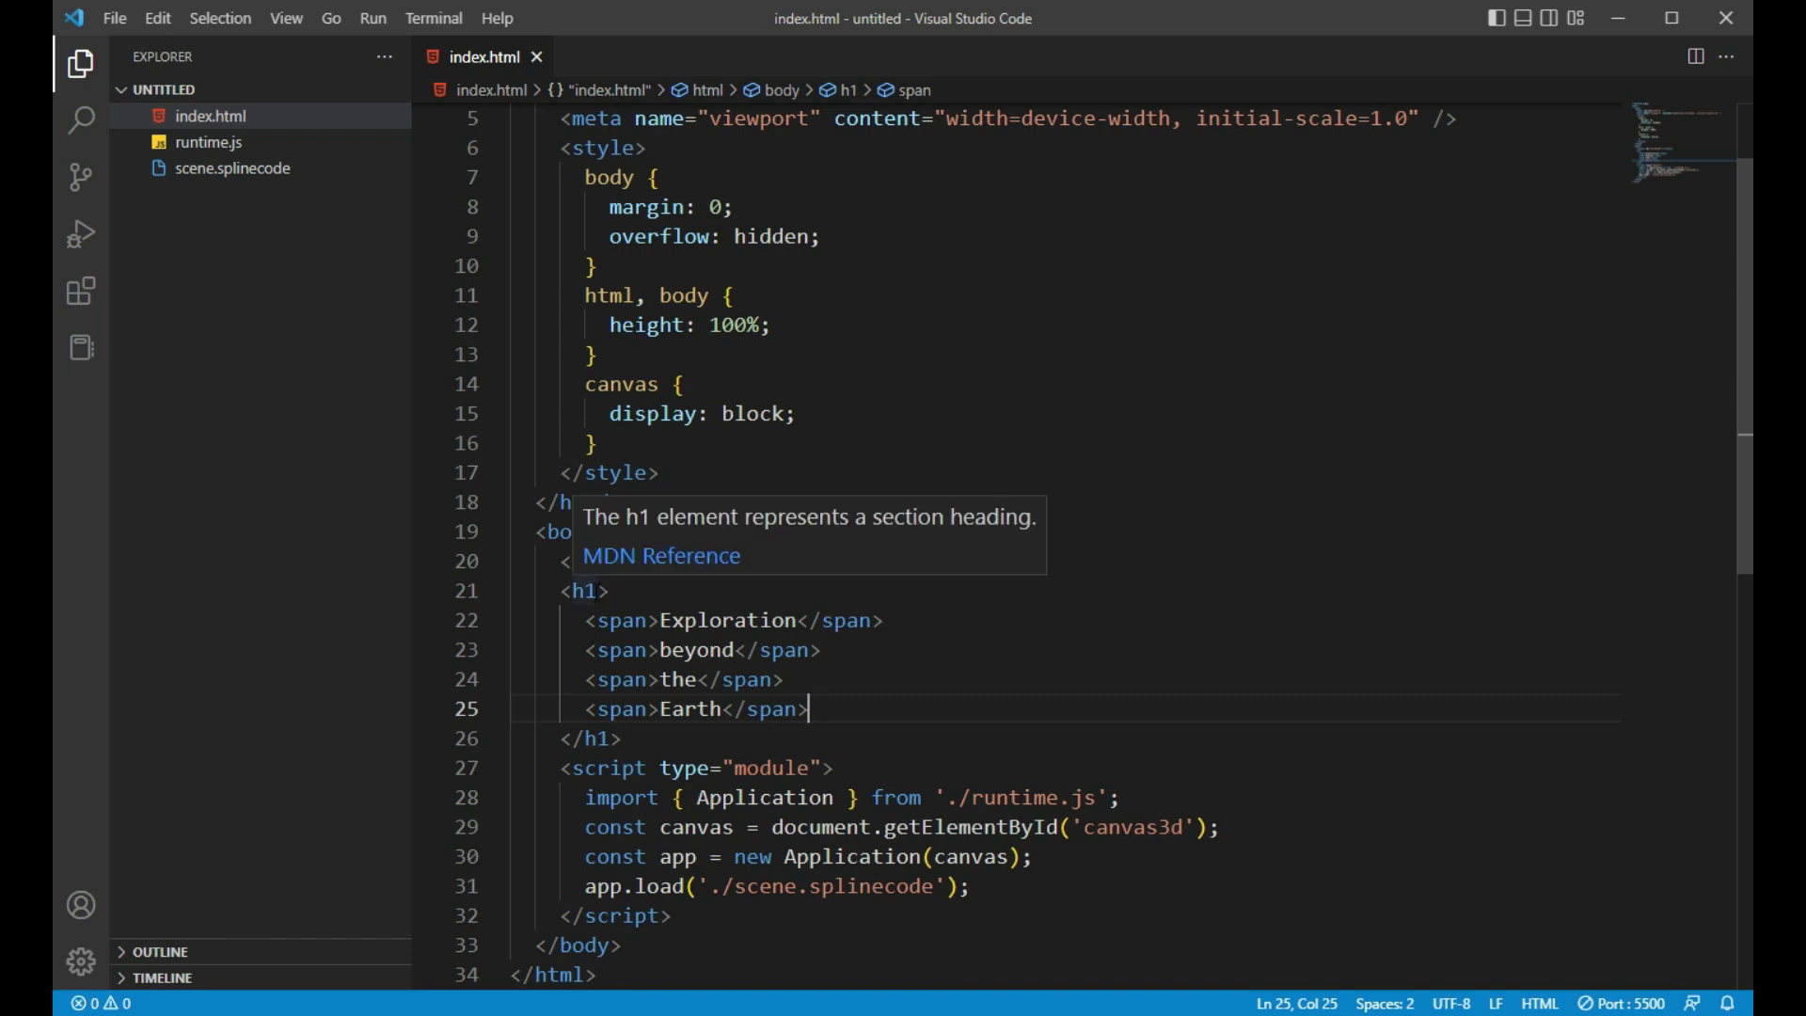
- Give the h1 element the class heading
left_click(607, 591)
type("clas>")
key("Return")
type("h\">")
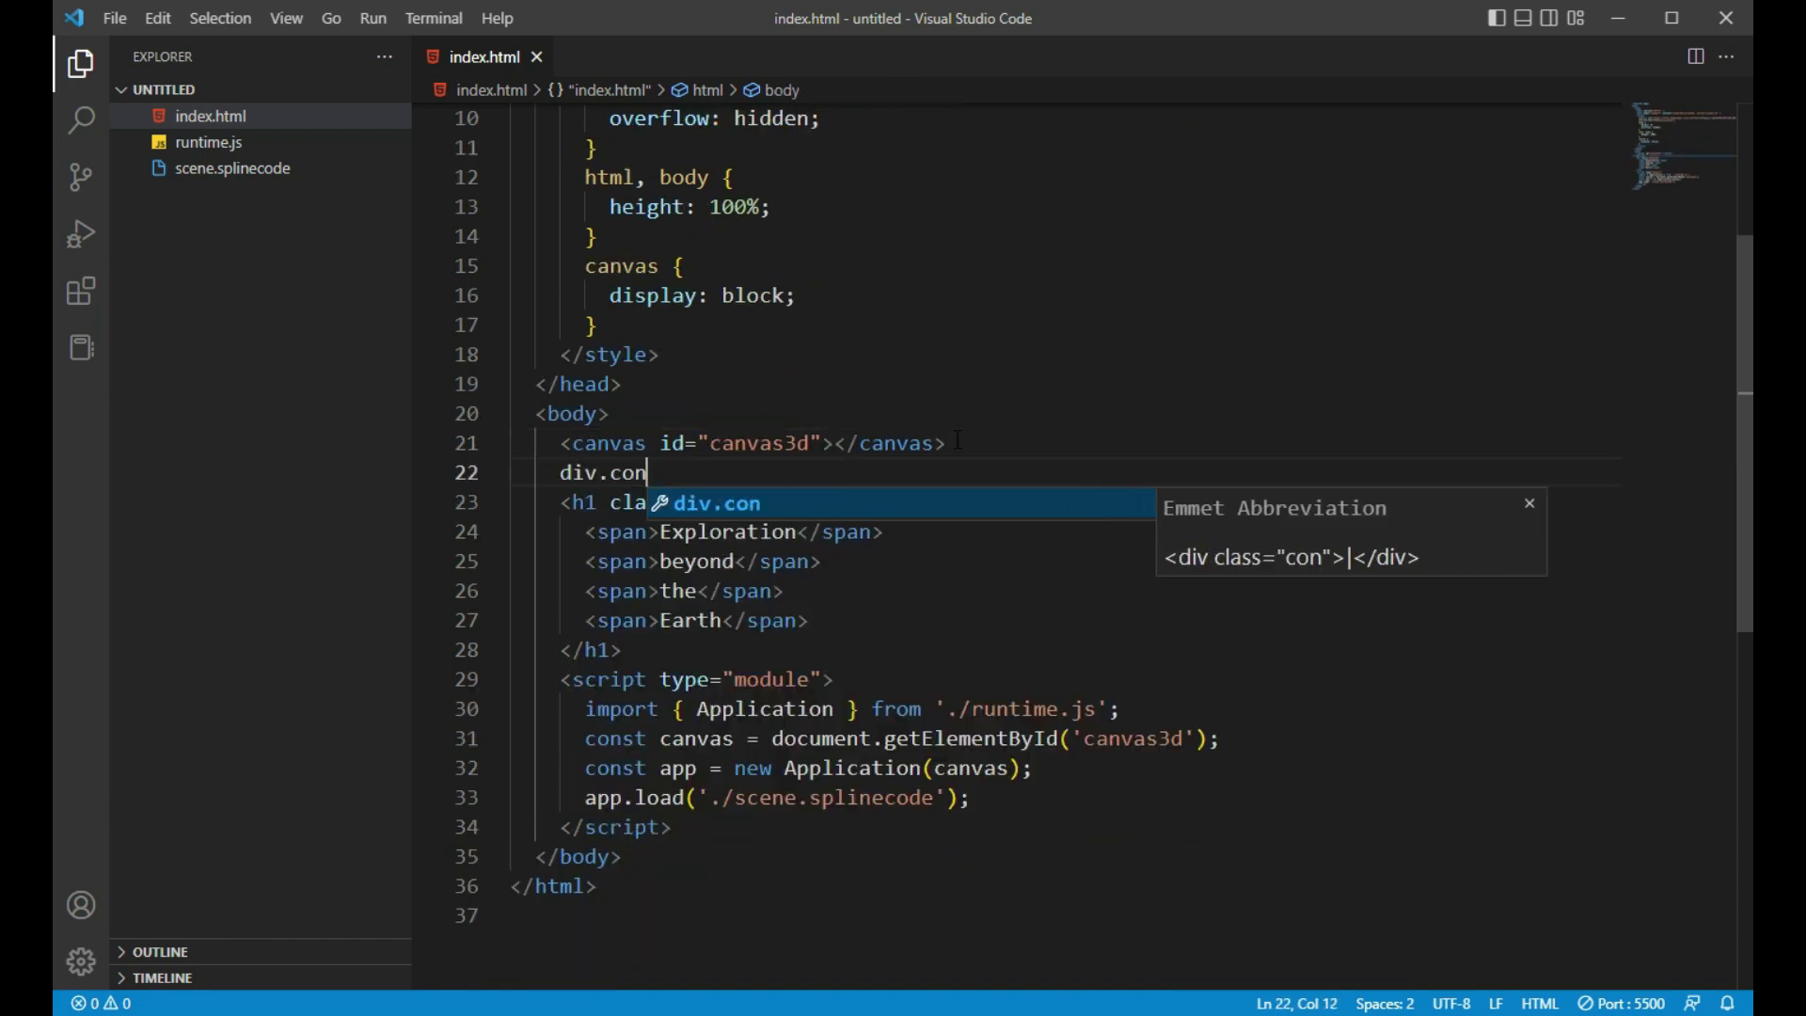
- Wrap the h1 heading in a div with the class container
type("tainer")
key("Tab")
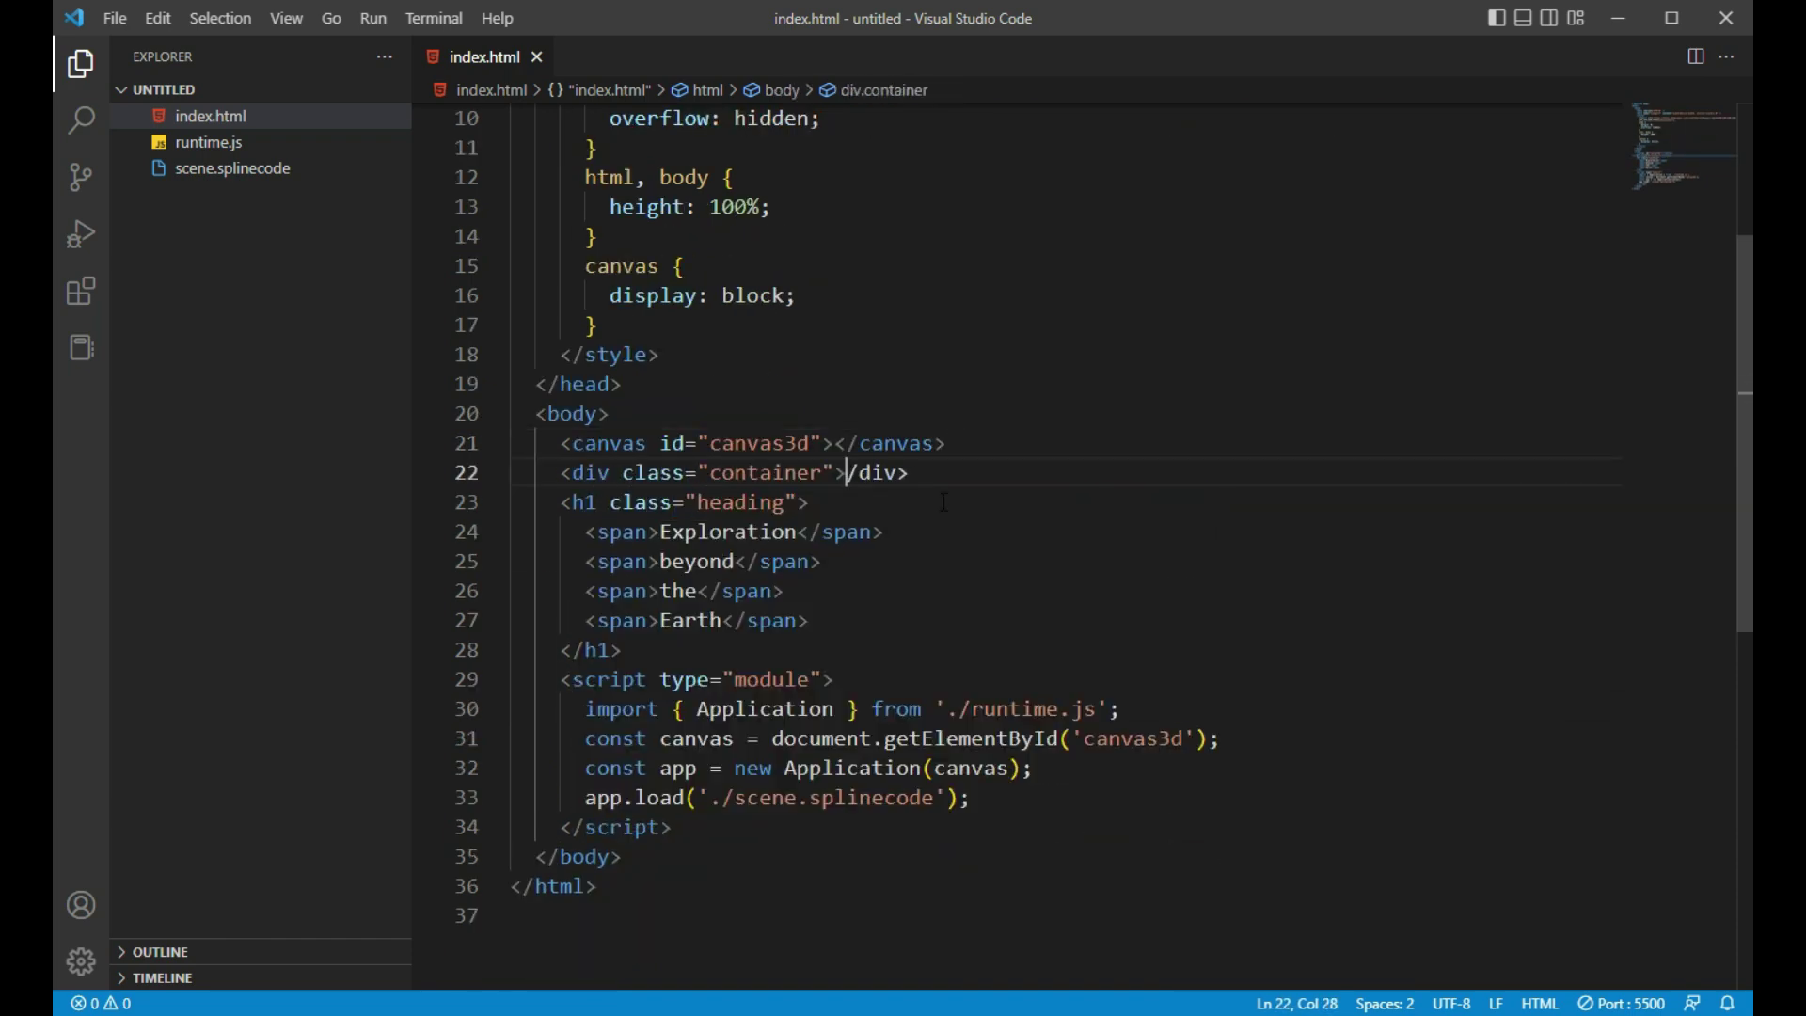
key("shift+End")
key("ctrl+x")
left_click(733, 652)
key("Return")
- Add a .container rule after the canvas rule with height 100vh, width 100vw and absolute position
scroll(753, 475, "up", 2)
left_click(677, 442)
key("Return")
type(".container")
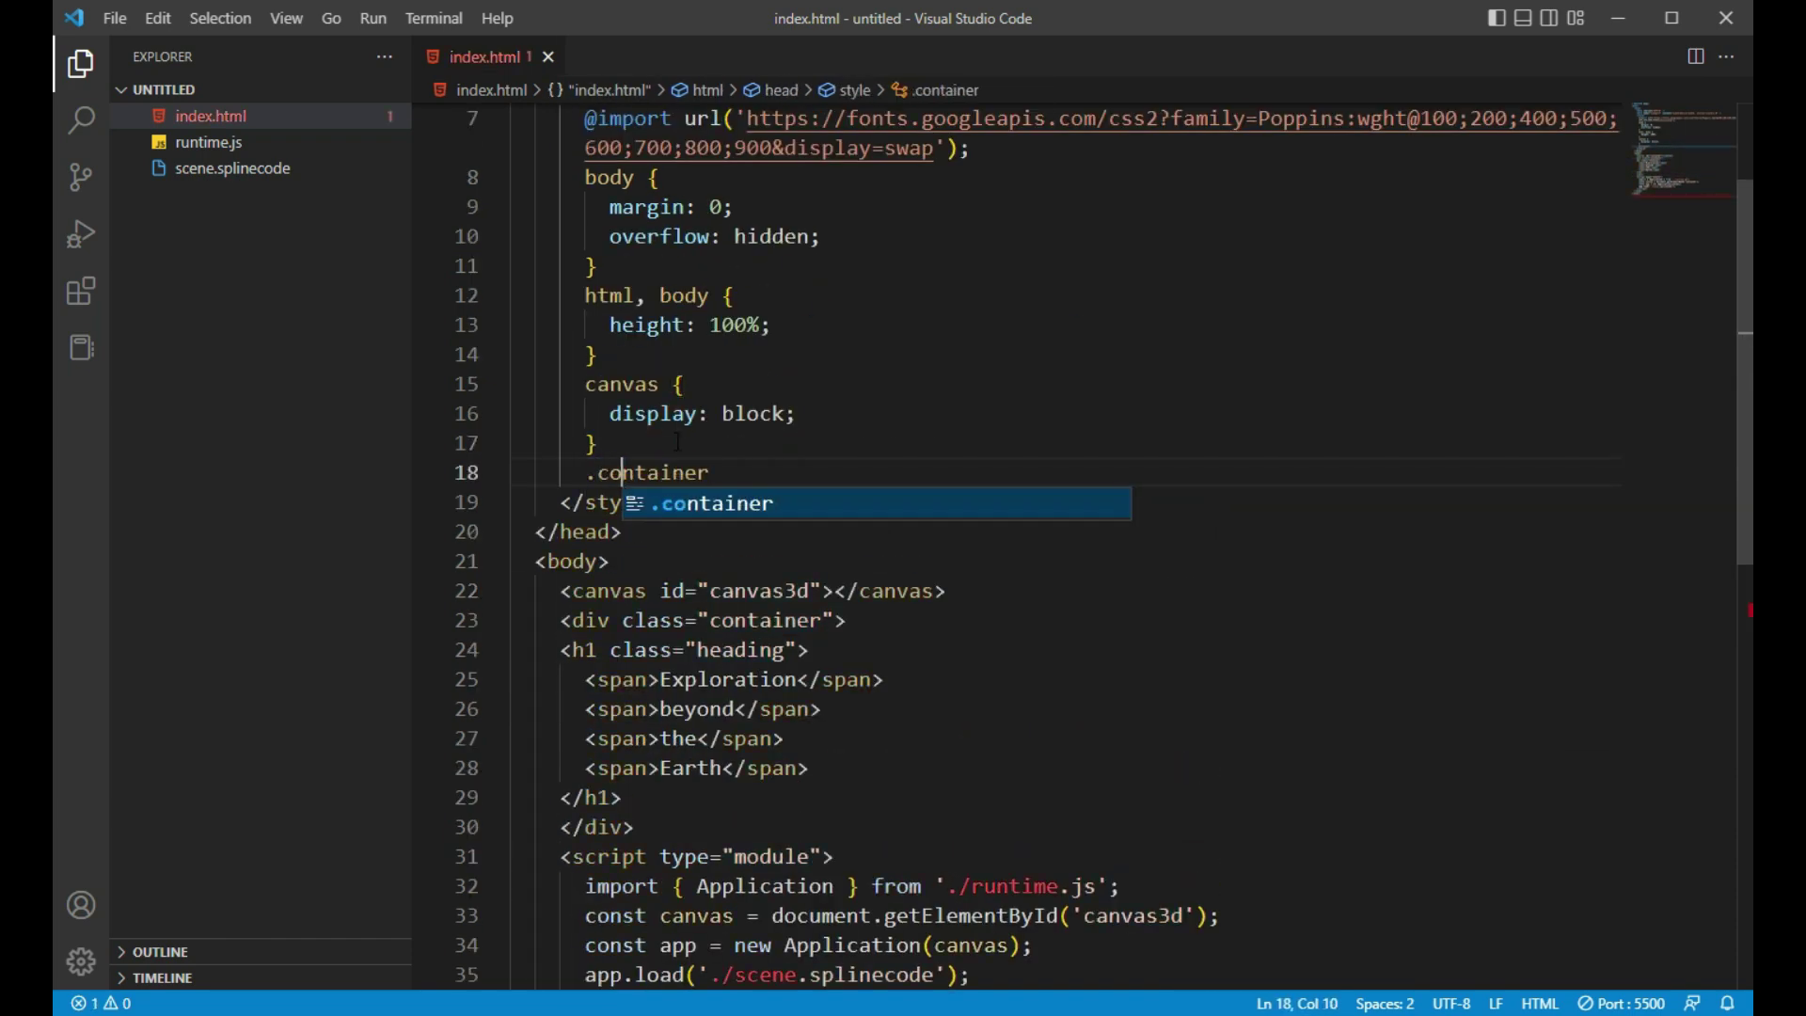
type("{")
key("Return")
type("height: 100vh;")
key("Return")
type("width: 100vw;")
key("Return")
type("position: absolute;")
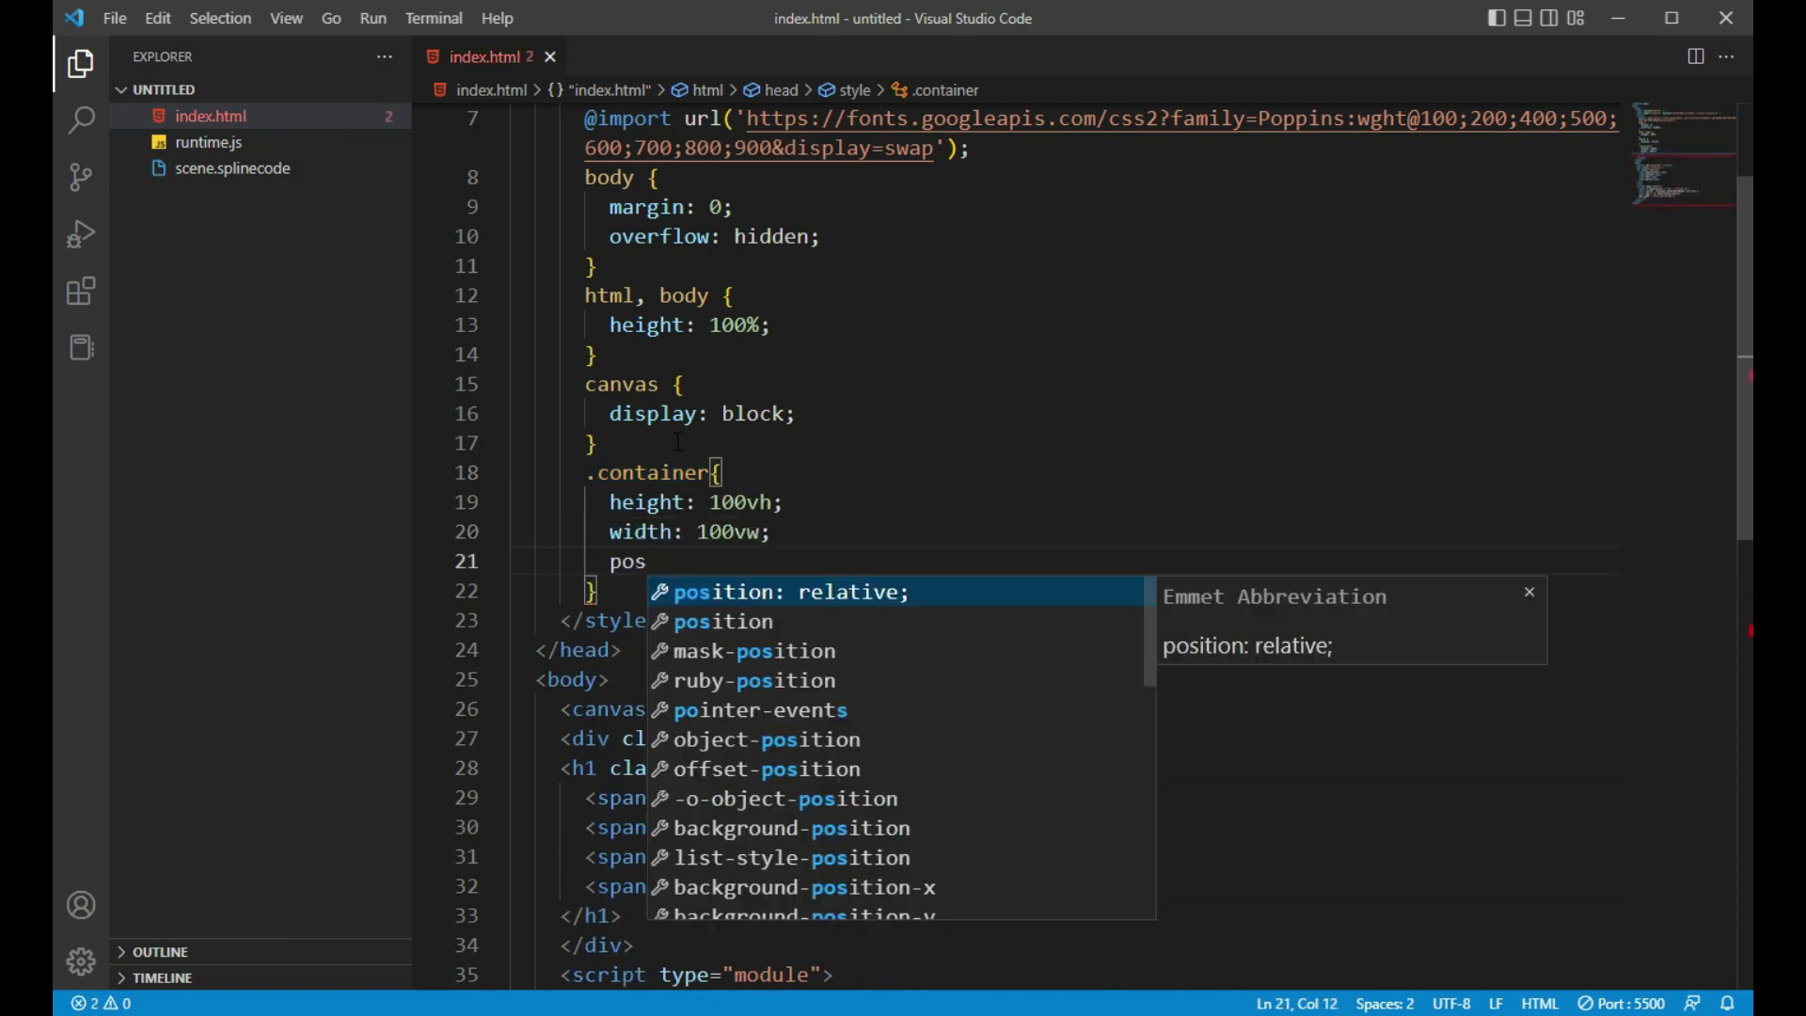
- Set top and left to 0 in the .container rule
key("Return")
type("text-outline: 0 0 #000;")
type("op: 0;")
key("Return")
type("left: 0;")
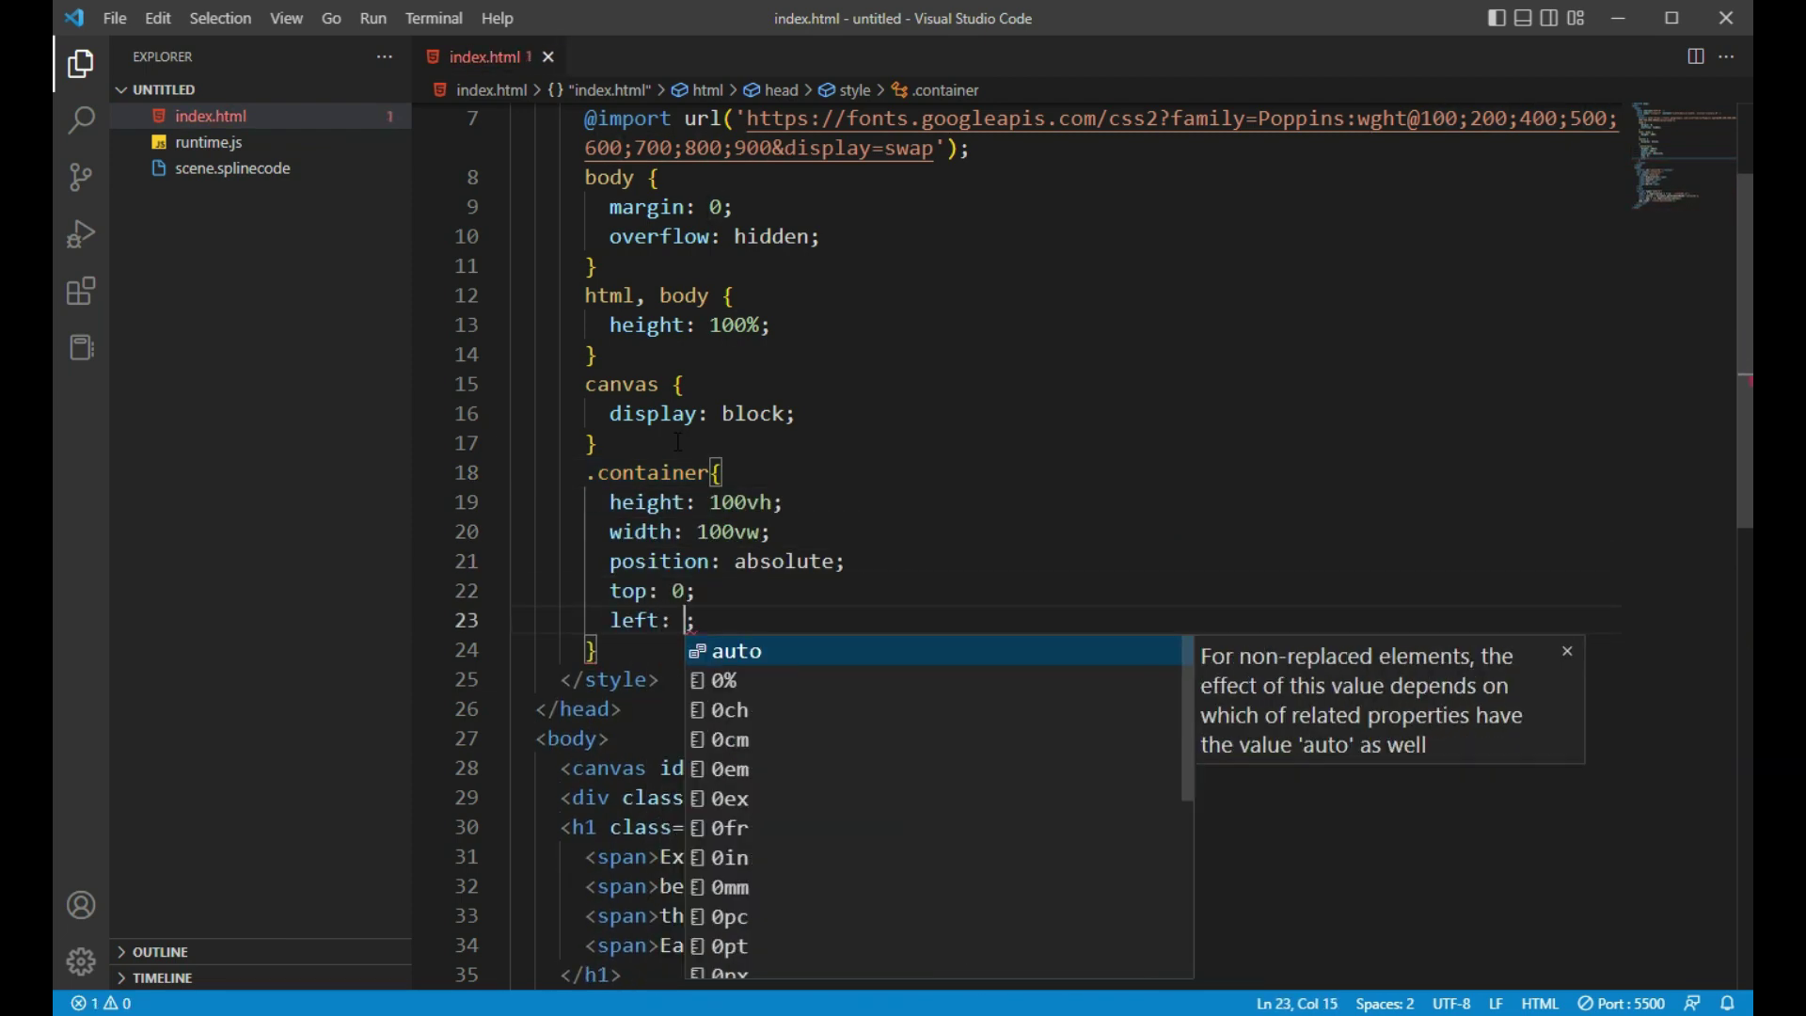
left_click(770, 620)
- Add a .heading rule with color #fff after the .container rule and check the heading in the browser
left_click(820, 637)
key("Return")
type(".headin")
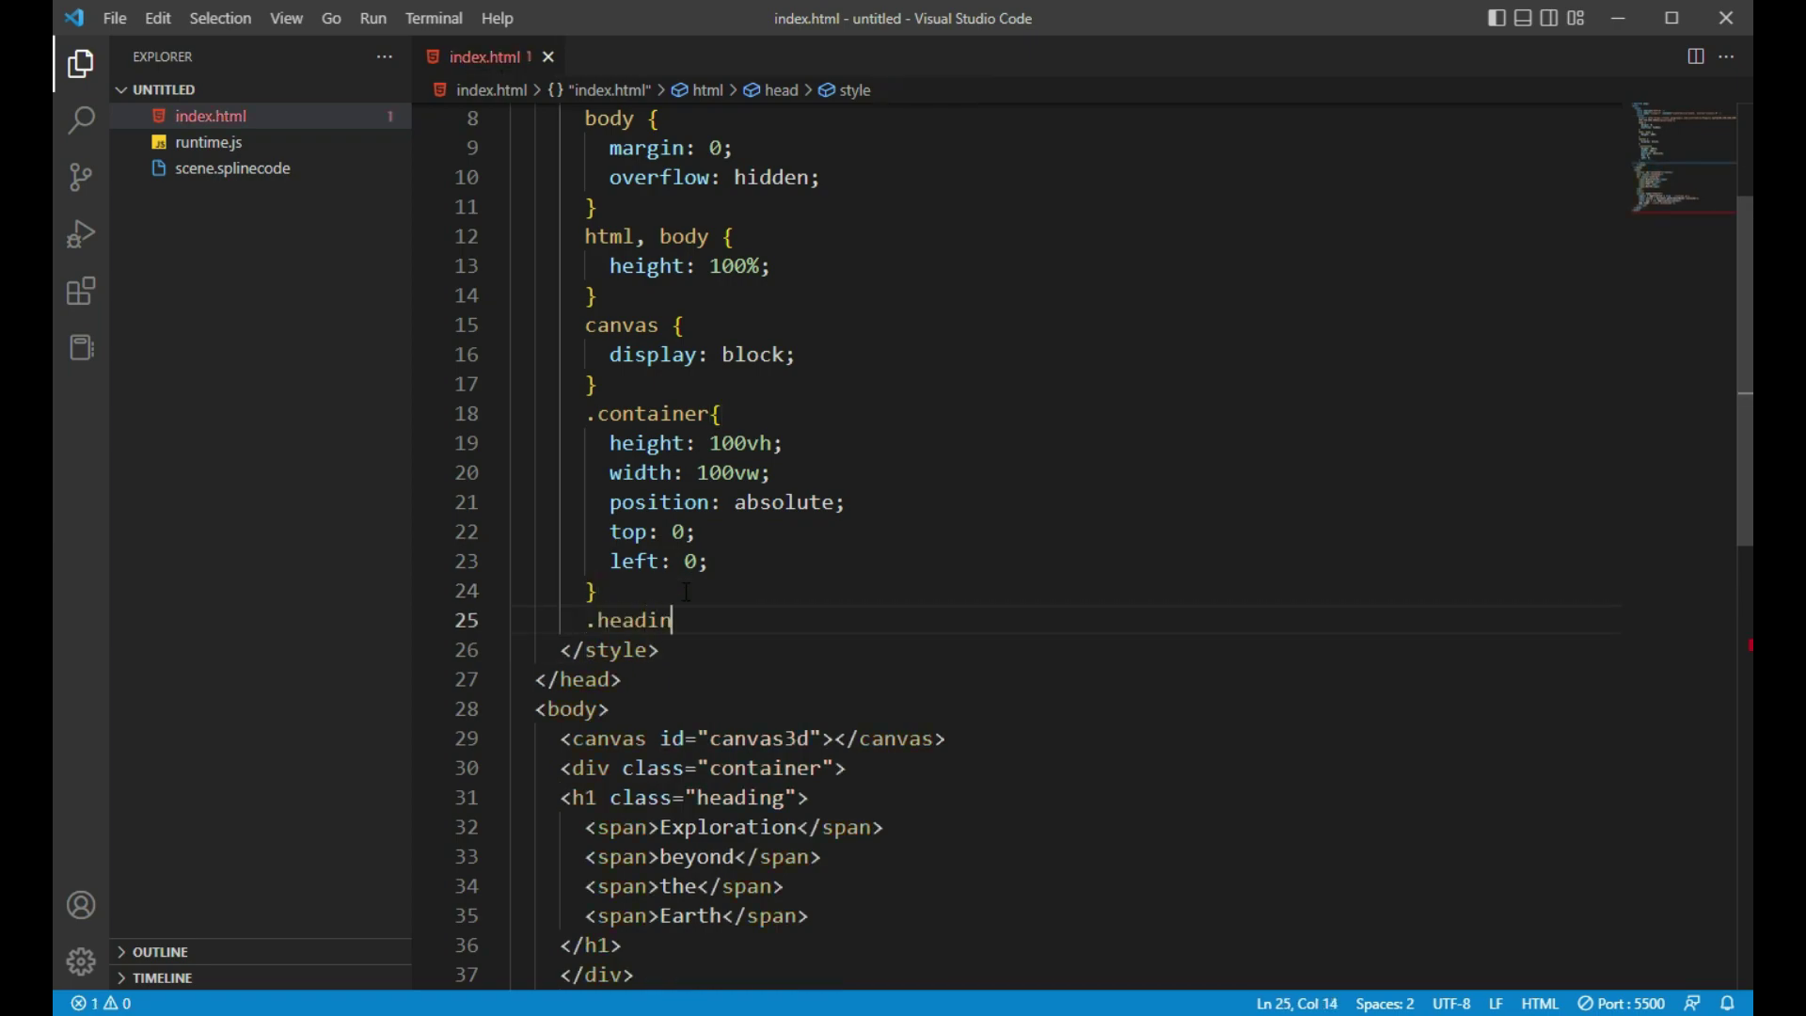
type("g{")
key("Return")
scroll(800, 527, "down", 3)
type("color: ;#fff")
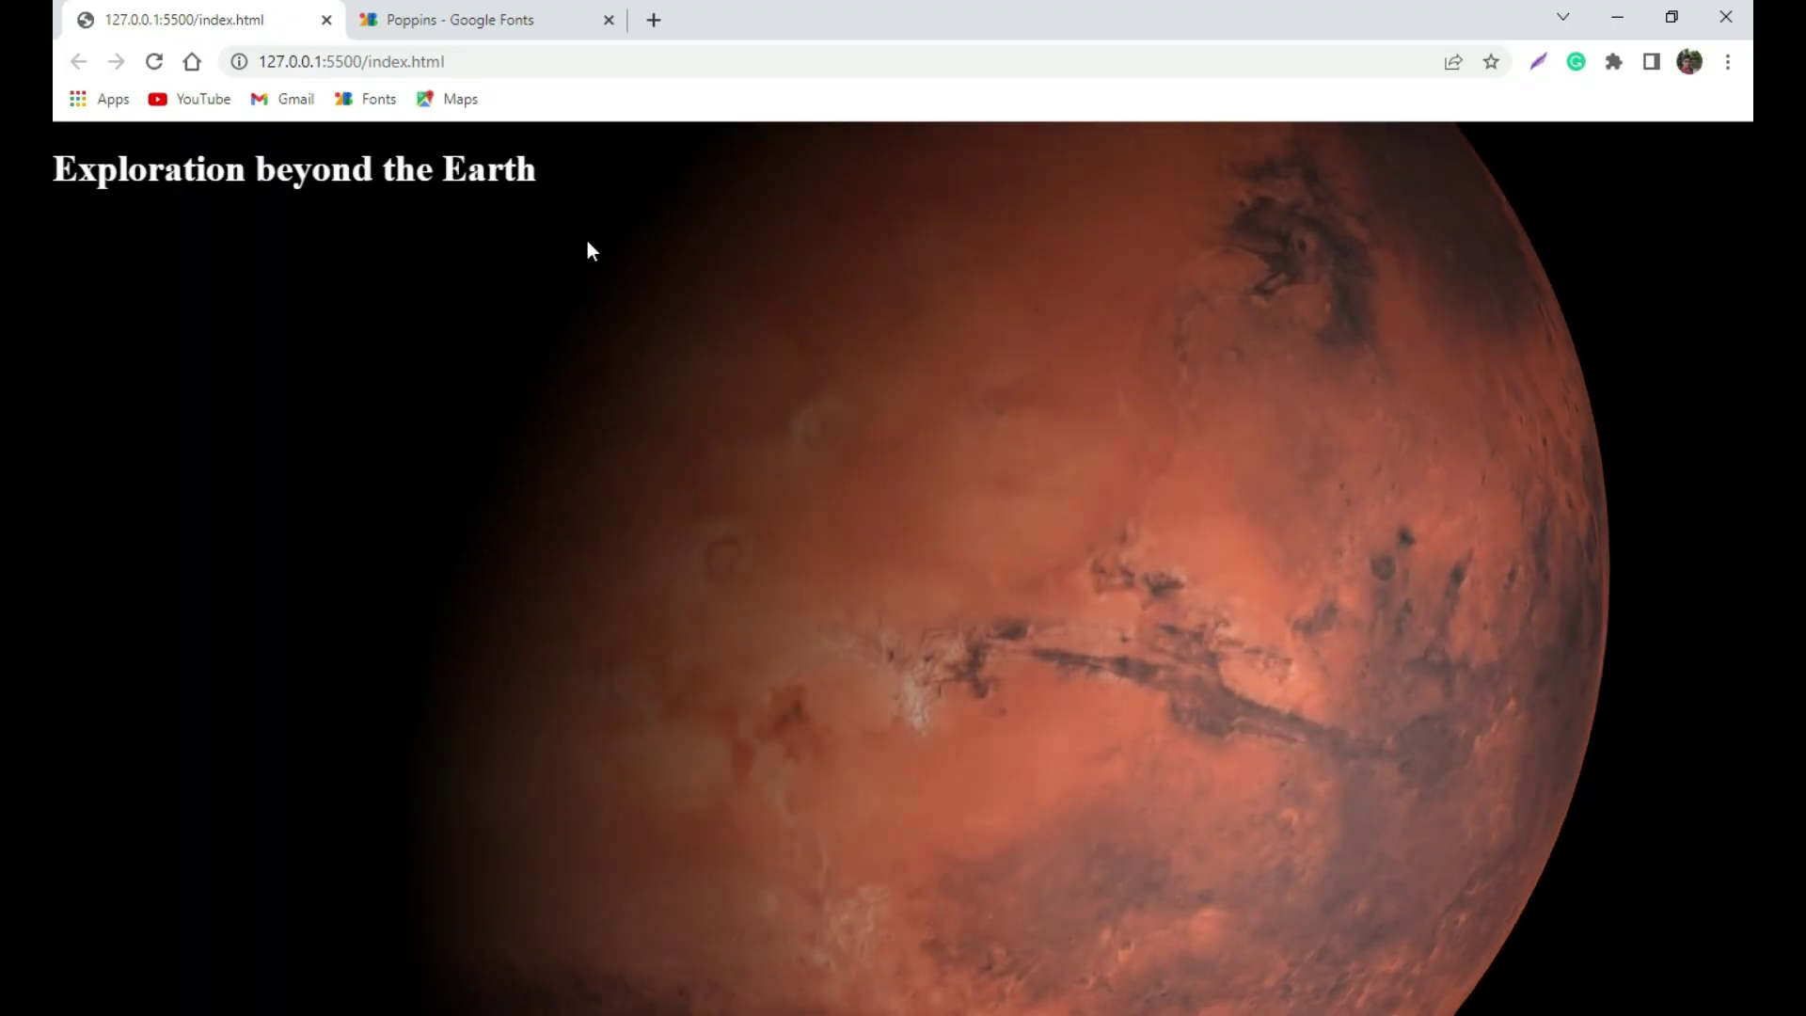
right_click(554, 456)
left_click(602, 540)
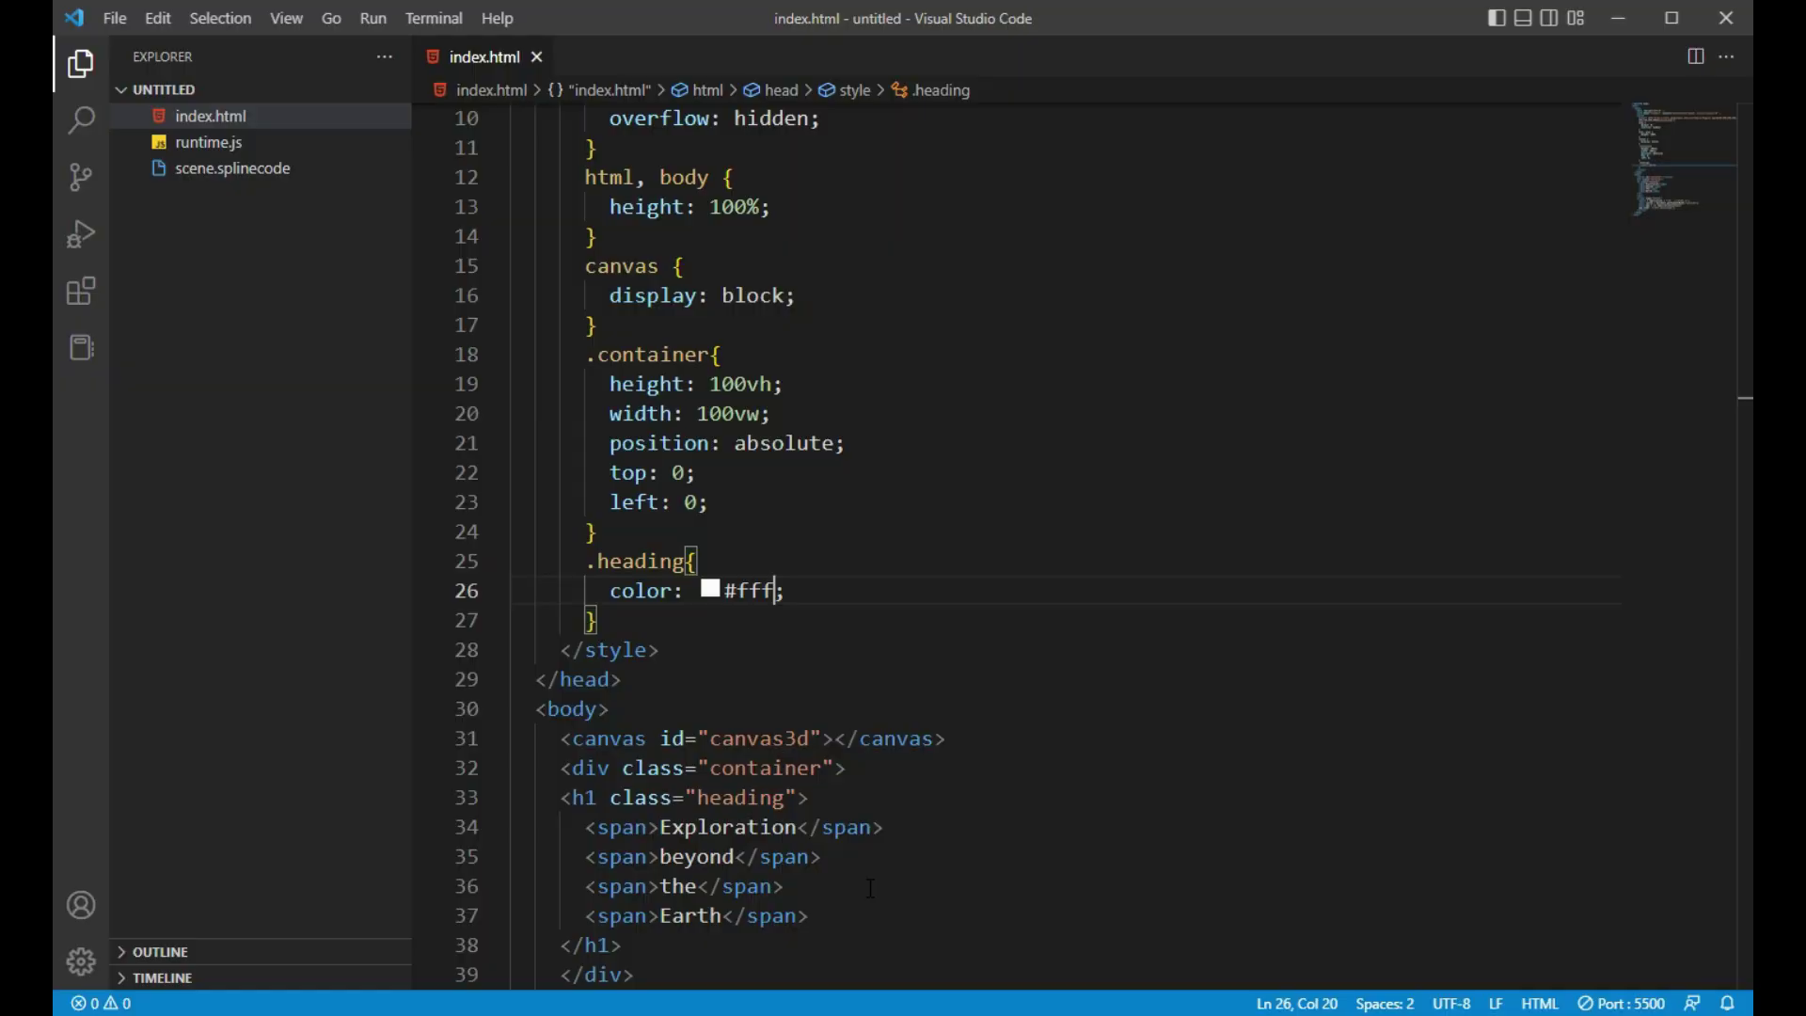
- Set the .heading font family to poppins and its font size to 100px
key("Return")
type("font-family: p")
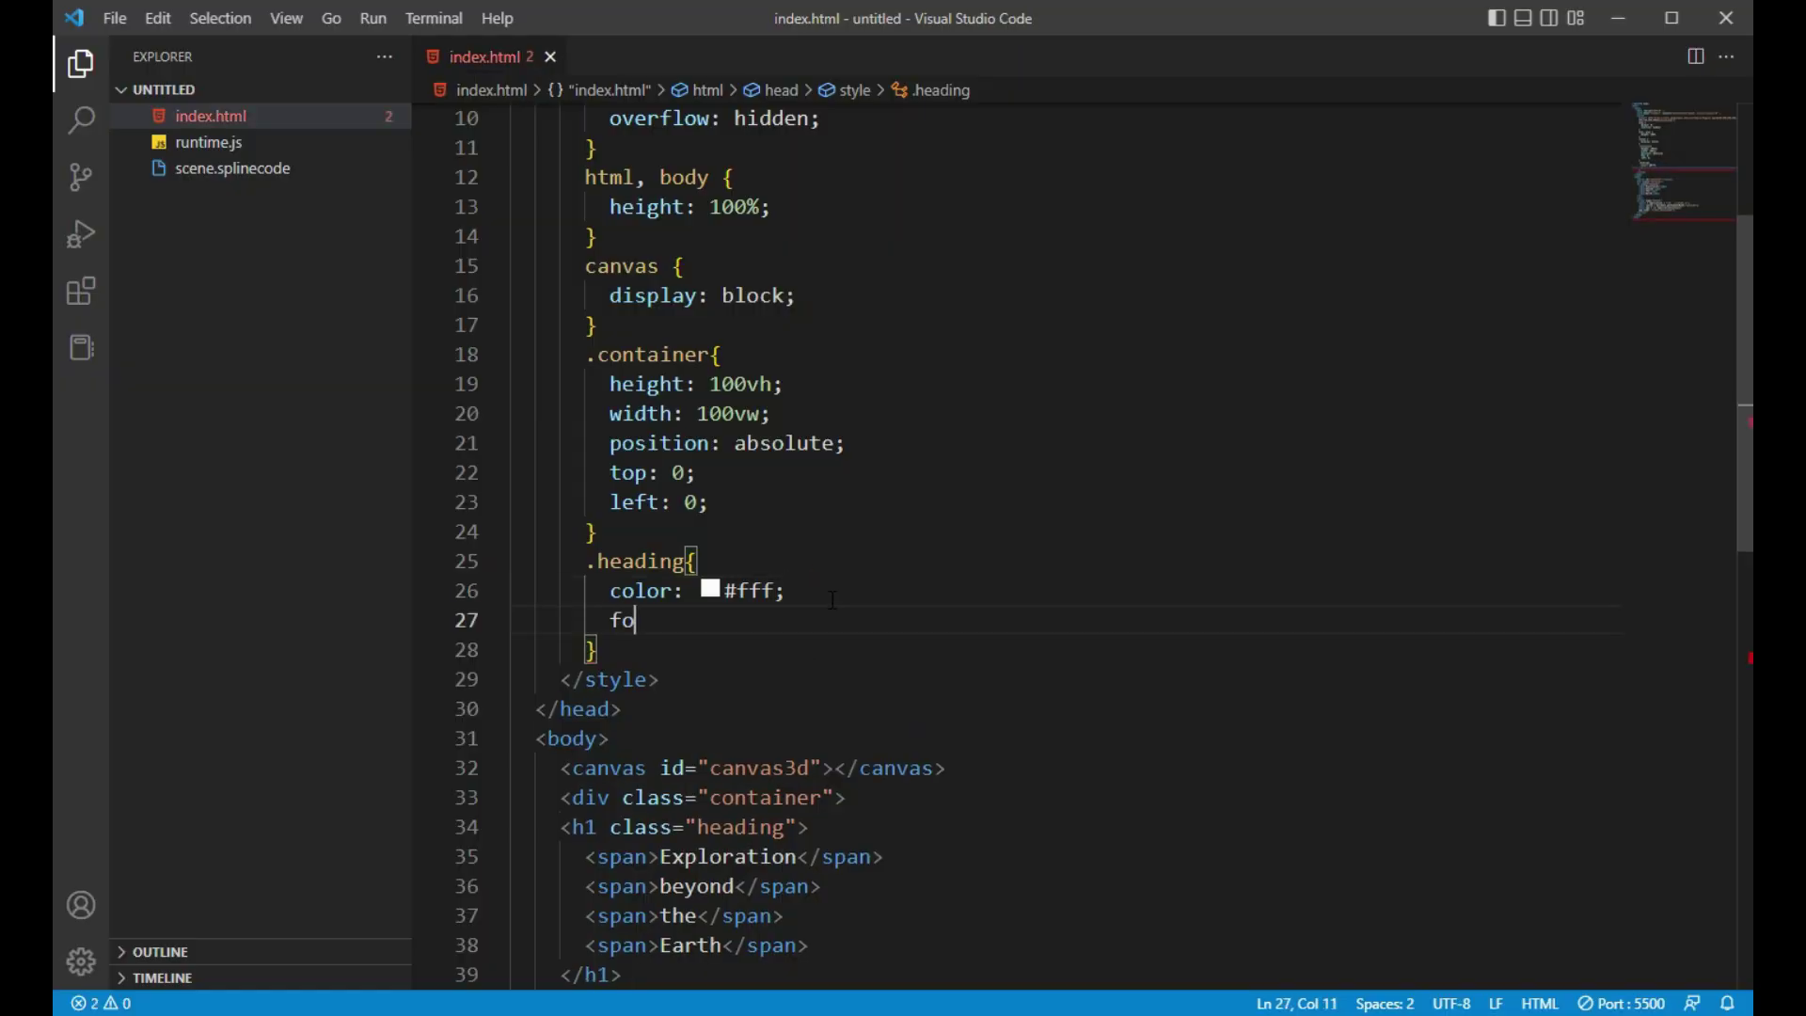
type("oppins;")
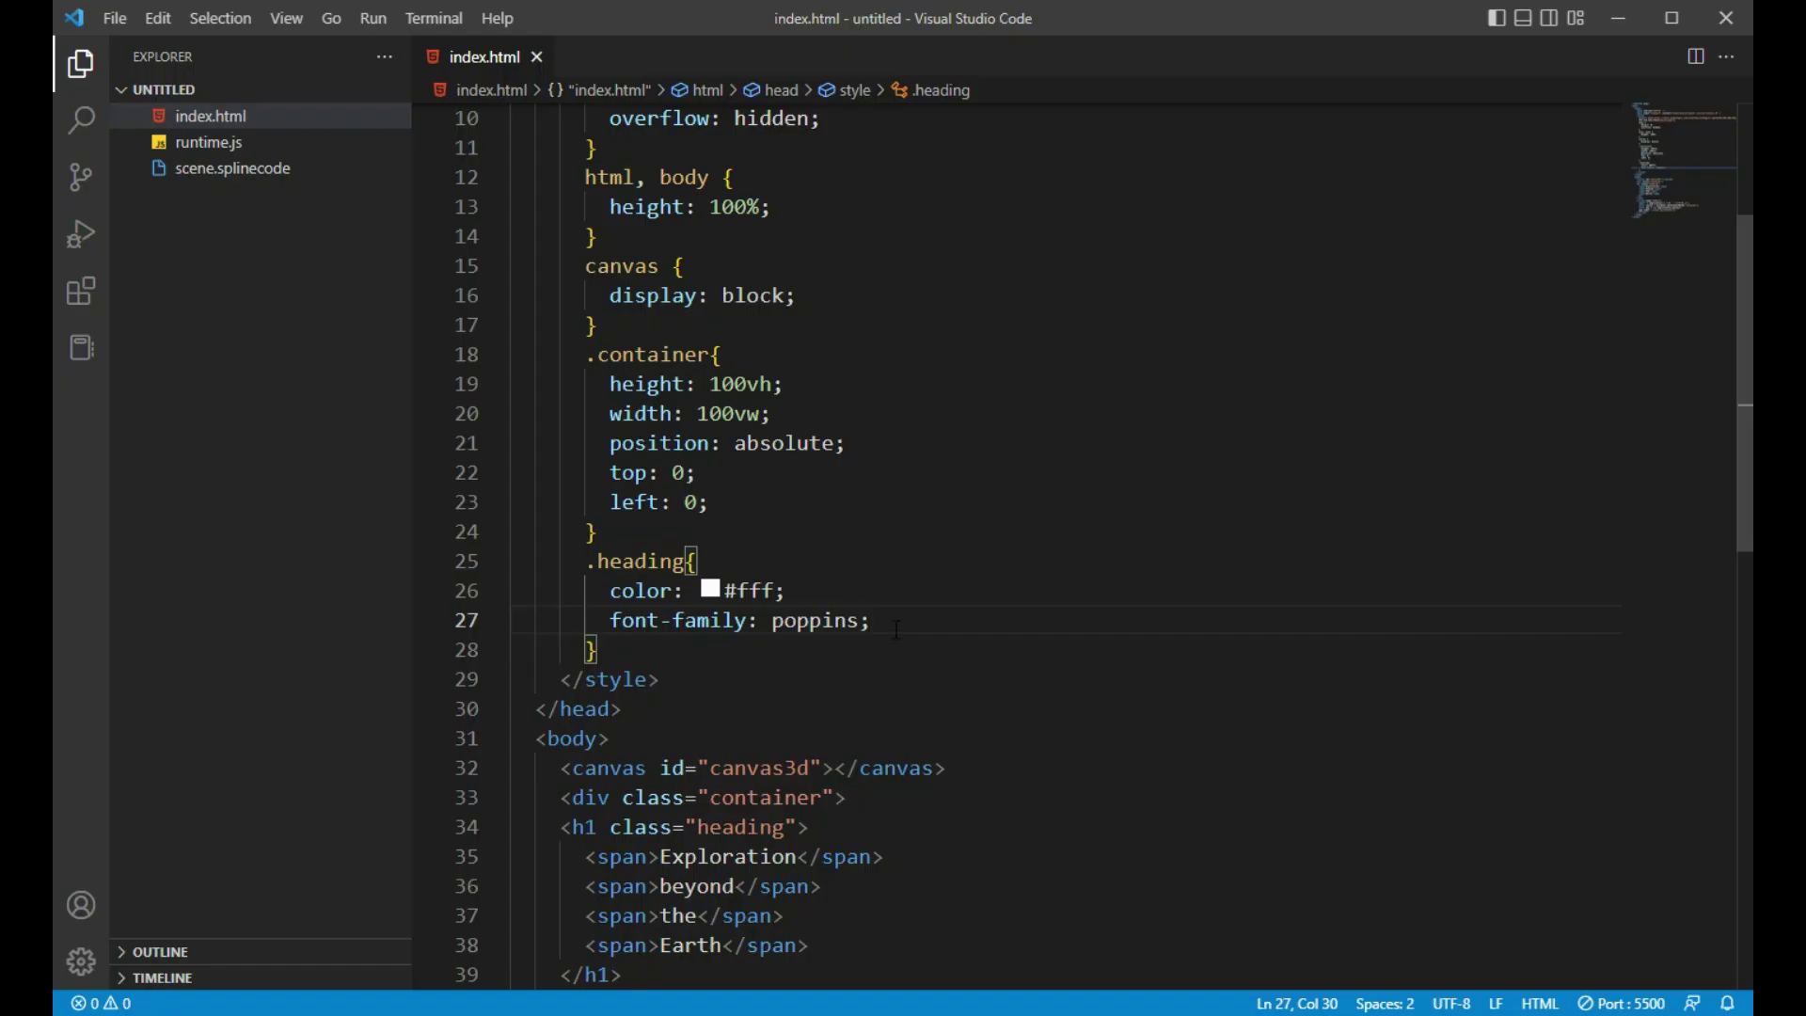
key("Return")
type("font-size: ")
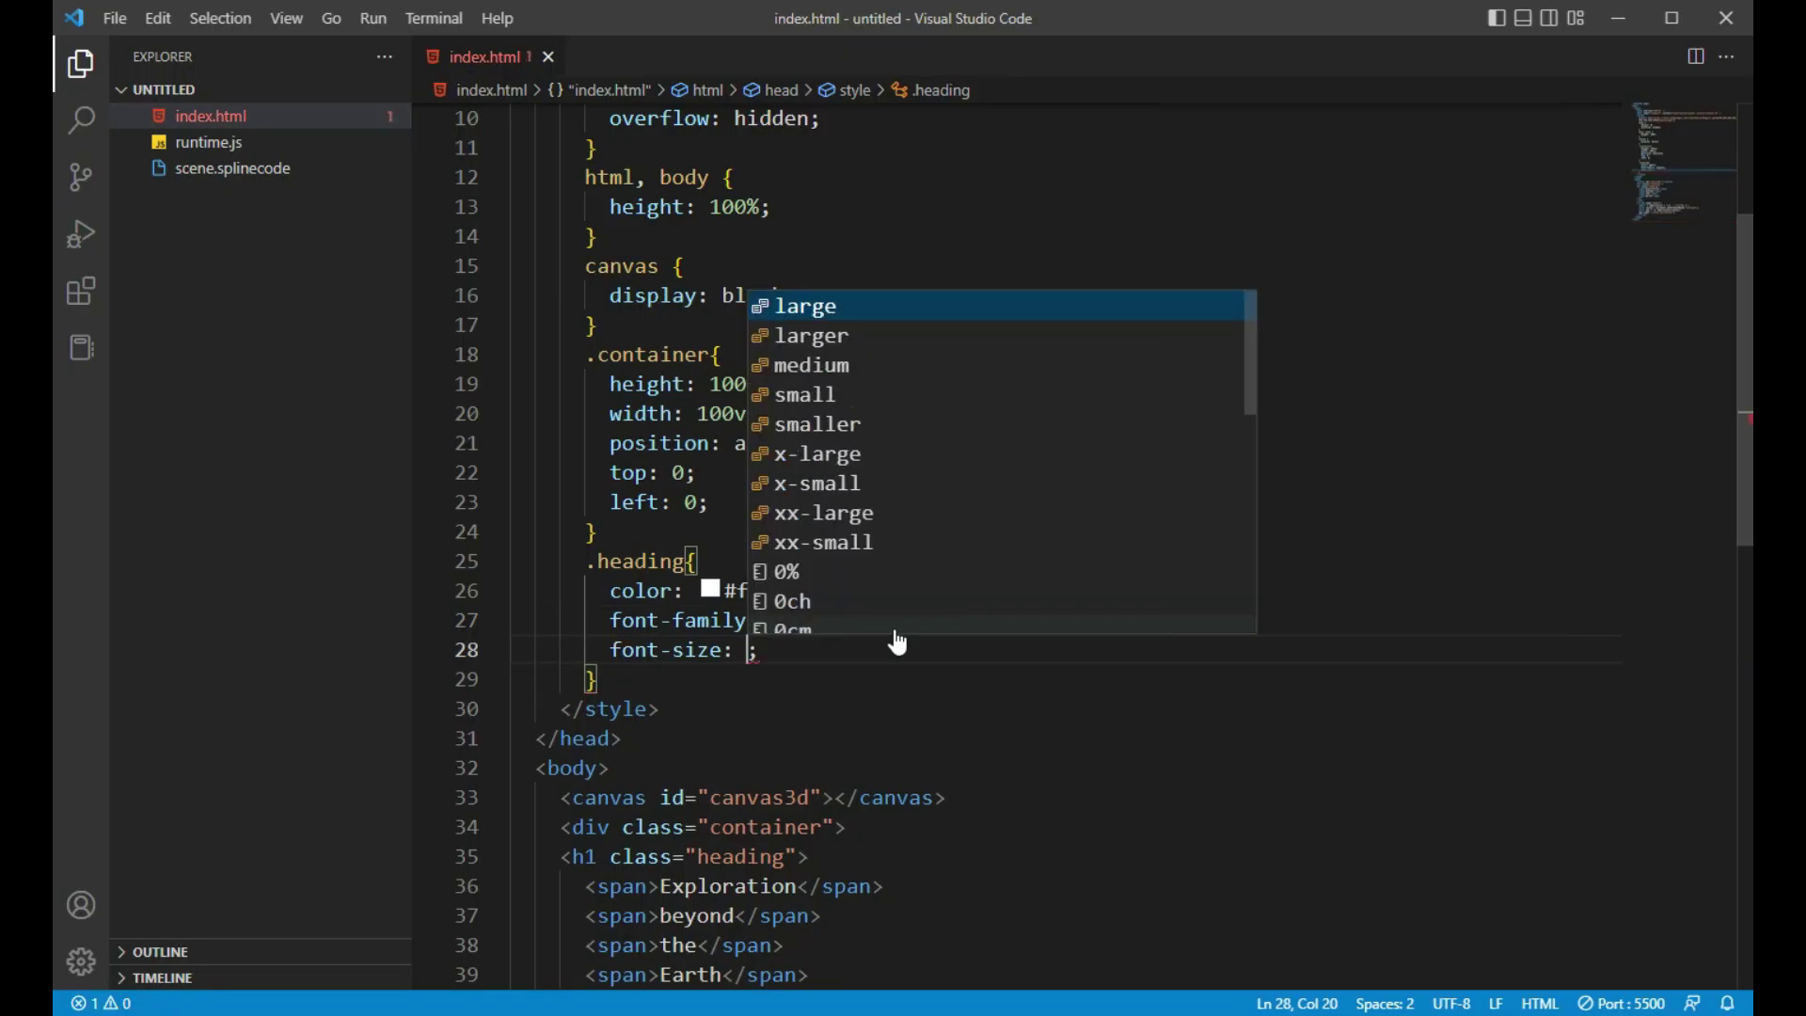
type("100px")
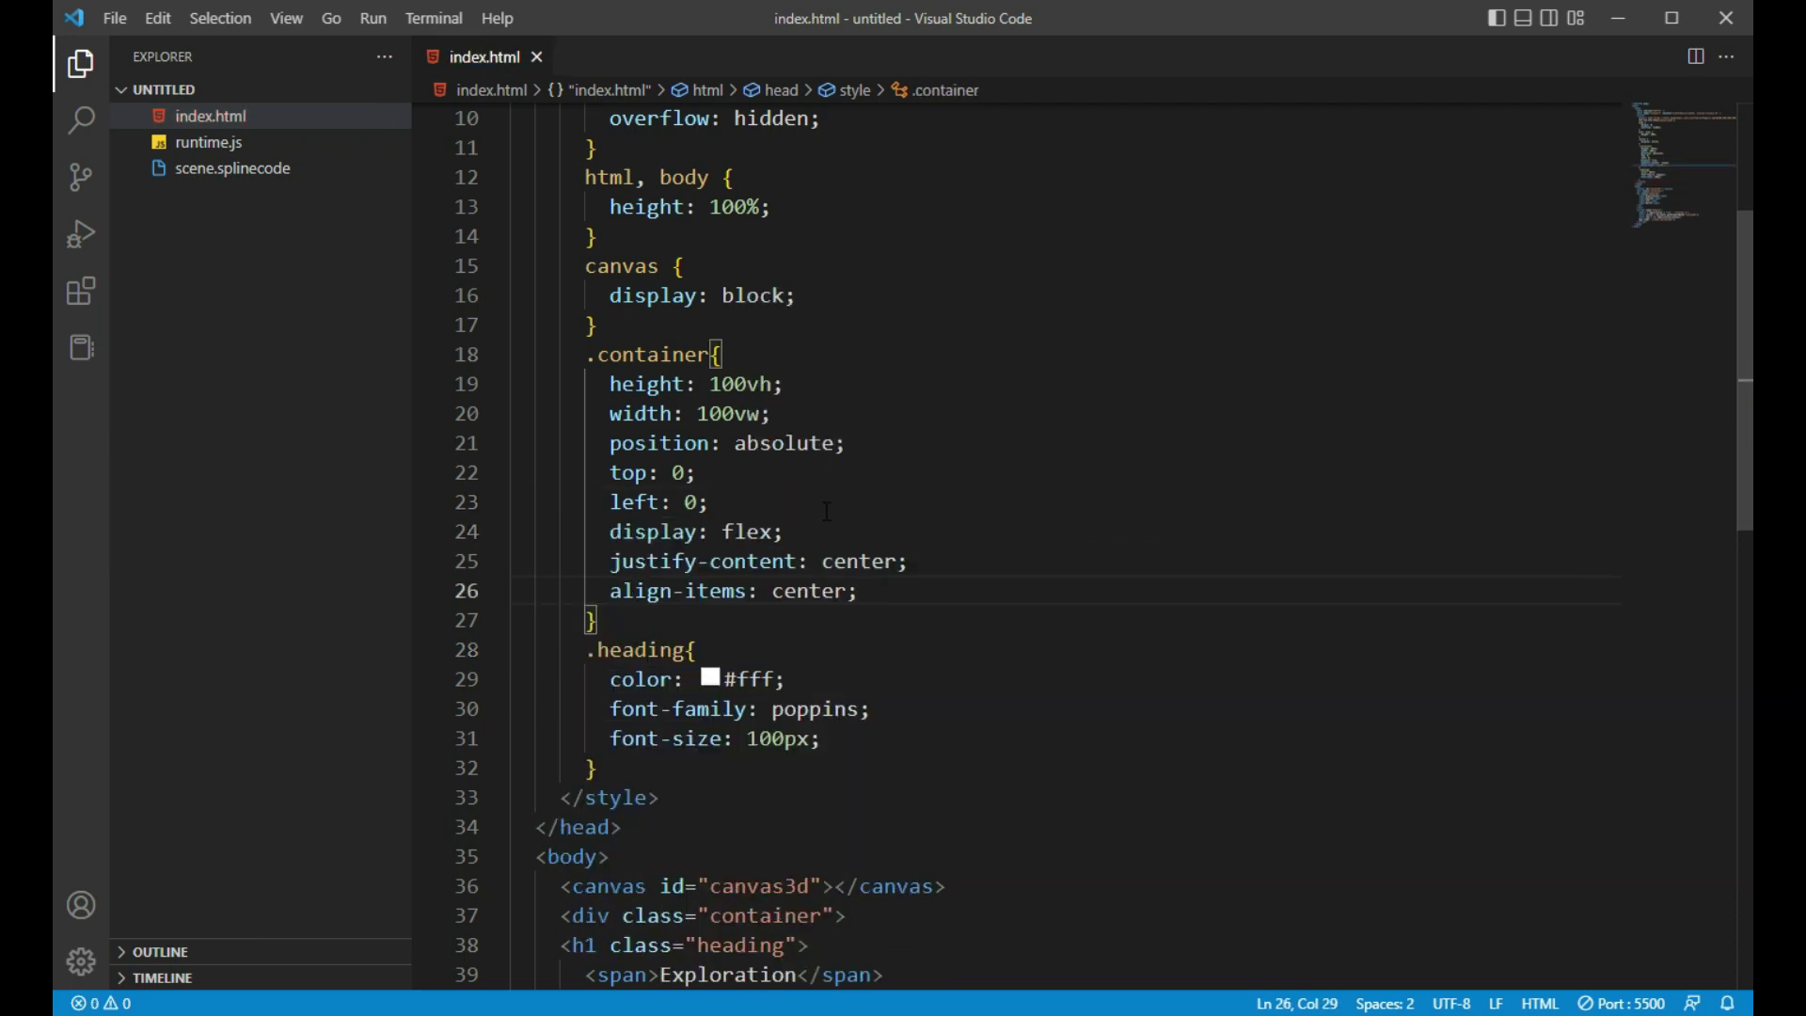
- Set the .heading font size to 80px and check the heading in the browser
type("8")
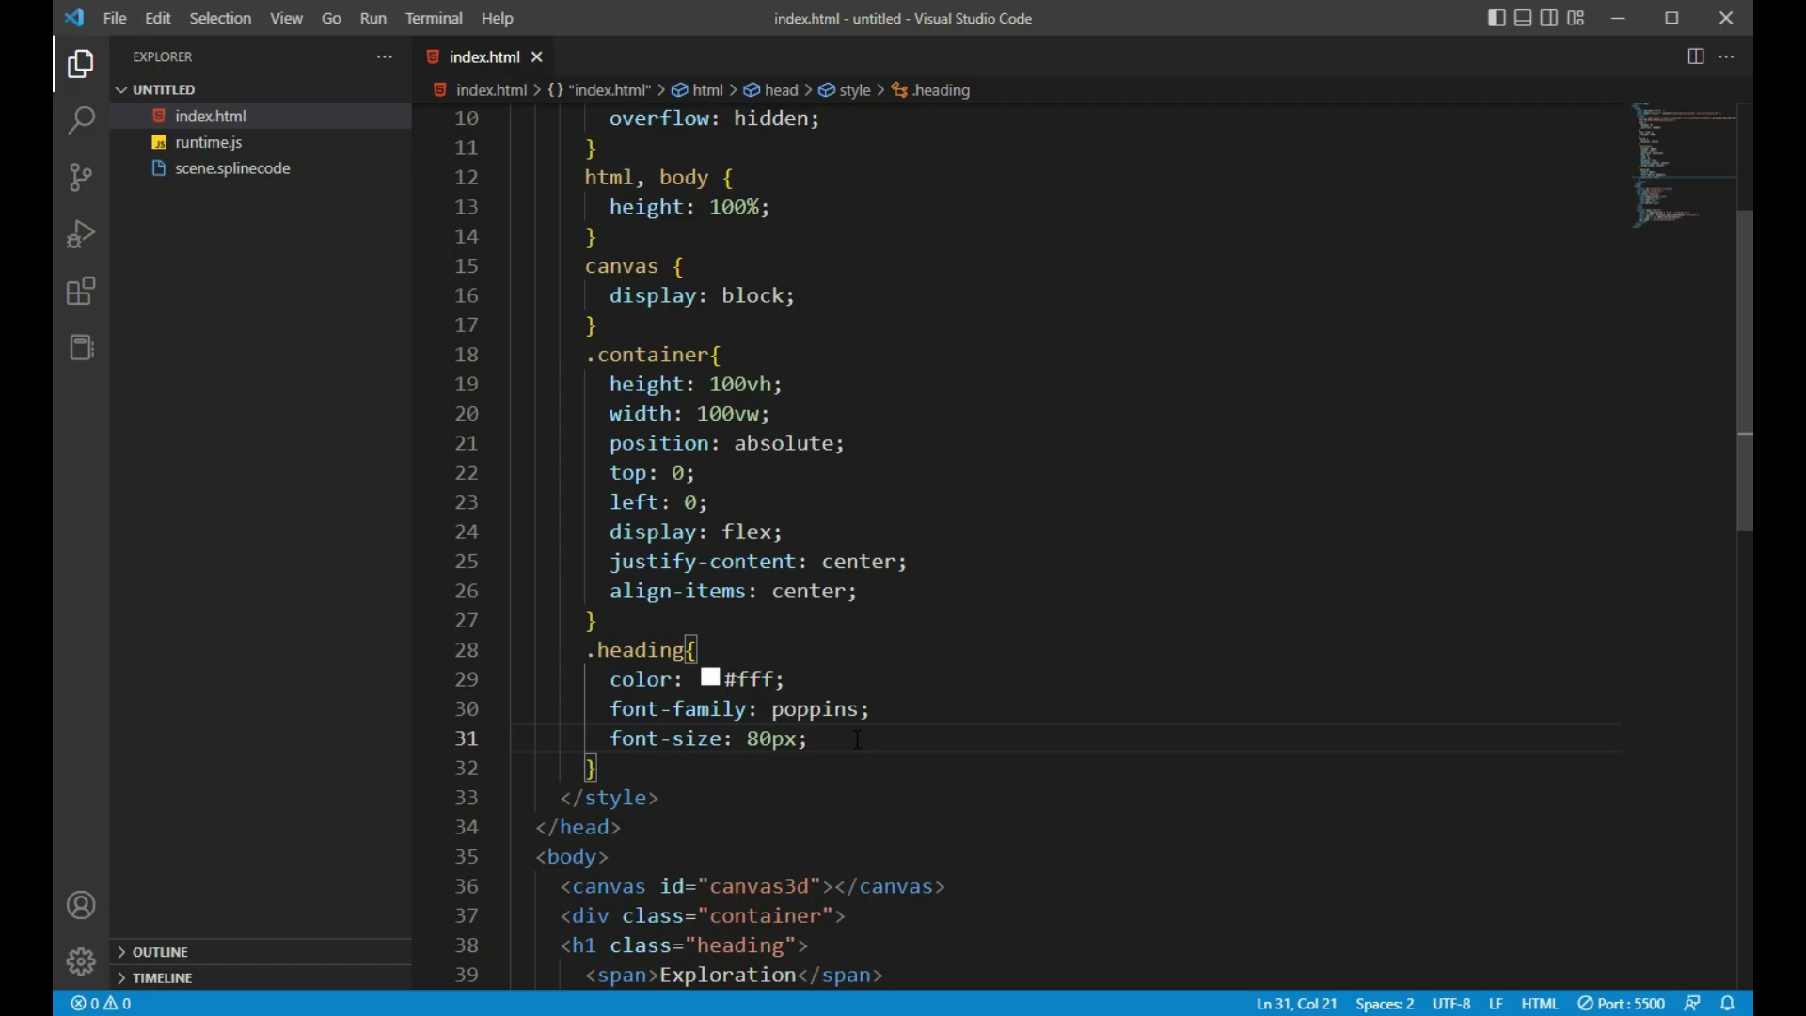
scroll(858, 739, "down", 5)
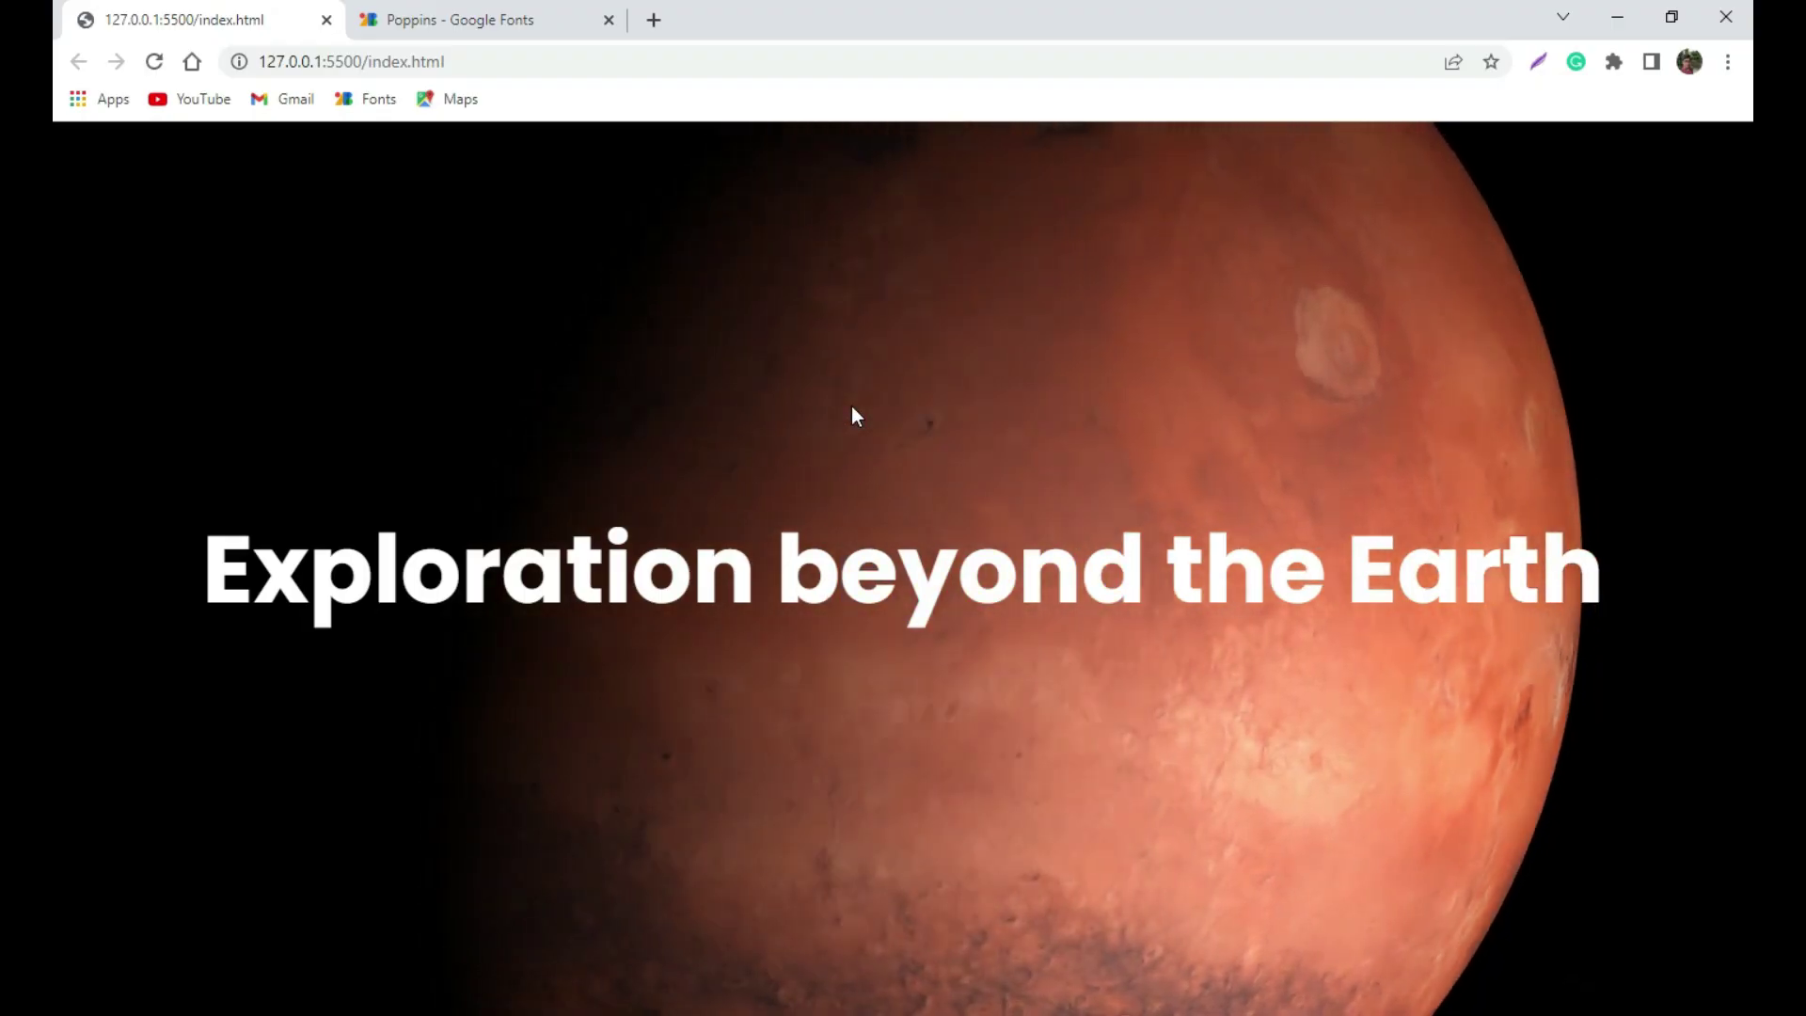
key("ctrl+shift+i")
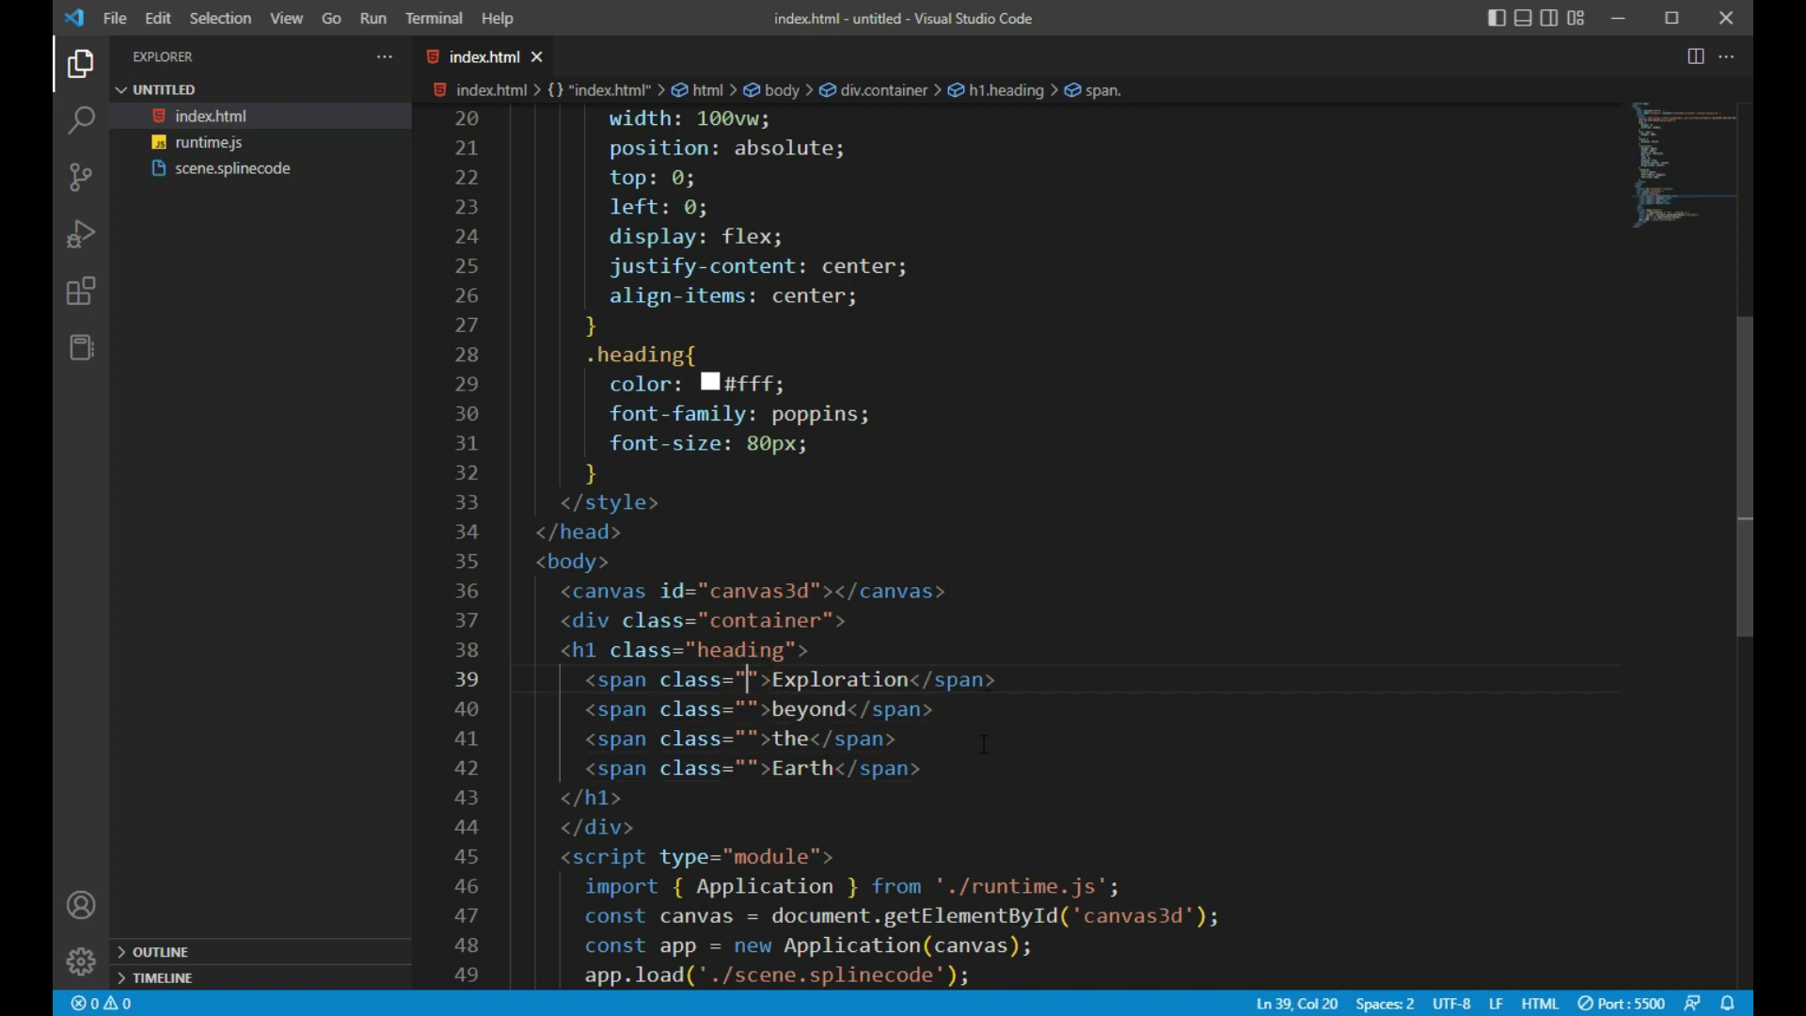
- Assign the classes a, b, c and d to the heading's Exploration, beyond, the and Earth spans
type("b")
left_click(747, 738)
type("c")
left_click(747, 768)
type("d")
left_click(970, 770)
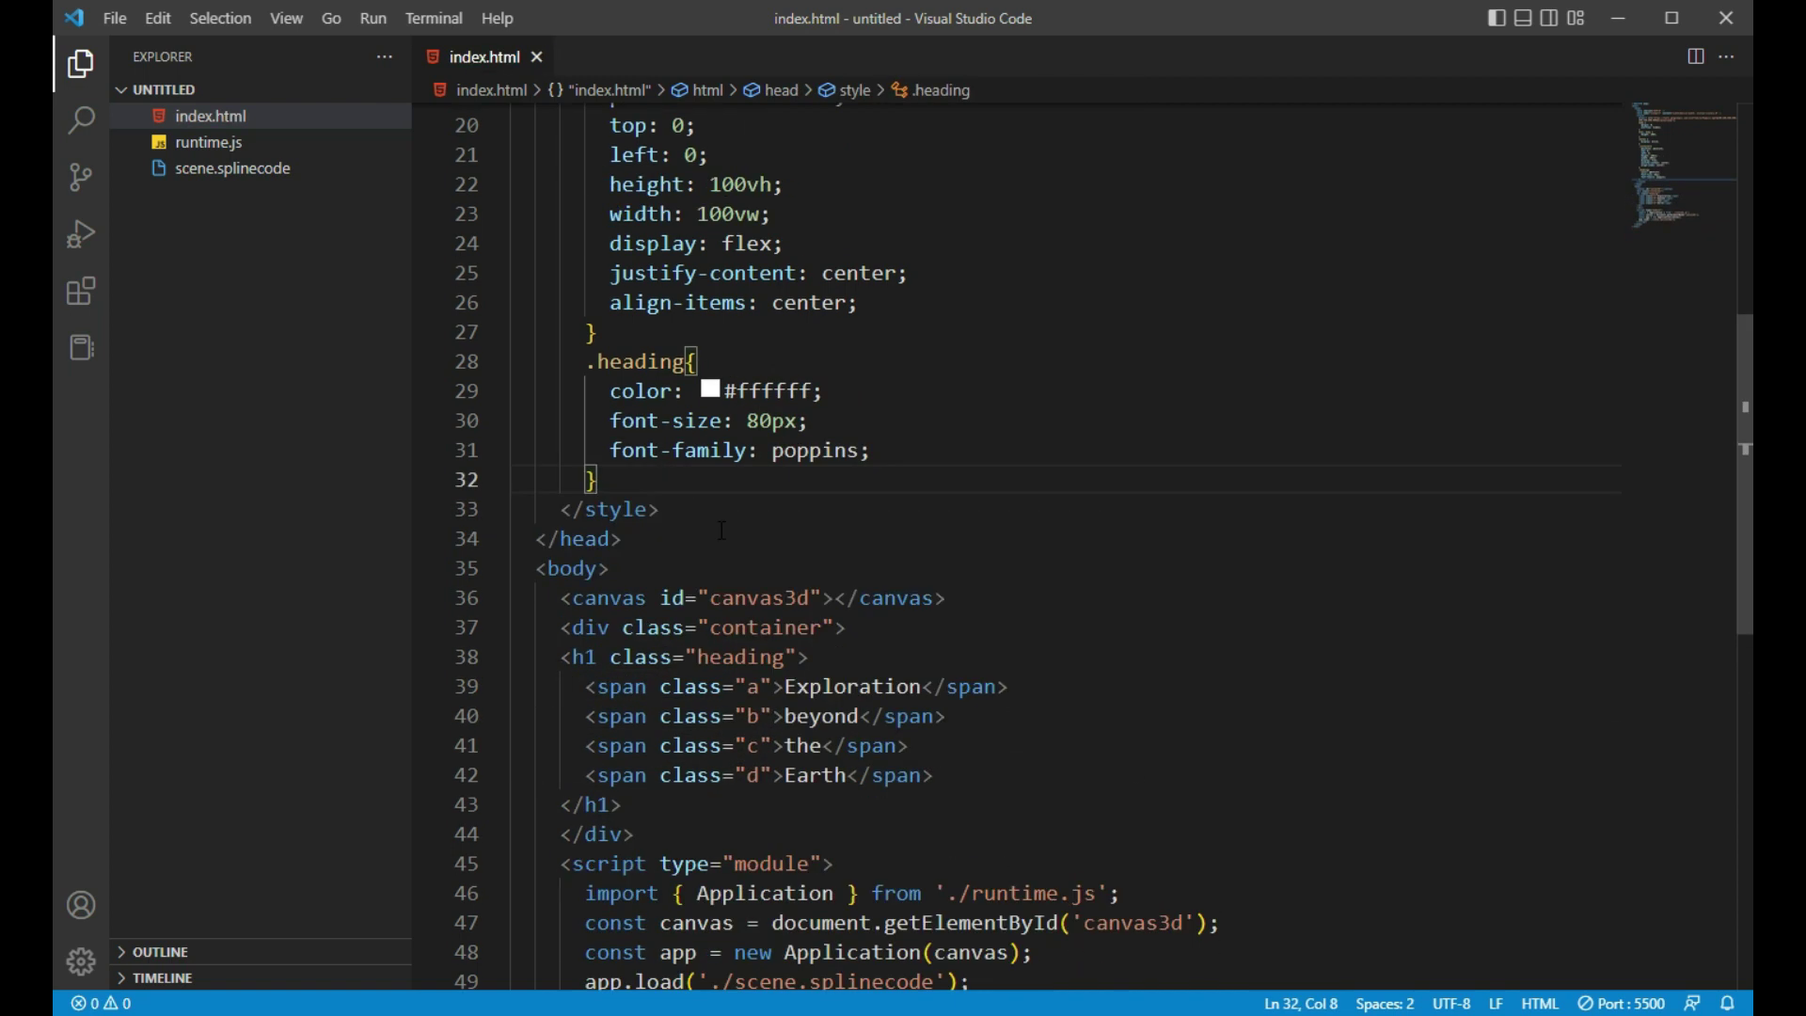
- Add an .a rule after the .heading rule with animation-name slide-up and animation-duration 0.5s
type(".a")
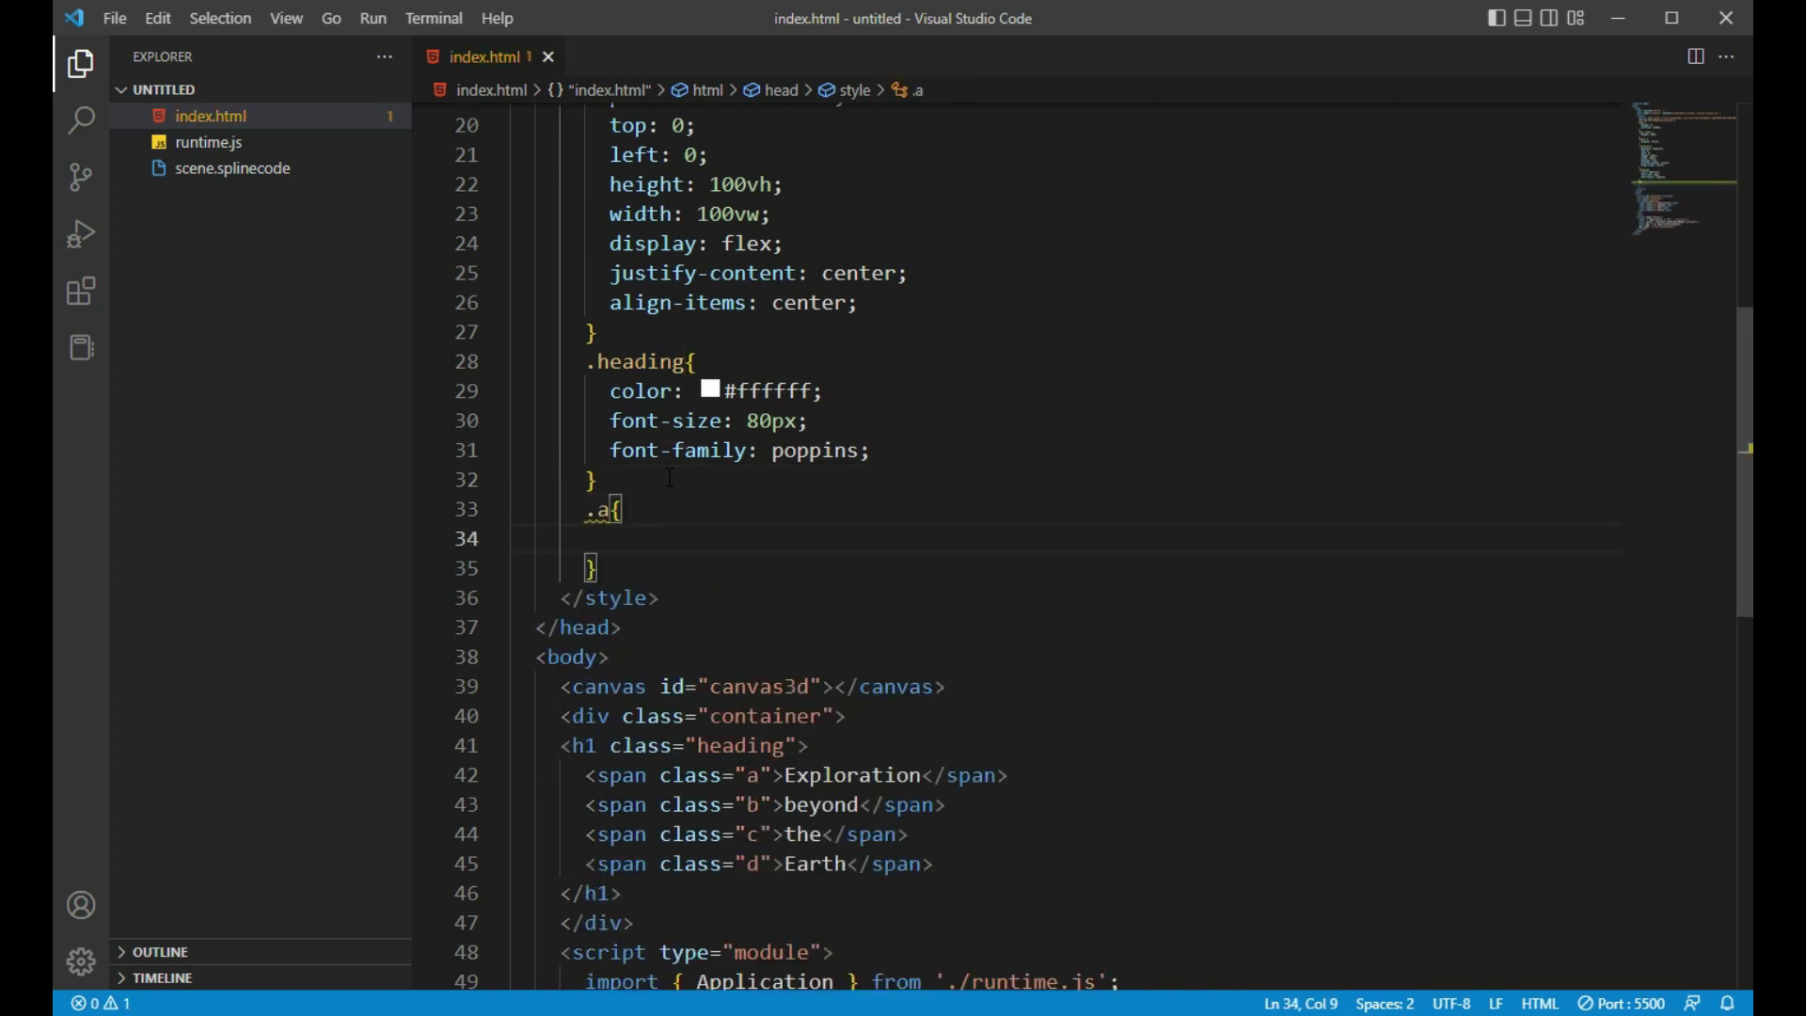
type("{")
key("Return")
type("animation-name: slide-up;")
key("End")
key("Return")
type("animation-duration")
key("Return")
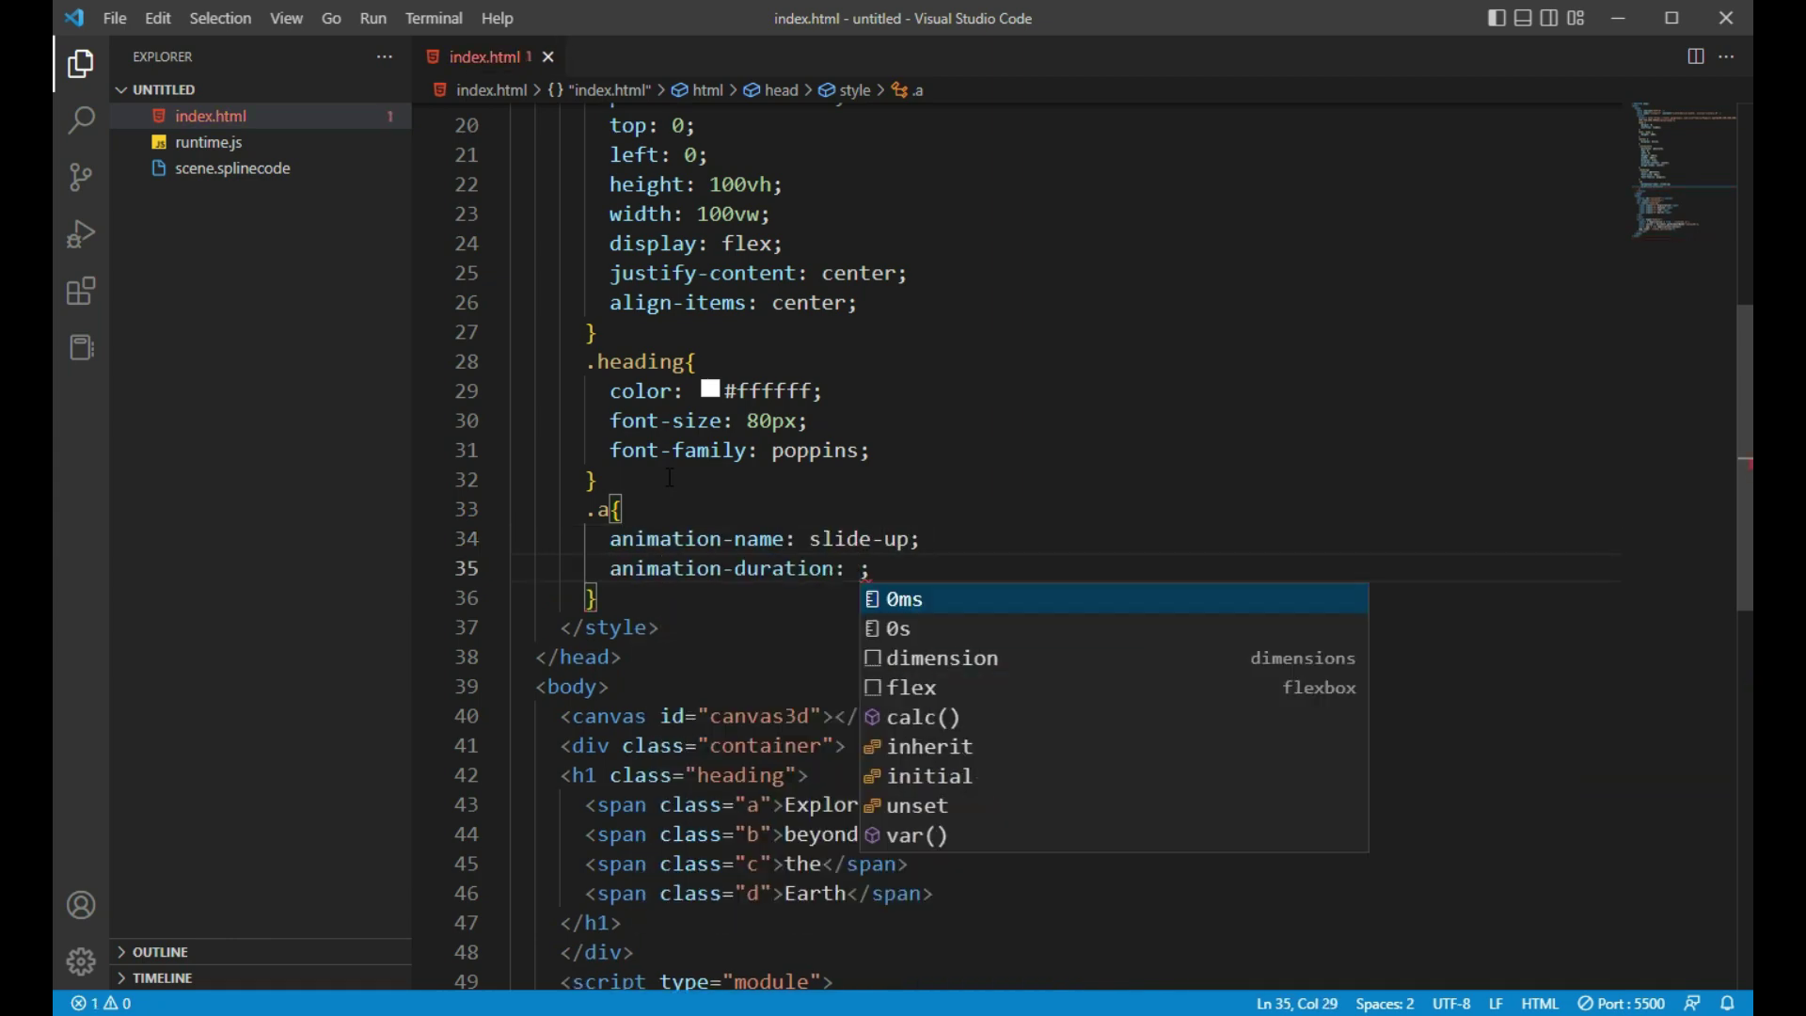
type("0.5s")
- Add relative position and top 0px to the .a rule
key("End")
key("Return")
type("posi")
key("Return")
type("relative")
key("End")
key("Return")
type("to")
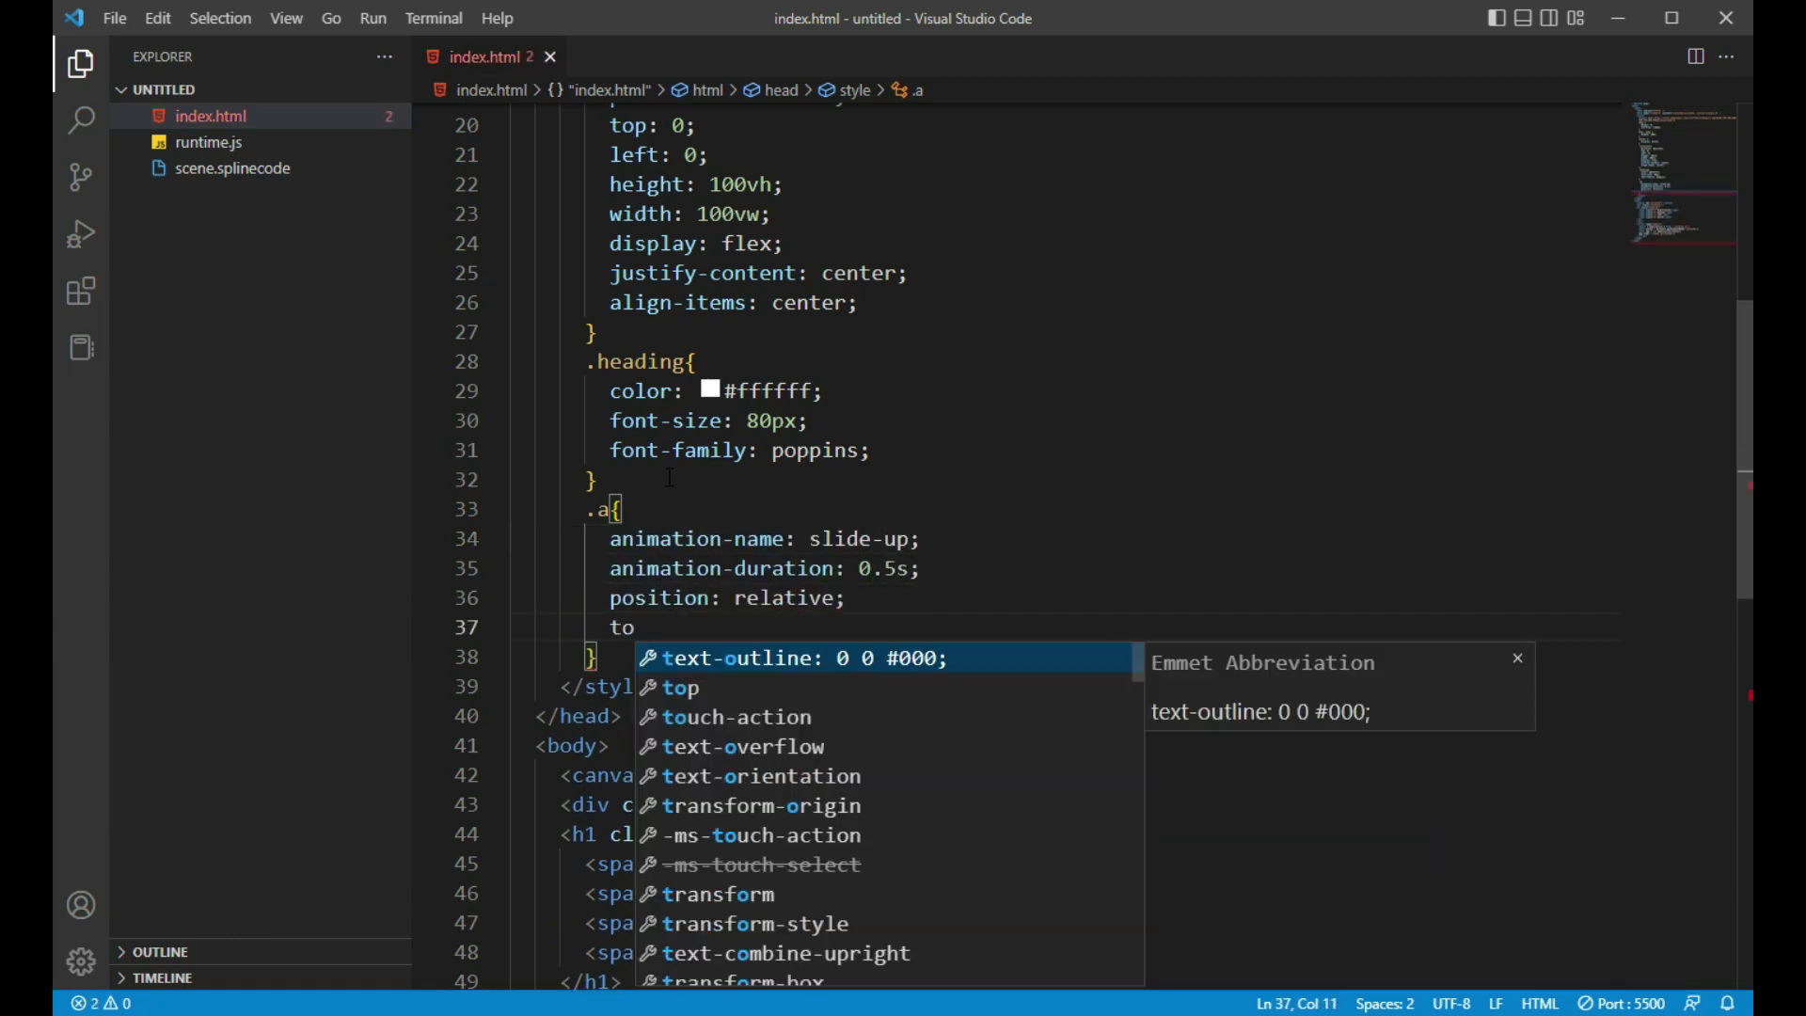
key("Return")
type("0px")
- Duplicate the .a rule three times below itself and rename the copies .b, .c and .d
key("shift+alt+Down")
key("shift+alt+Down")
key("shift+alt+Down")
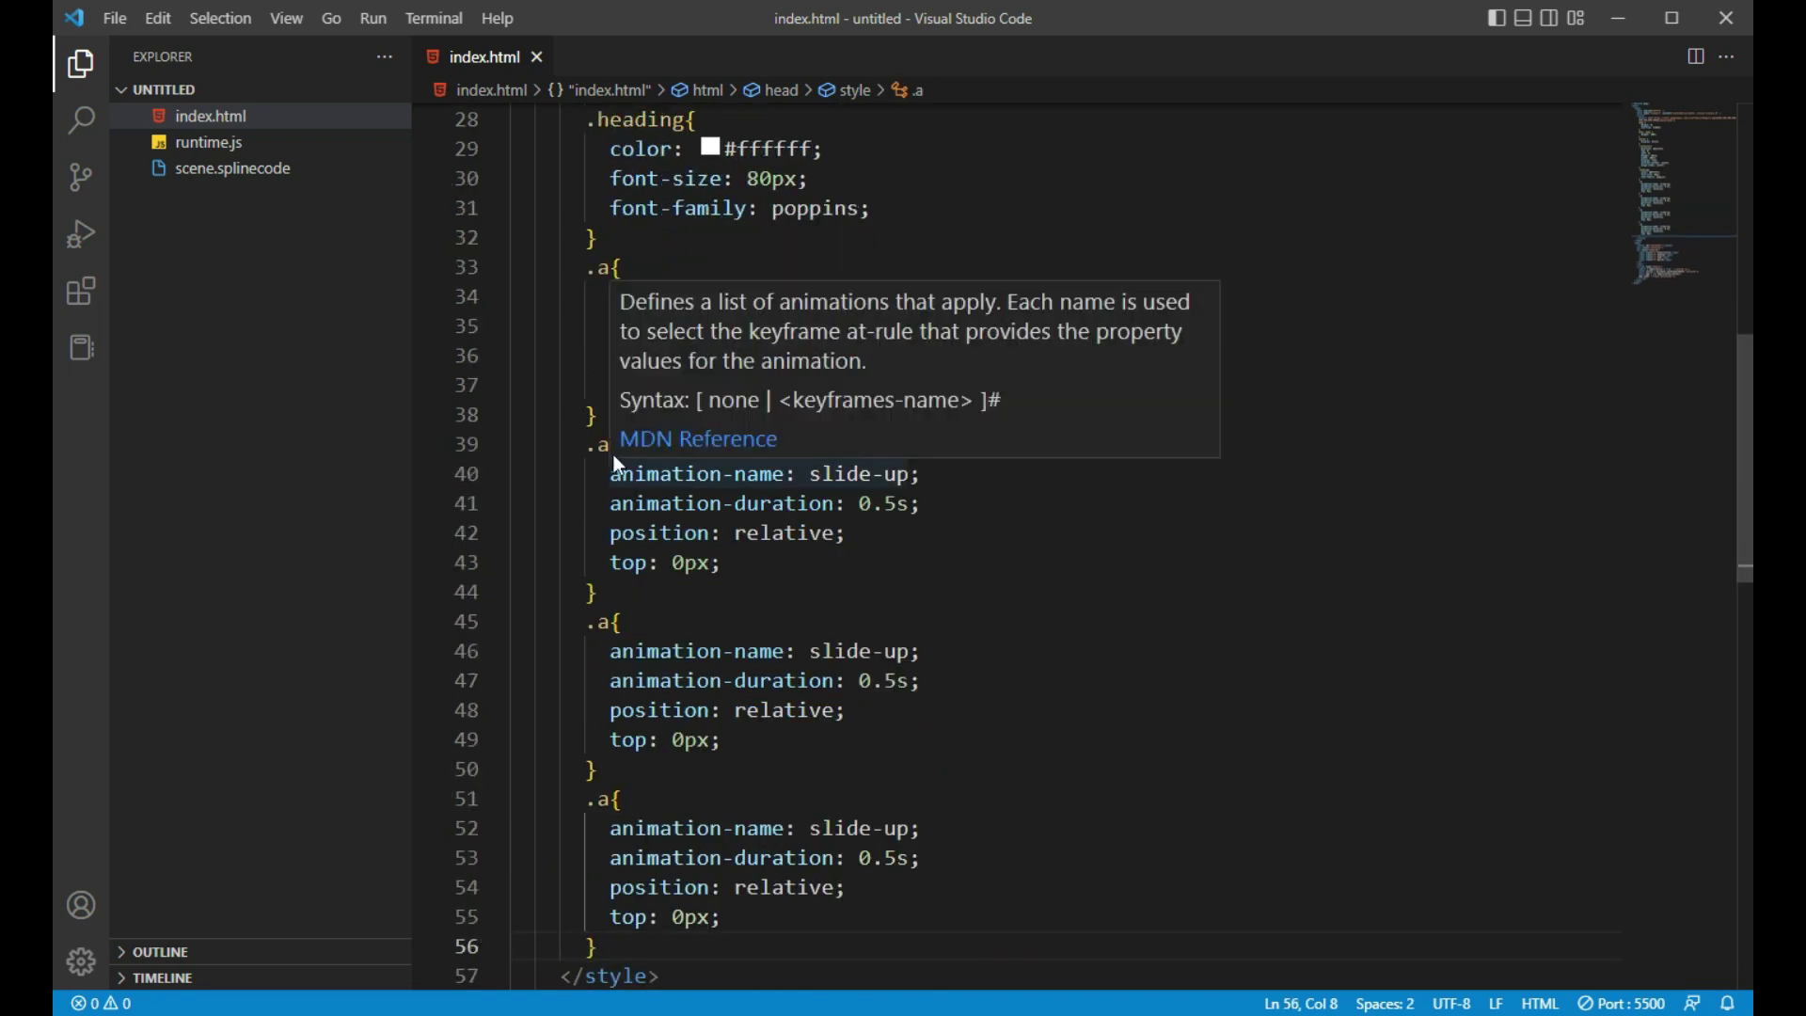
double_click(603, 444)
type("b")
double_click(603, 622)
type("c")
double_click(603, 798)
type("d")
- Add a slide-up keyframes rule above the .a rule with a from block of opacity 0% and top 100px
left_click(633, 472)
key("Return")
type("@key")
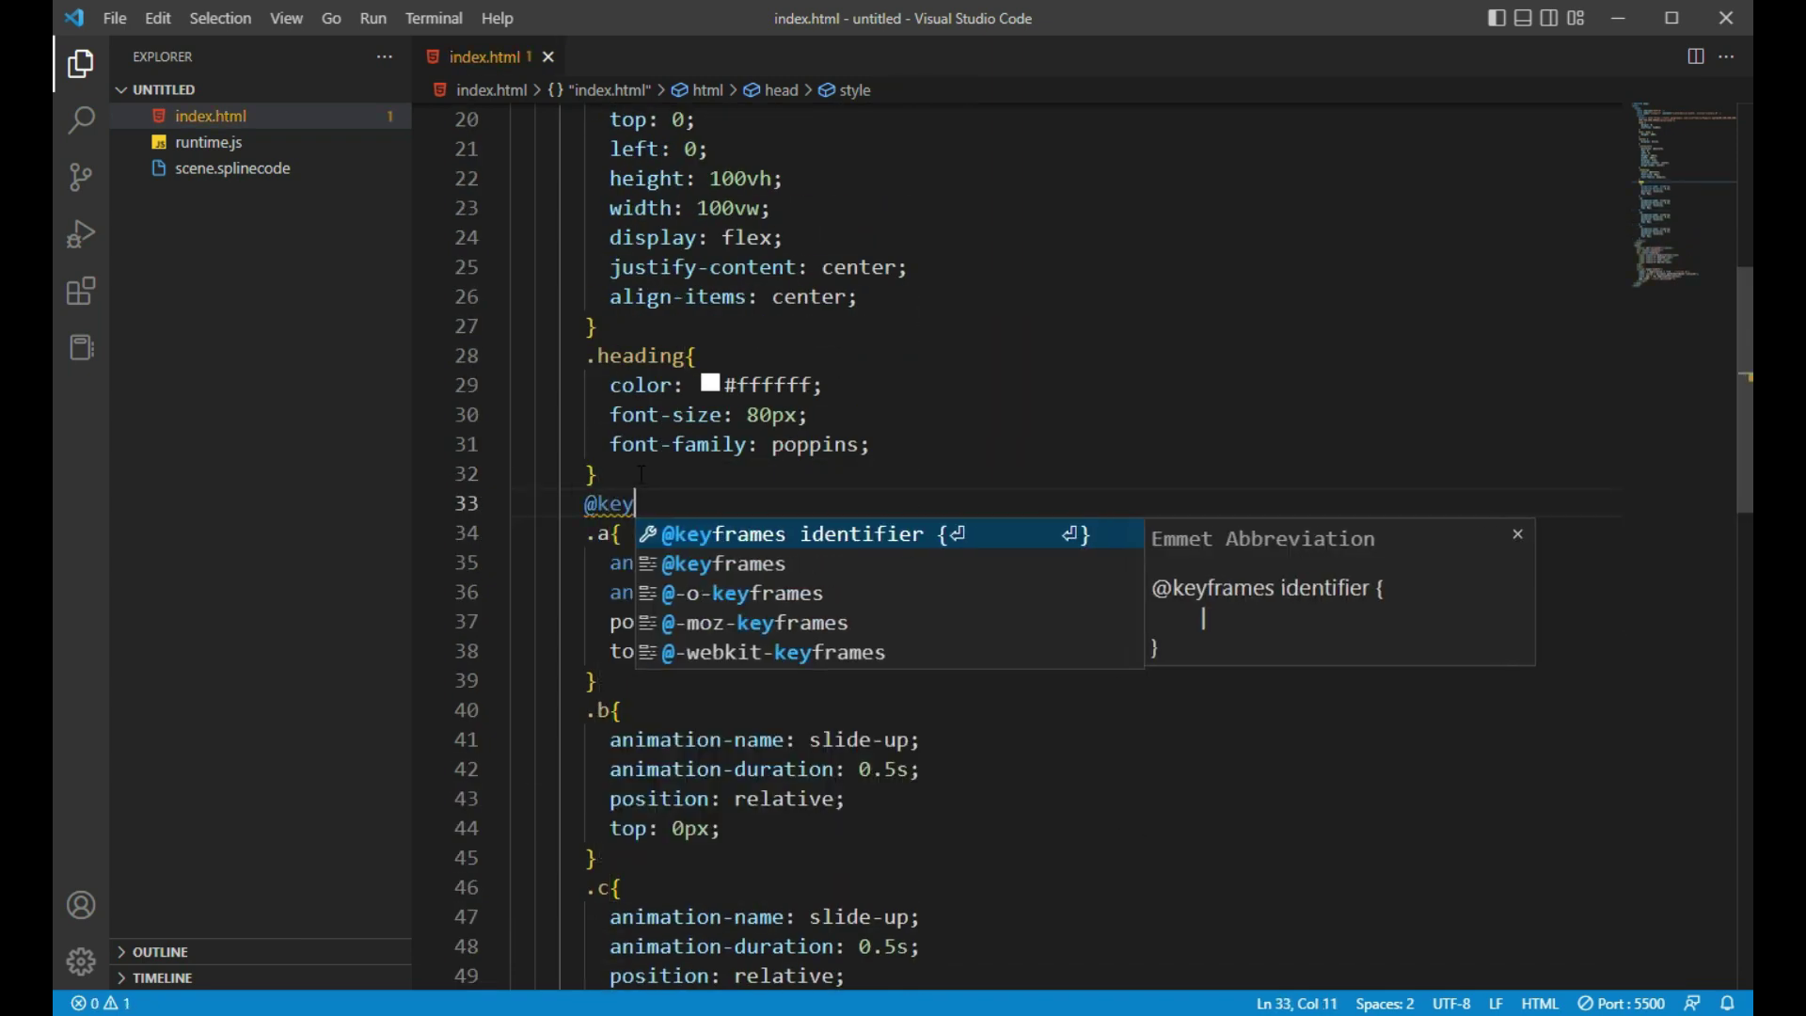
type("slide-up{")
key("Return")
type("opacity")
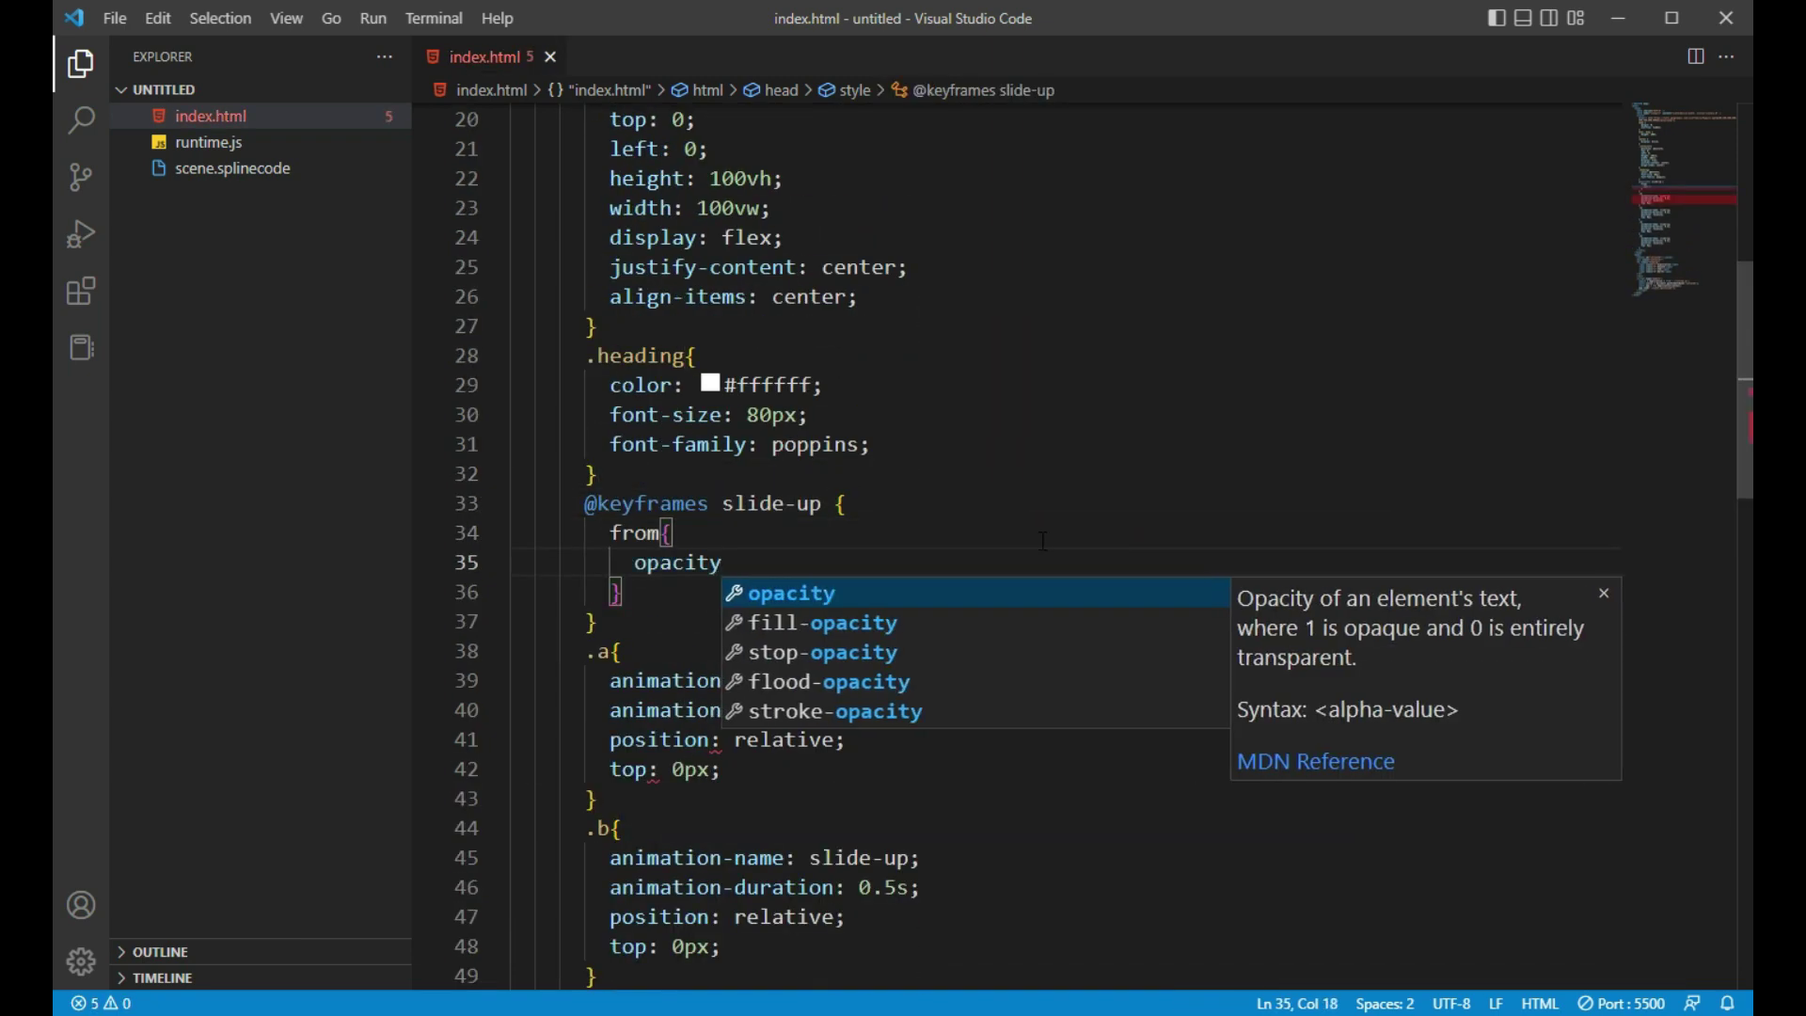
key("Return")
type("0%")
key("End")
key("Return")
type("top: 100px")
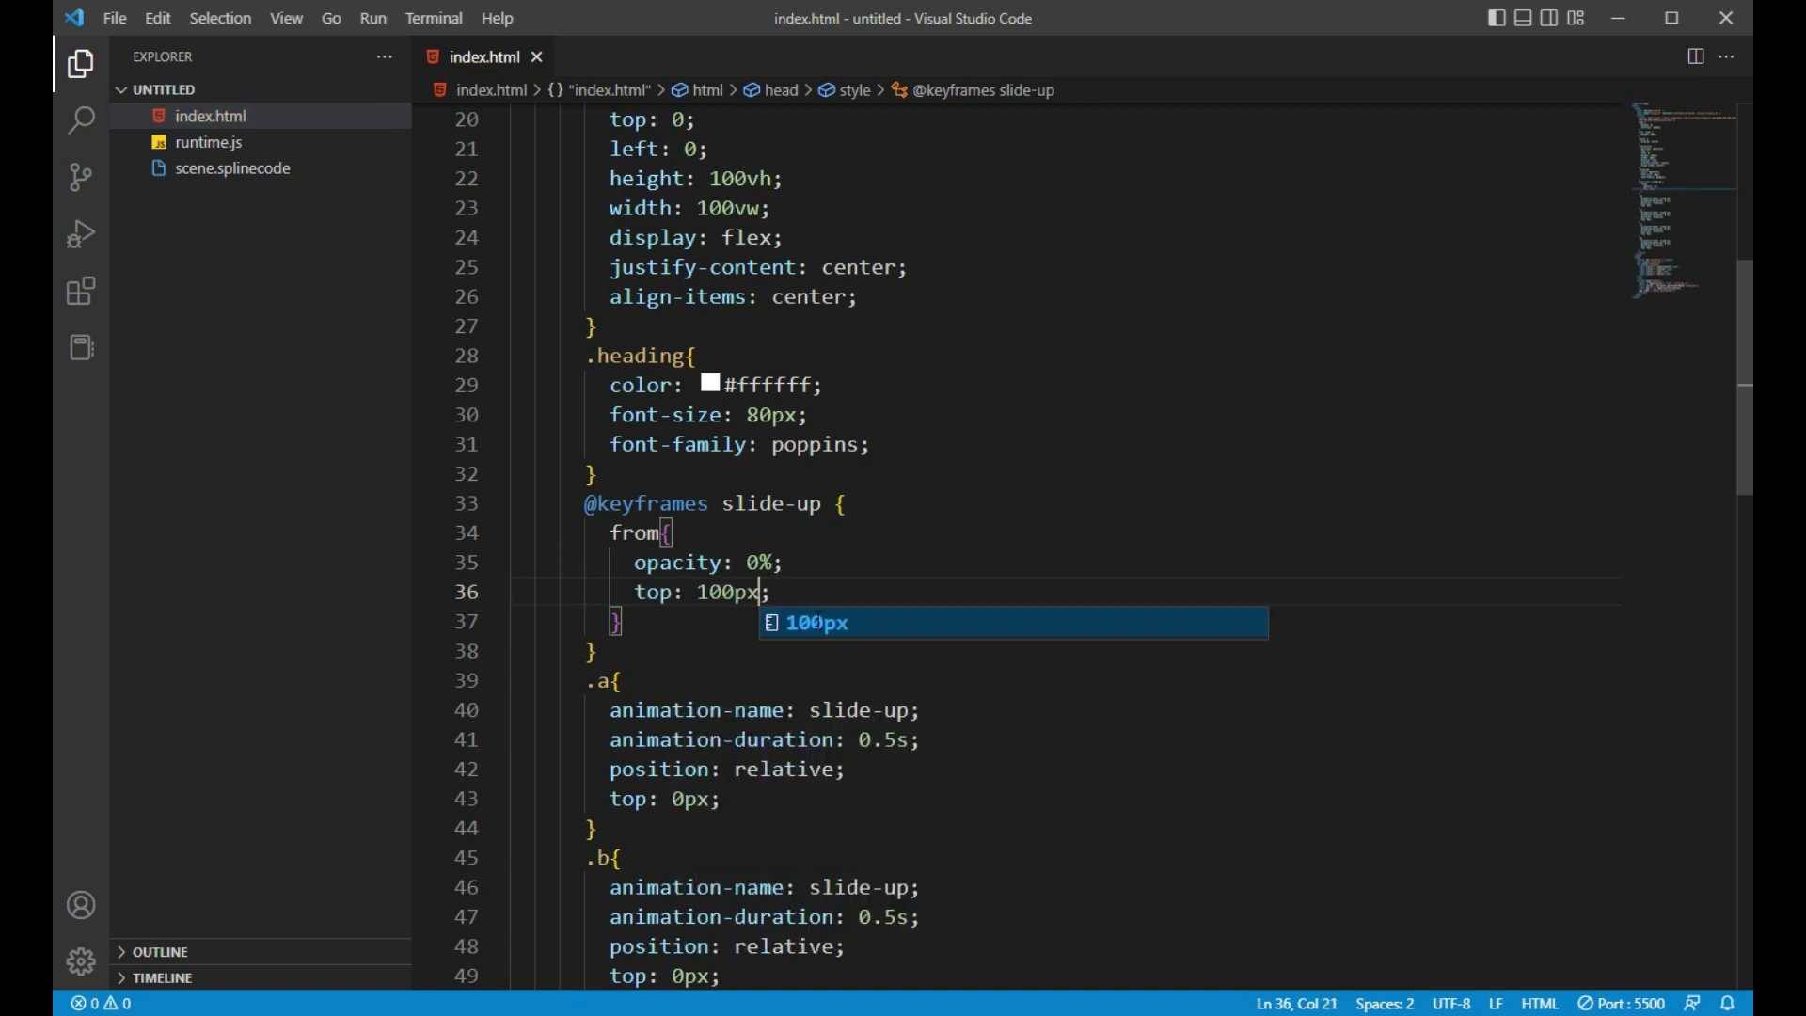
type(";")
- Add a to block with opacity 100% and top 0px to the slide-up keyframes
key("Down")
key("End")
key("Return")
type("to{   opacity: 0%;   top: 100px; }")
left_click(743, 635)
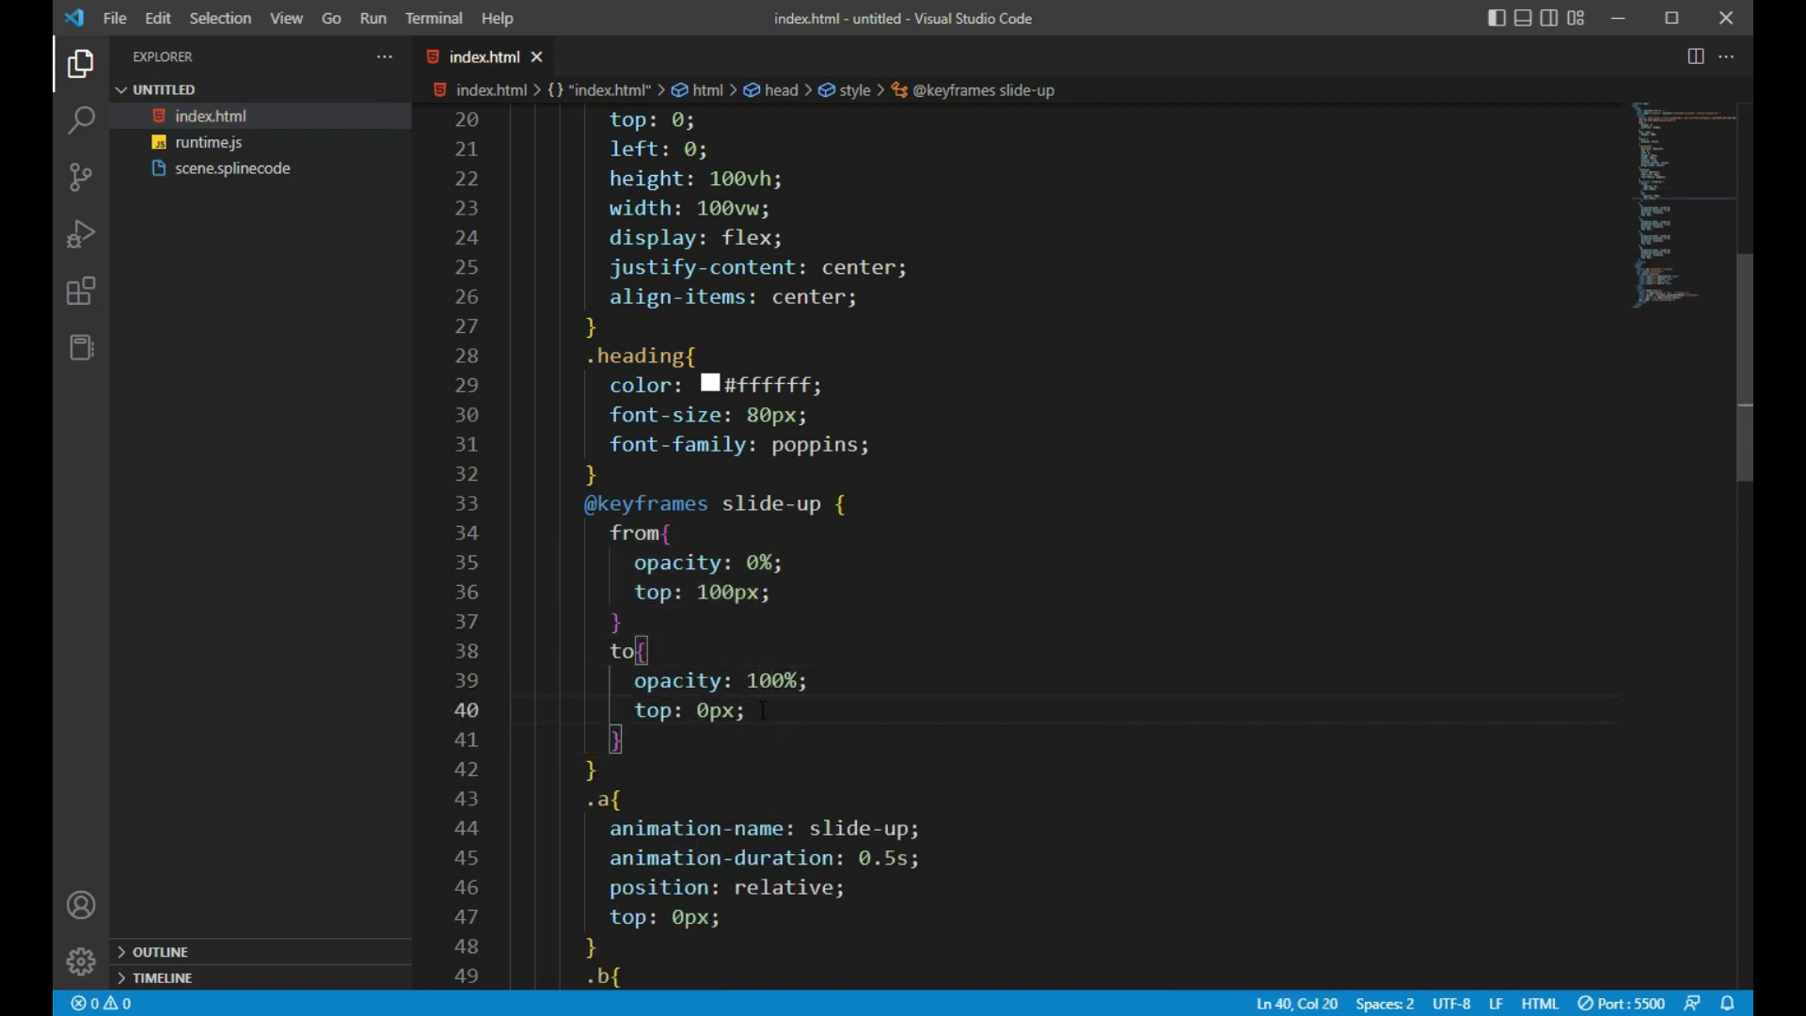
- Add an animation-delay of 4s to the .a, .b, .c and .d rules at once
scroll(764, 710, "down", 7)
left_click(722, 325)
left_click(731, 503, "alt")
left_click(743, 860, "alt")
key("Return")
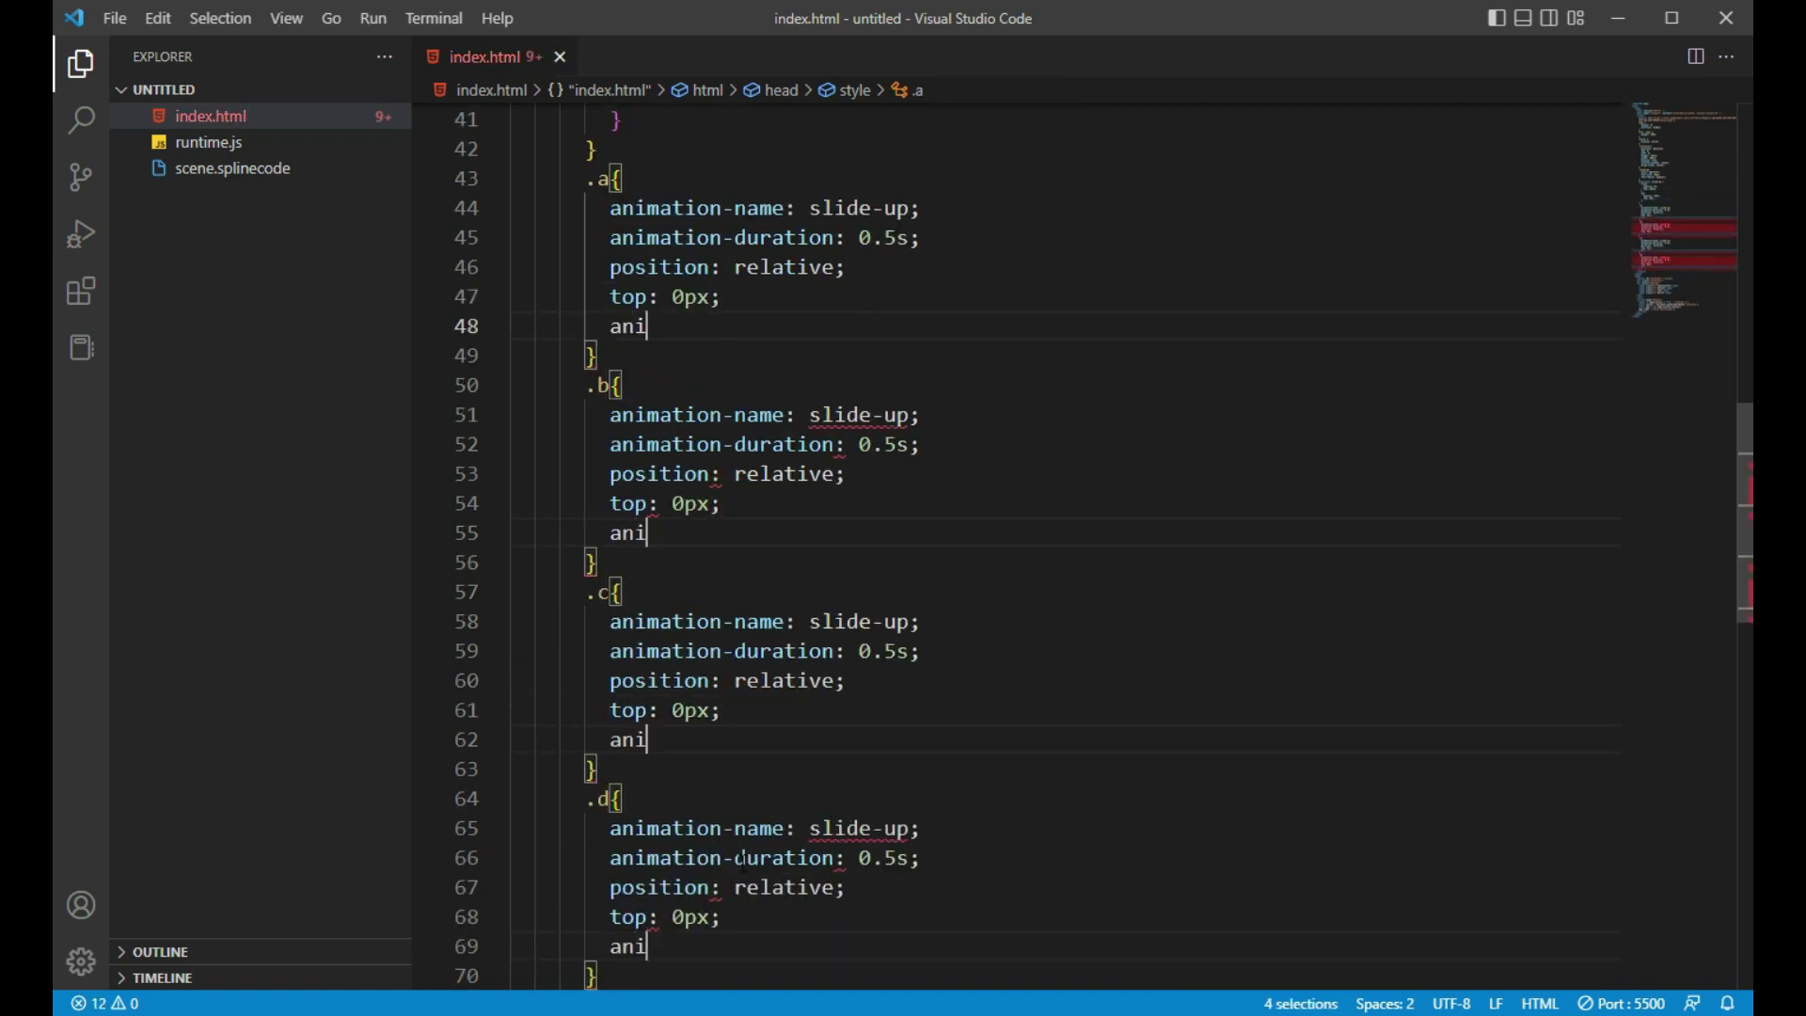
type("ani")
key("Down")
key("Down")
key("Down")
key("Down")
key("Return")
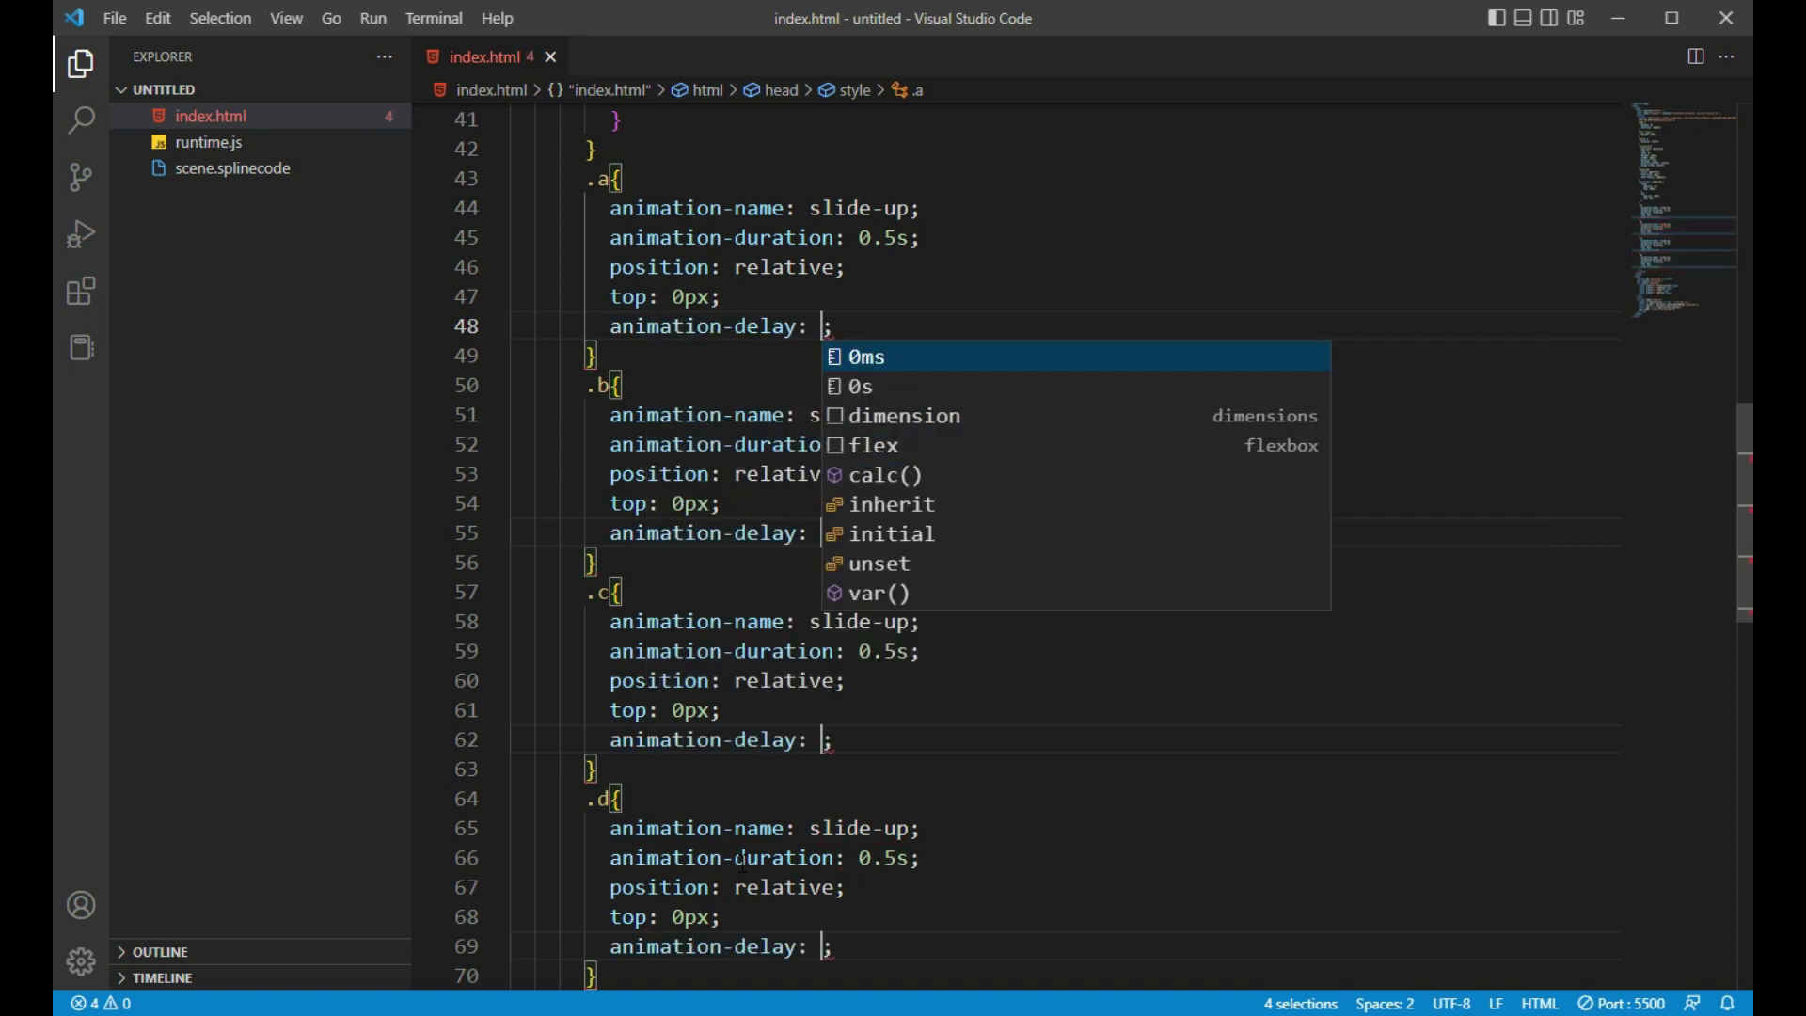
key("Escape")
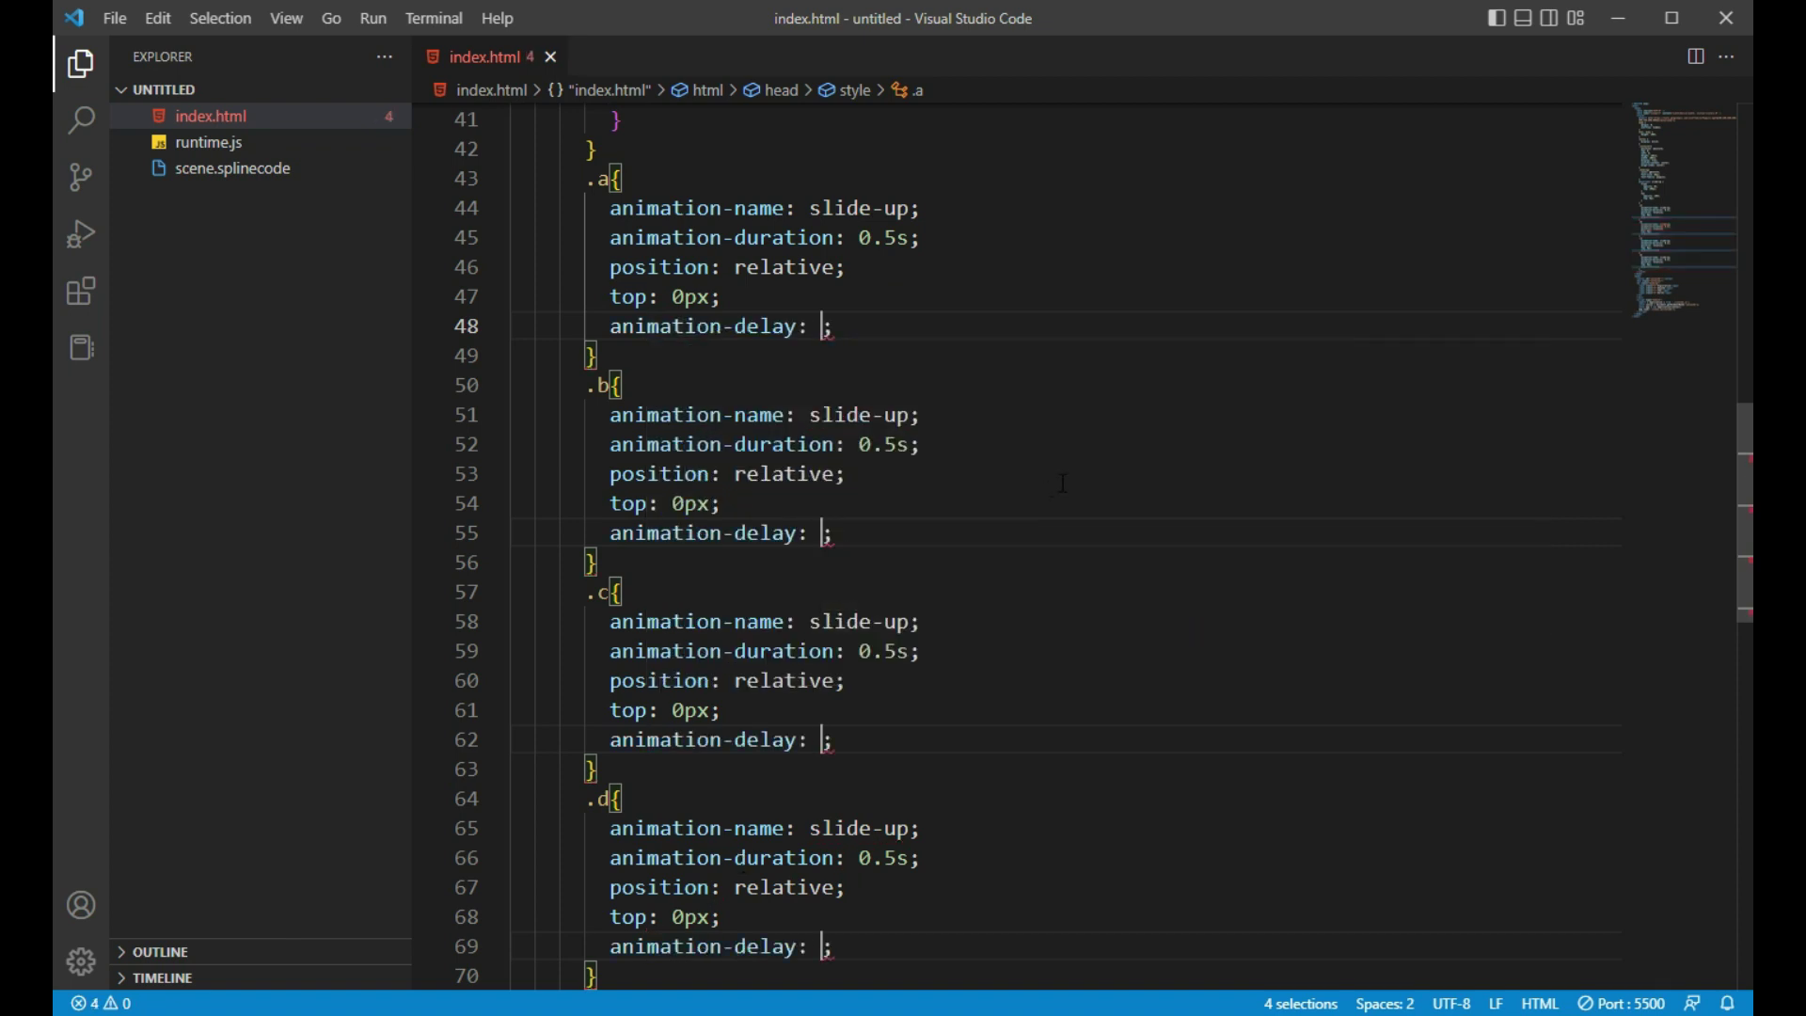
type("4s")
- Stagger the animation delays to 4.2s for .b, 4.4s for .c and 4.6s for .d
left_click(836, 534)
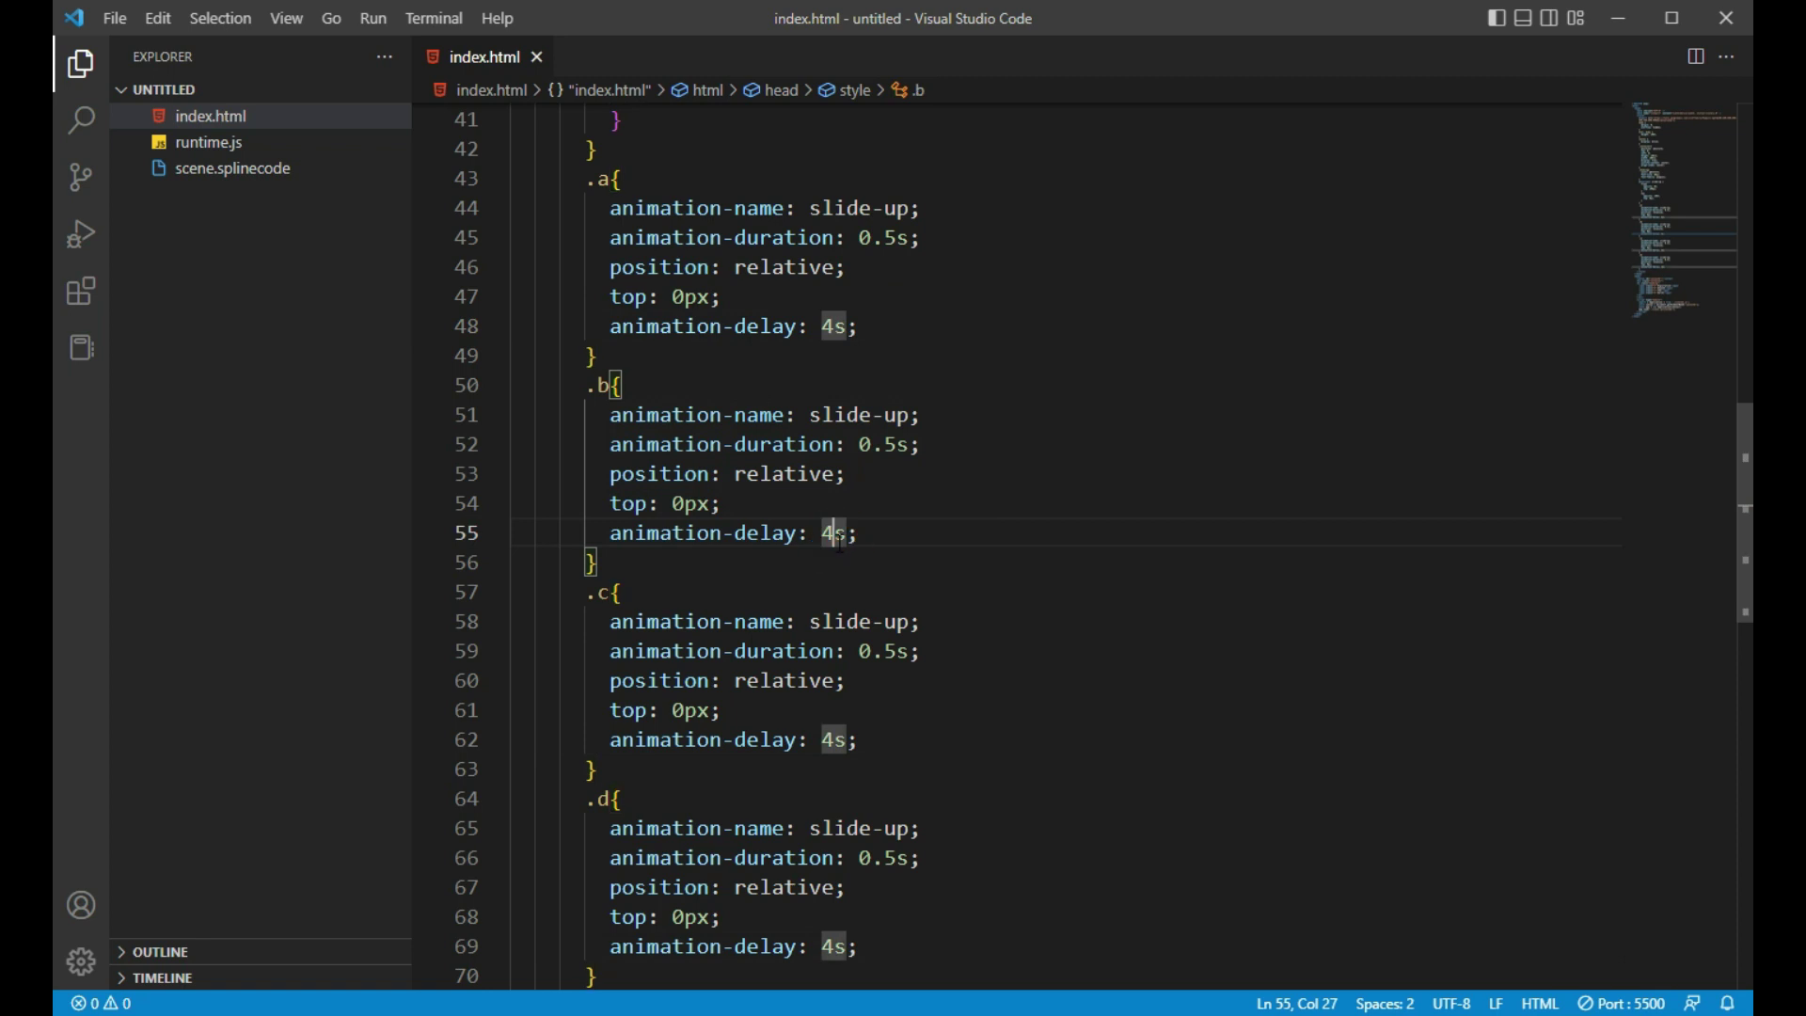
type(".2")
left_click(843, 740)
type(".4")
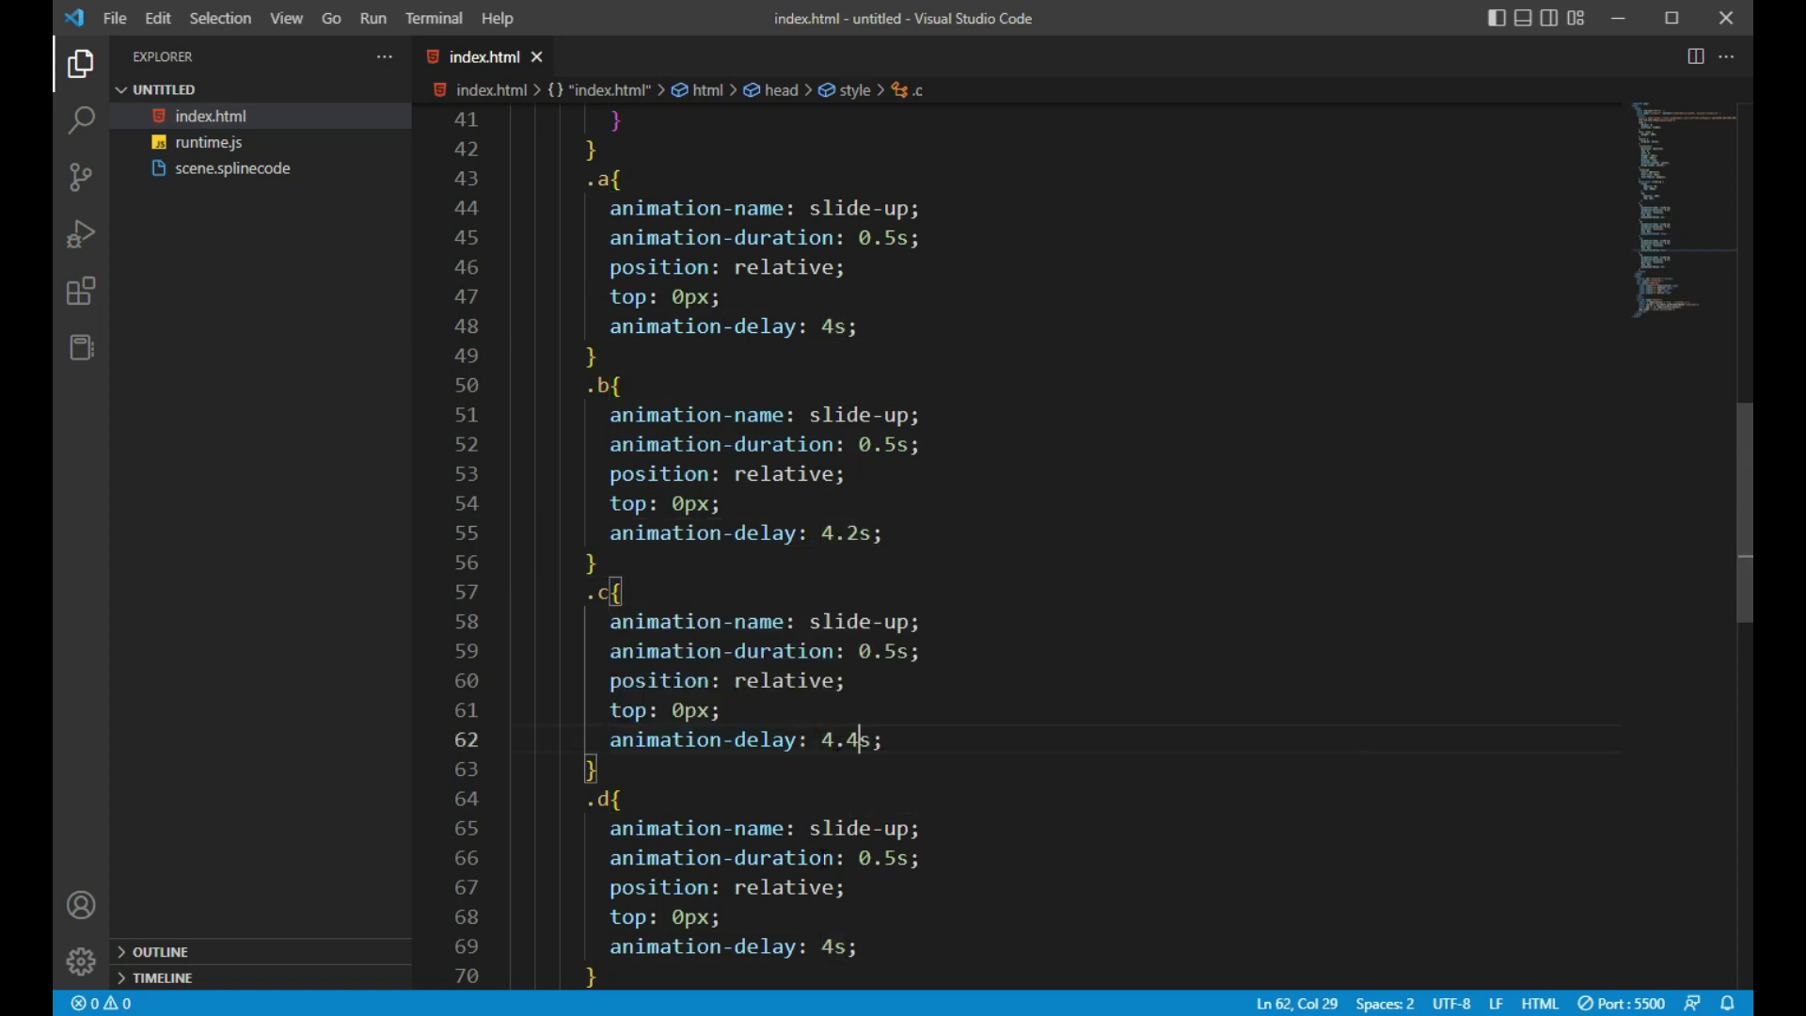
type(".6")
scroll(1093, 807, "up", 1)
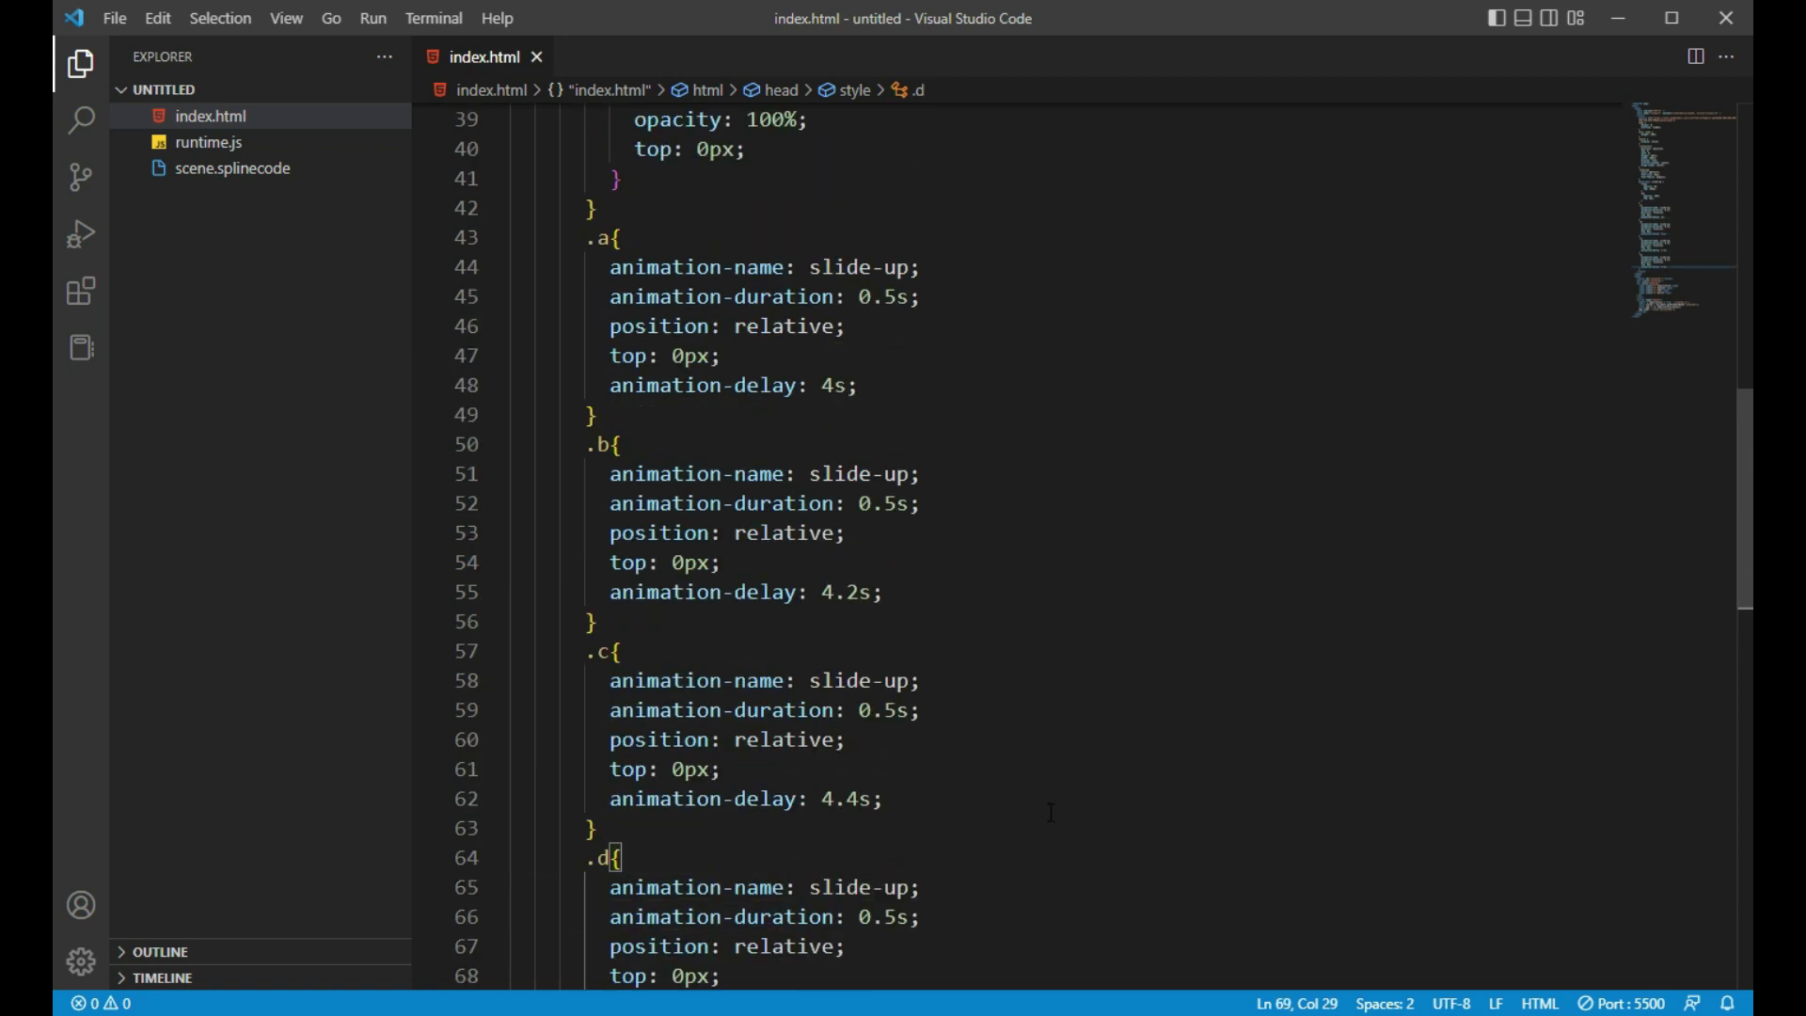
- Switch to the browser, reload the page and watch the heading's slide-up animation
scroll(1093, 807, "down", 2)
left_click(959, 1010)
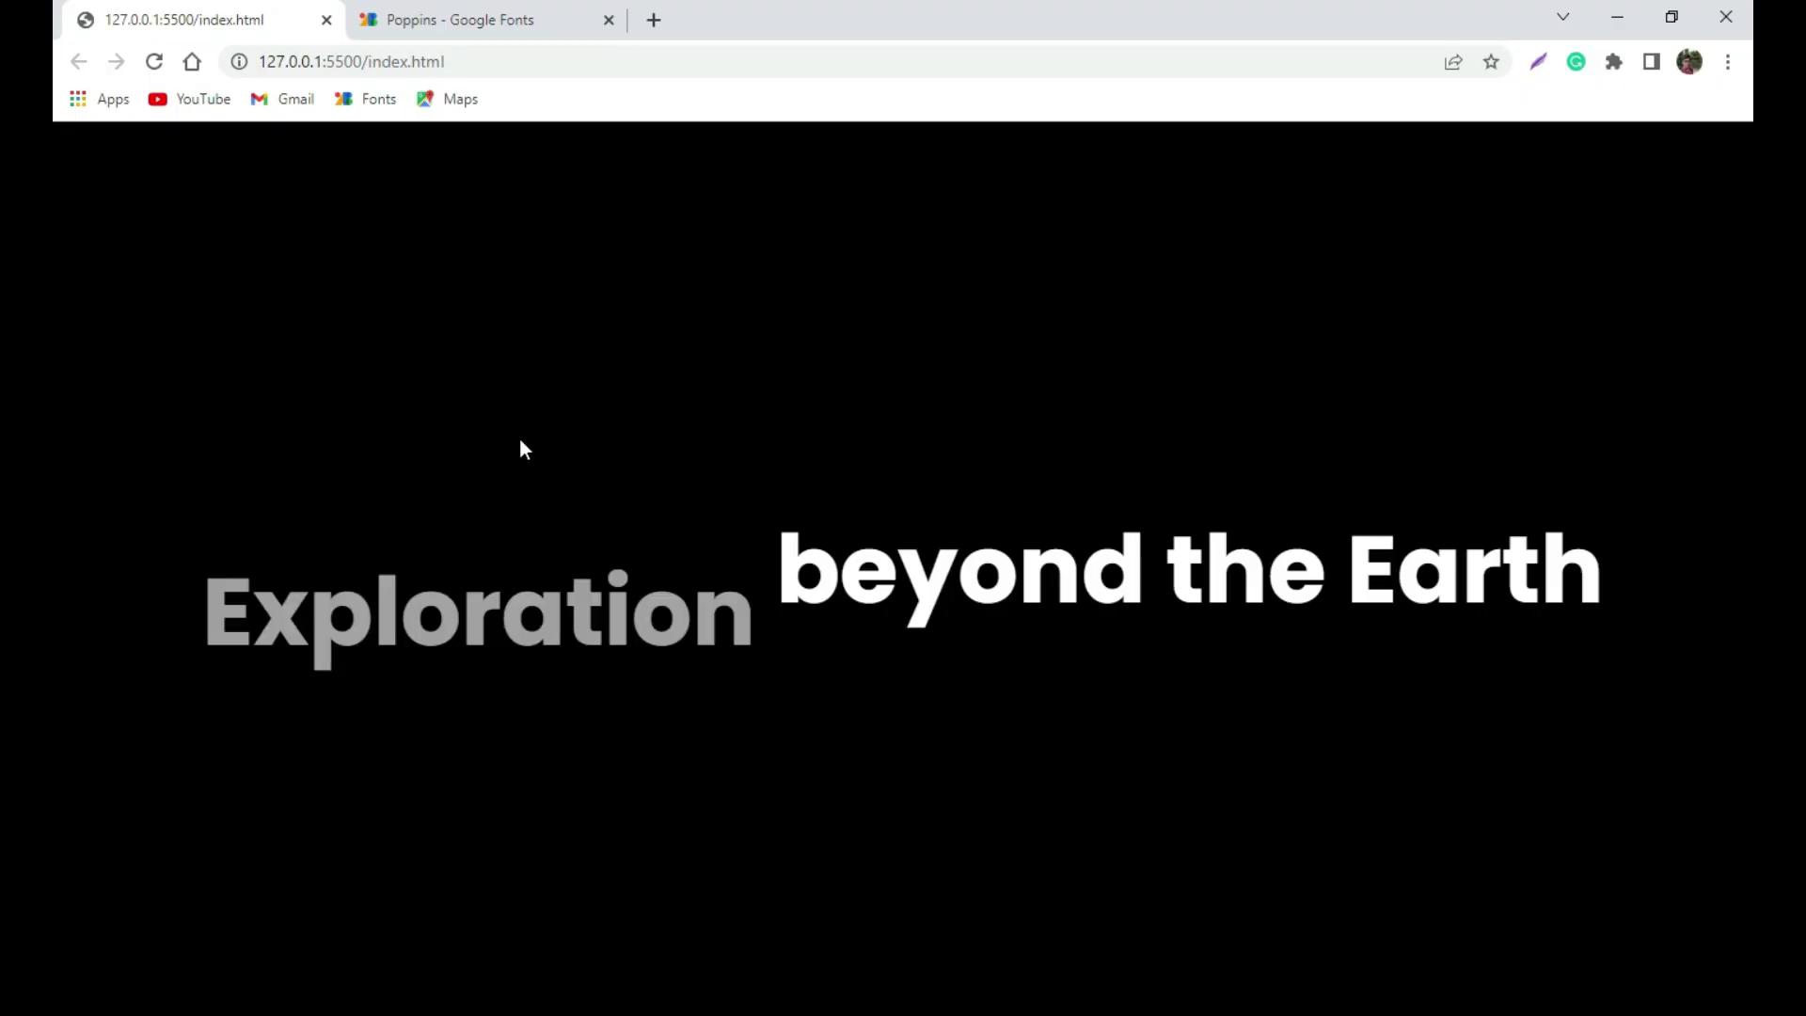
left_click(154, 61)
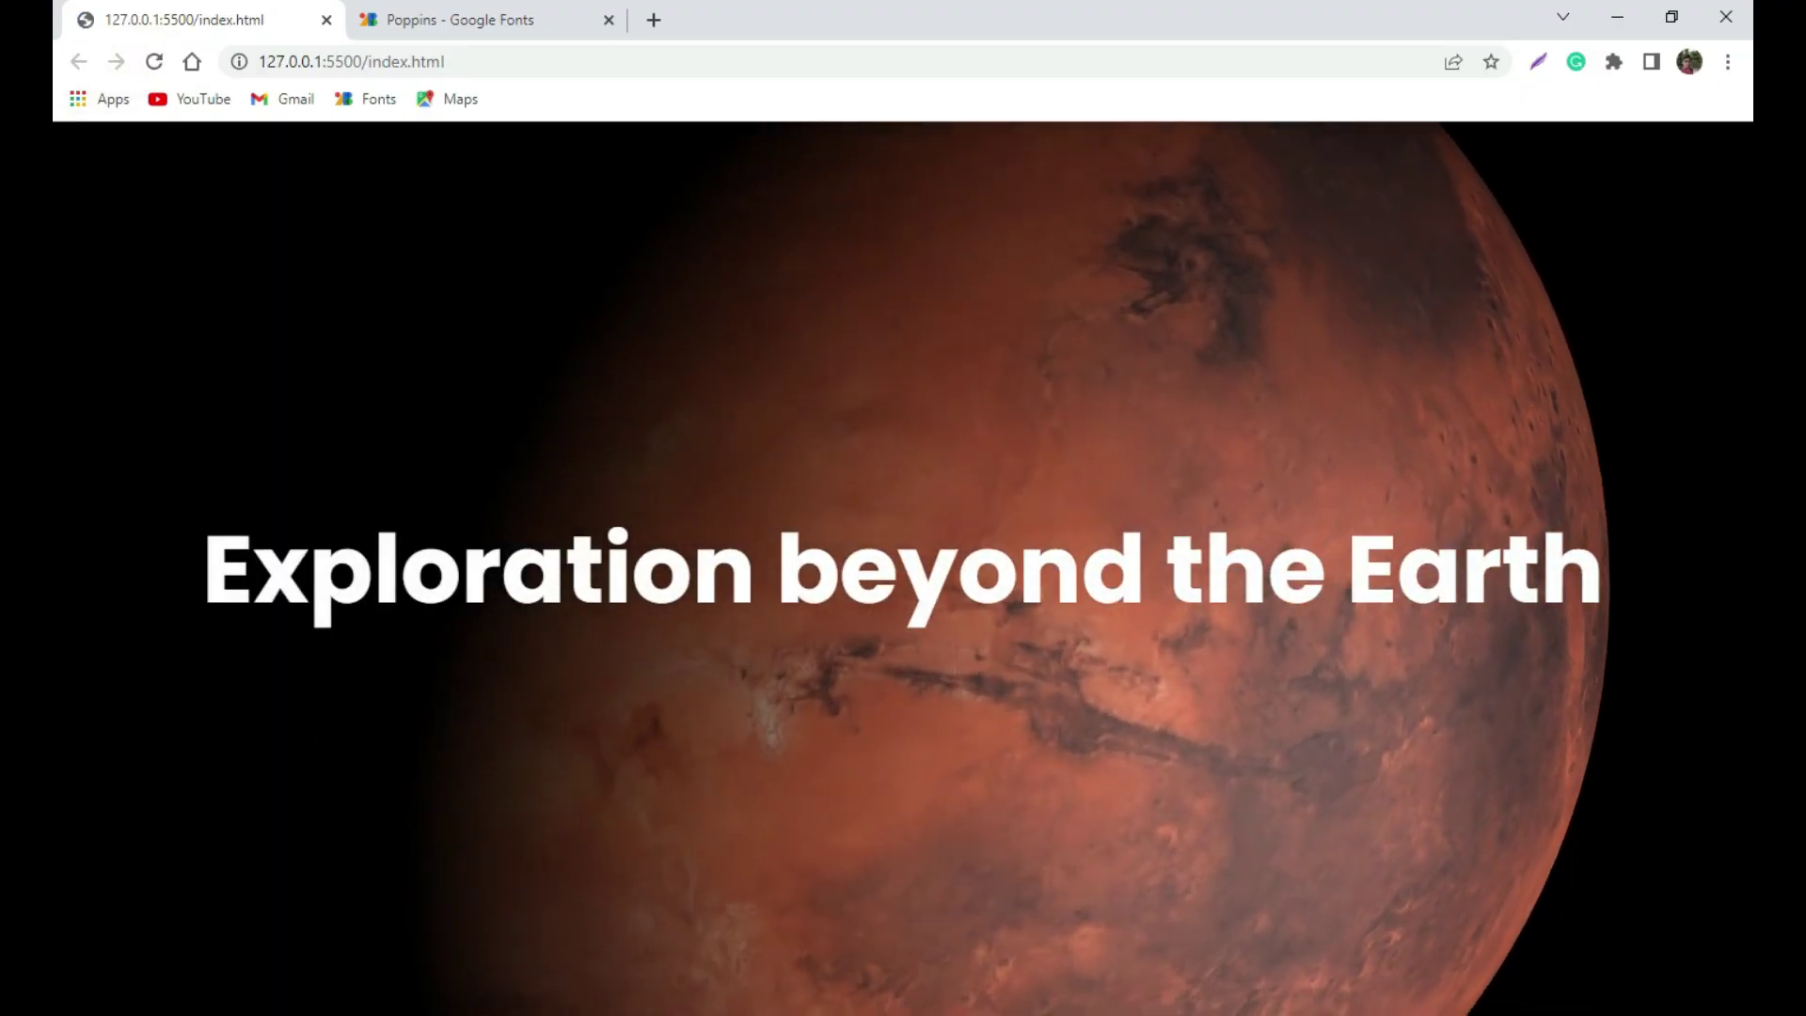
- Return to the code editor, add animation-fill-mode backwards to the .a, .b, .c and .d rules, and check the page in the browser
key("alt+Tab")
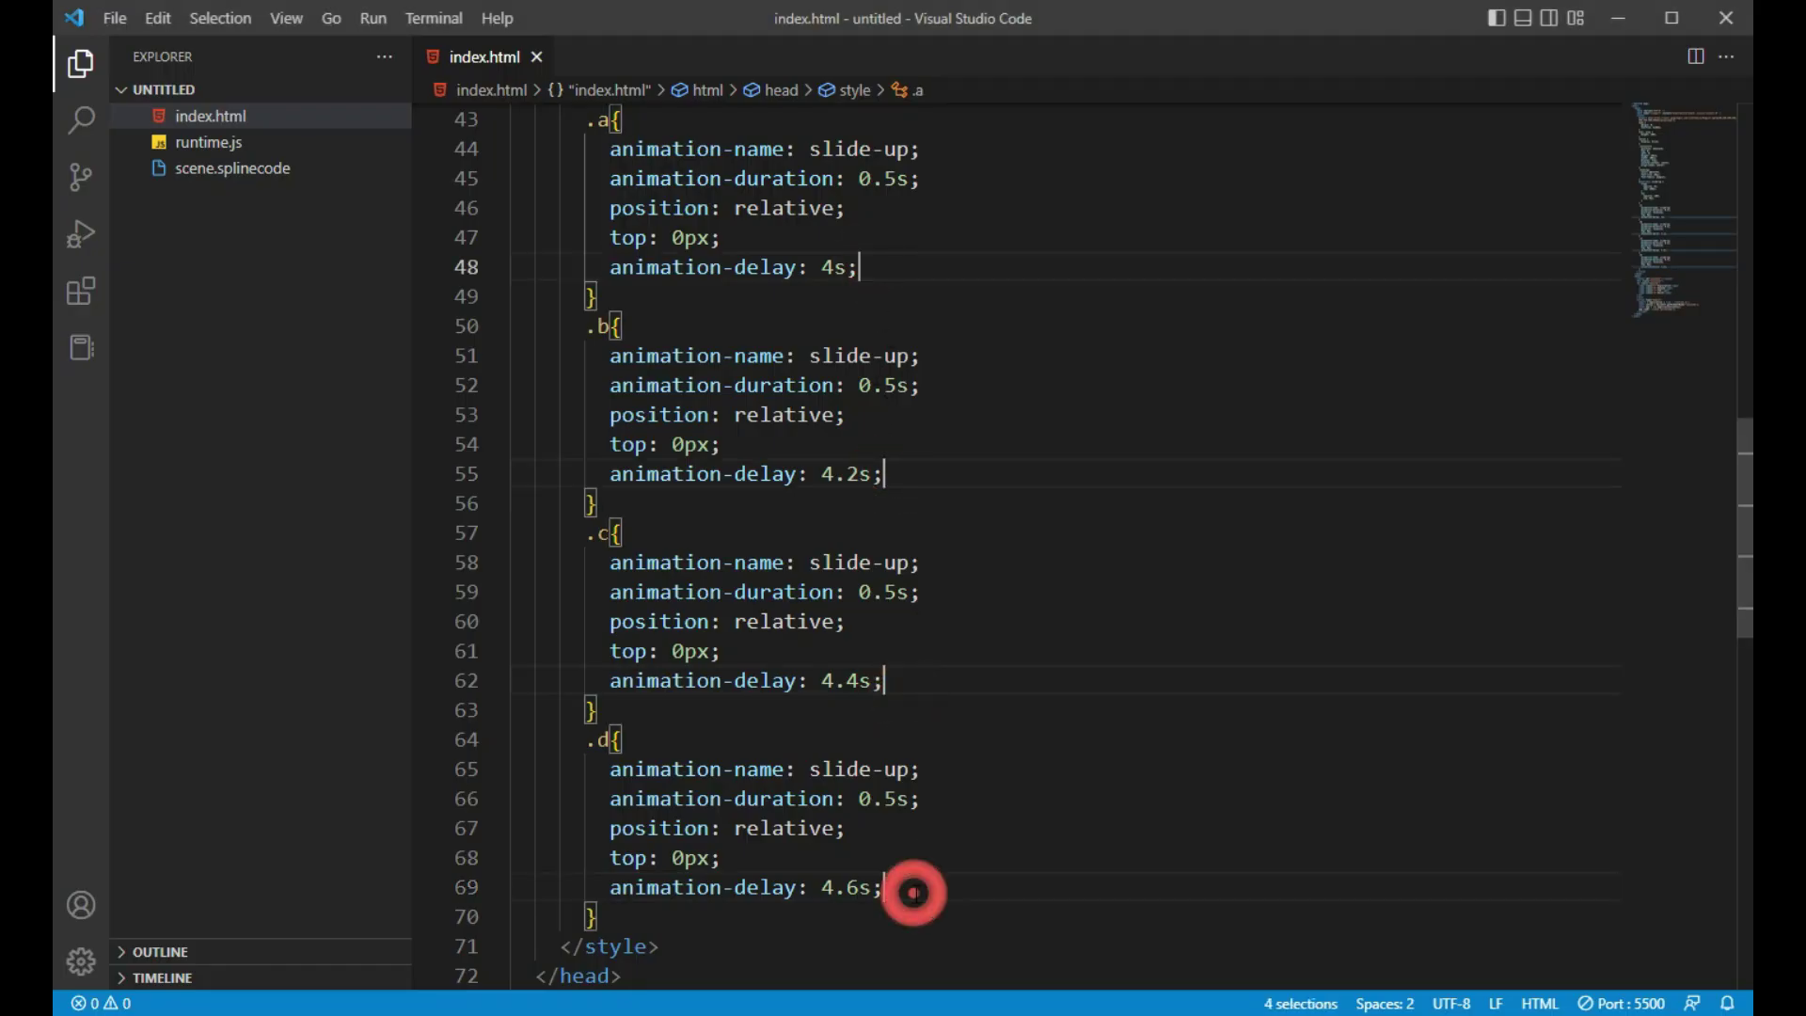
key("Return")
type("ani")
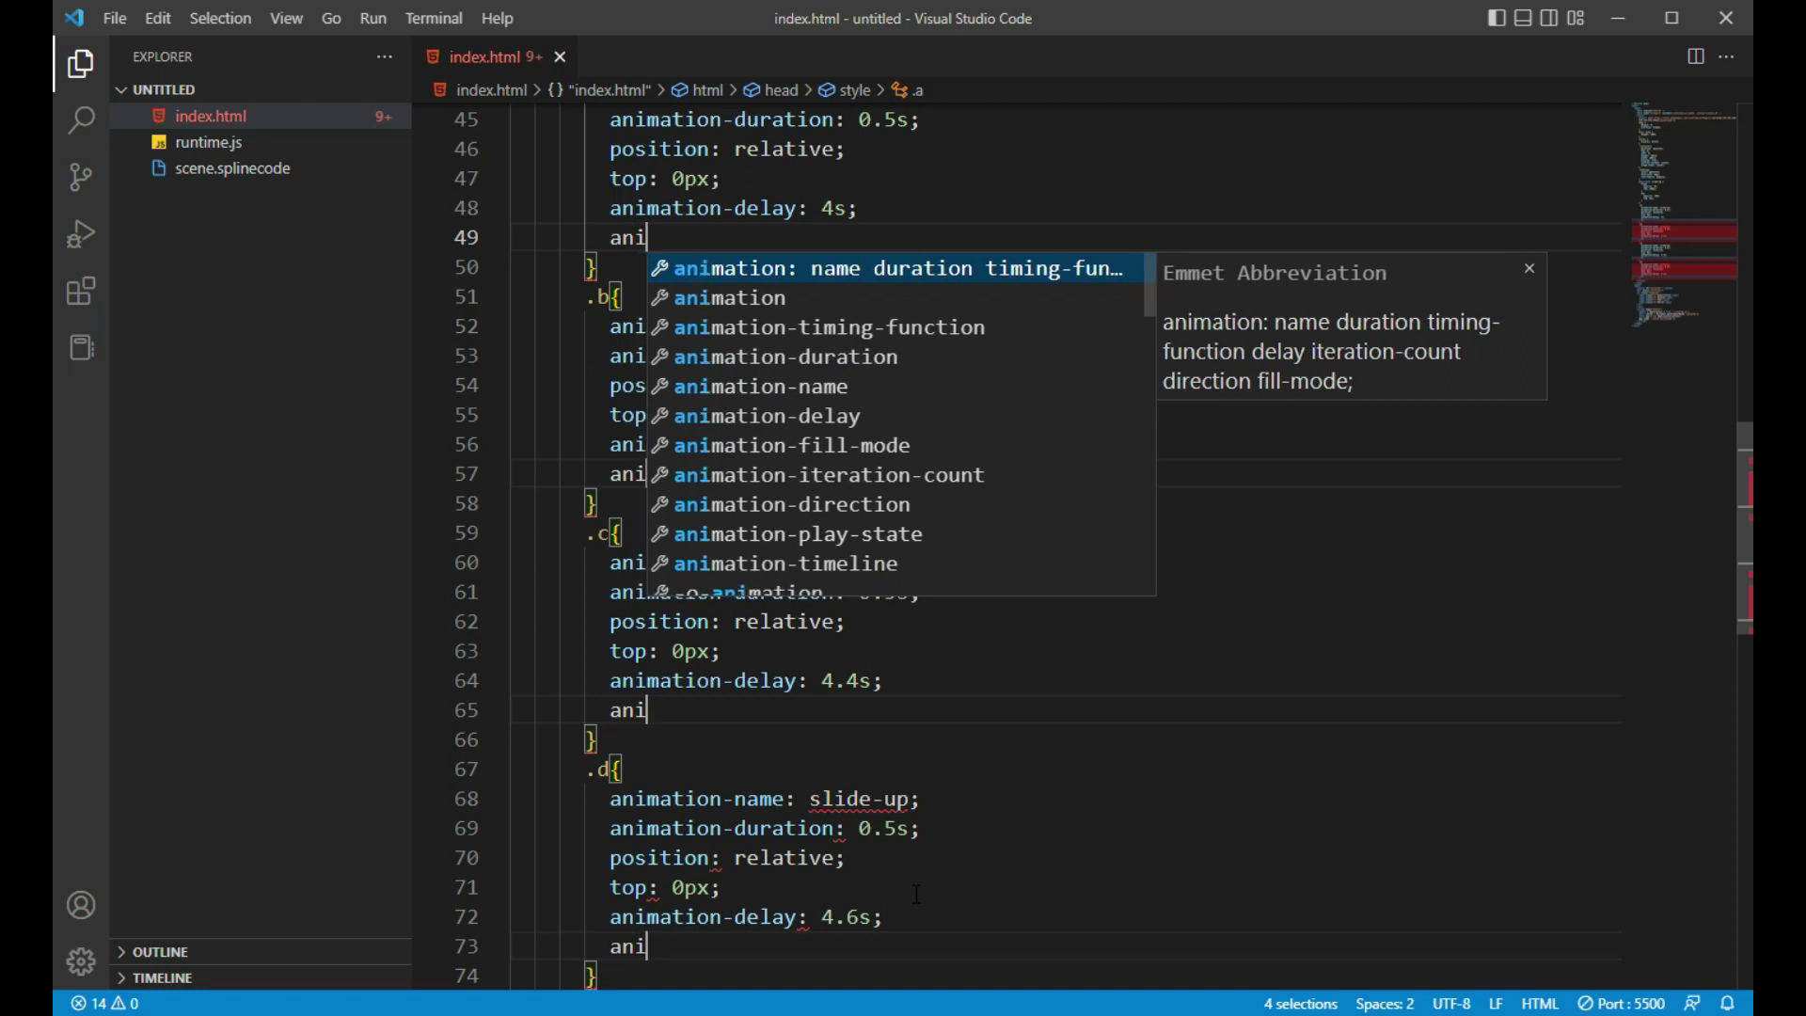
key("Down")
key("Down")
key("Down")
key("Down")
key("Down")
key("Down")
key("Return")
key("Return")
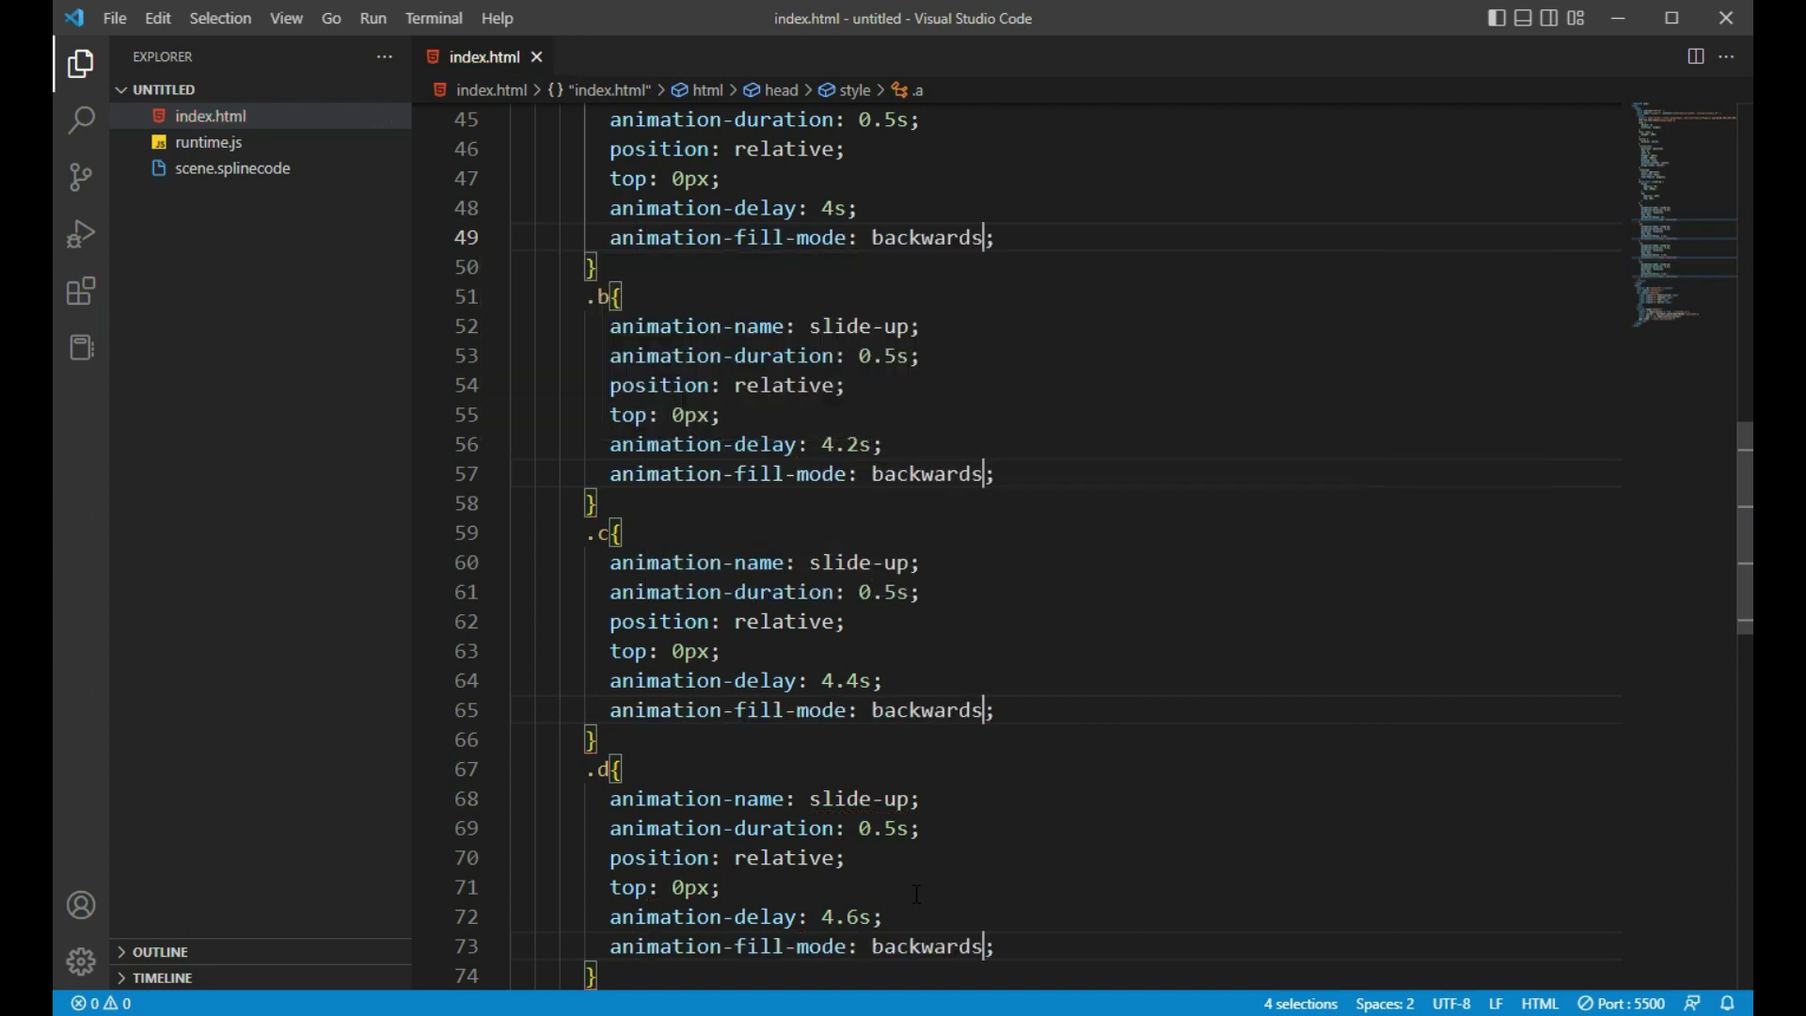
scroll(840, 851, "down", 2)
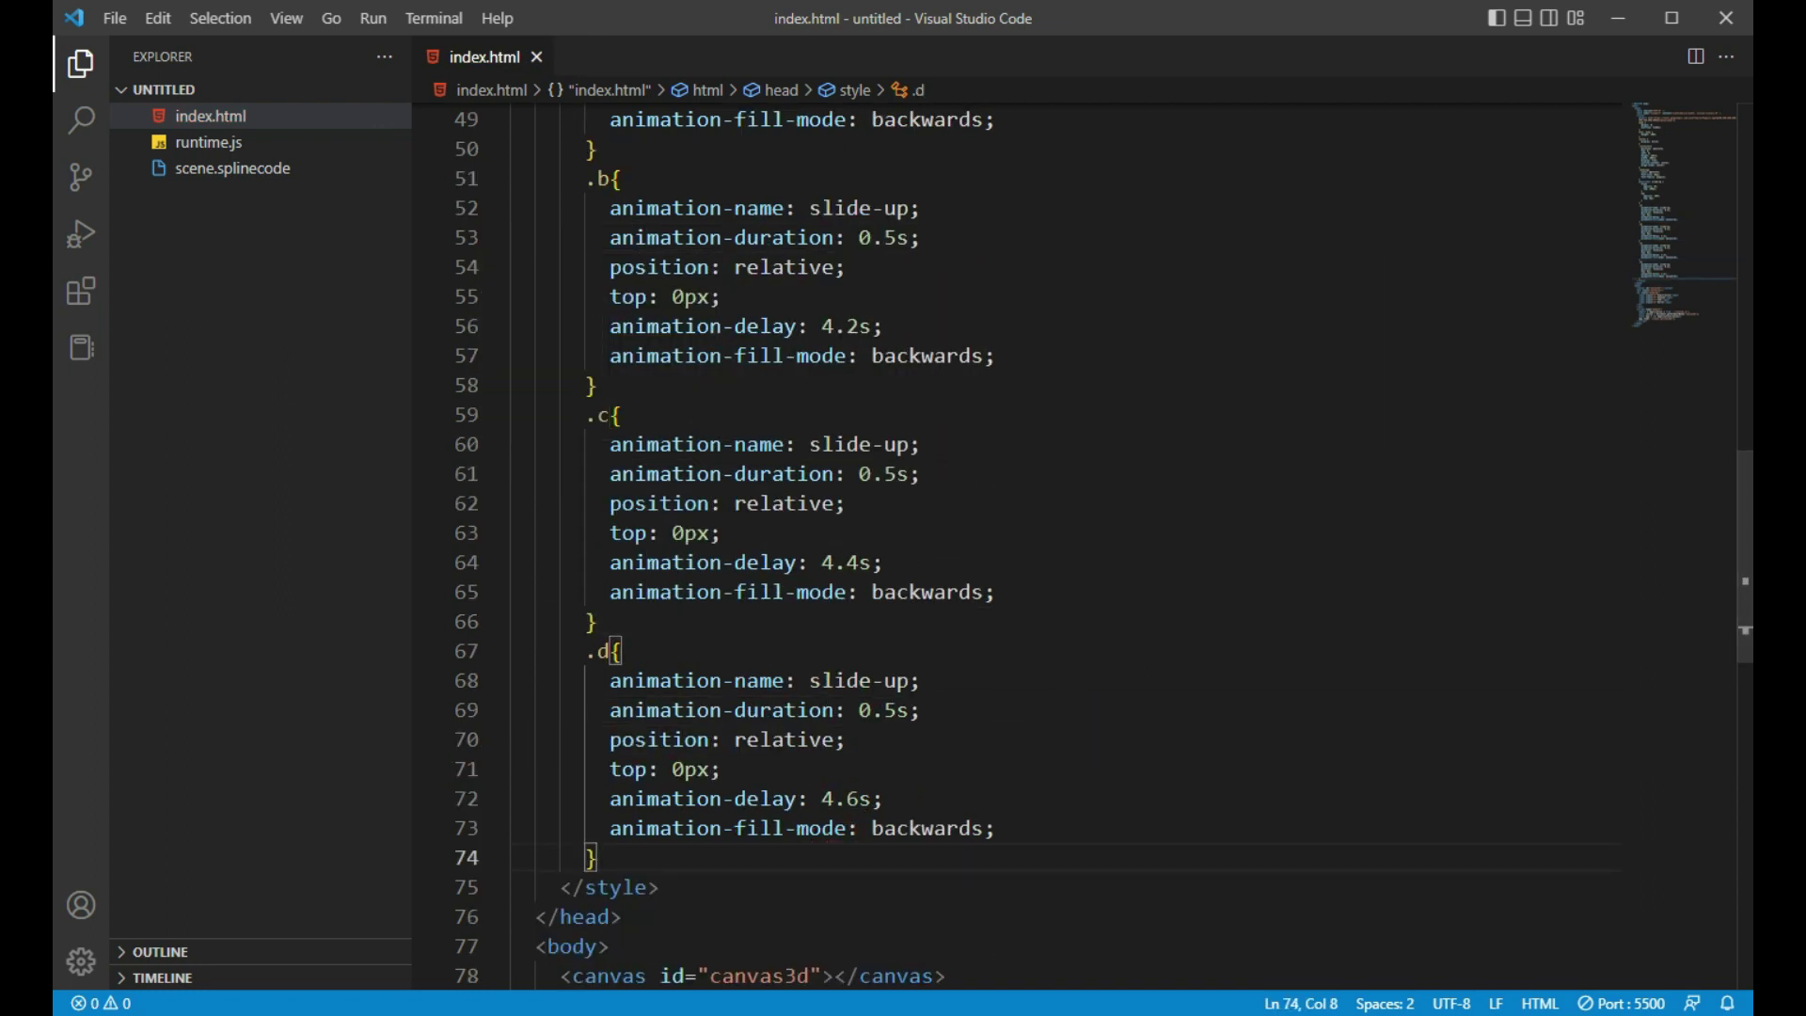
key("alt+Tab")
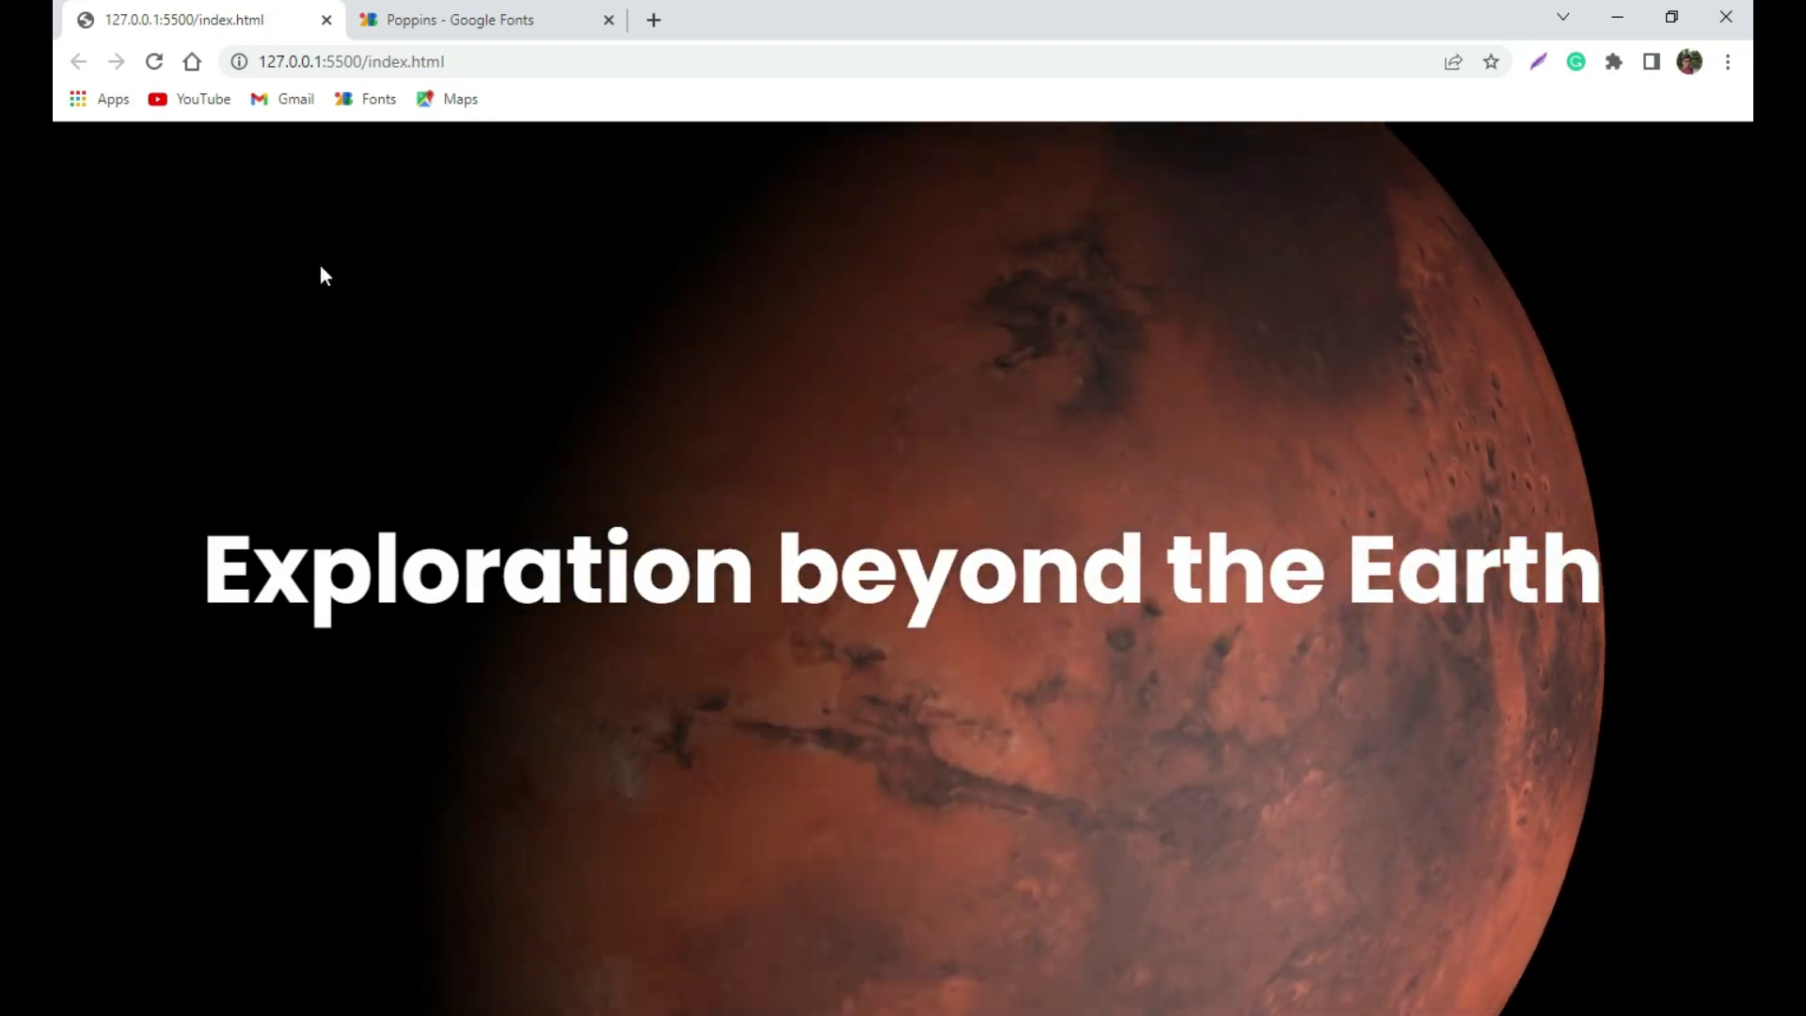